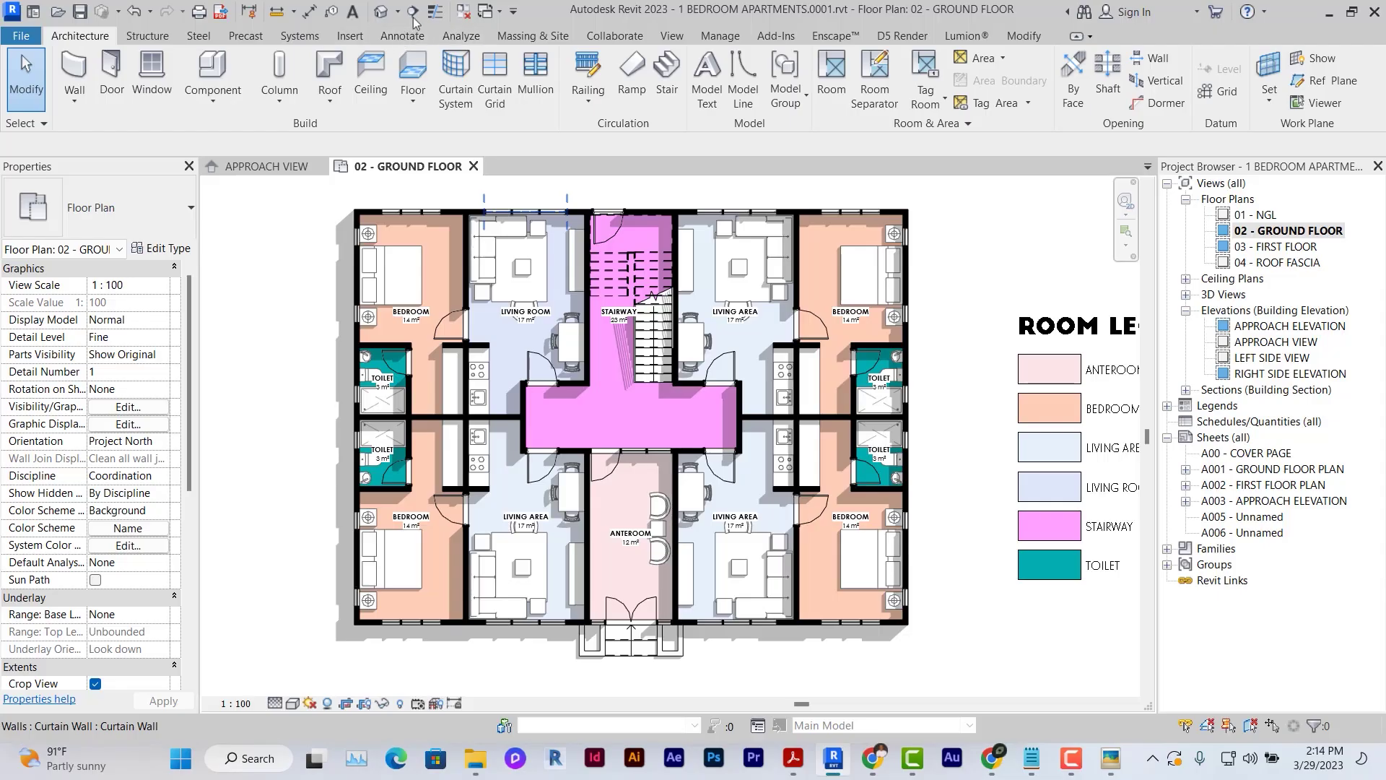
# Draw a horizontal building section line across the full width of the ground floor plan, through the central lobby and lower toilets
pyautogui.click(412, 13)
pyautogui.press('Escape')
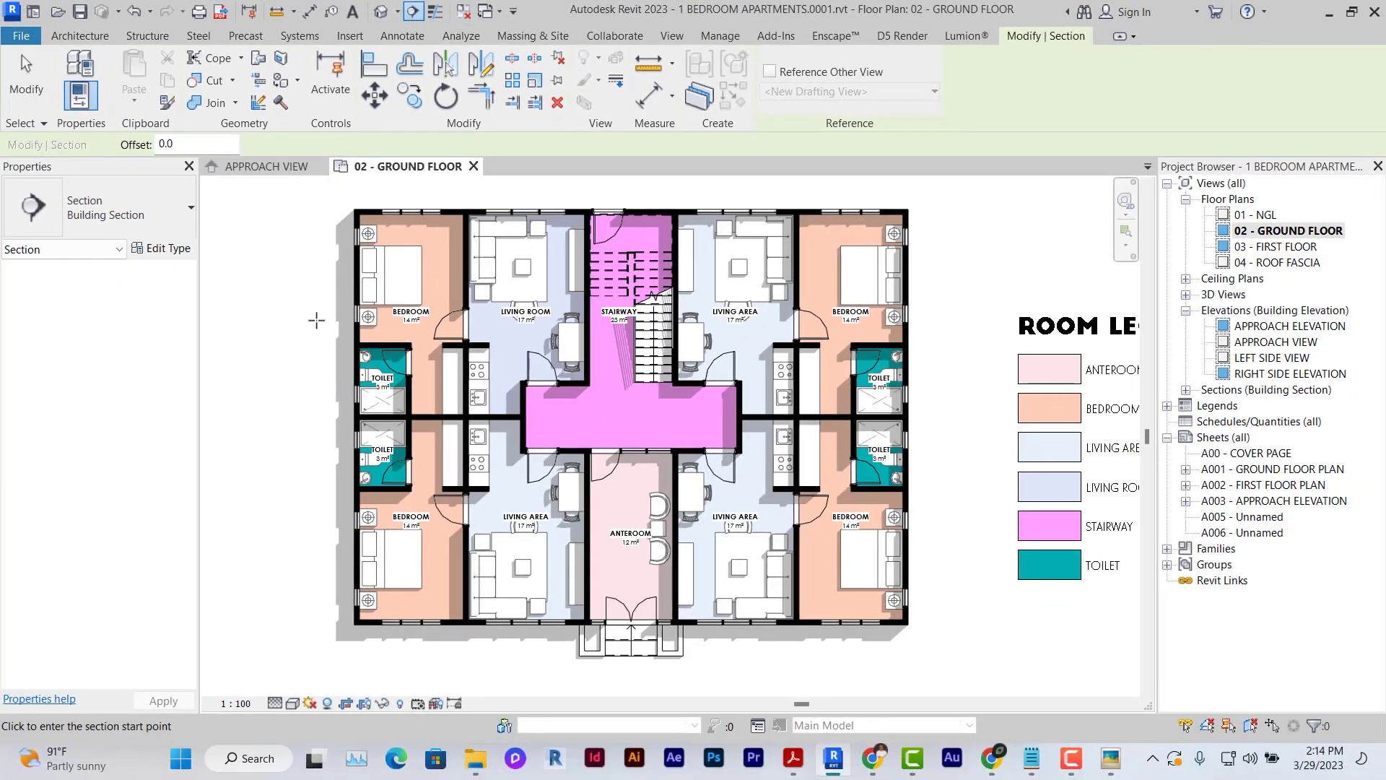
pyautogui.click(286, 433)
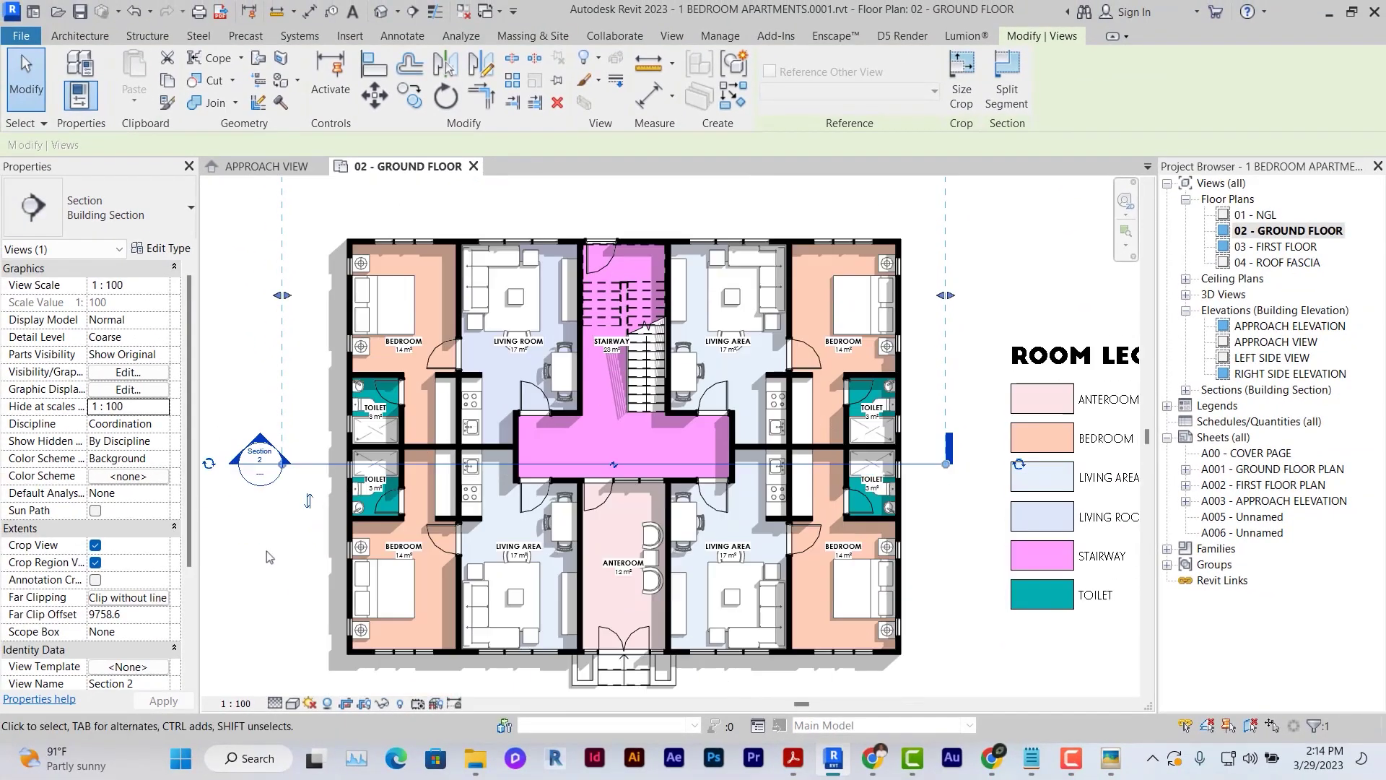
pyautogui.click(248, 551)
# View the Section 2 cut by opening it from its plan marker and again from the project's building sections
pyautogui.doubleClick(270, 473)
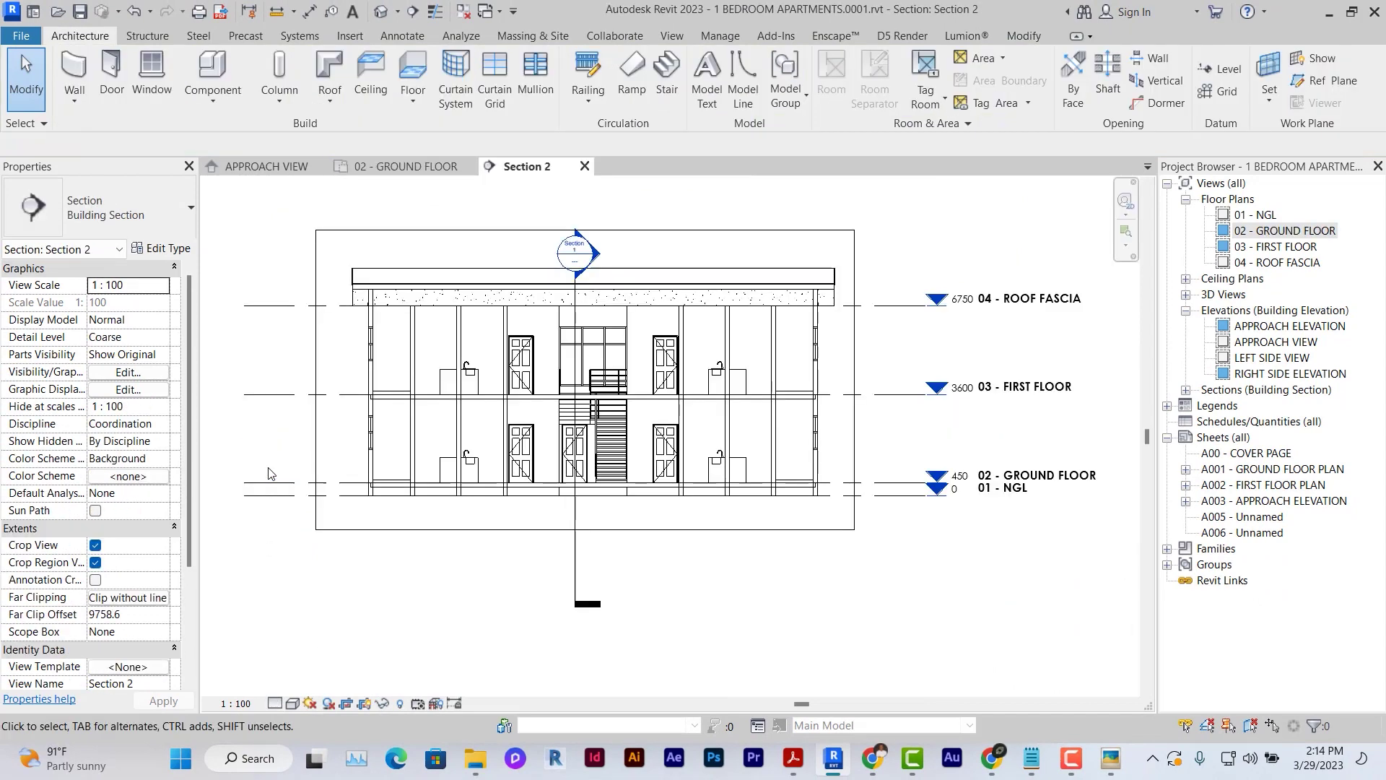
pyautogui.click(585, 167)
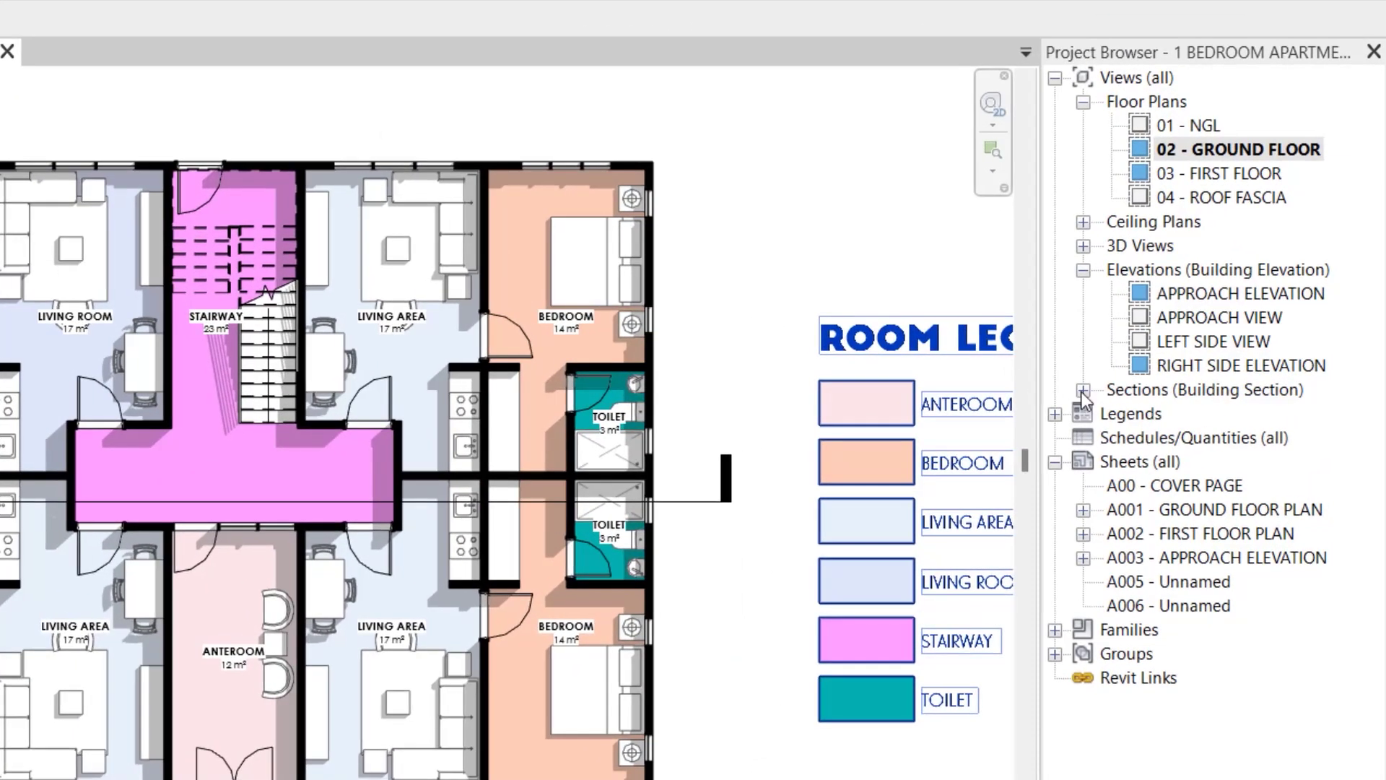
pyautogui.click(1083, 390)
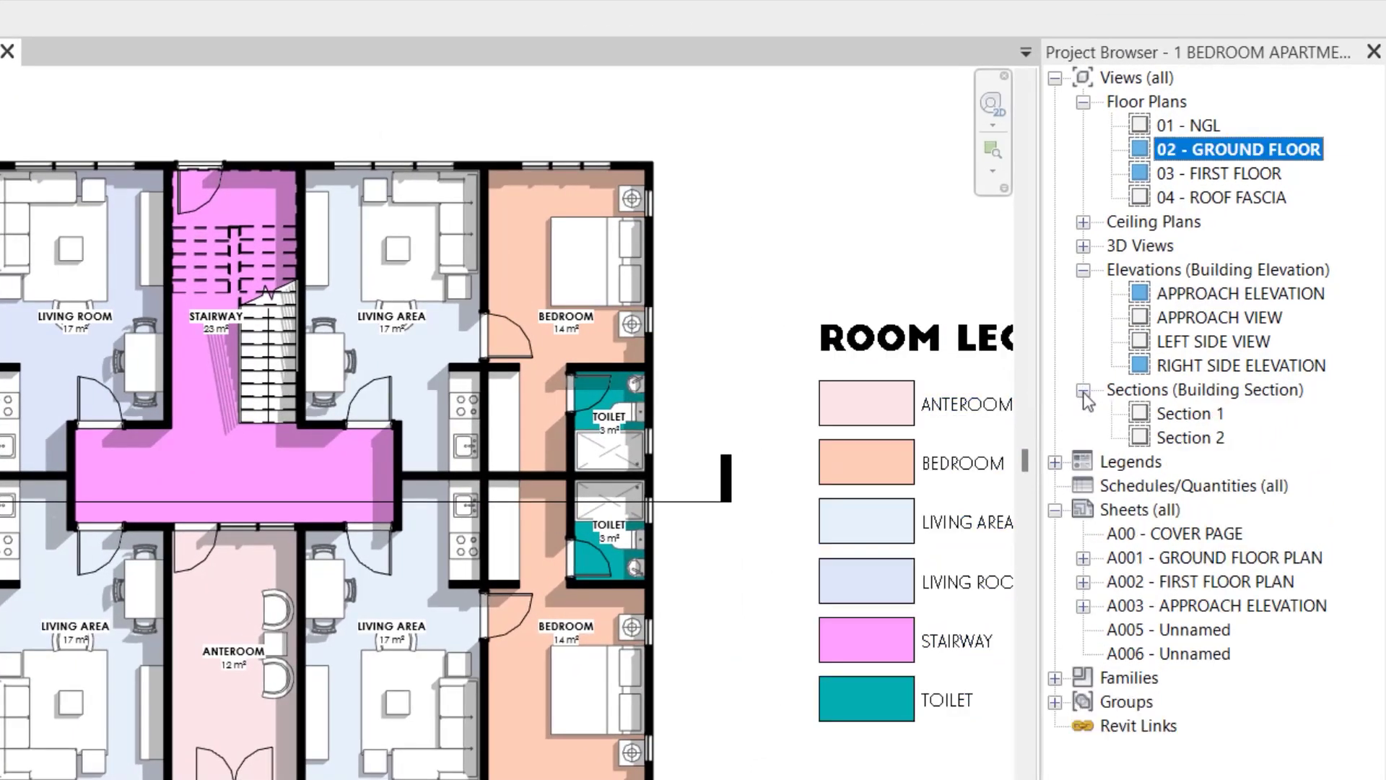
pyautogui.doubleClick(1188, 438)
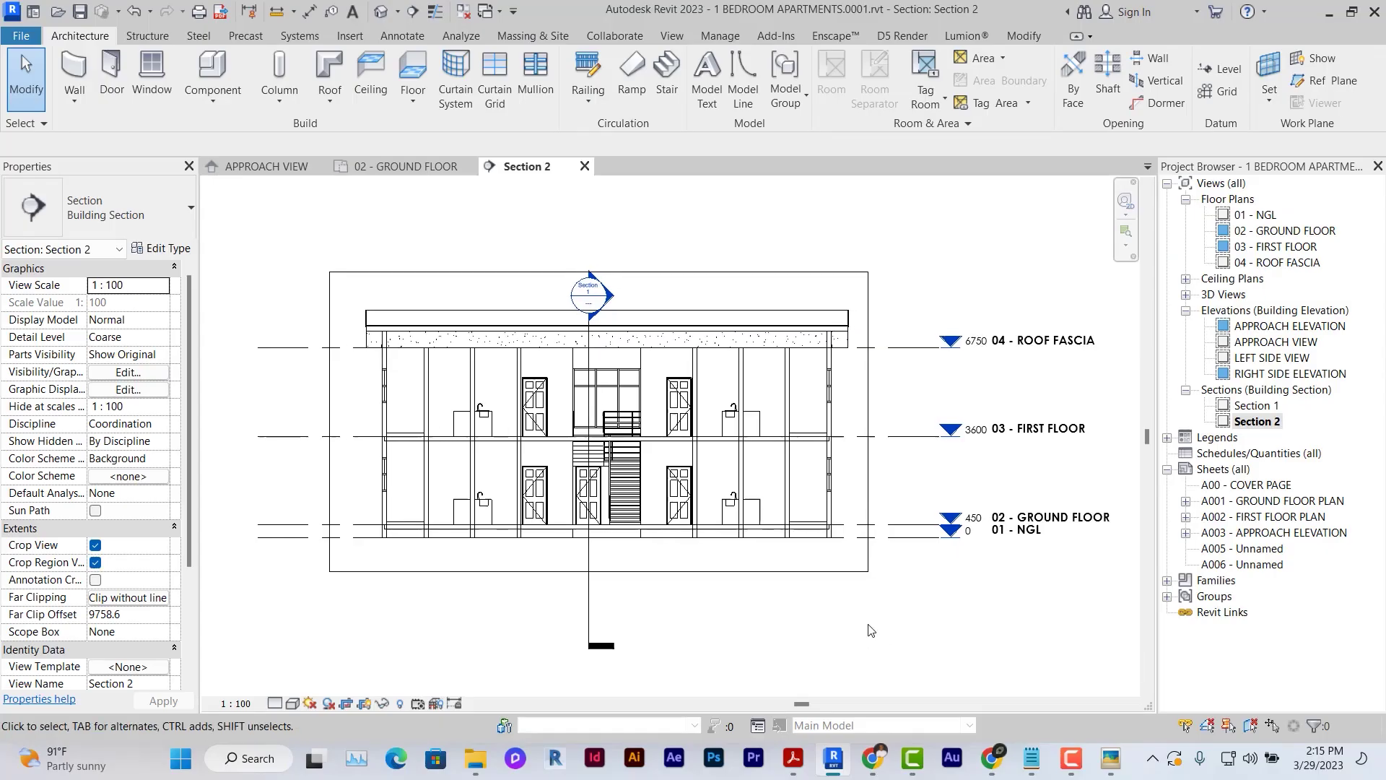
pyautogui.scroll(1, 871, 631)
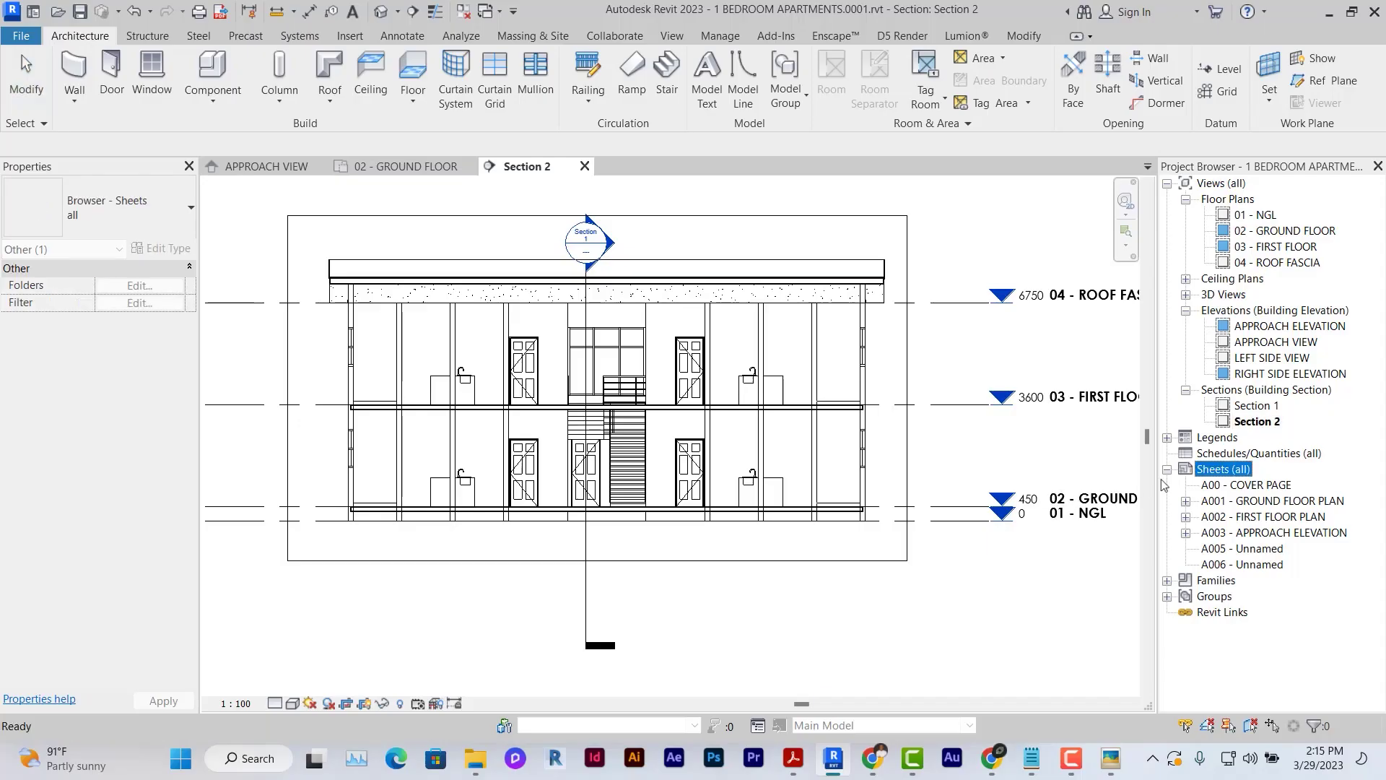
# Create a new sheet with the A3 OP_ VERTICALLY PANNELED SHEET title block
pyautogui.rightClick(1215, 475)
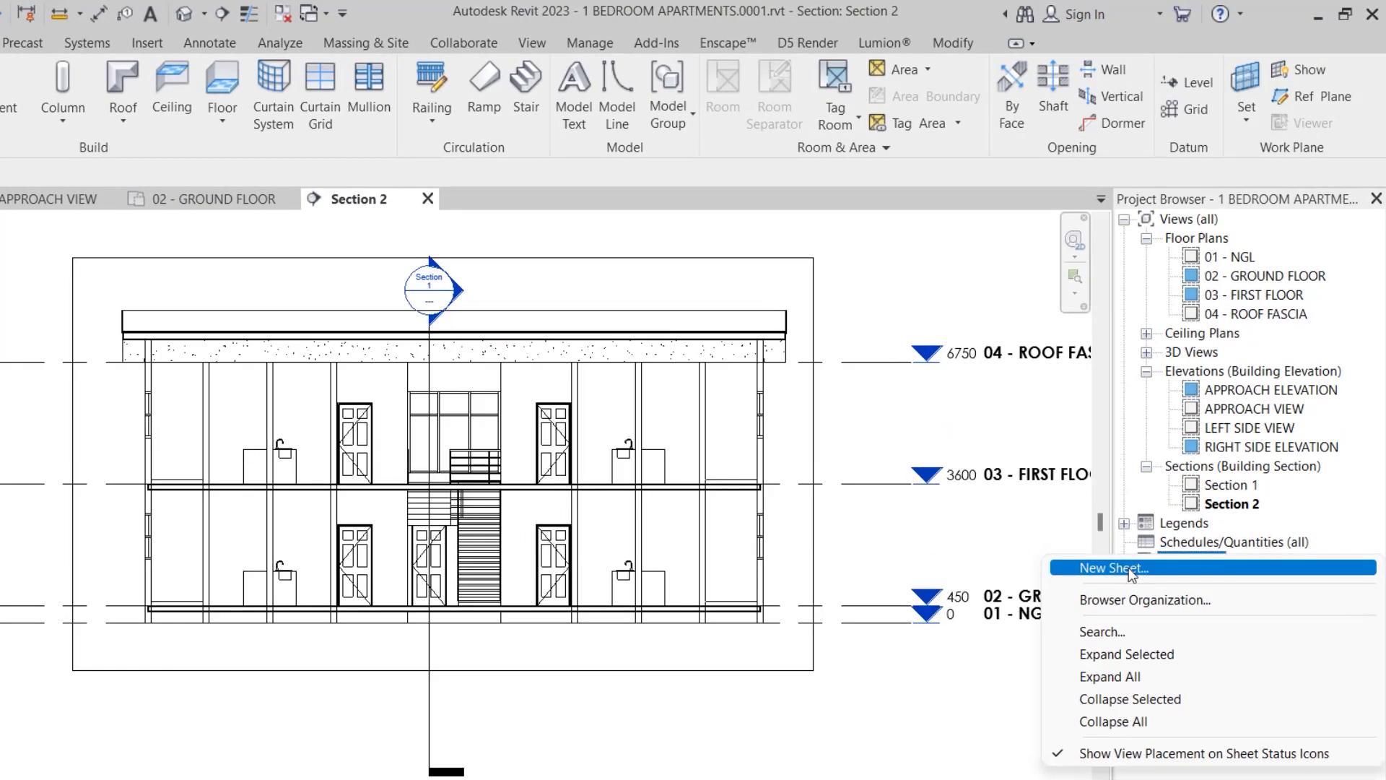
pyautogui.click(1128, 568)
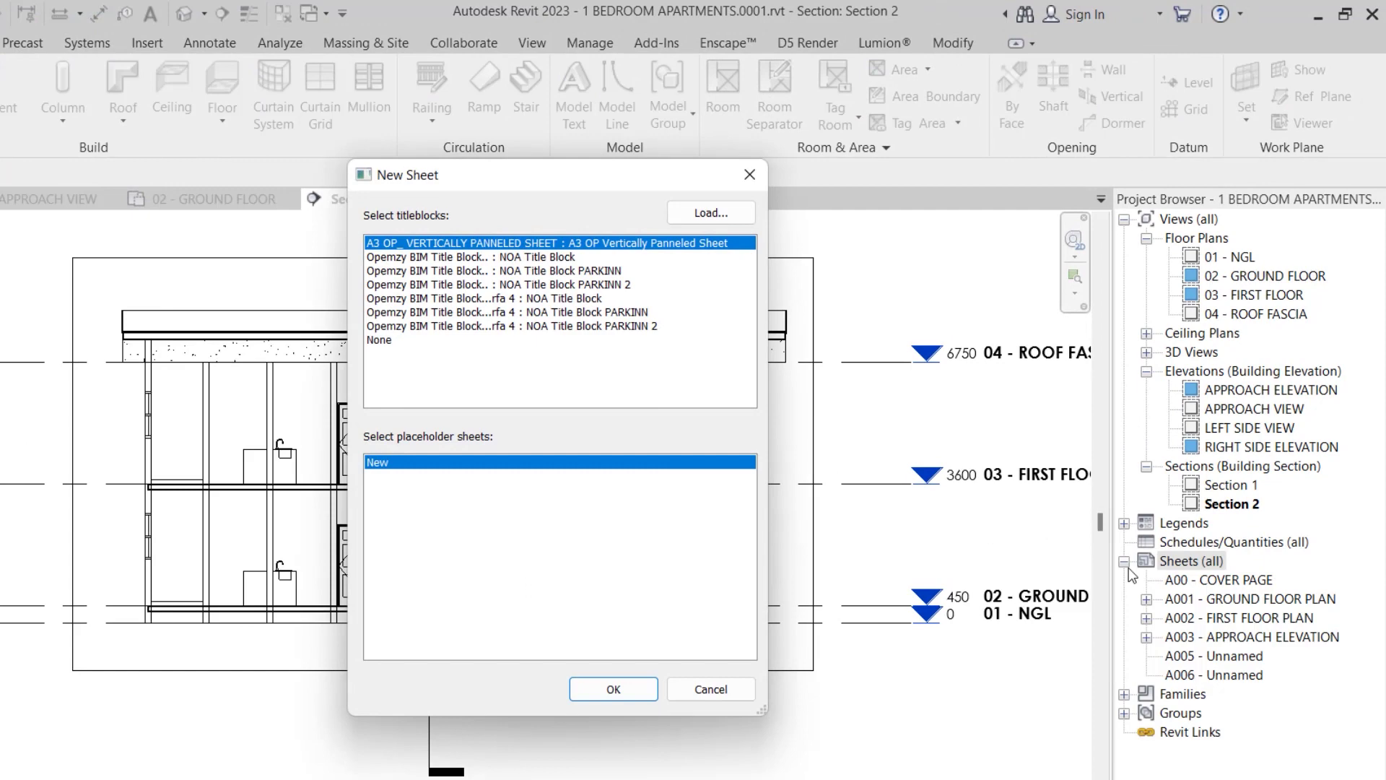
pyautogui.click(614, 688)
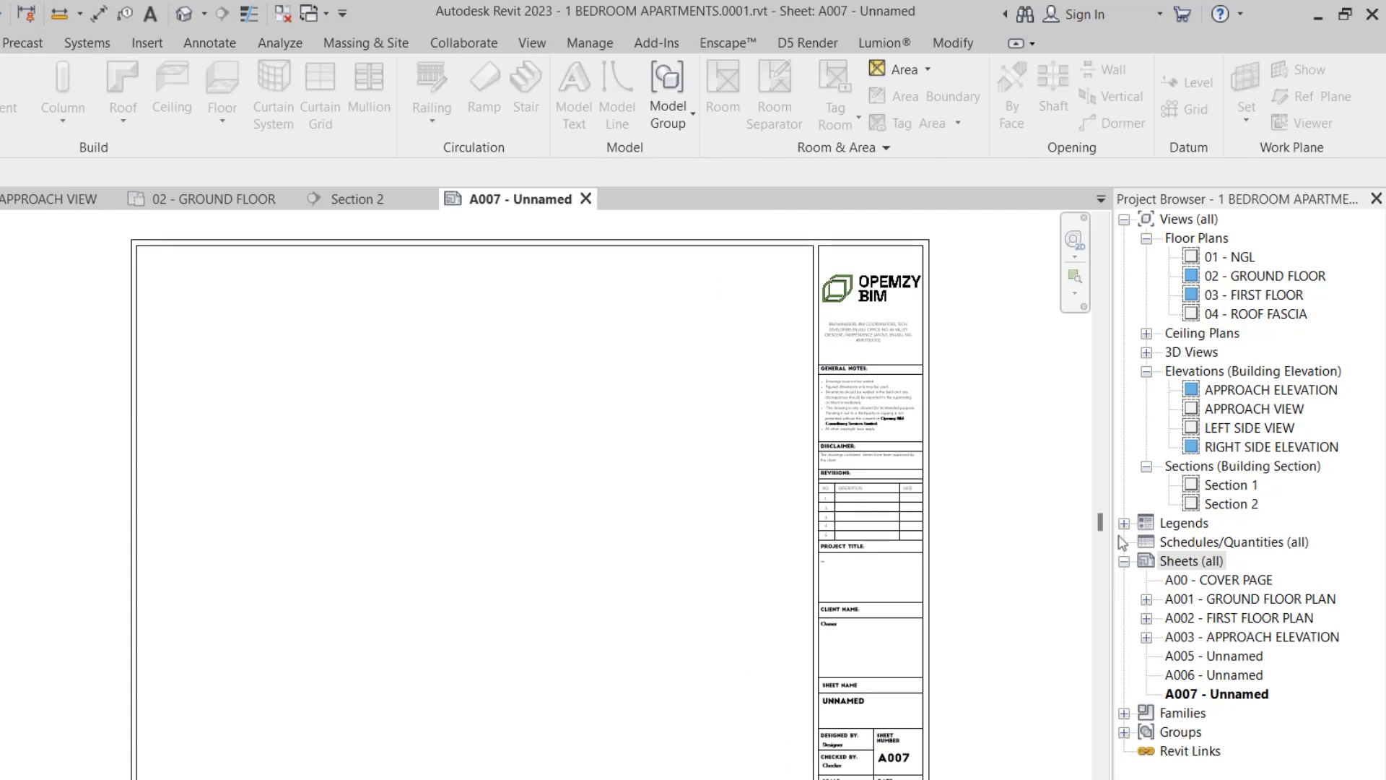
# Place the Section 2 view in the drawing area of sheet A007
pyautogui.click(1227, 504)
pyautogui.moveTo(1227, 504); pyautogui.dragTo(470, 510)
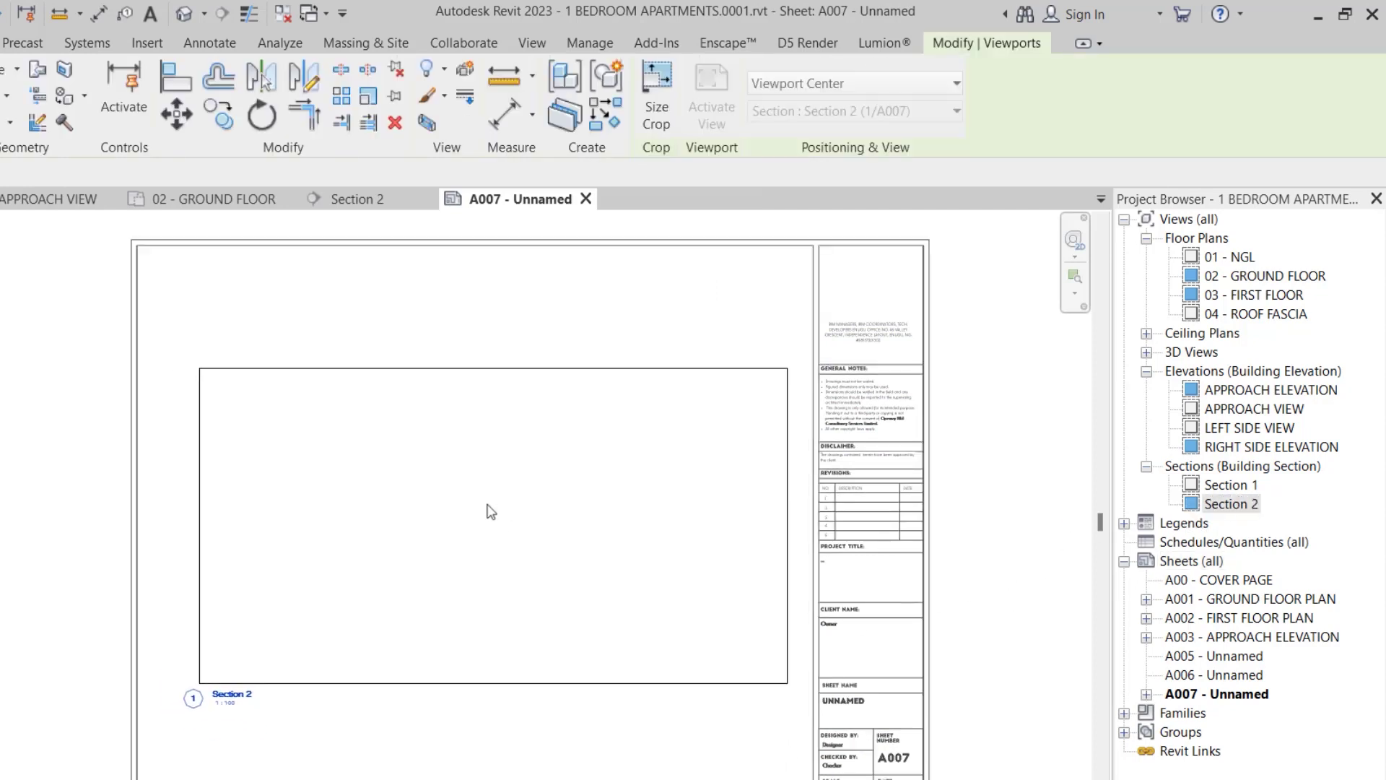
pyautogui.click(495, 519)
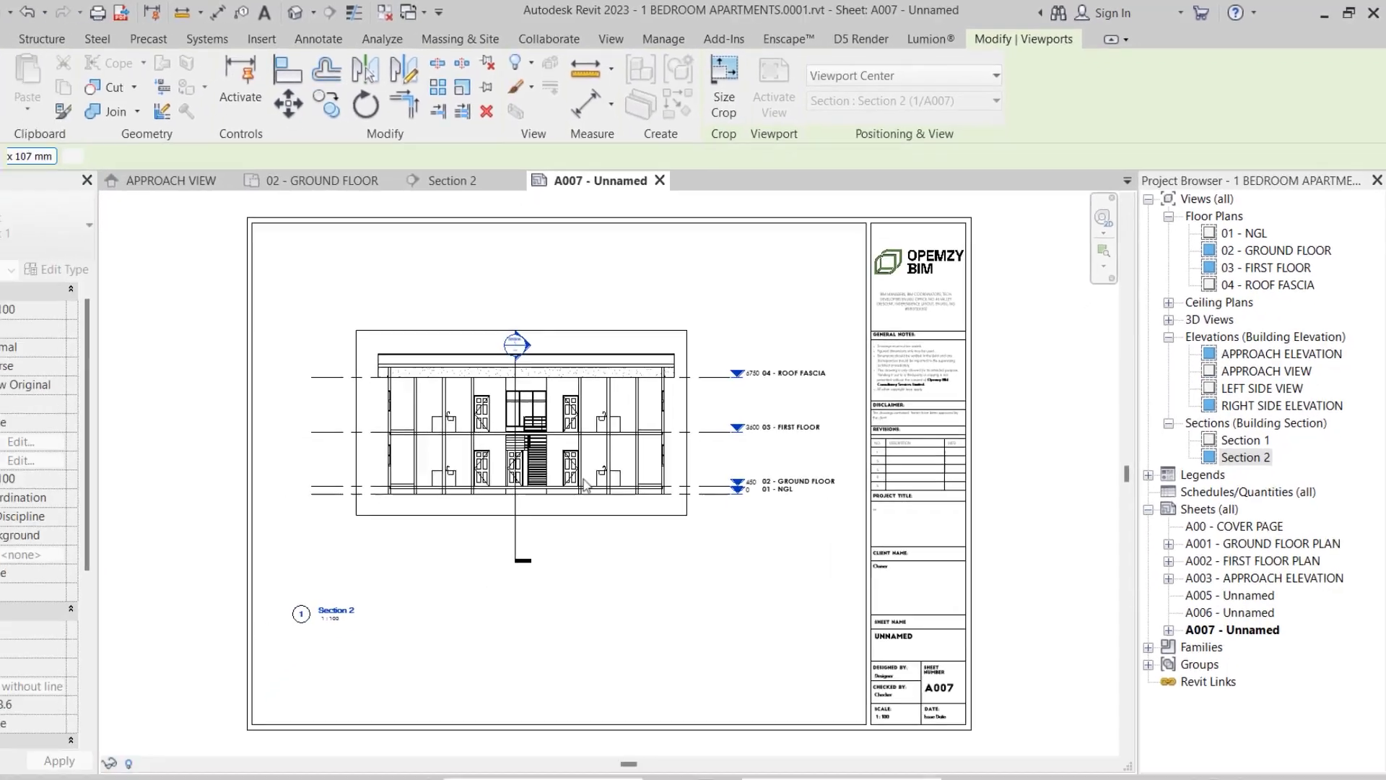
pyautogui.click(666, 669)
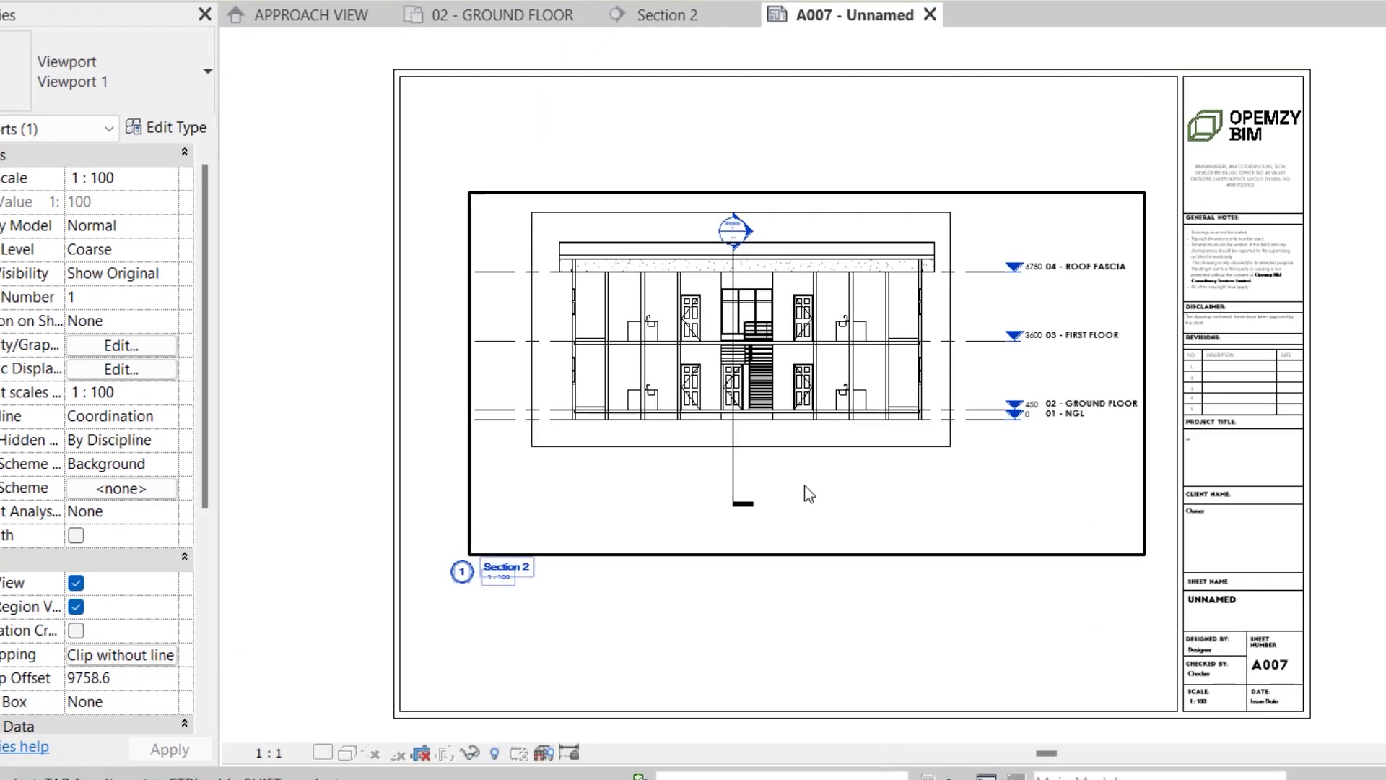
# Activate the Section 2 viewport on the sheet and hide the Section 1 marker in that view
pyautogui.doubleClick(627, 513)
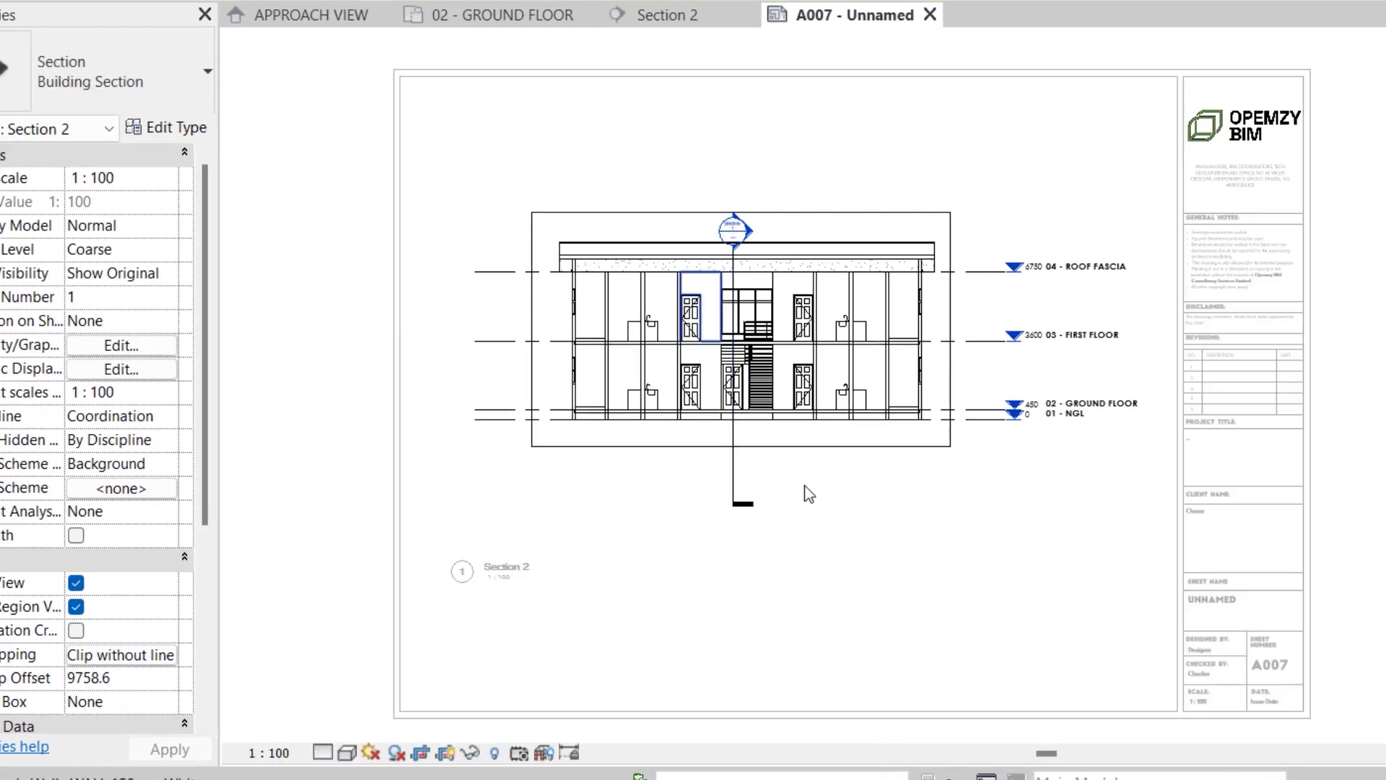
pyautogui.scroll(4, 805, 486)
pyautogui.scroll(-2, 743, 425)
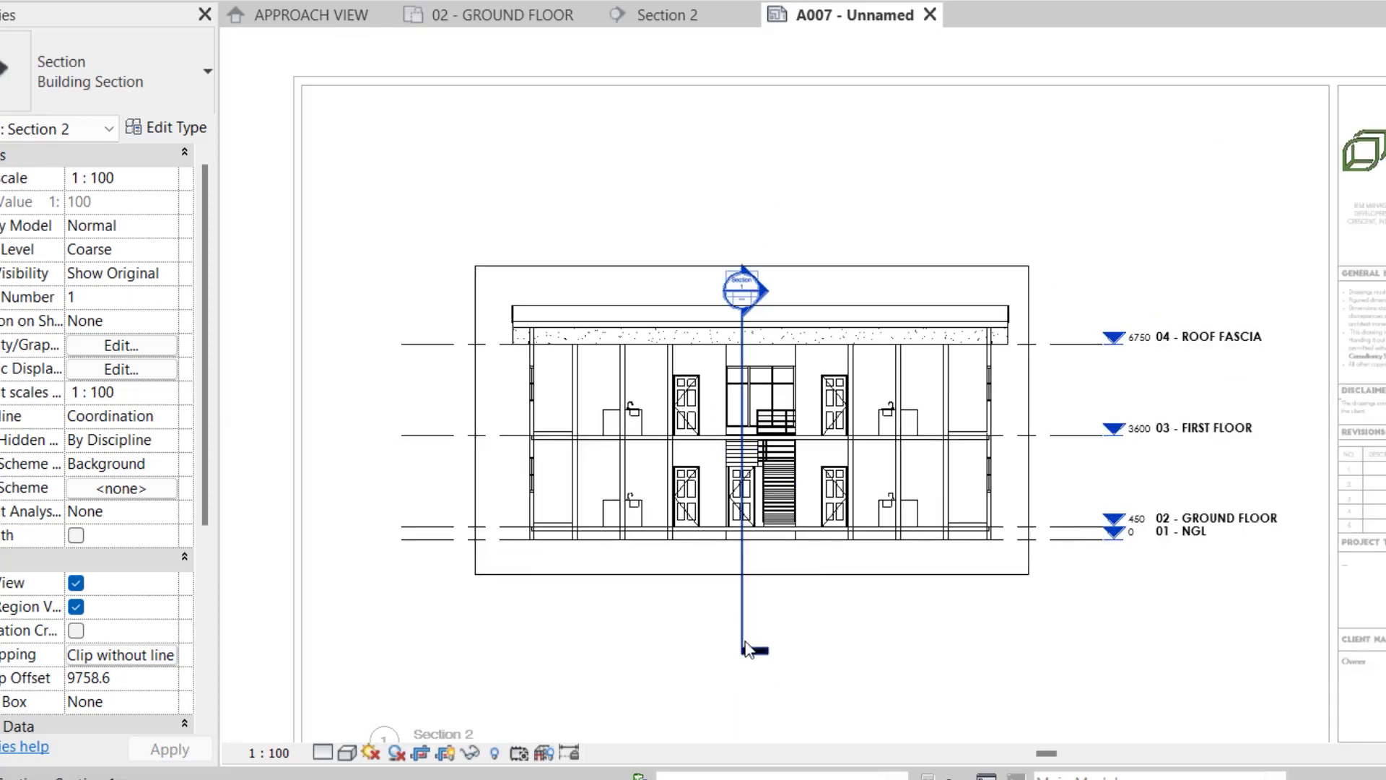
pyautogui.click(746, 648)
pyautogui.rightClick(746, 648)
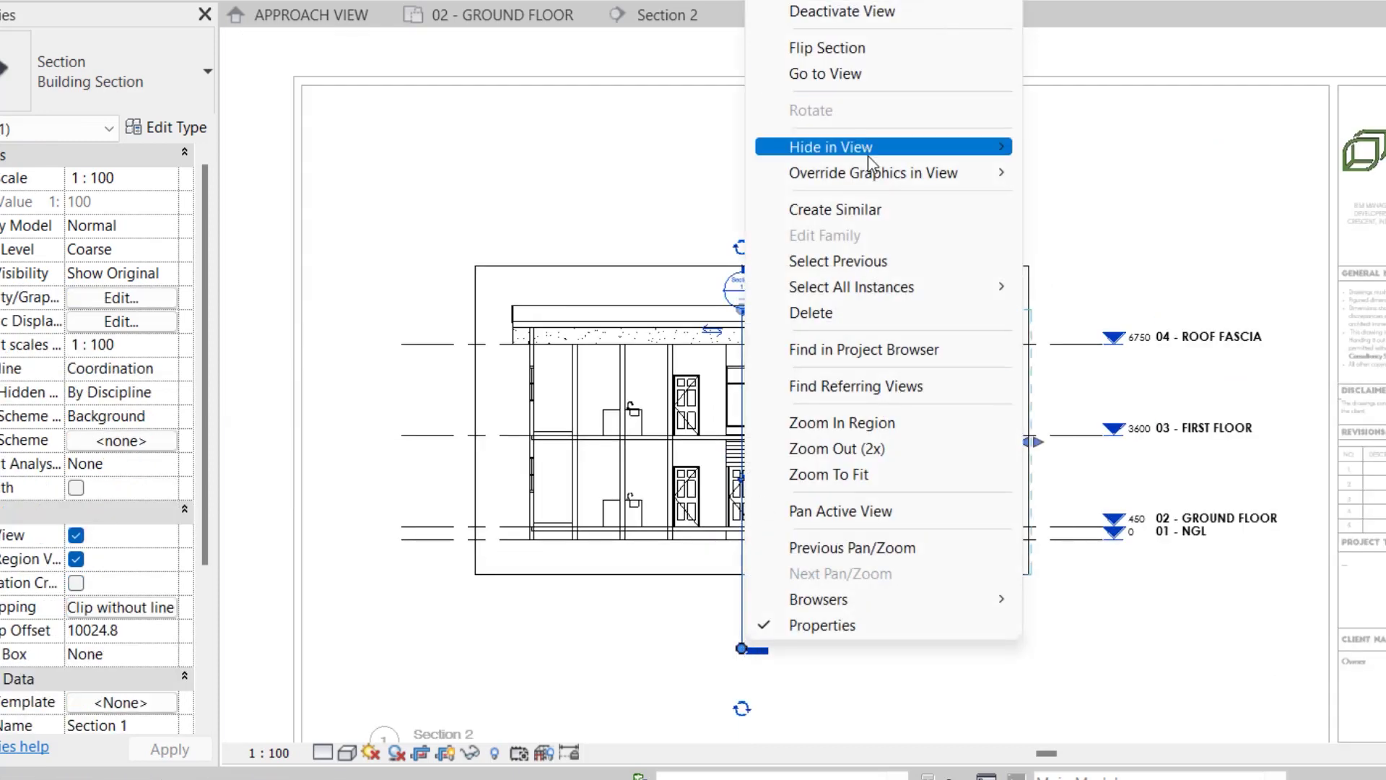
pyautogui.moveTo(884, 151)
pyautogui.click(1118, 146)
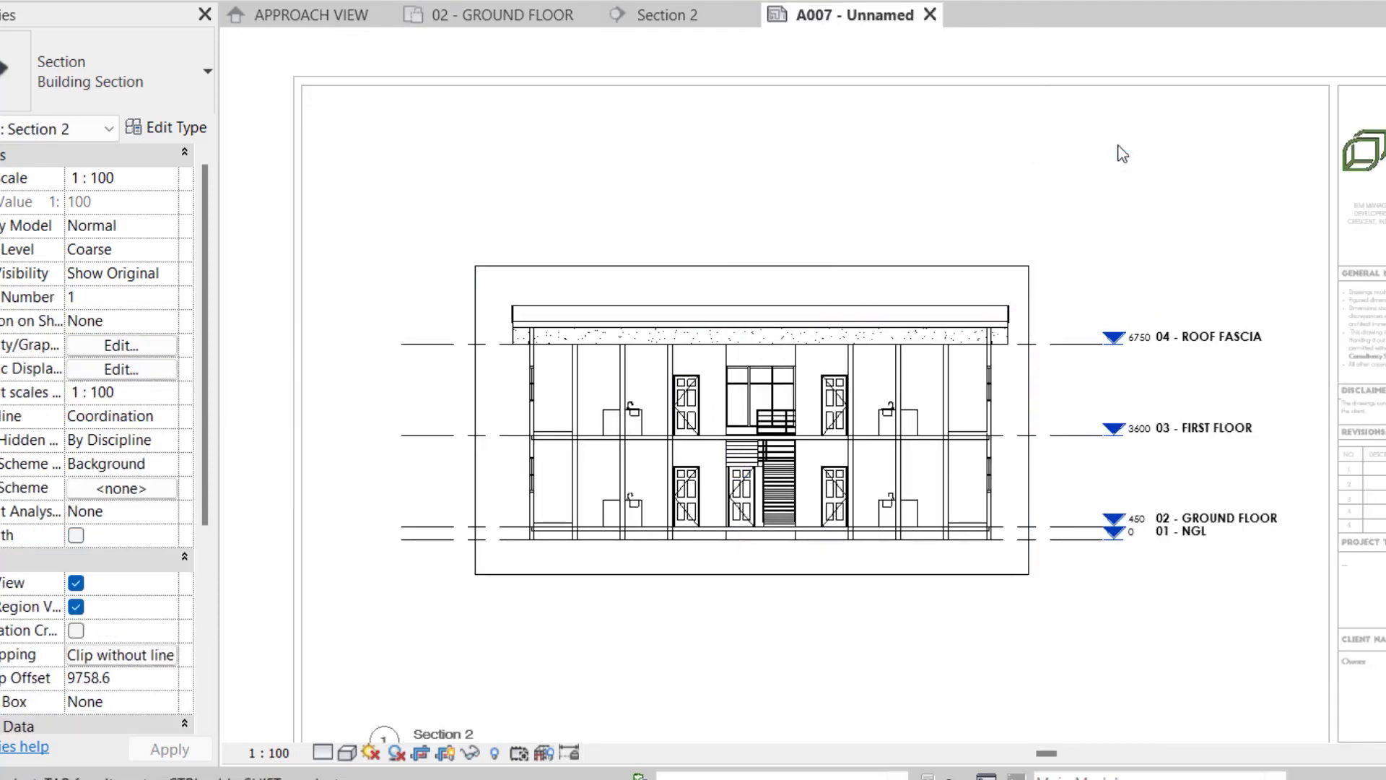
pyautogui.moveTo(1118, 145); pyautogui.dragTo(1151, 56, button='middle')
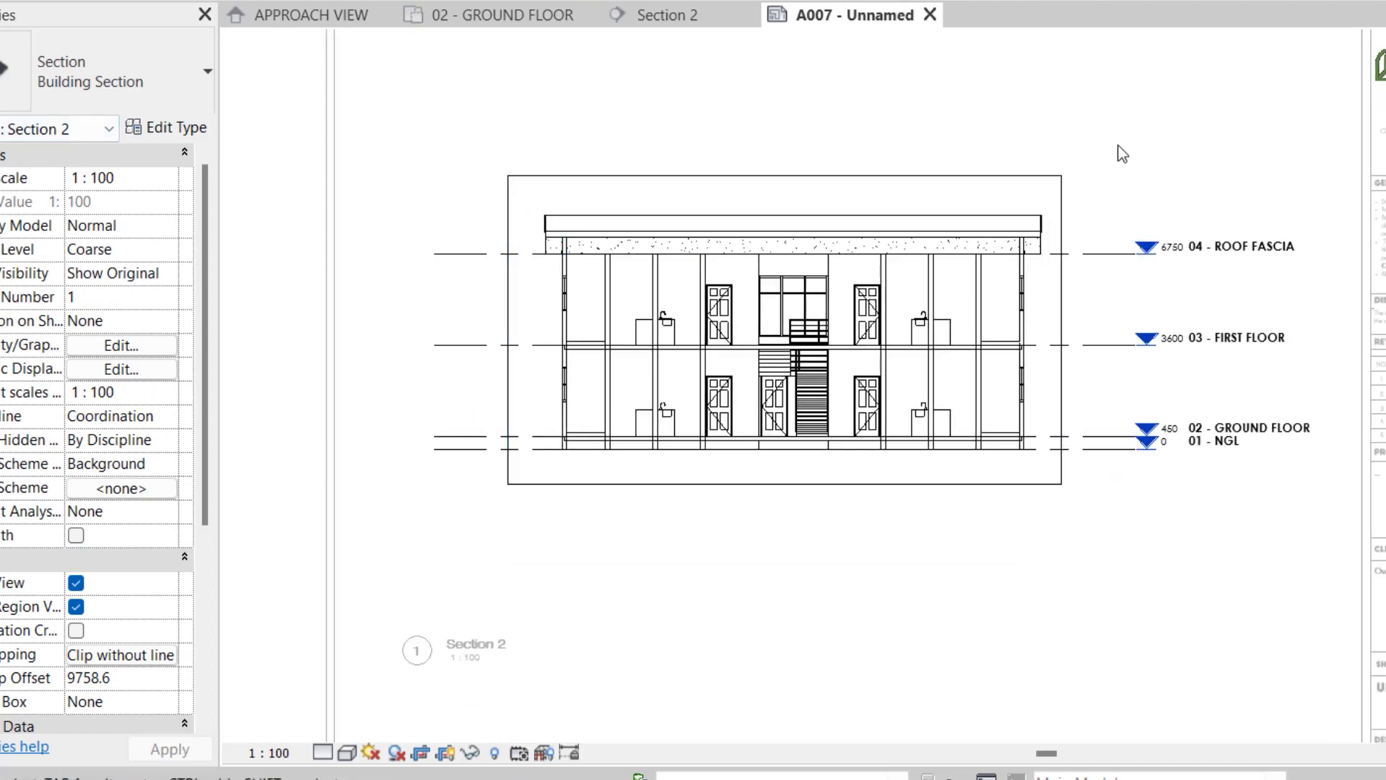
# Set the Section 2 view to a custom scale of 1:75 and deactivate the view
pyautogui.scroll(-2, 1117, 147)
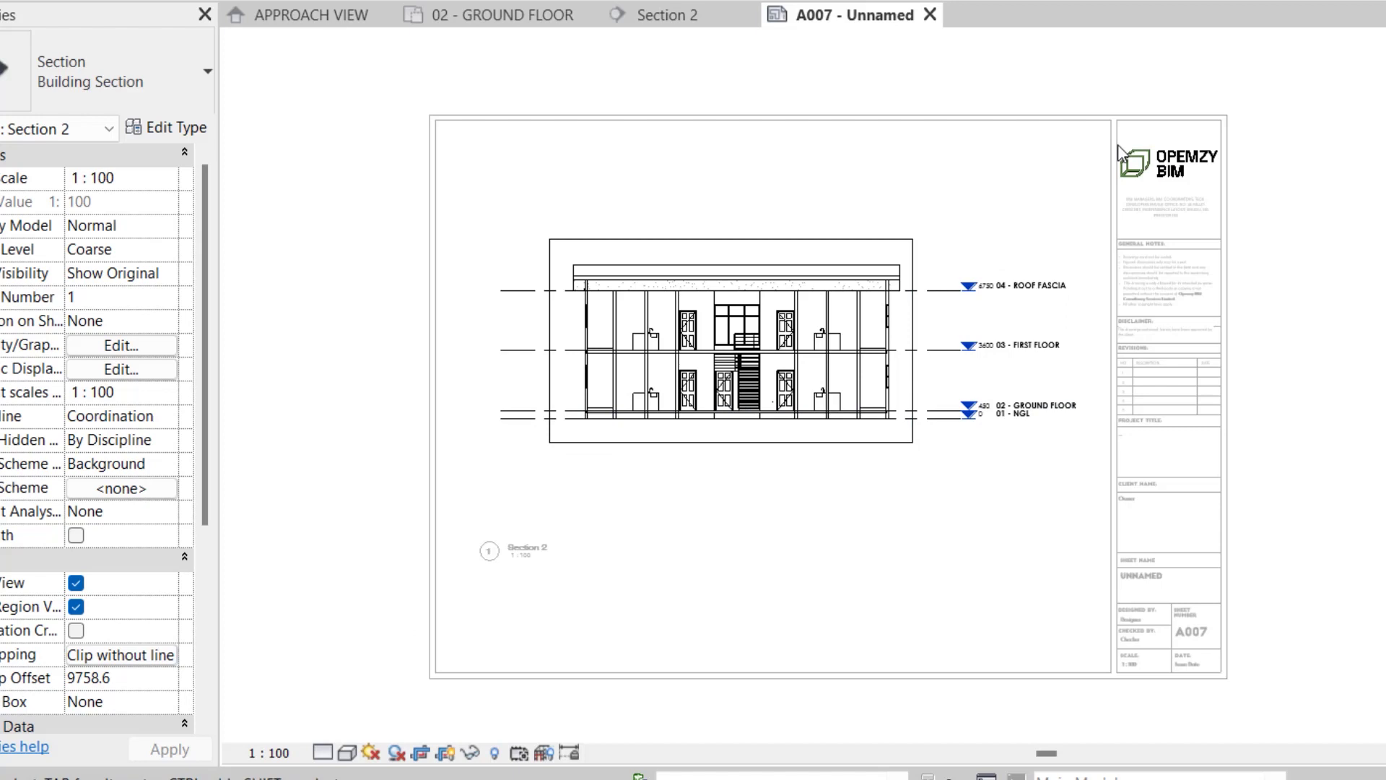
pyautogui.click(289, 754)
pyautogui.click(322, 393)
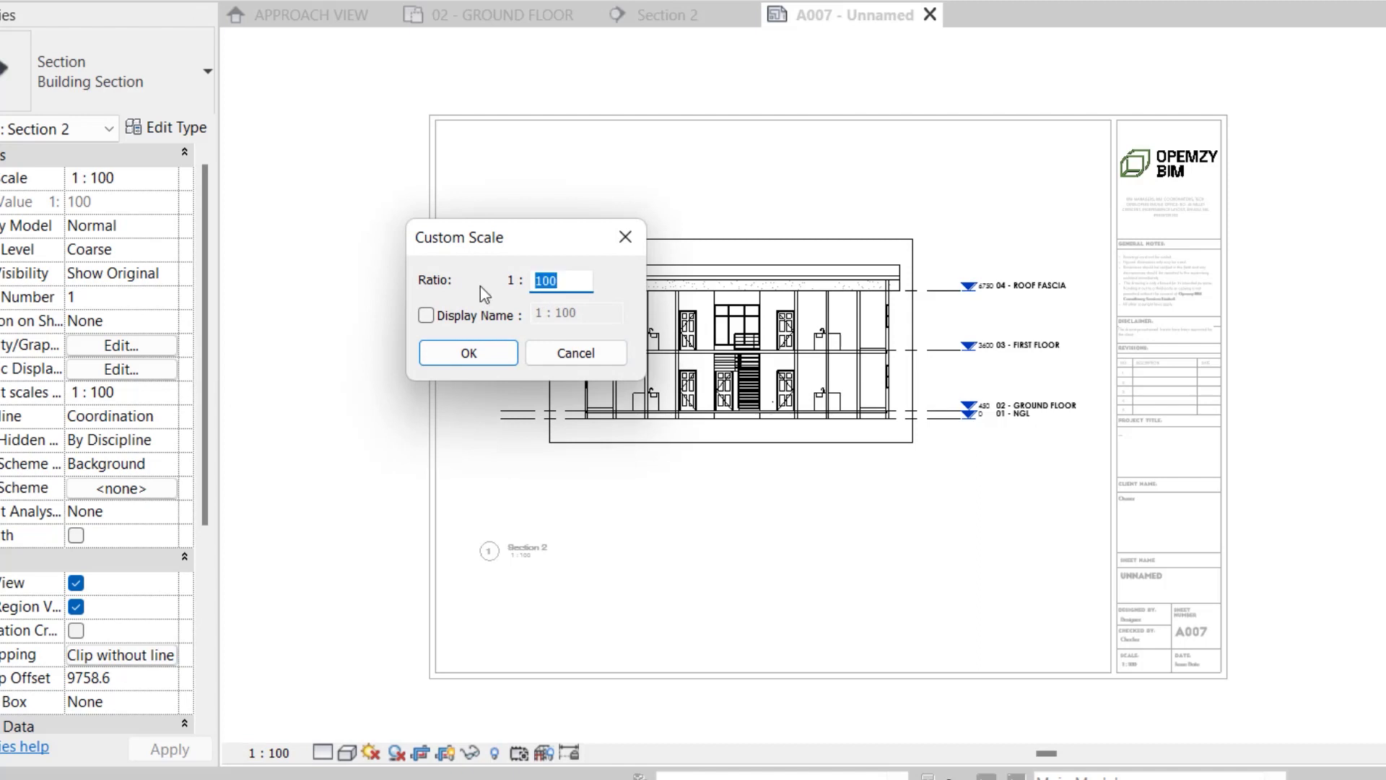
pyautogui.write('75')
pyautogui.click(455, 354)
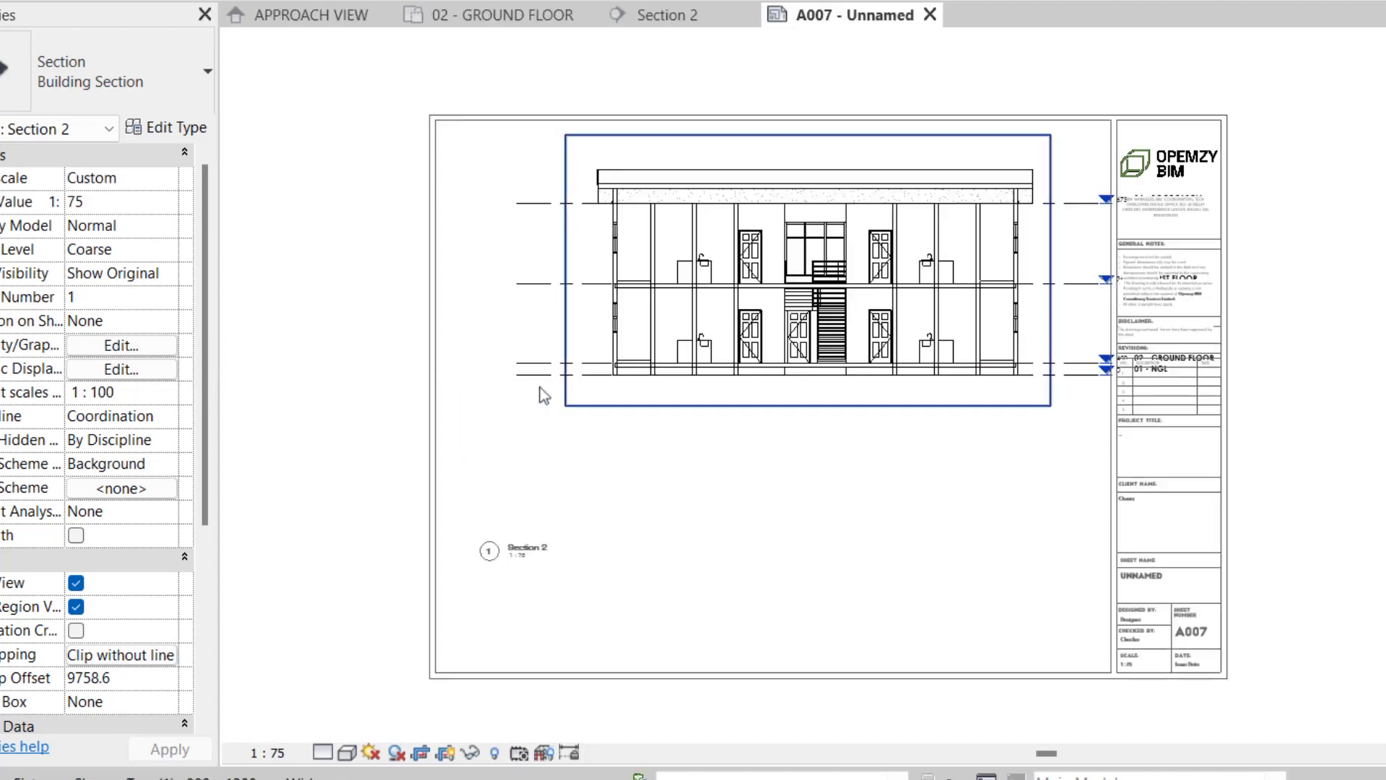
pyautogui.rightClick(779, 502)
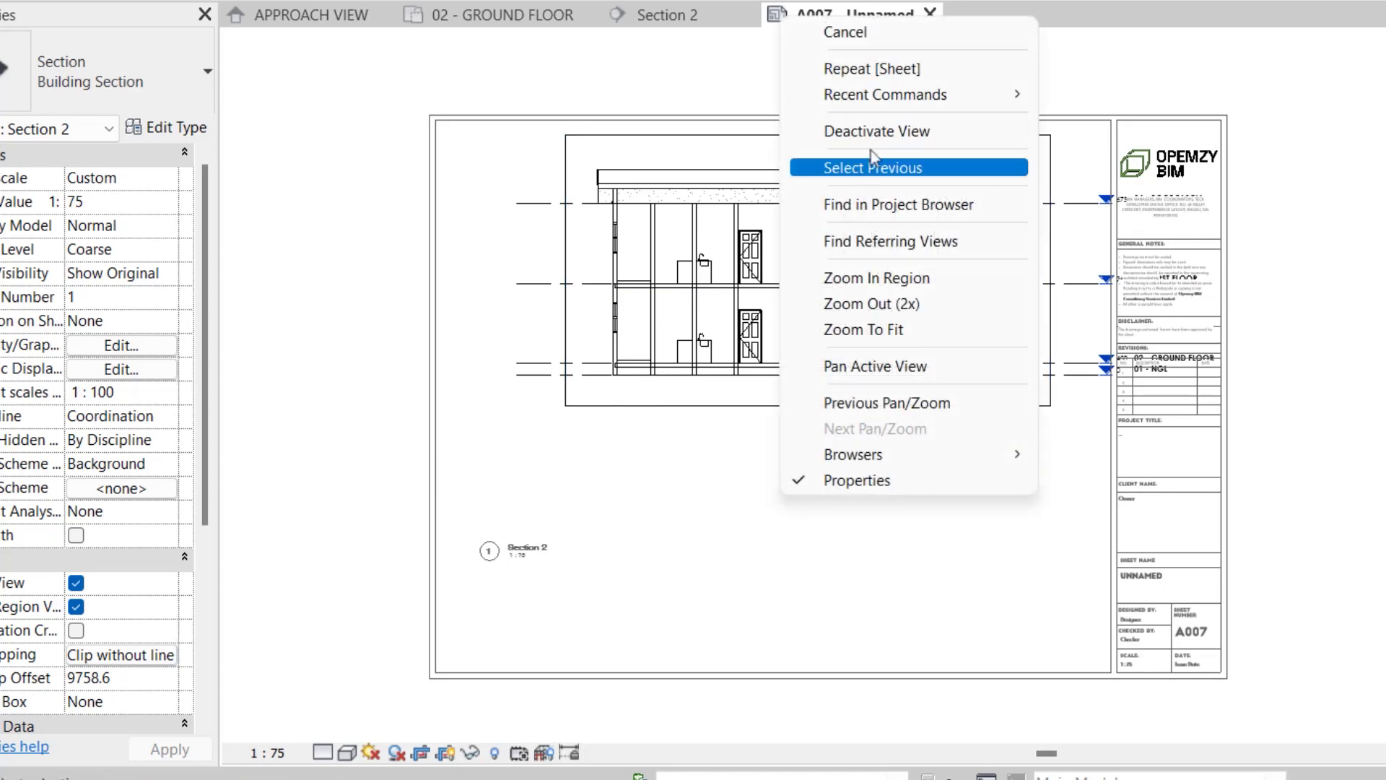
pyautogui.click(875, 145)
# Move the Section 2 viewport down and toward the middle of the sheet, and reposition its view title beneath the drawing
pyautogui.click(842, 375)
pyautogui.moveTo(842, 374); pyautogui.dragTo(777, 500)
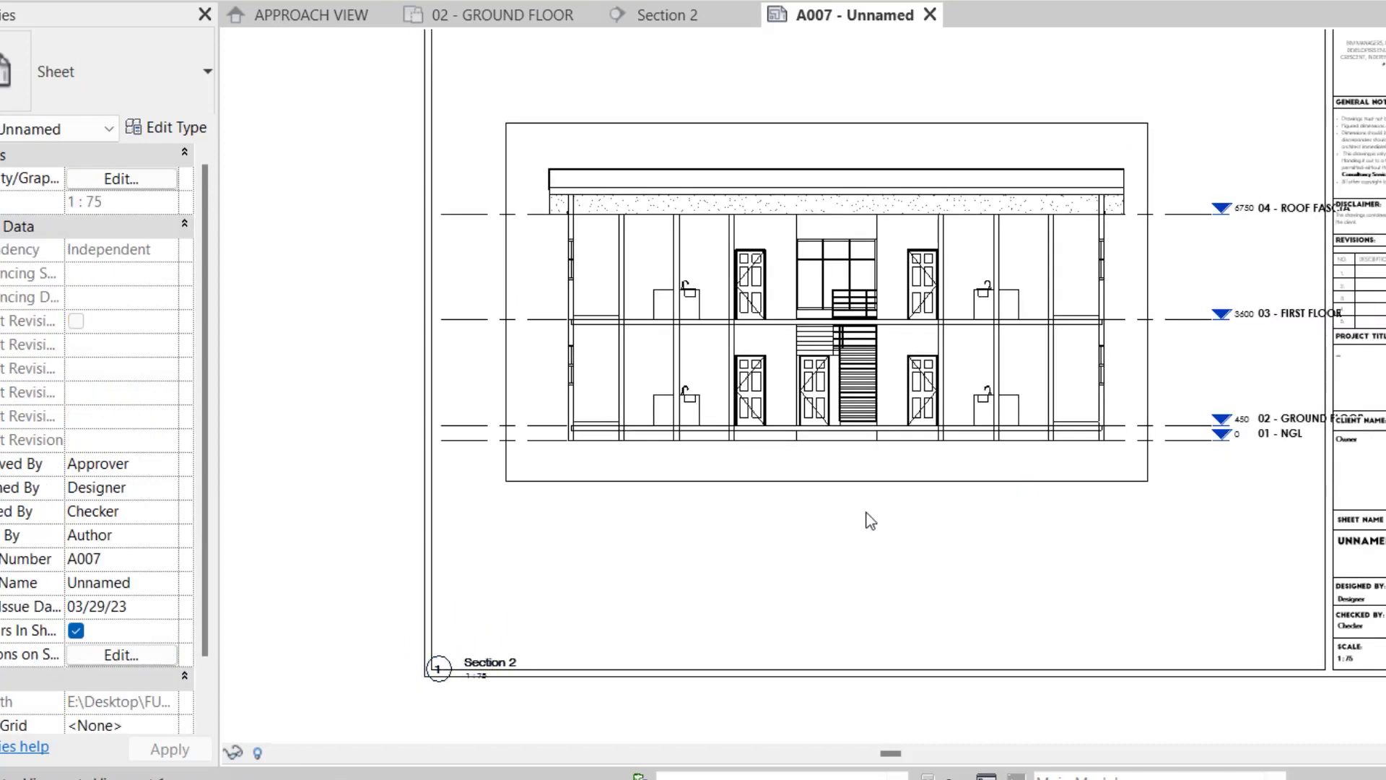
pyautogui.click(483, 666)
pyautogui.moveTo(473, 674); pyautogui.dragTo(627, 606)
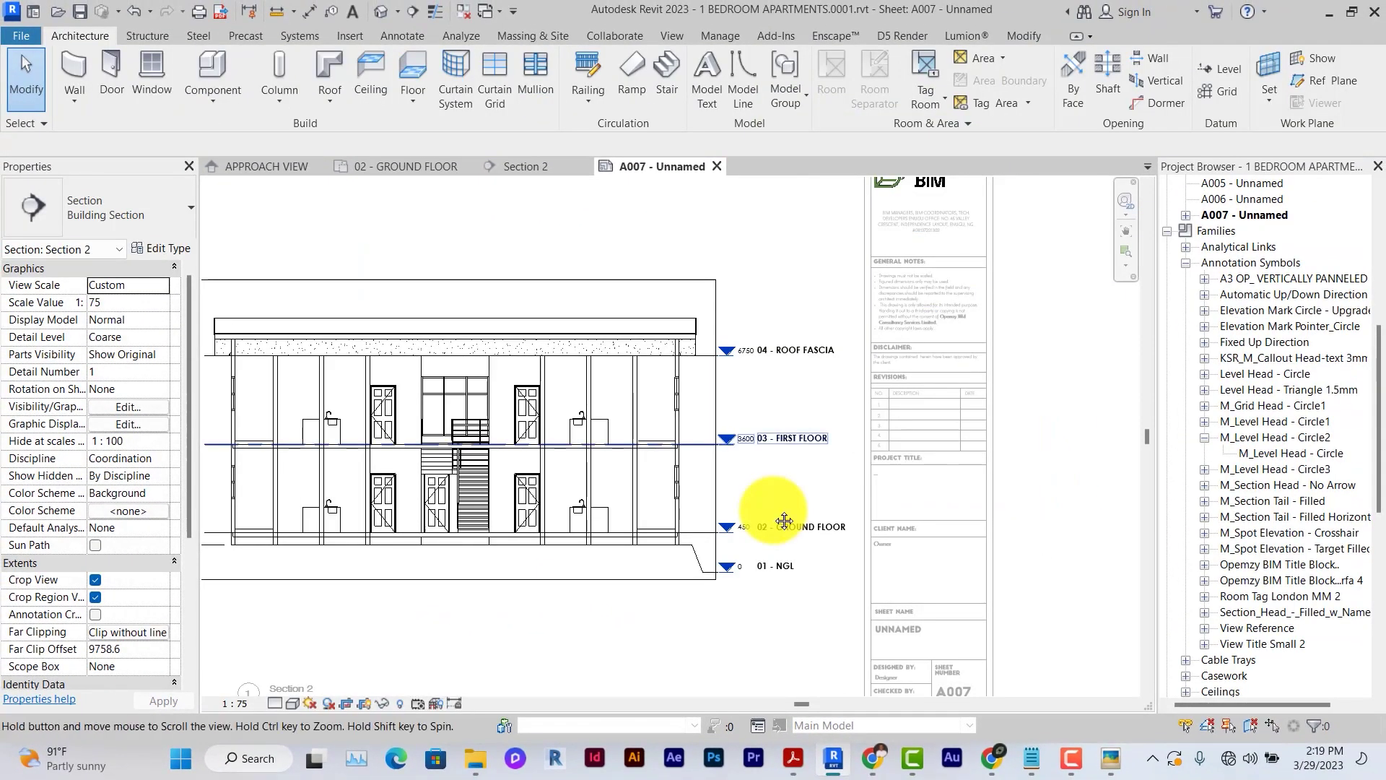
# Inspect the type properties of the 03 - FIRST FLOOR level to identify which level head symbol it uses
pyautogui.scroll(3, 774, 509)
pyautogui.moveTo(701, 521); pyautogui.dragTo(773, 510, button='middle')
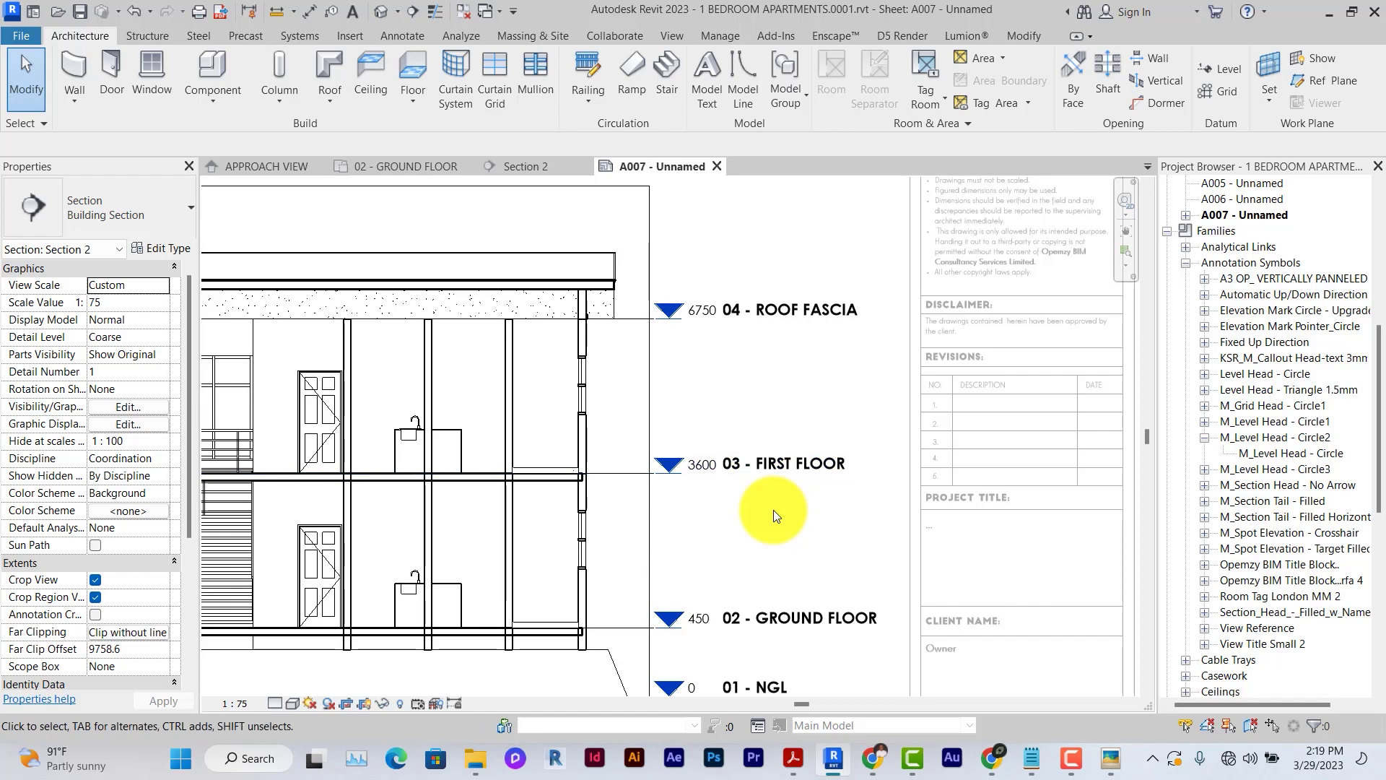
pyautogui.scroll(1, 773, 509)
pyautogui.scroll(-1, 774, 510)
pyautogui.moveTo(773, 510); pyautogui.dragTo(903, 359, button='middle')
pyautogui.scroll(-1, 773, 509)
pyautogui.moveTo(773, 510); pyautogui.dragTo(711, 608, button='middle')
pyautogui.click(754, 441)
pyautogui.scroll(2, 774, 510)
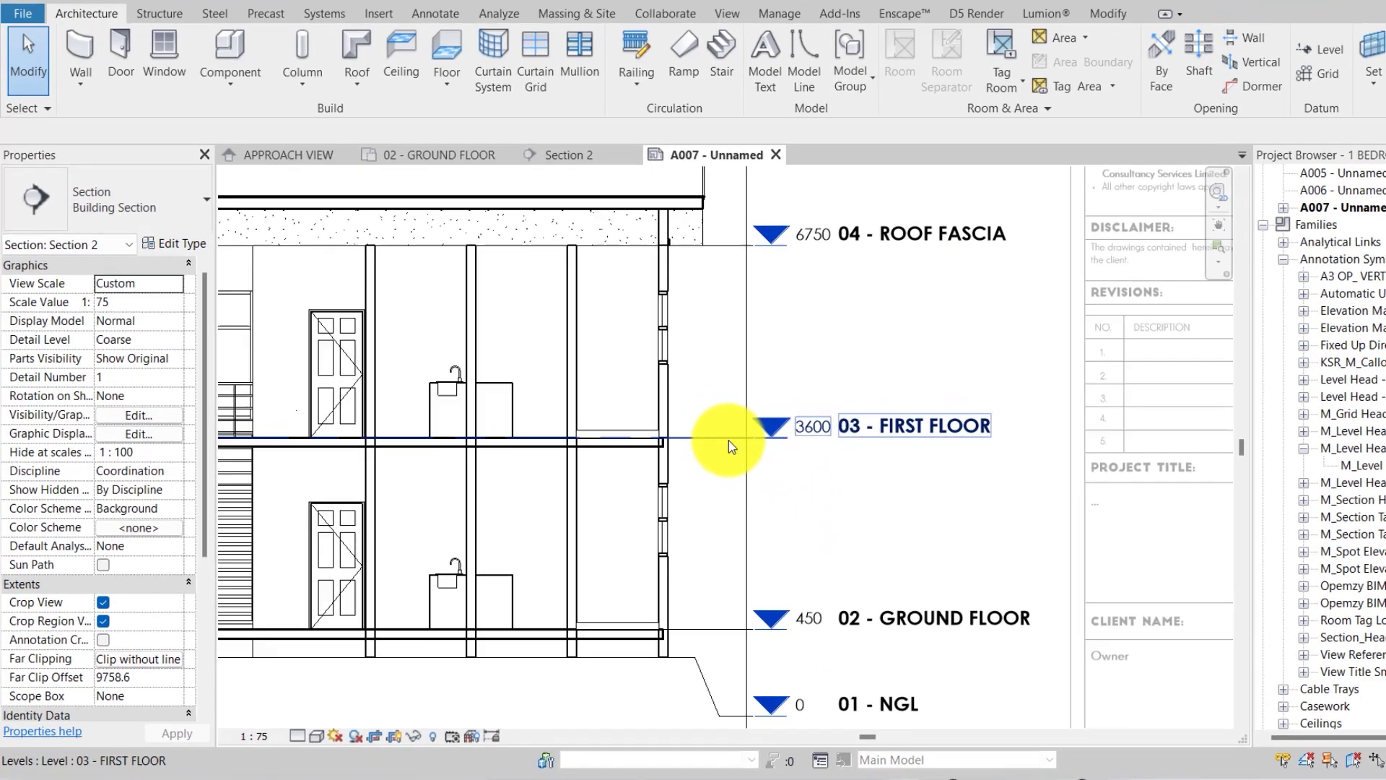
pyautogui.click(729, 444)
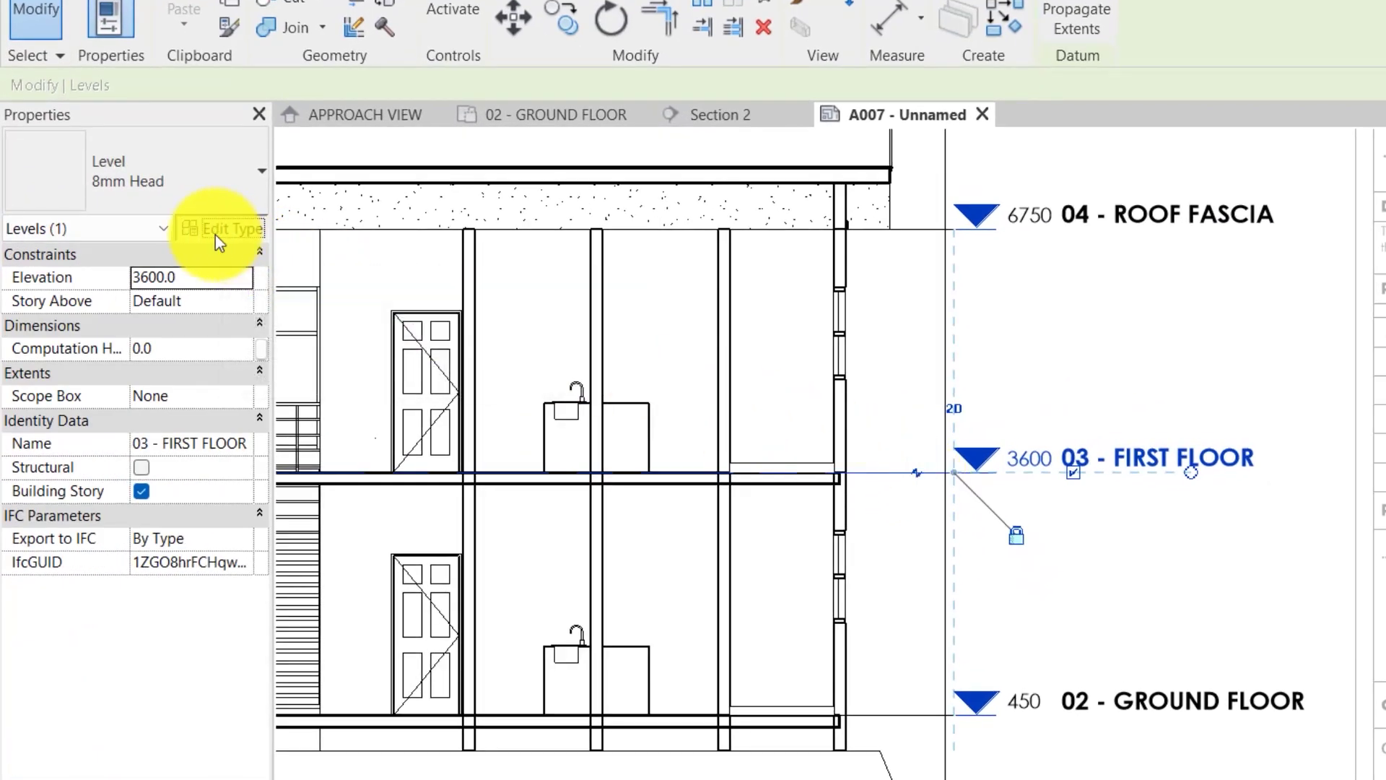
pyautogui.click(215, 234)
pyautogui.moveTo(773, 93); pyautogui.dragTo(972, 49)
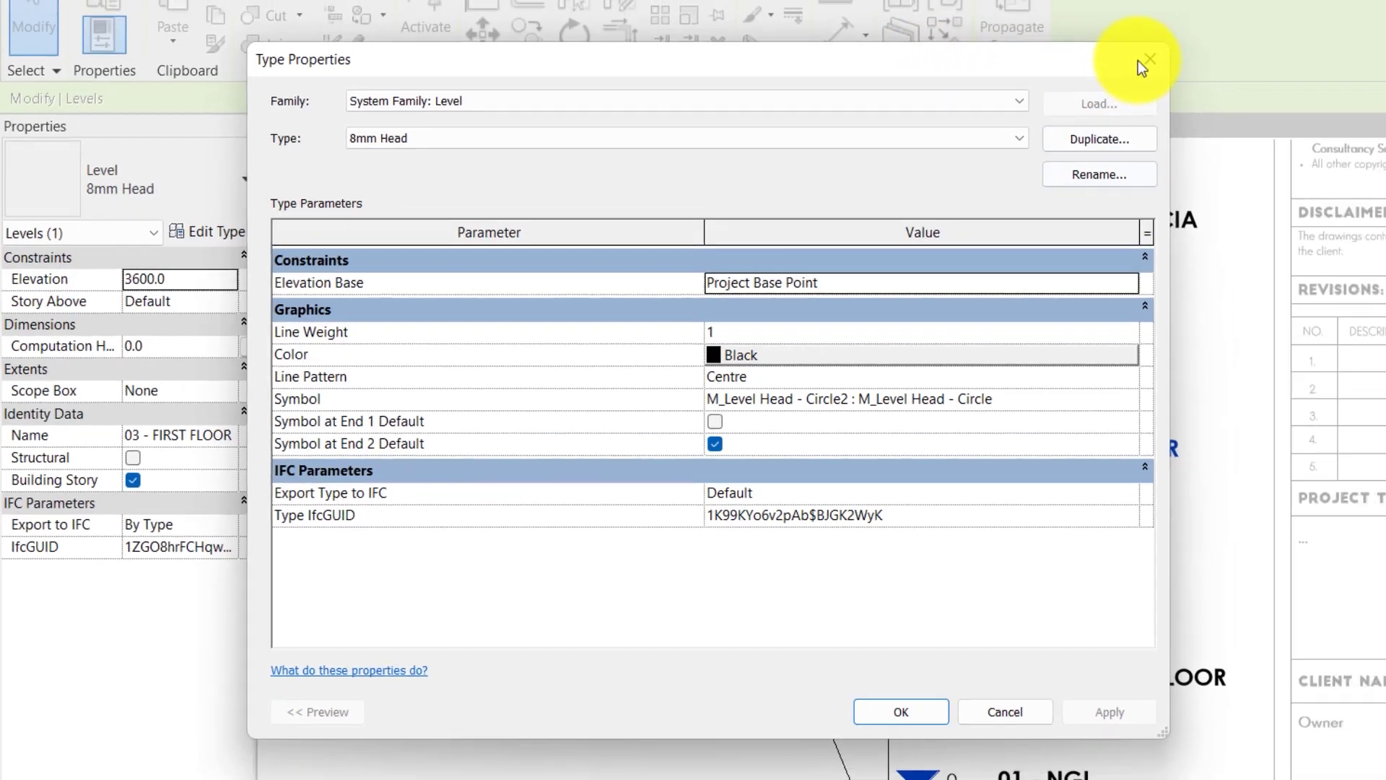
pyautogui.click(1225, 39)
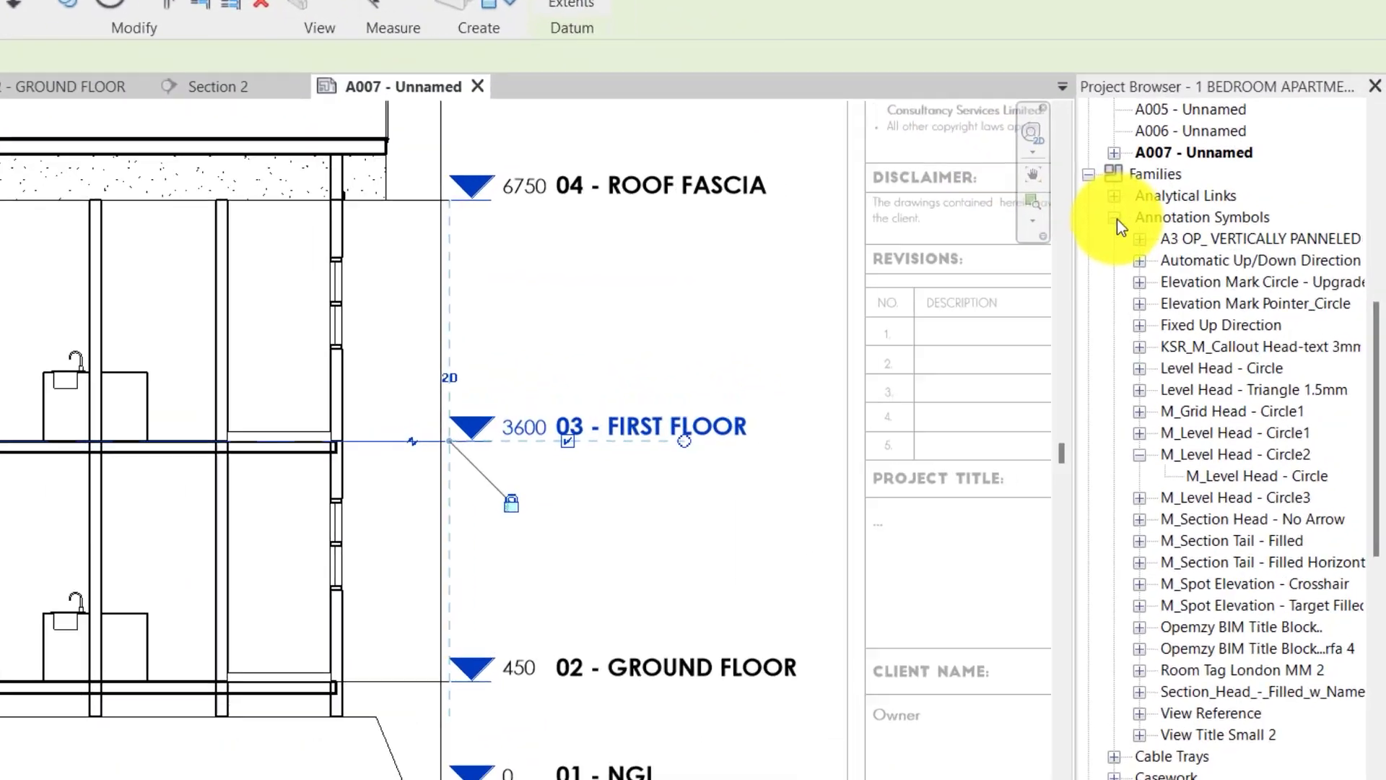
# Open the M_Level Head - Circle2 annotation symbol family for editing
pyautogui.click(1210, 261)
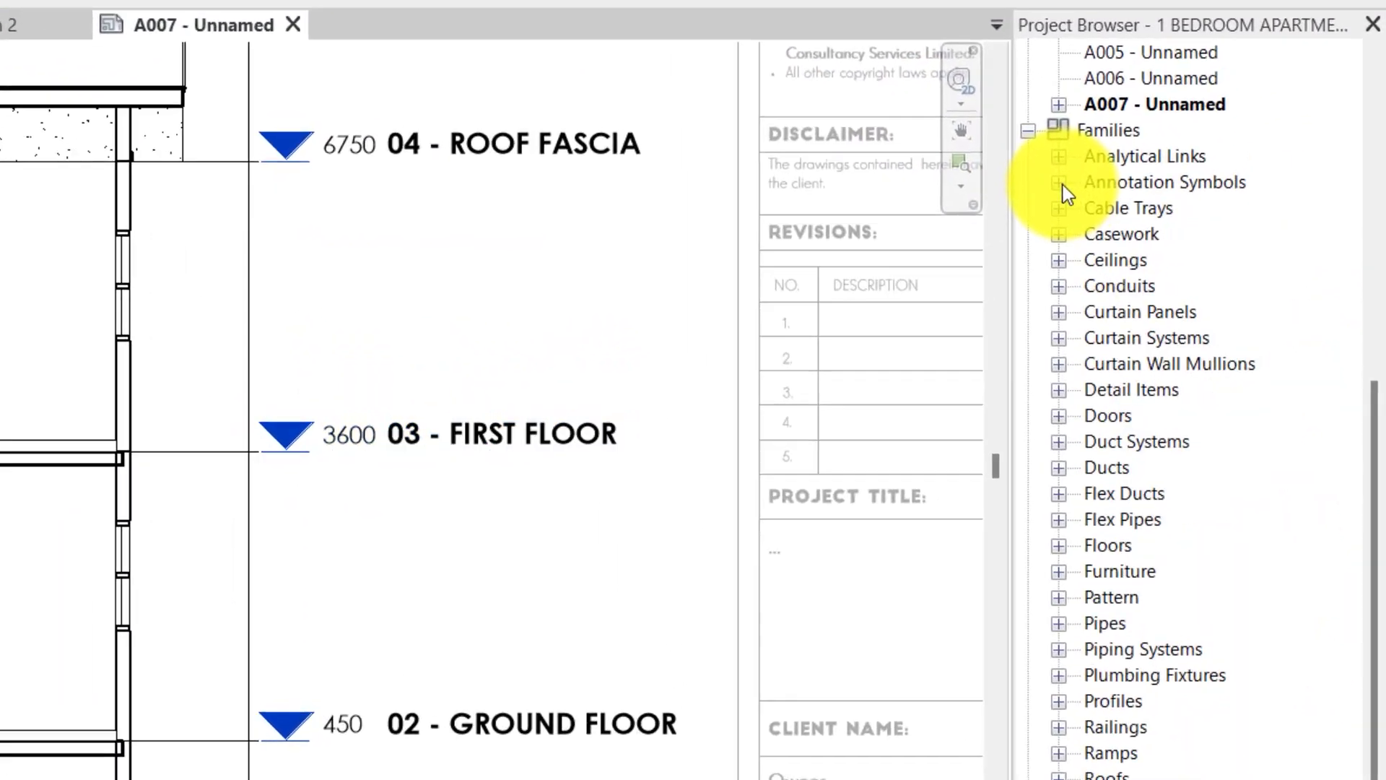
pyautogui.click(1059, 183)
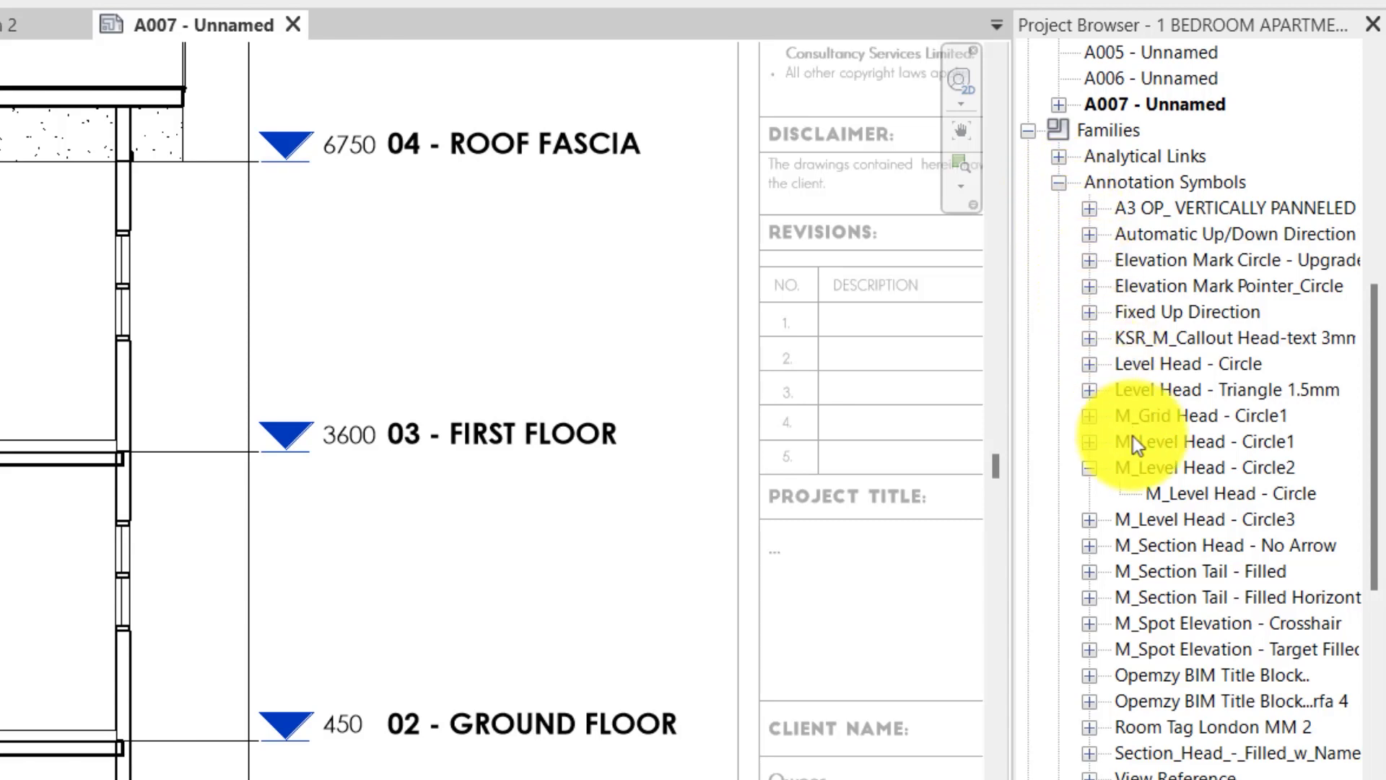
pyautogui.click(1142, 466)
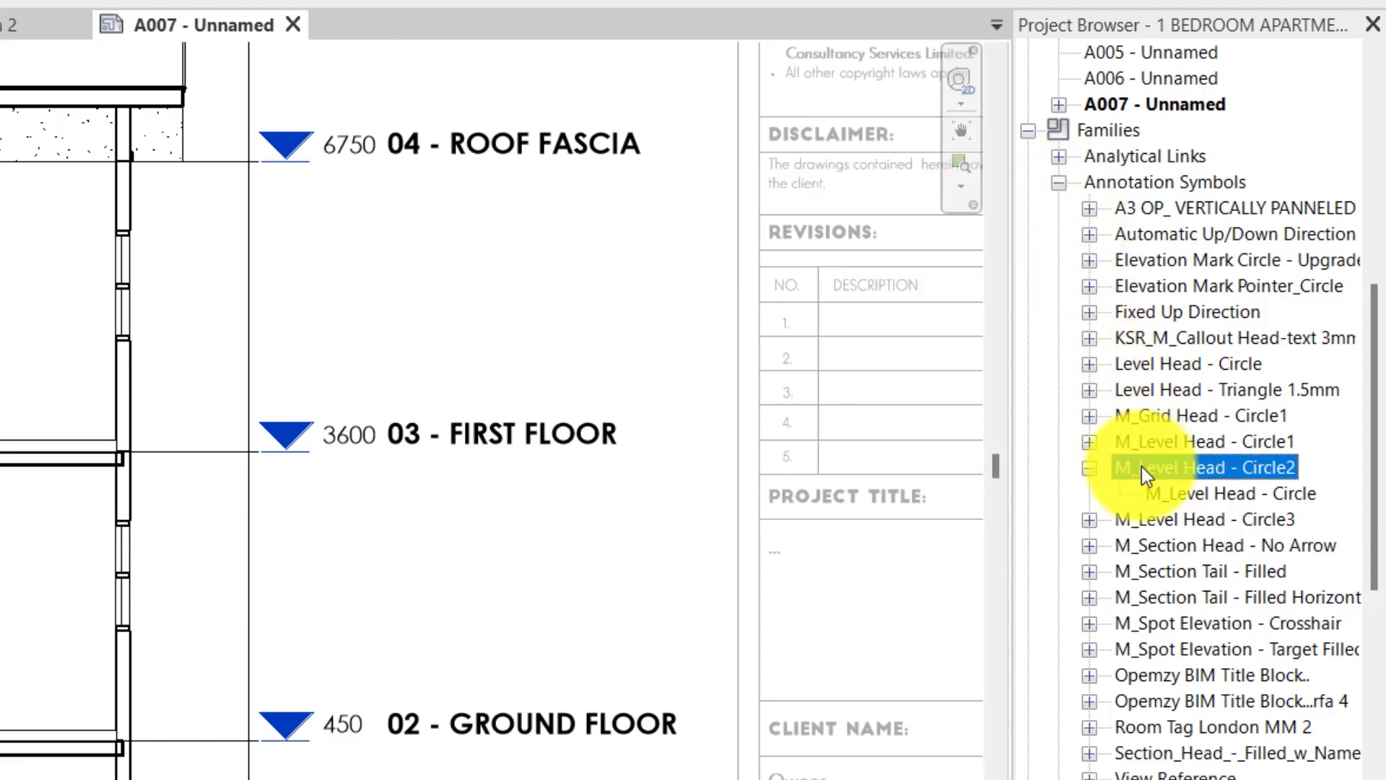
pyautogui.rightClick(1201, 466)
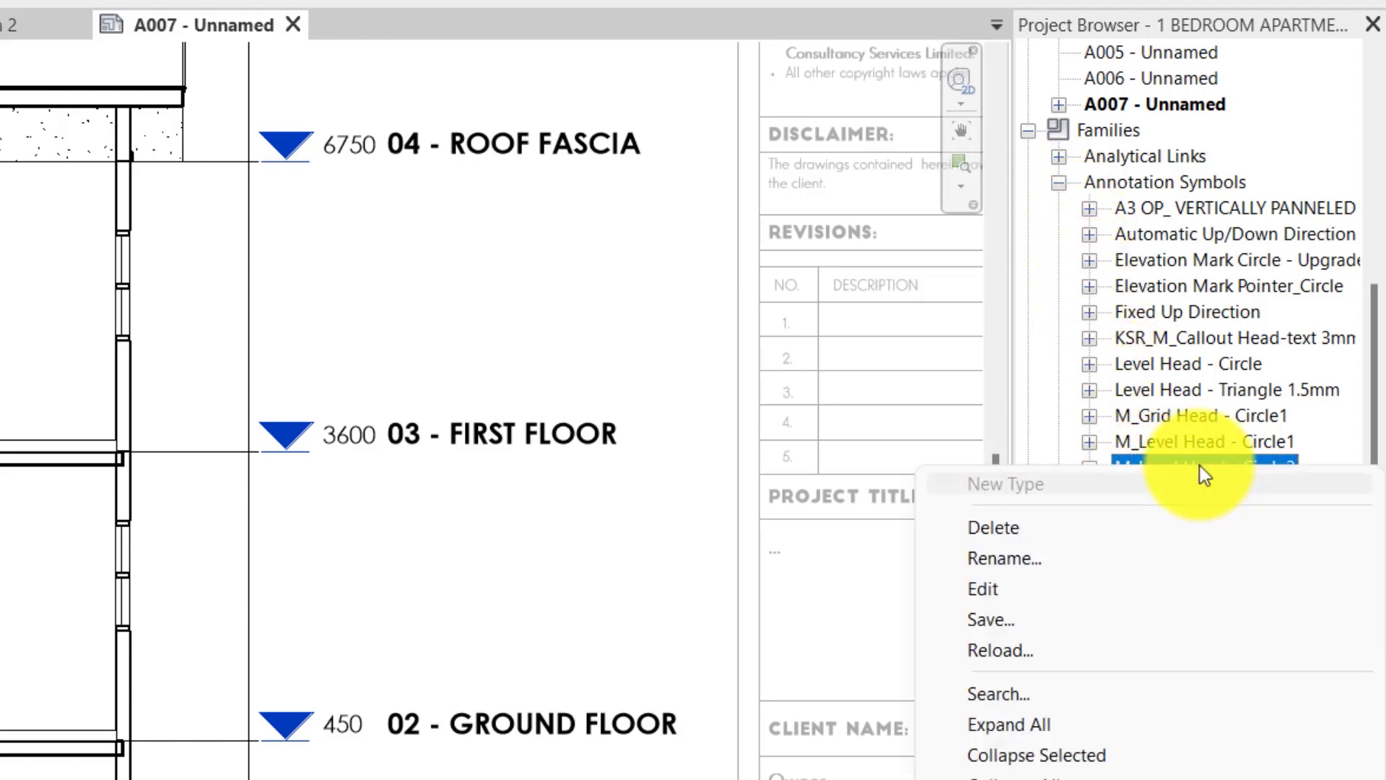
pyautogui.press('Escape')
pyautogui.click(1231, 498)
pyautogui.click(1137, 470)
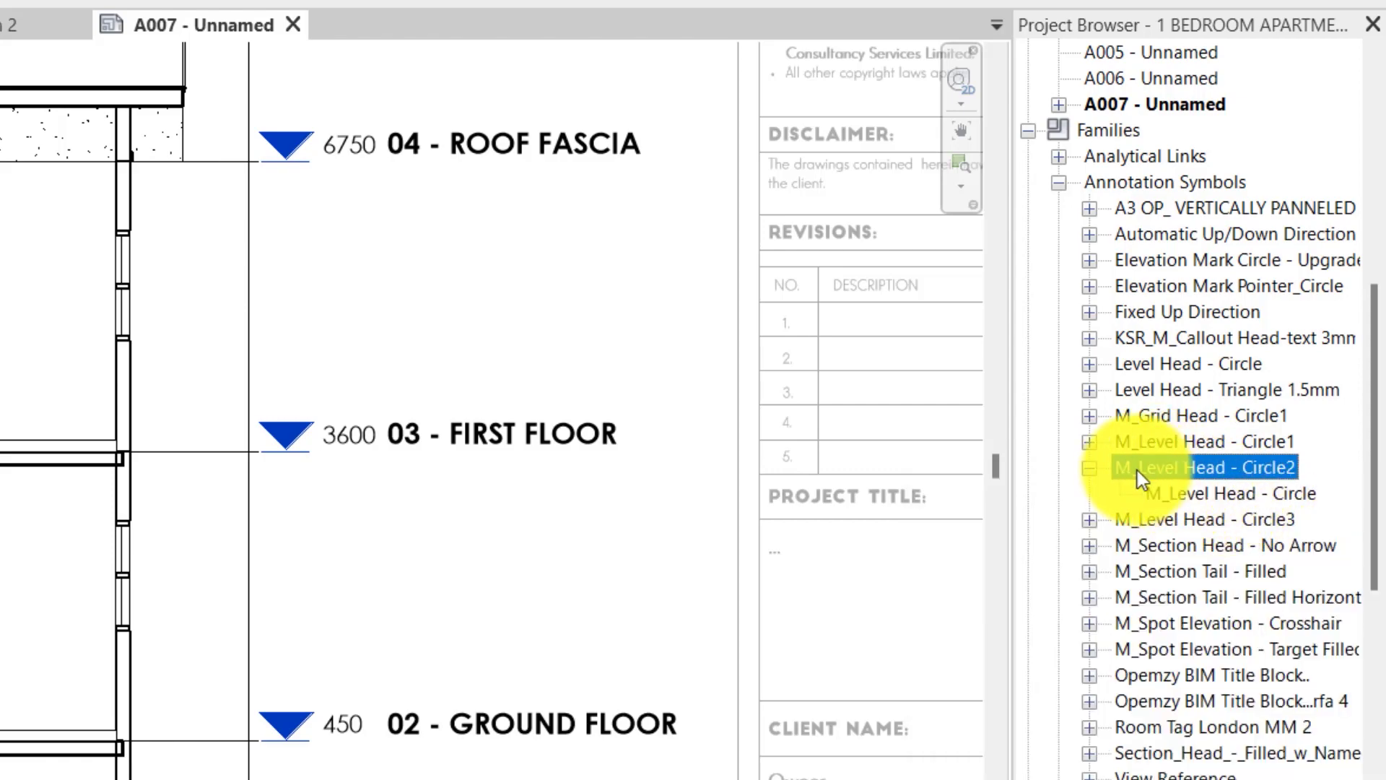
pyautogui.rightClick(1177, 468)
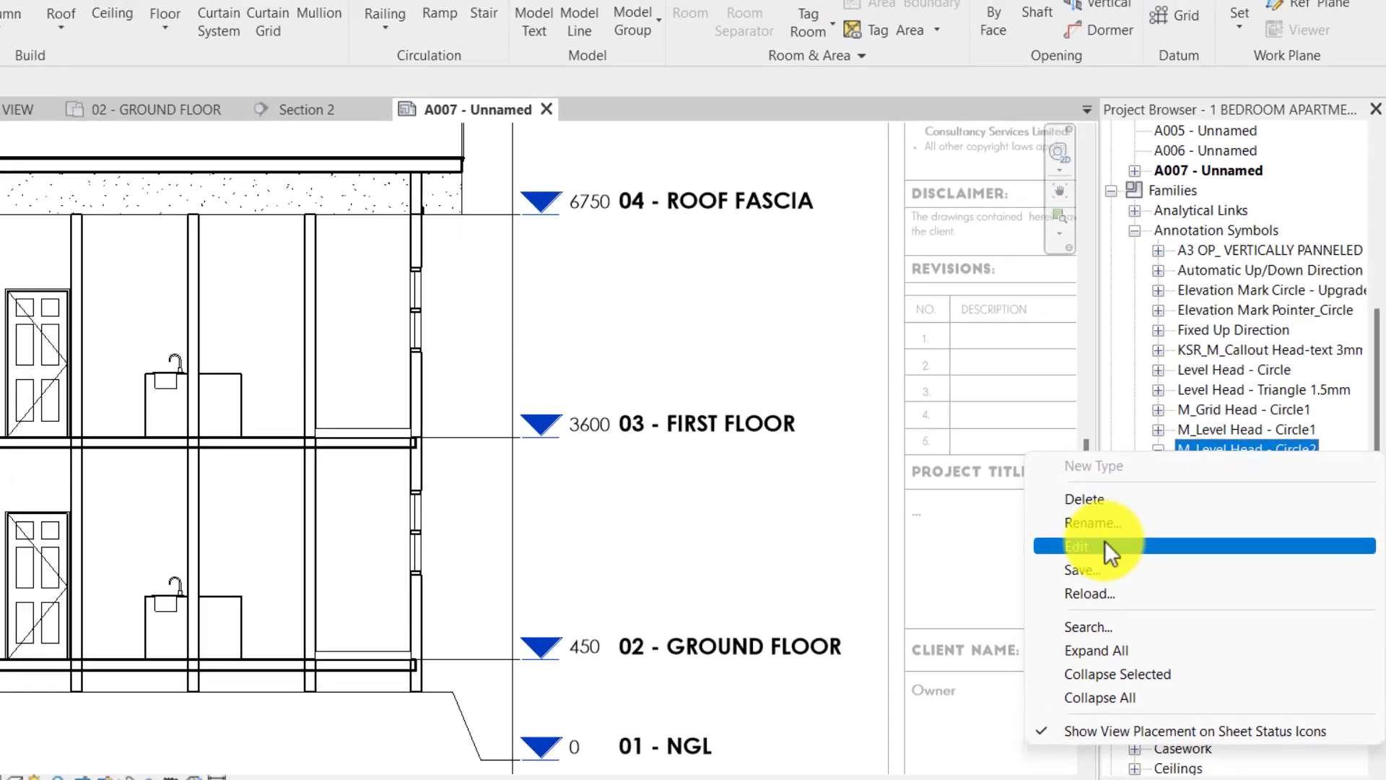
pyautogui.click(1048, 570)
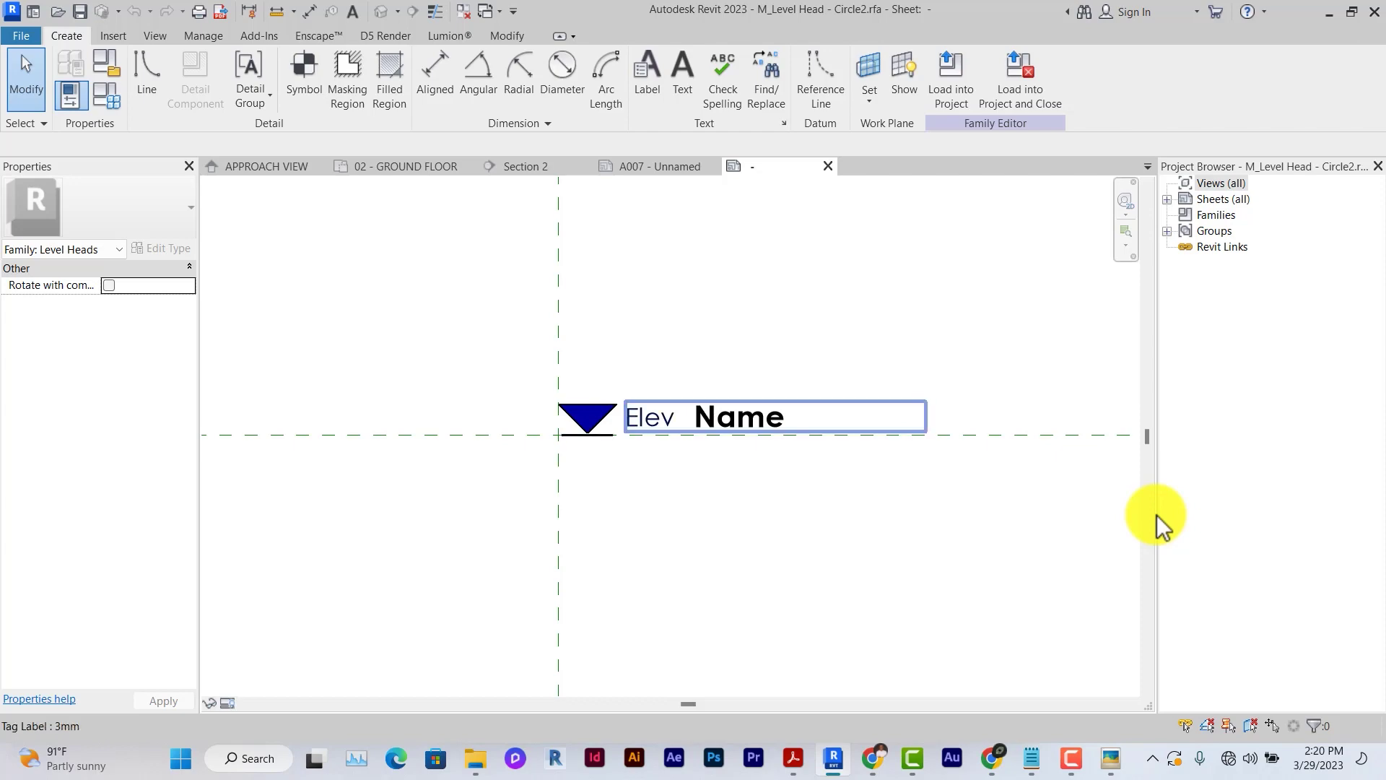
# Set the text size of the Name label's type to 2 mm
pyautogui.click(760, 421)
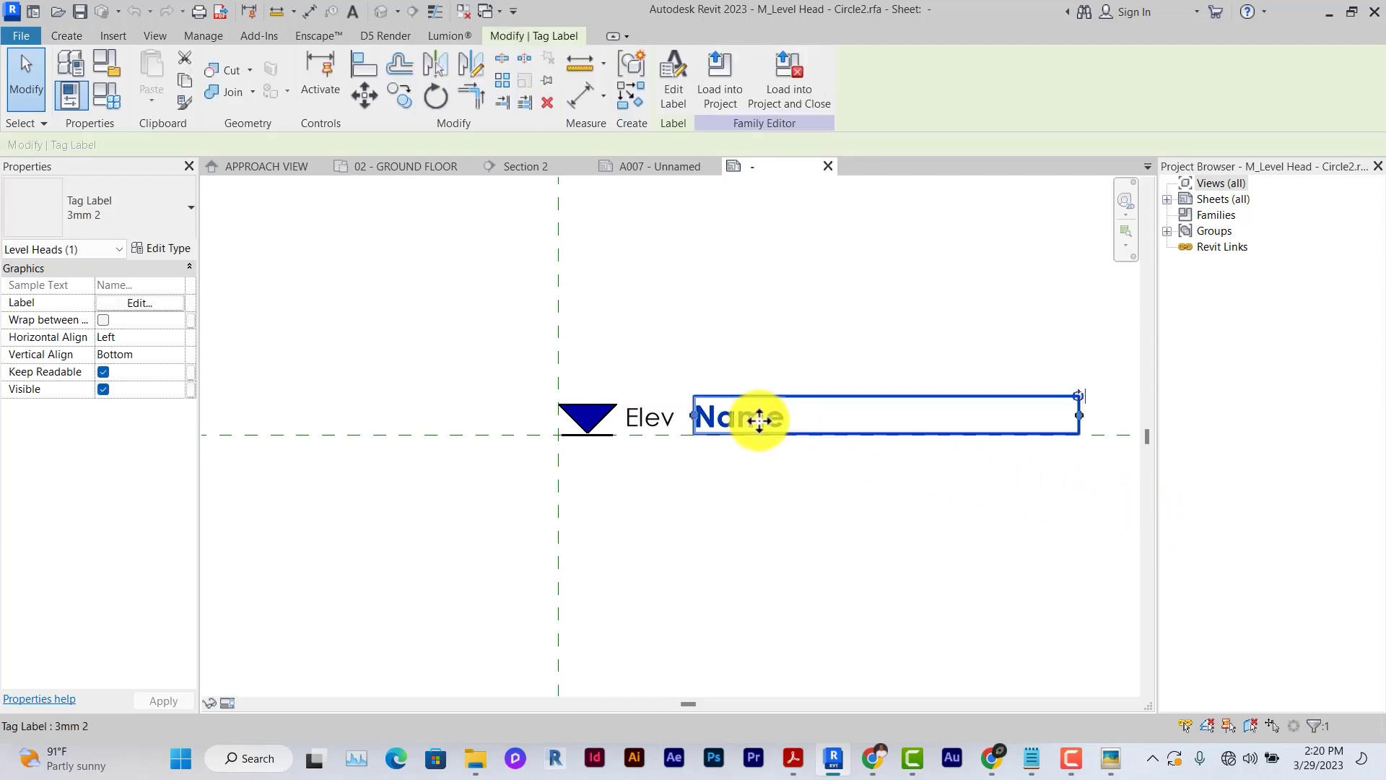
pyautogui.click(176, 248)
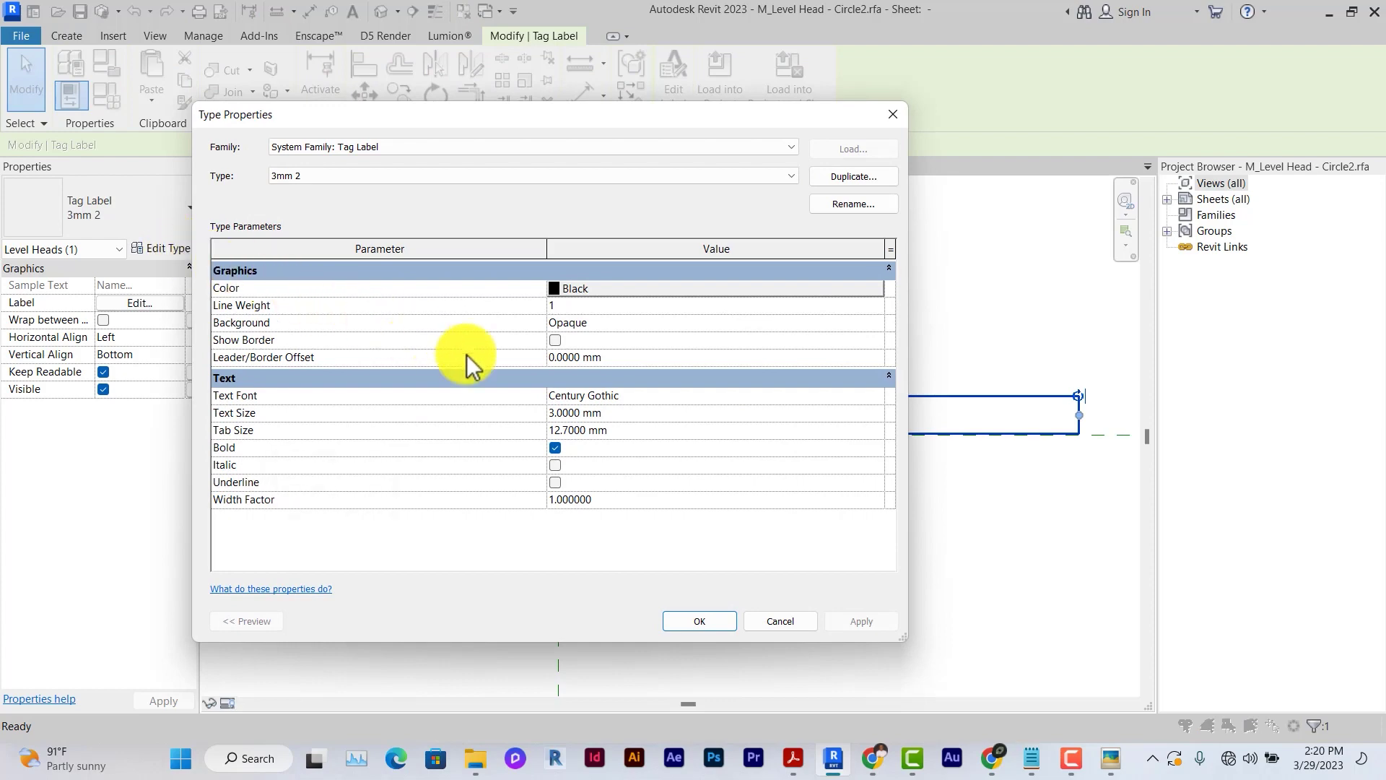
pyautogui.click(641, 417)
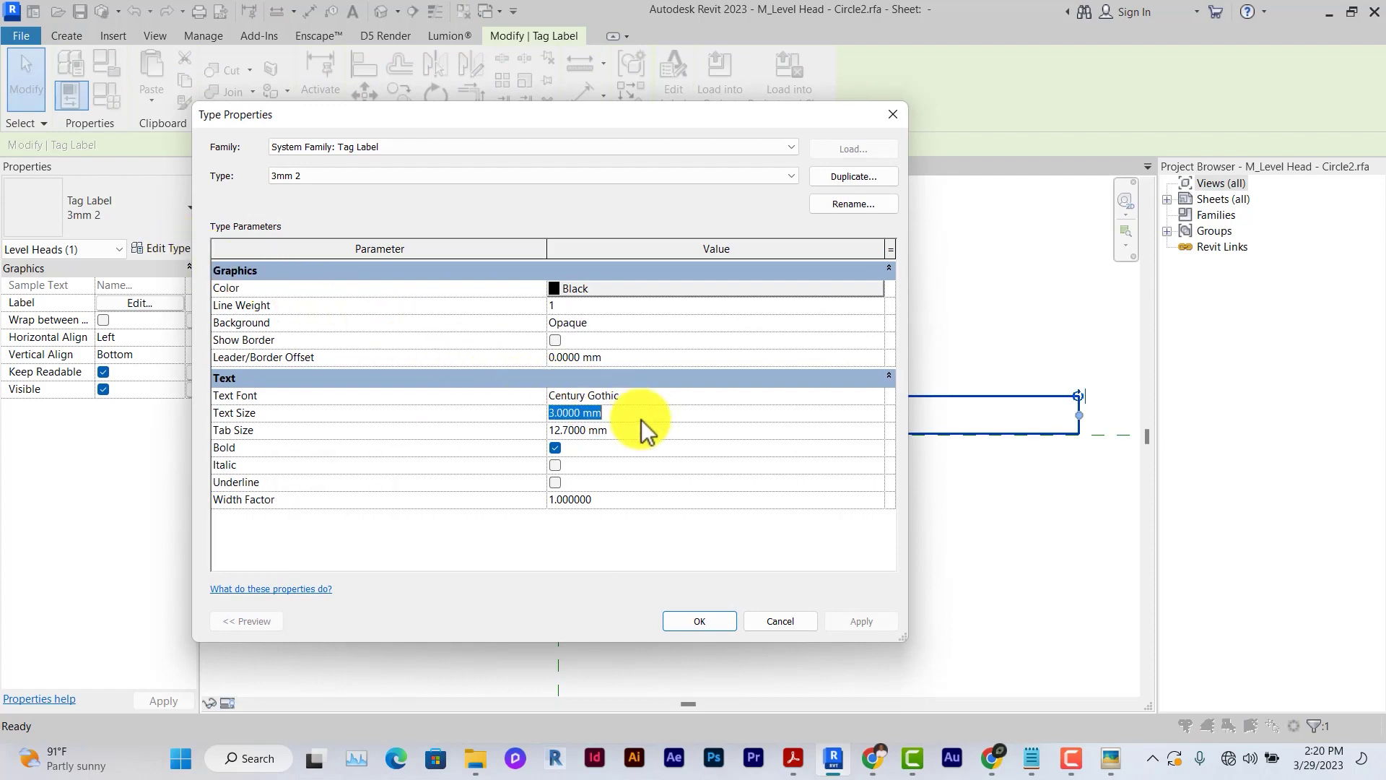
pyautogui.write('2')
pyautogui.click(700, 621)
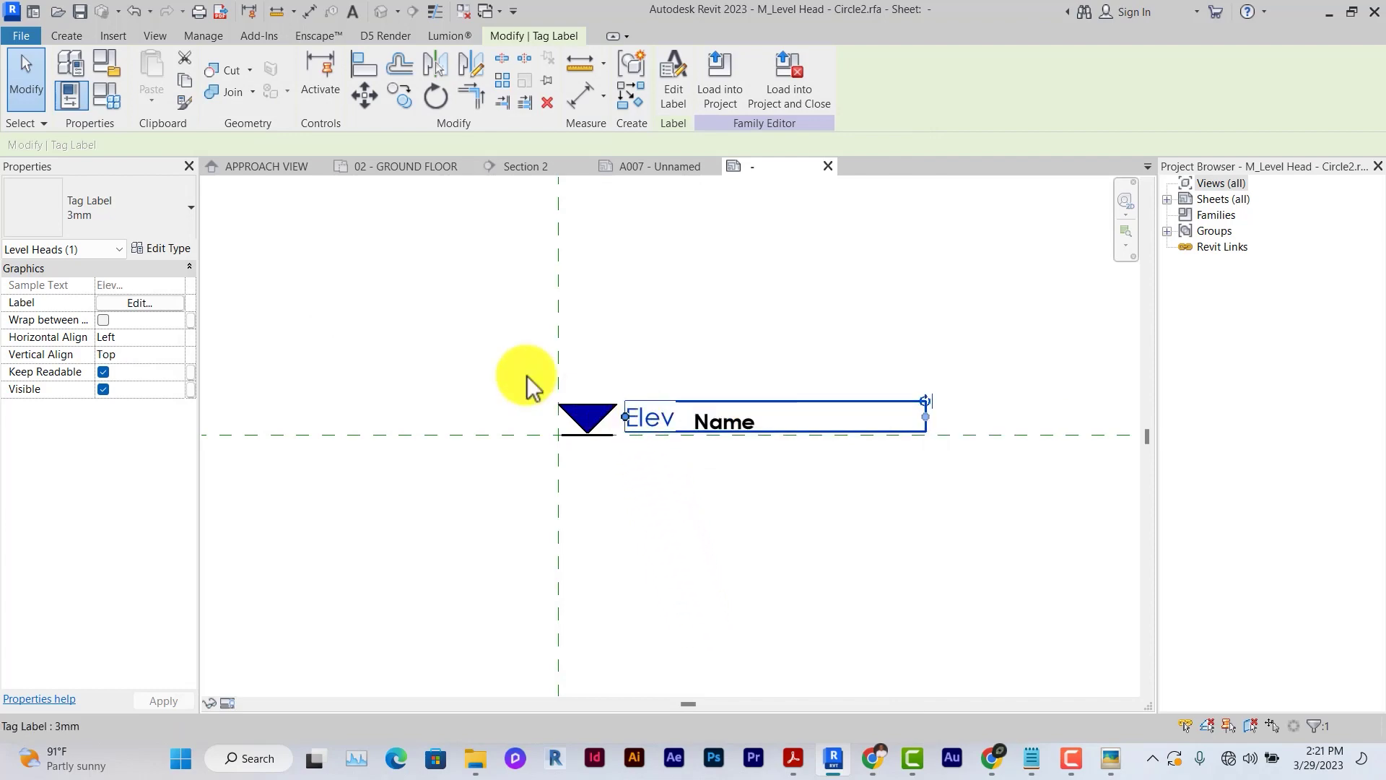
# Reduce the text size of the Elev label's type
pyautogui.click(155, 248)
pyautogui.click(586, 412)
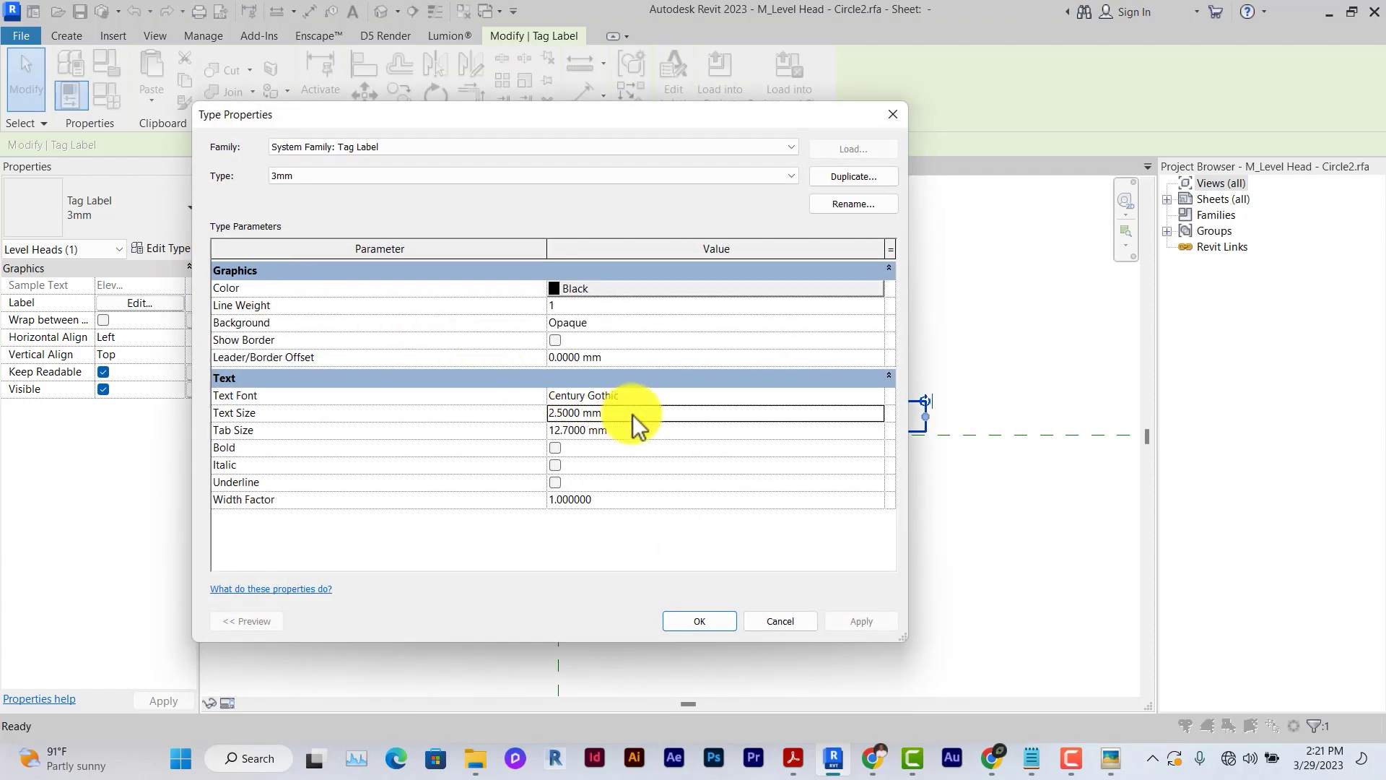
pyautogui.doubleClick(634, 412)
pyautogui.write('1')
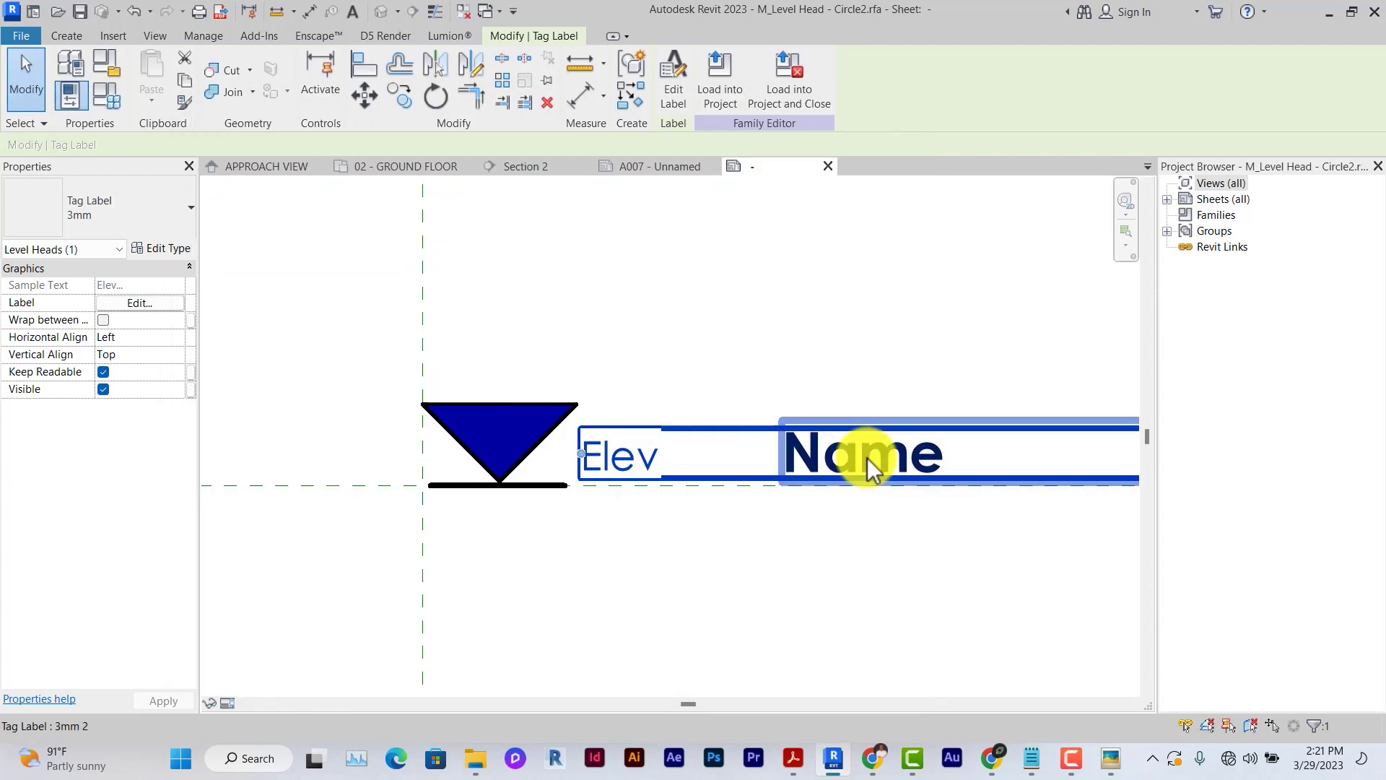
# Move the Name label closer so that it sits directly beside the Elev label
pyautogui.click(820, 455)
pyautogui.keyDown('ctrl'); pyautogui.moveTo(820, 455); pyautogui.dragTo(731, 454); pyautogui.keyUp('ctrl')
pyautogui.click(688, 540)
pyautogui.scroll(-1, 690, 540)
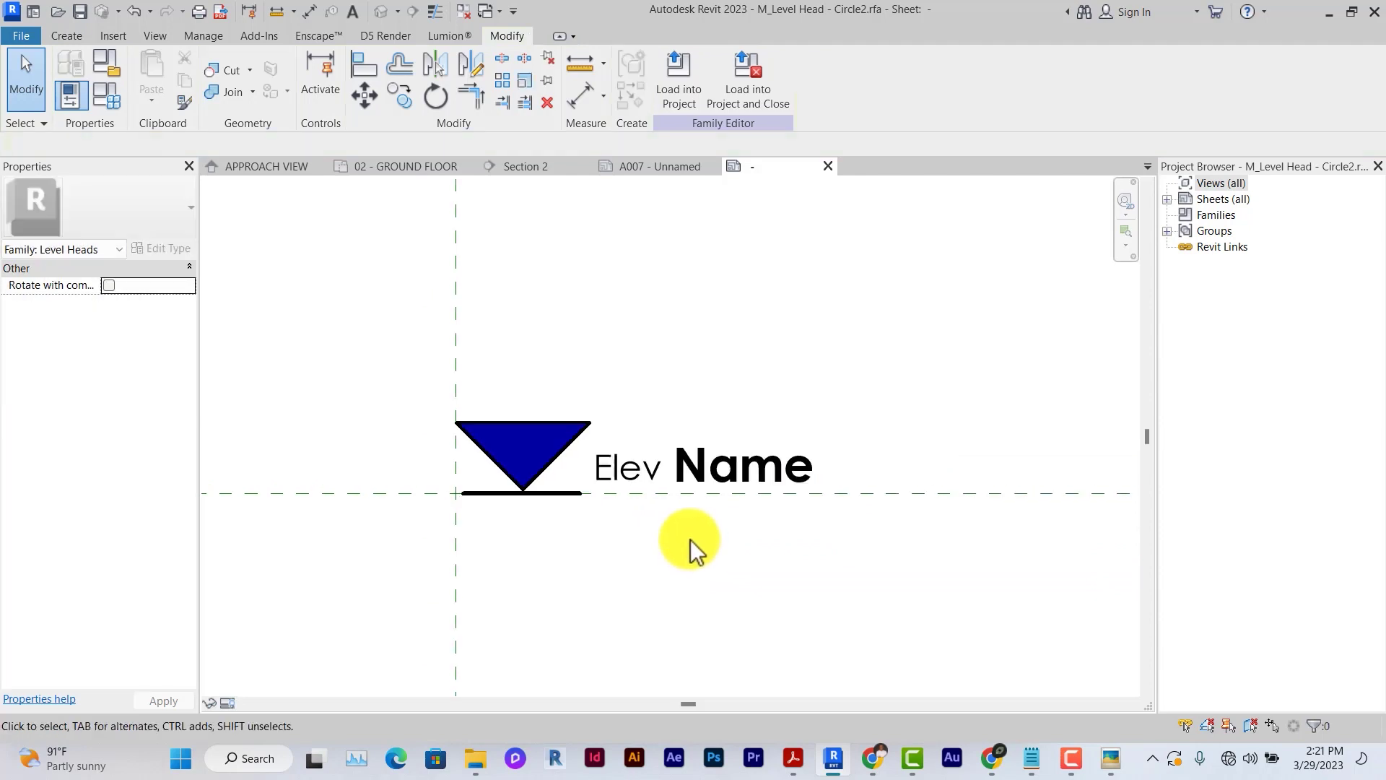
pyautogui.scroll(1, 690, 539)
pyautogui.scroll(-2, 690, 539)
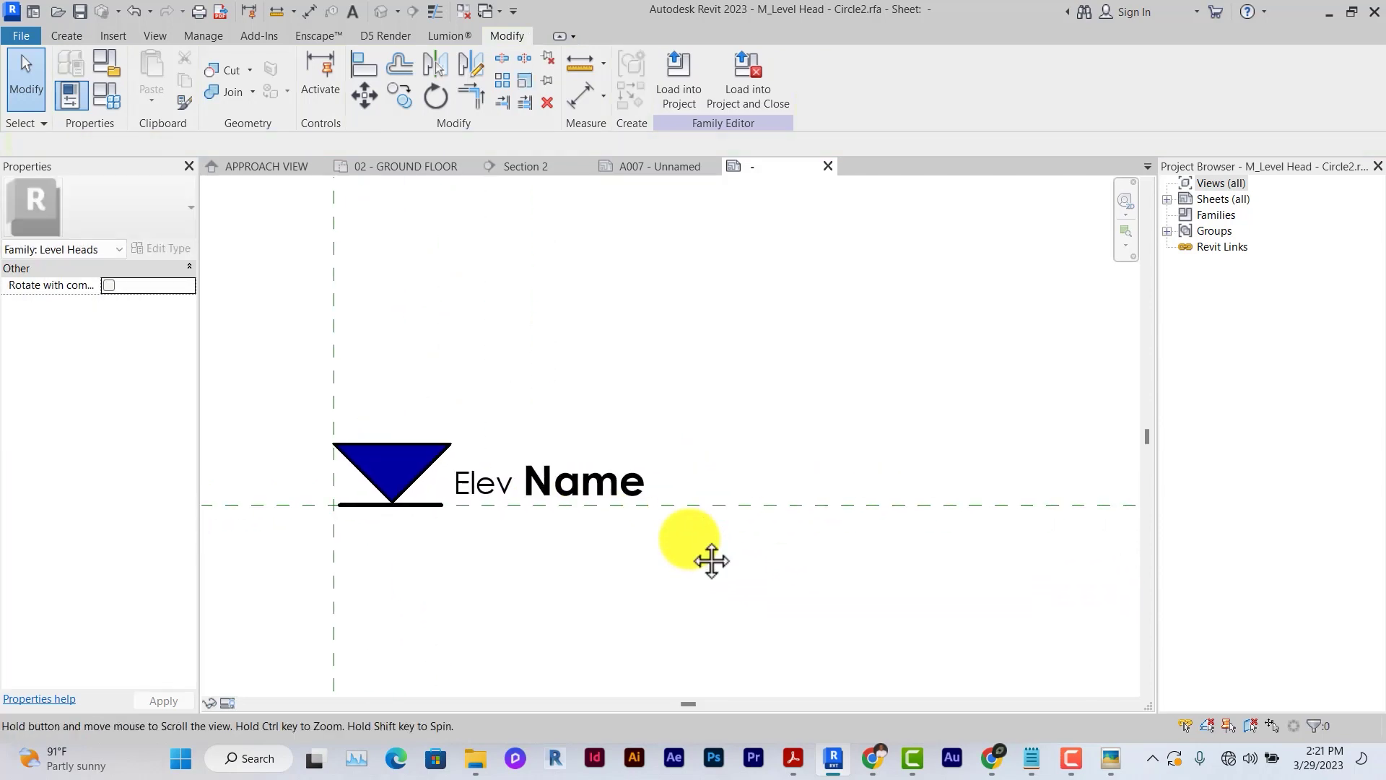
# Shrink the filled triangle to about 2 mm high, with its tip resting on the level line beside the vertical reference plane
pyautogui.click(423, 469)
pyautogui.scroll(3, 411, 478)
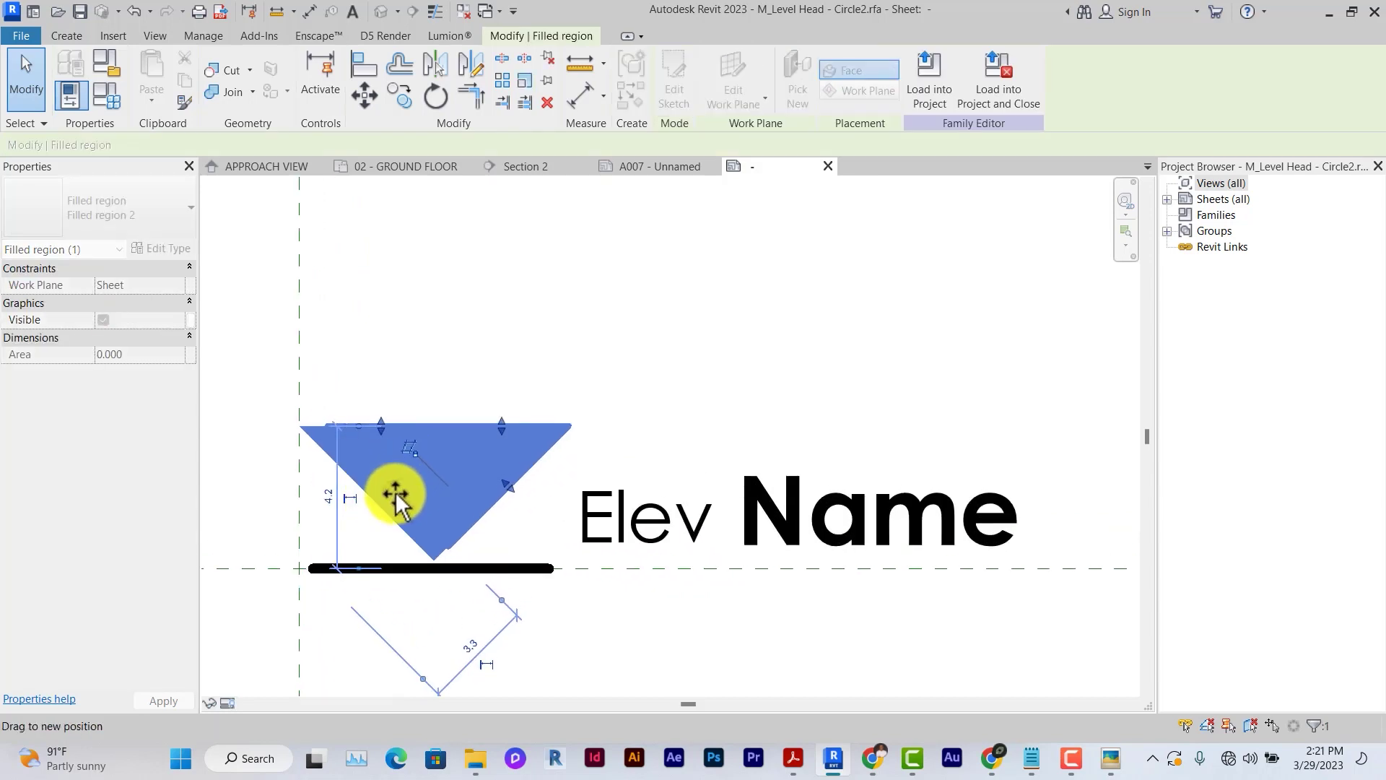
pyautogui.moveTo(401, 491); pyautogui.dragTo(435, 475)
pyautogui.moveTo(520, 474); pyautogui.dragTo(365, 555)
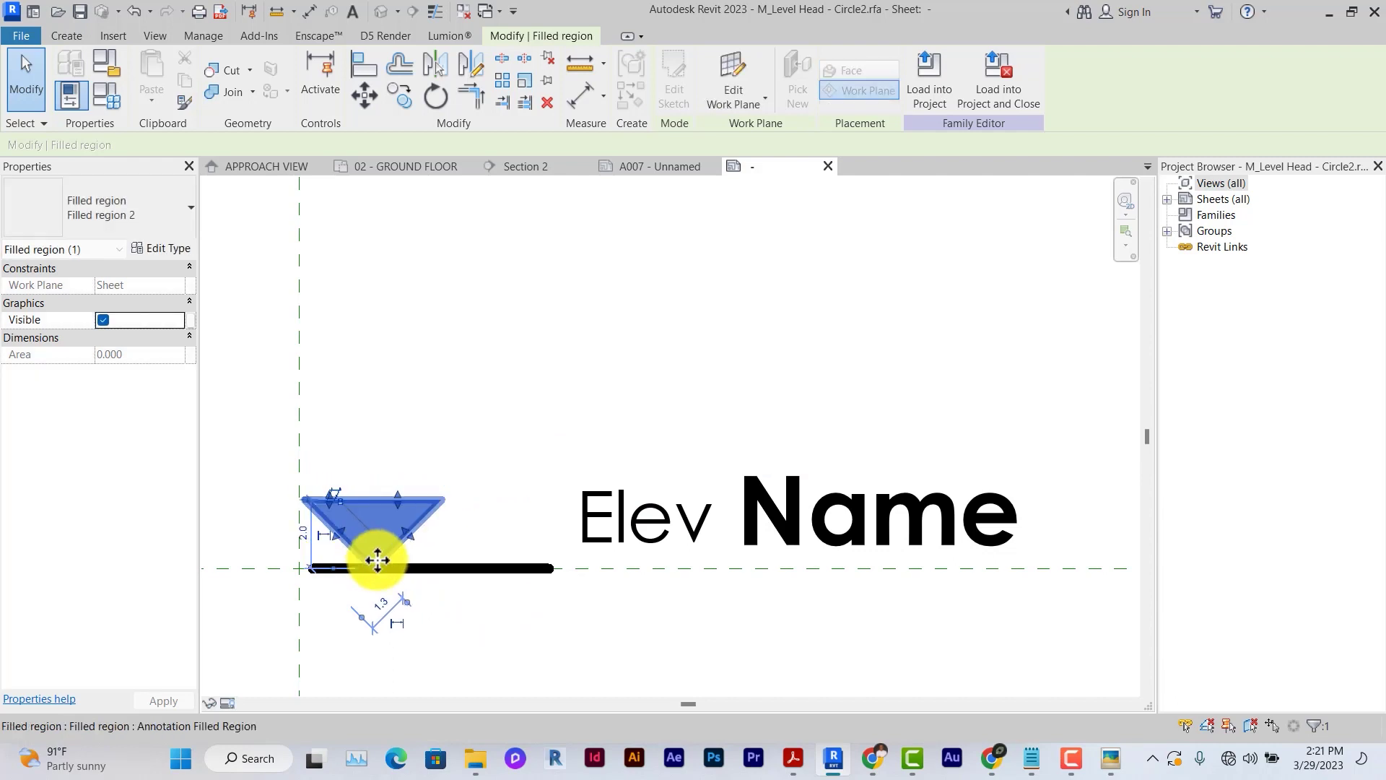
# Shorten the thick line beneath the triangle to match the triangle's reduced width
pyautogui.click(475, 578)
pyautogui.click(545, 572)
pyautogui.moveTo(550, 569); pyautogui.dragTo(434, 573)
pyautogui.click(644, 424)
pyautogui.scroll(-2, 646, 423)
pyautogui.scroll(-1, 617, 413)
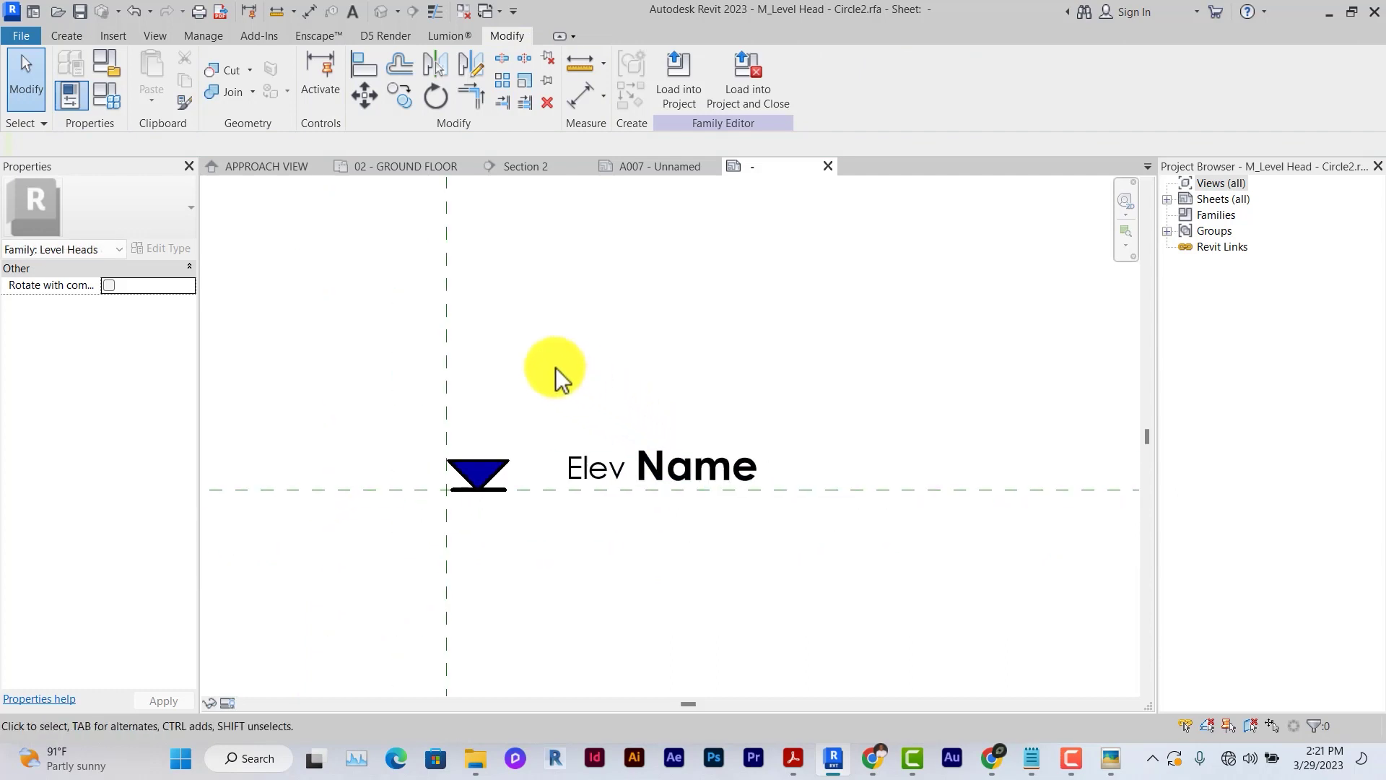
# Move the Elev and Name labels together so that they sit right beside the smaller triangle
pyautogui.scroll(-2, 530, 352)
pyautogui.moveTo(530, 349); pyautogui.dragTo(993, 607)
pyautogui.scroll(3, 993, 608)
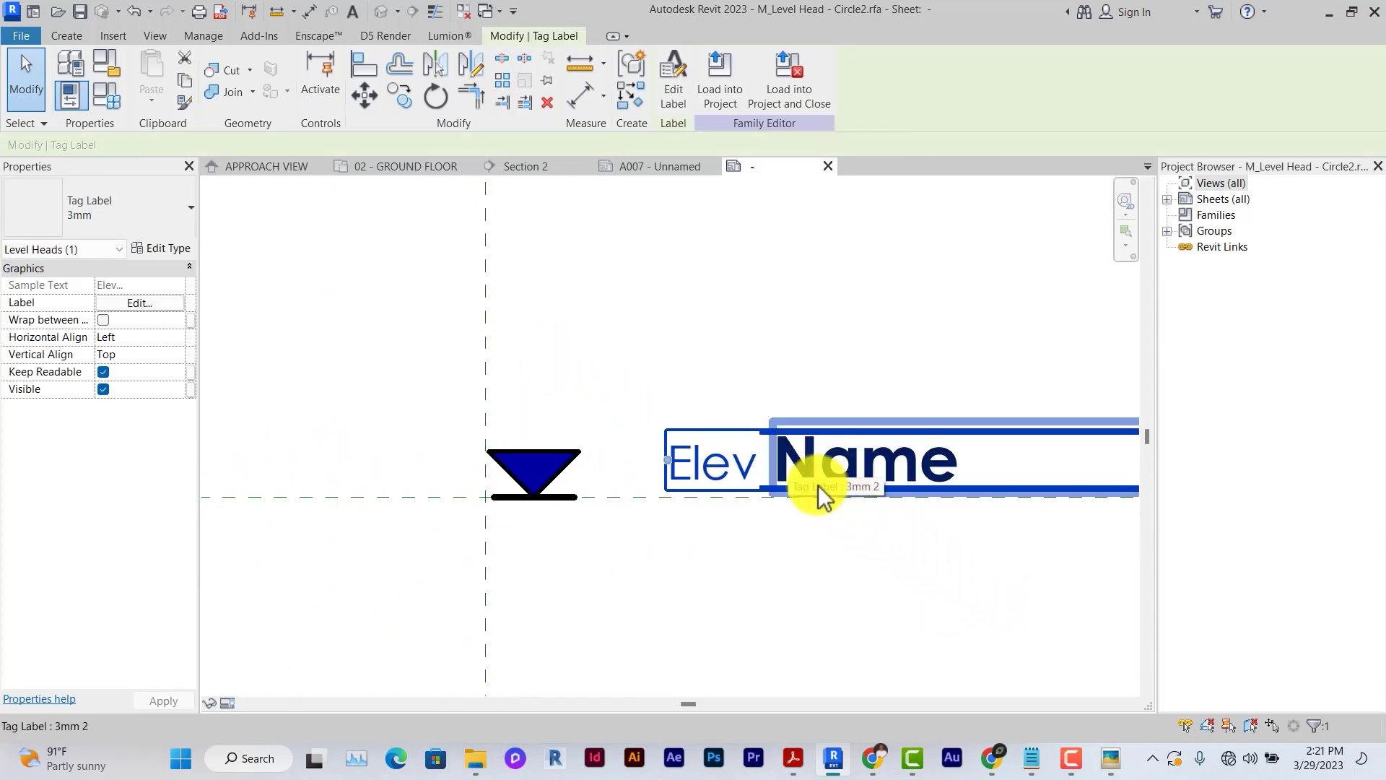
pyautogui.keyDown('ctrl'); pyautogui.click(794, 473); pyautogui.keyUp('ctrl')
pyautogui.moveTo(789, 464); pyautogui.dragTo(715, 478)
pyautogui.click(725, 563)
pyautogui.scroll(-2, 725, 563)
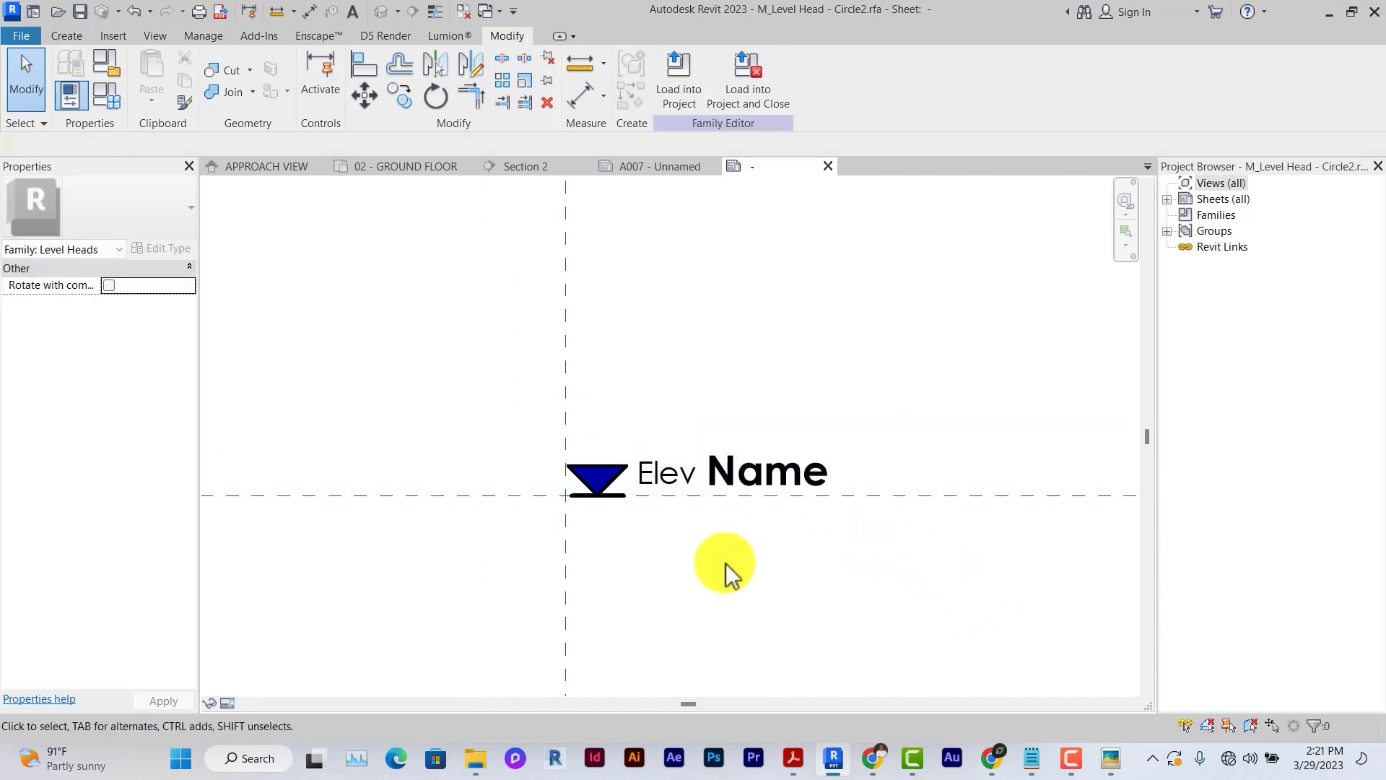
pyautogui.hotkey('ctrl', 's')
pyautogui.click(71, 36)
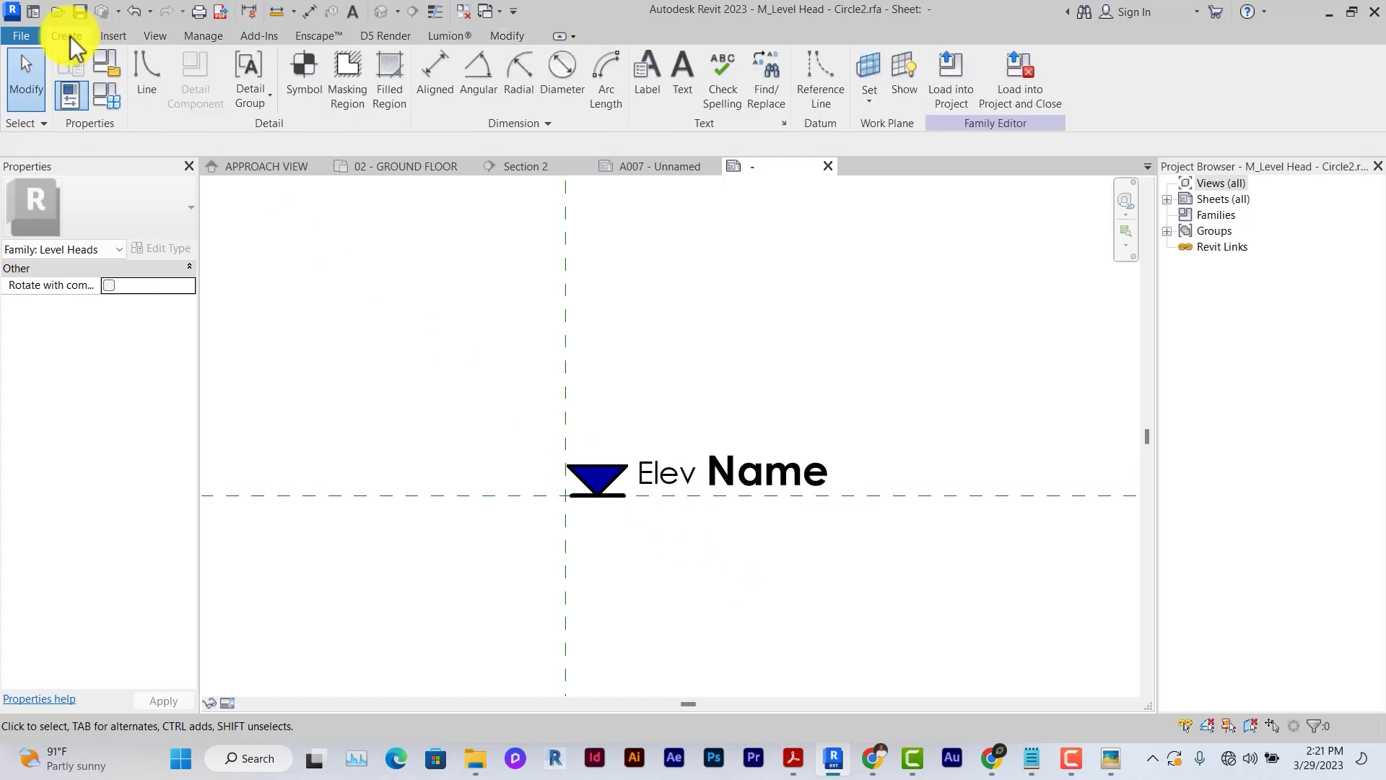
pyautogui.click(649, 85)
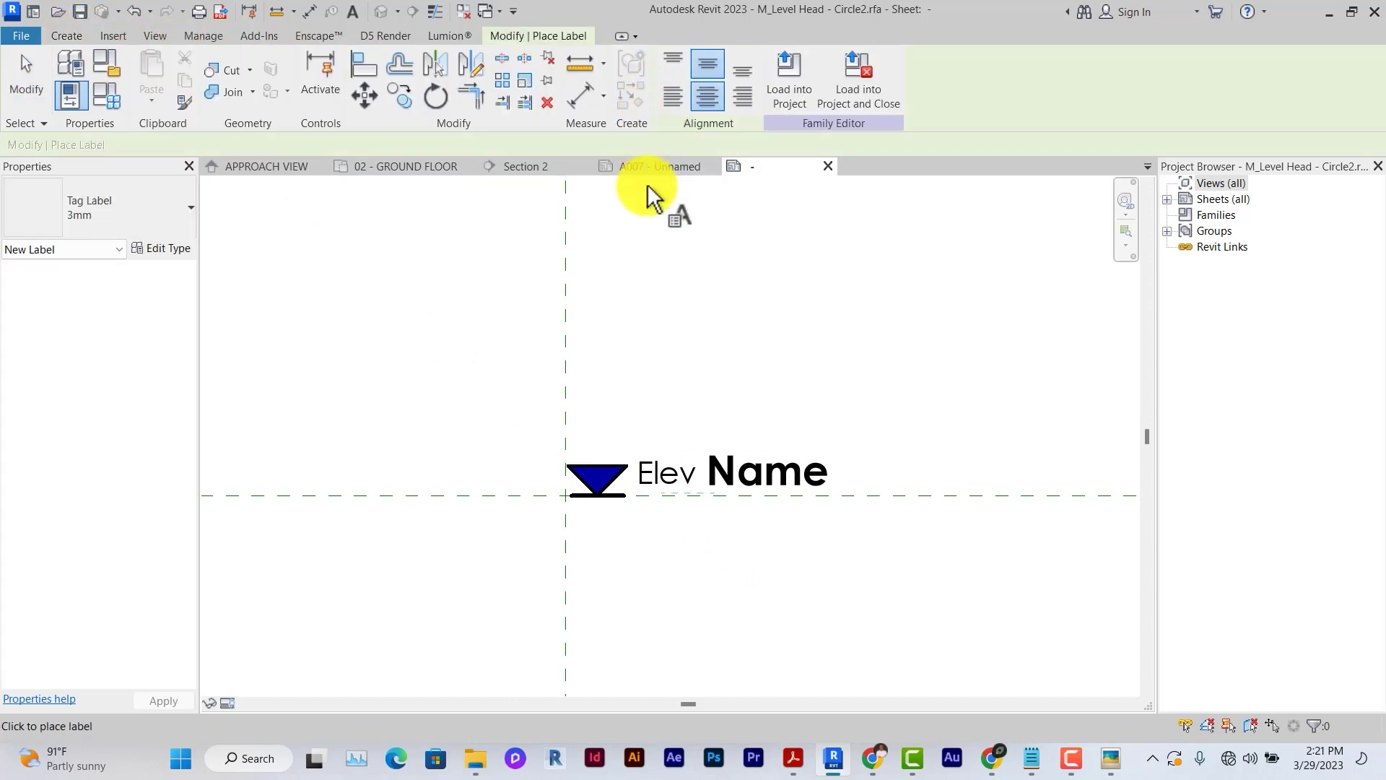
pyautogui.click(643, 513)
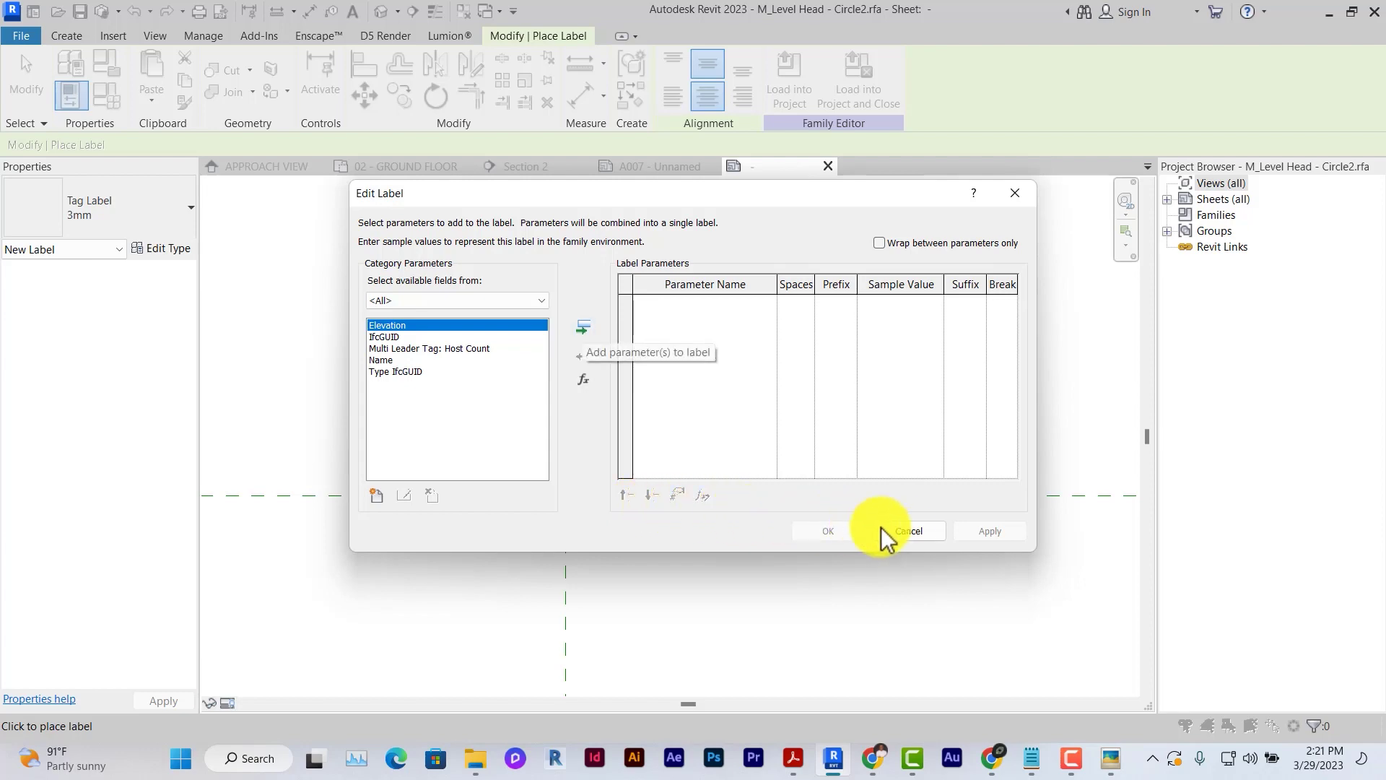
pyautogui.click(911, 534)
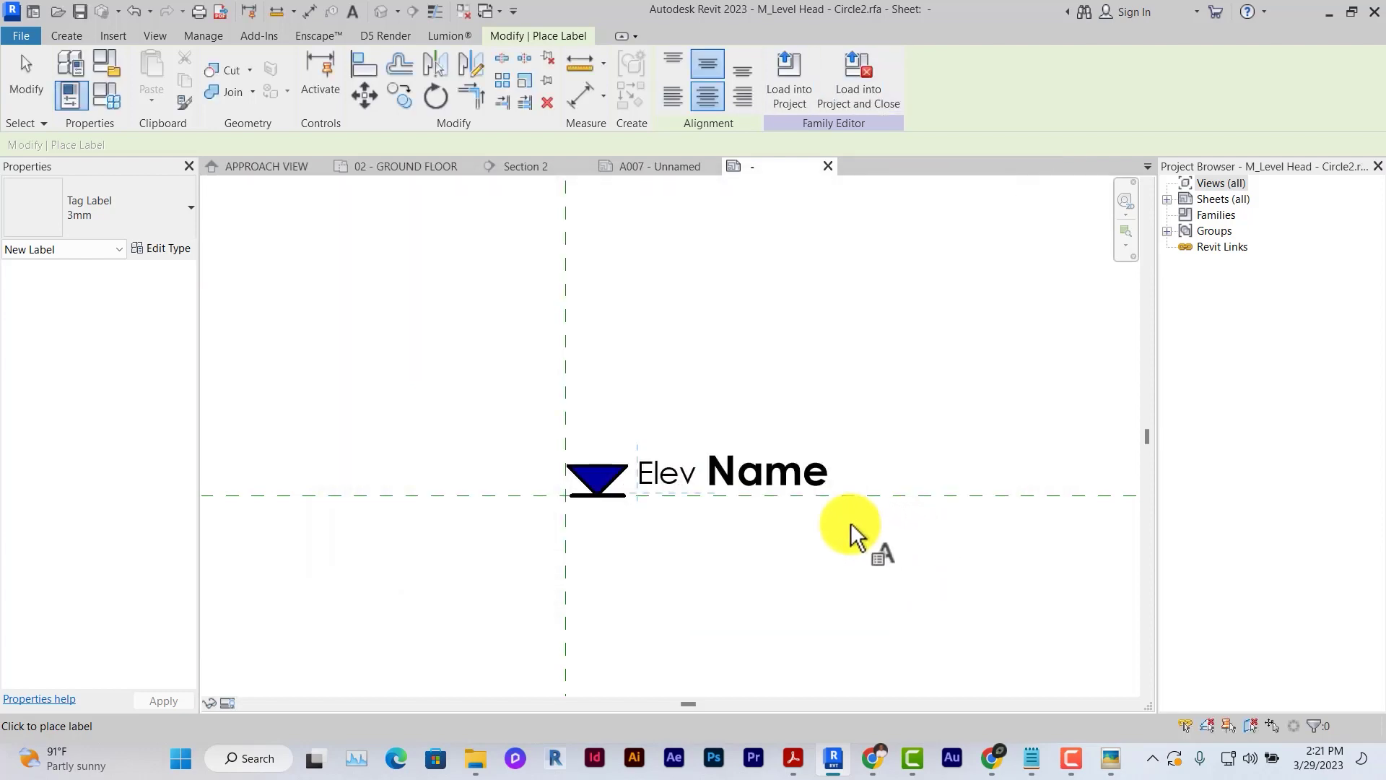
# Try placing a new label with the IfcGUID parameter beneath the level head
pyautogui.click(641, 514)
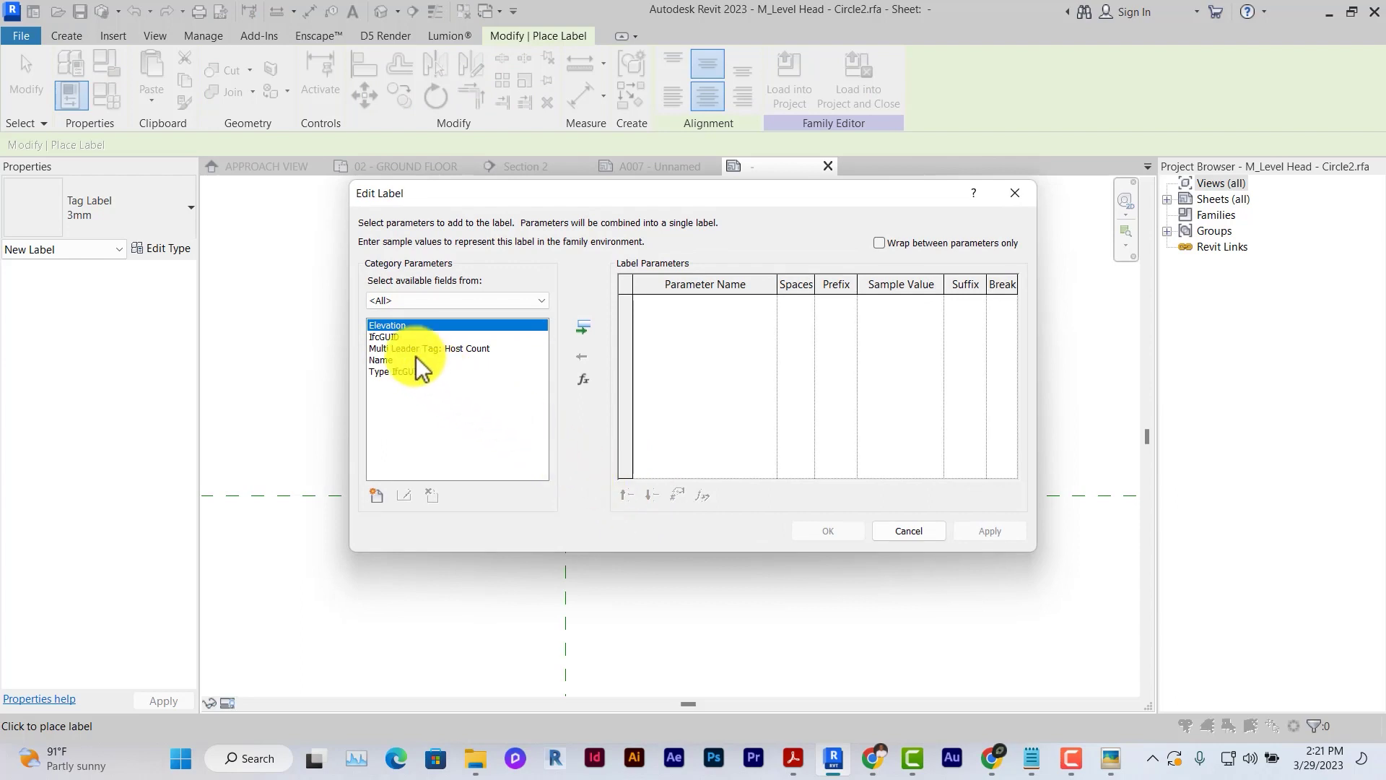
pyautogui.click(584, 330)
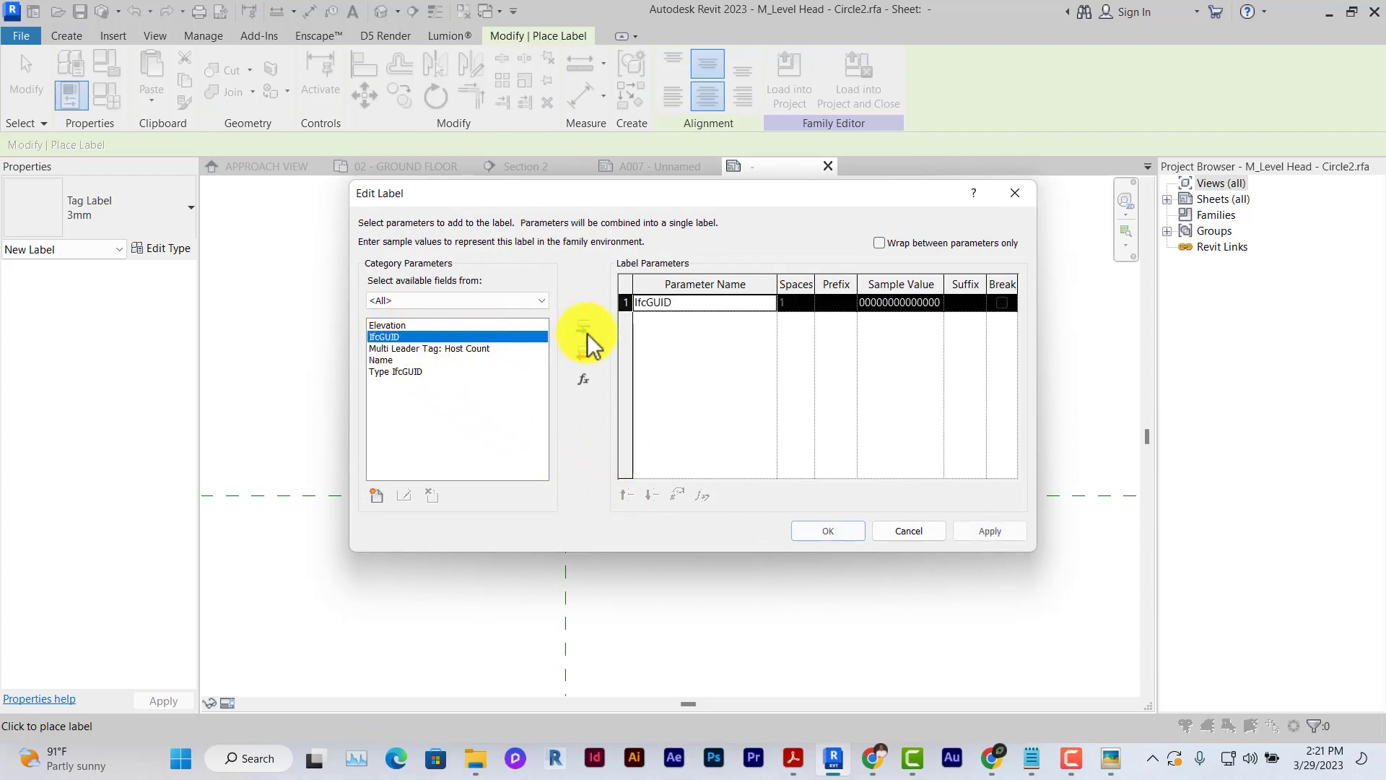
pyautogui.click(828, 529)
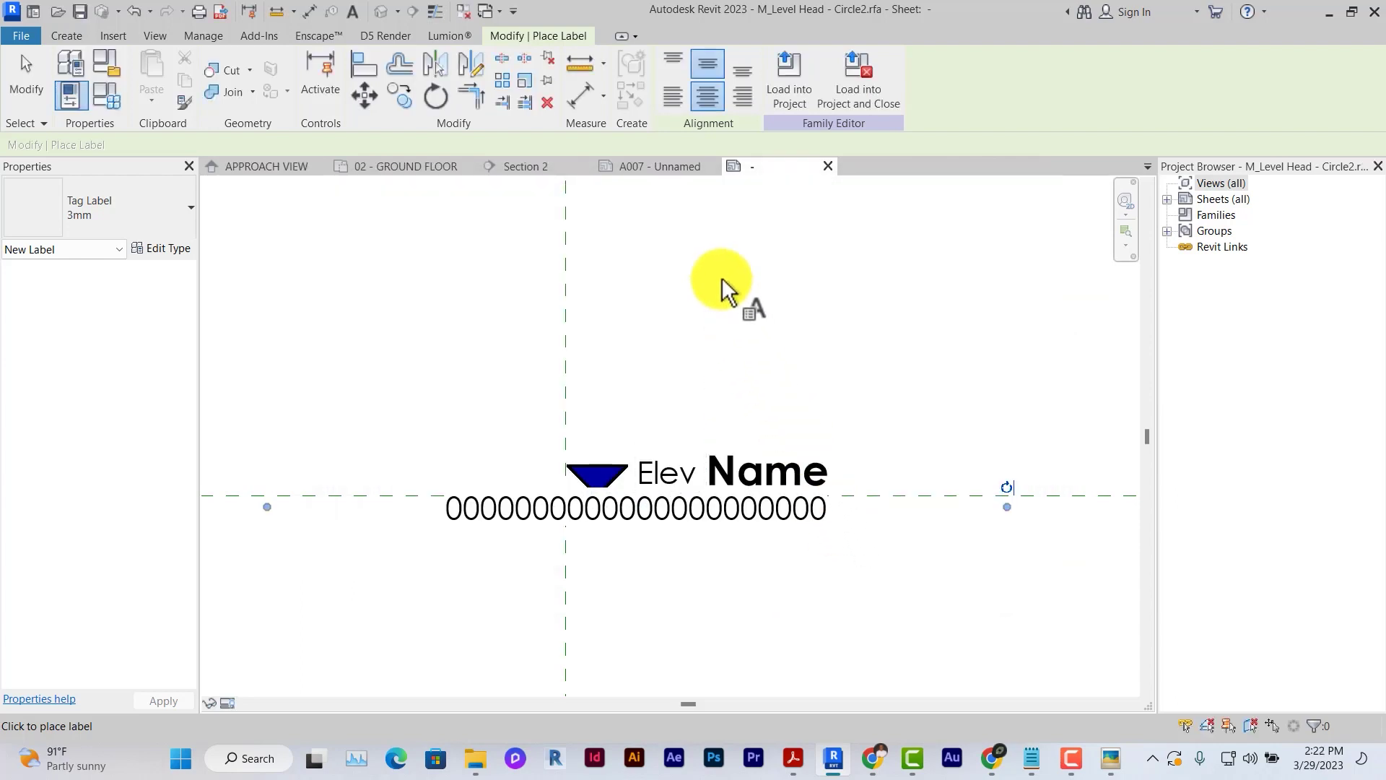
# Stop placing labels and delete the IfcGUID label from the level head
pyautogui.rightClick(759, 296)
pyautogui.click(767, 302)
pyautogui.click(710, 532)
pyautogui.press('Delete')
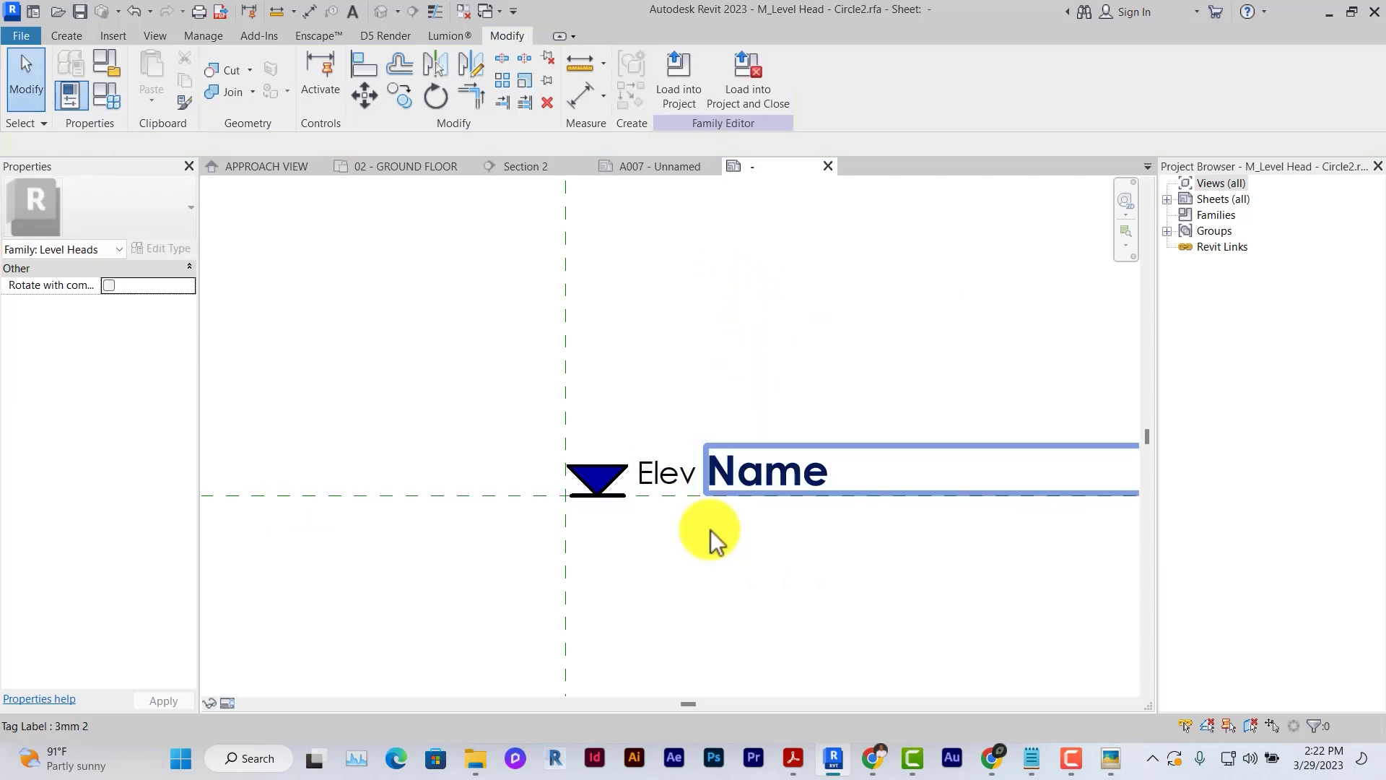
# Load the edited level head family into the project, overwriting the existing version and its parameter values
pyautogui.click(676, 76)
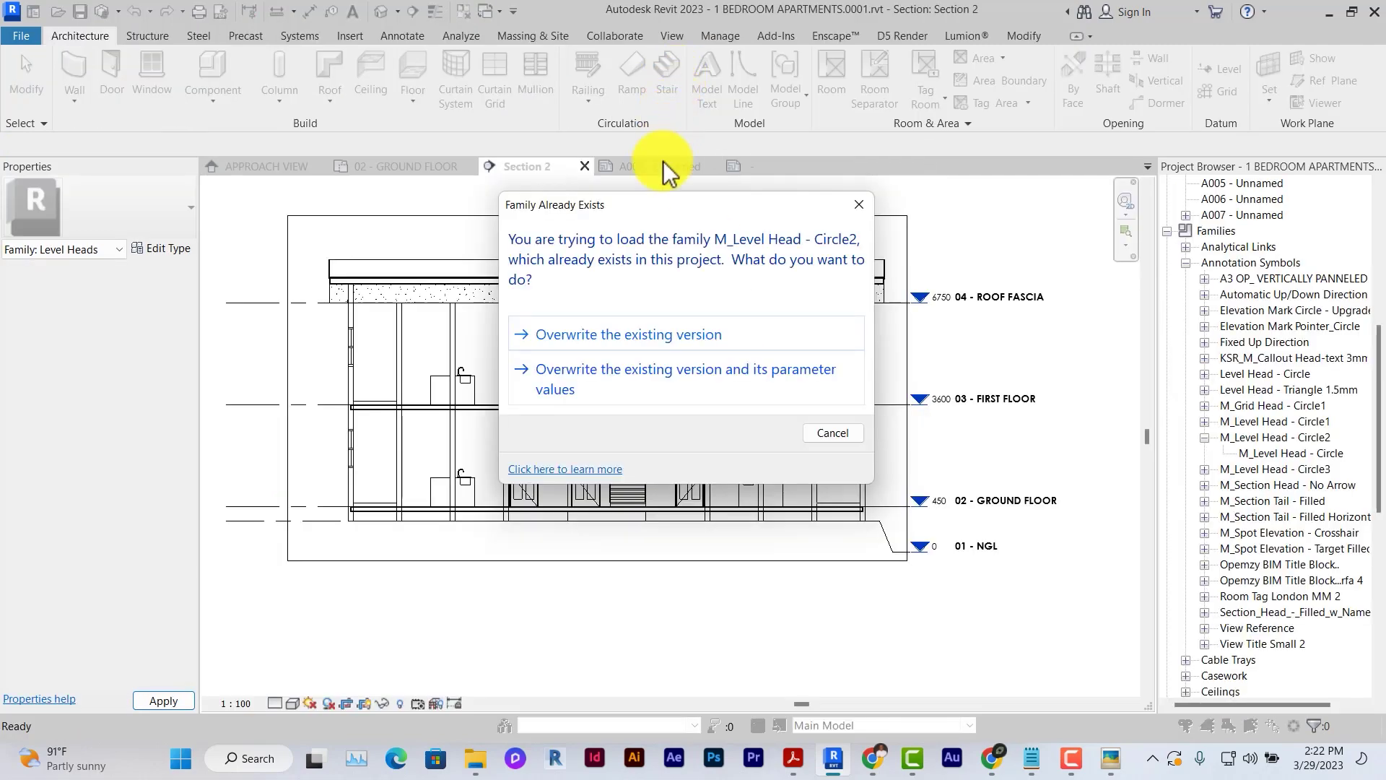
pyautogui.click(628, 383)
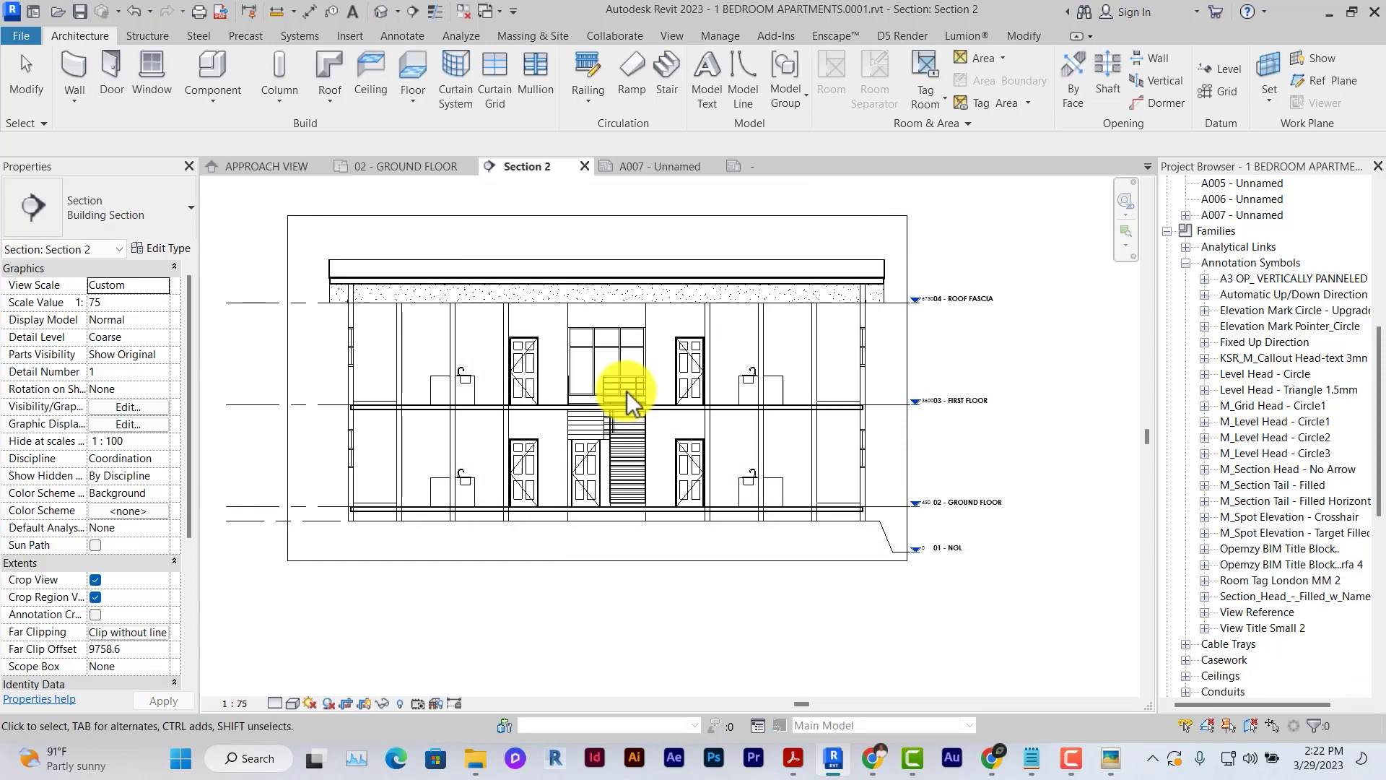
pyautogui.scroll(2, 627, 391)
pyautogui.scroll(5, 626, 391)
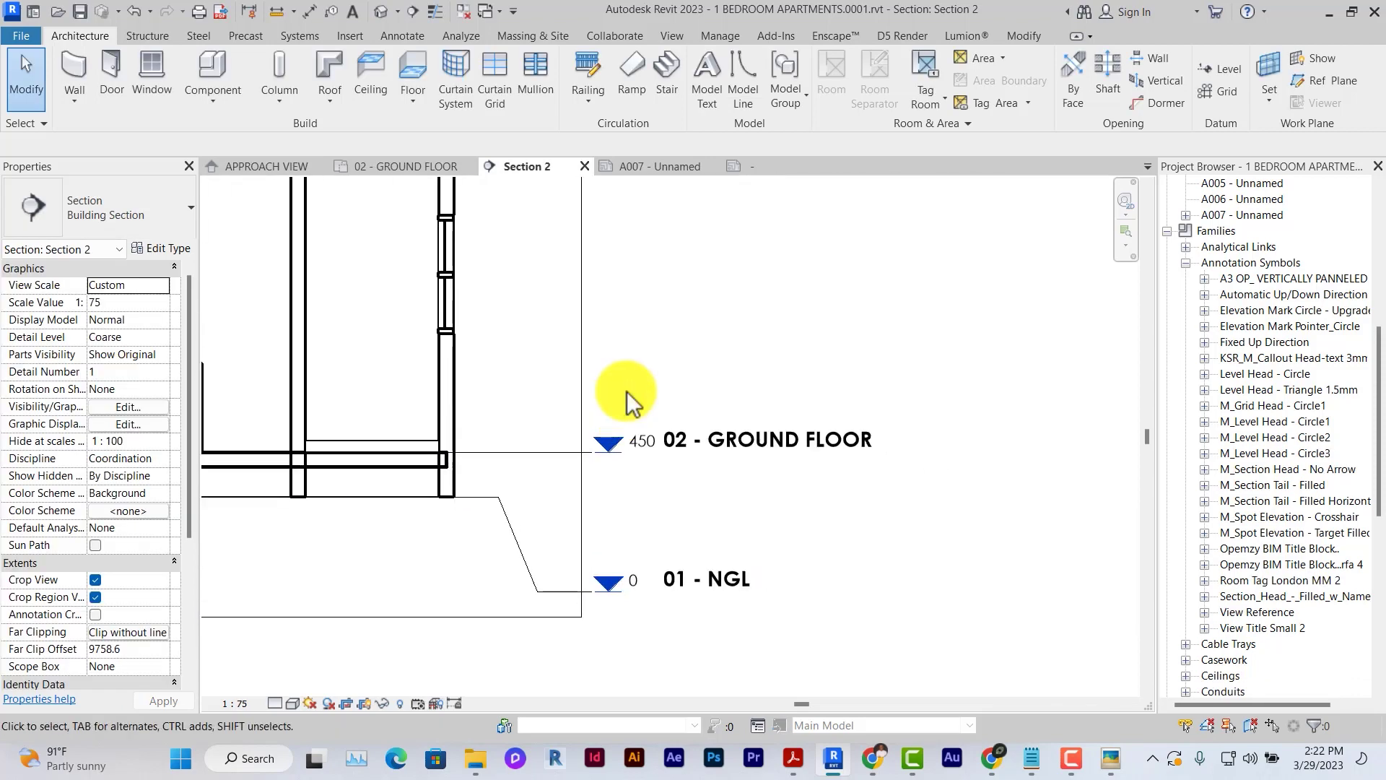
pyautogui.scroll(-3, 627, 392)
pyautogui.moveTo(627, 392); pyautogui.dragTo(815, 379, button='middle')
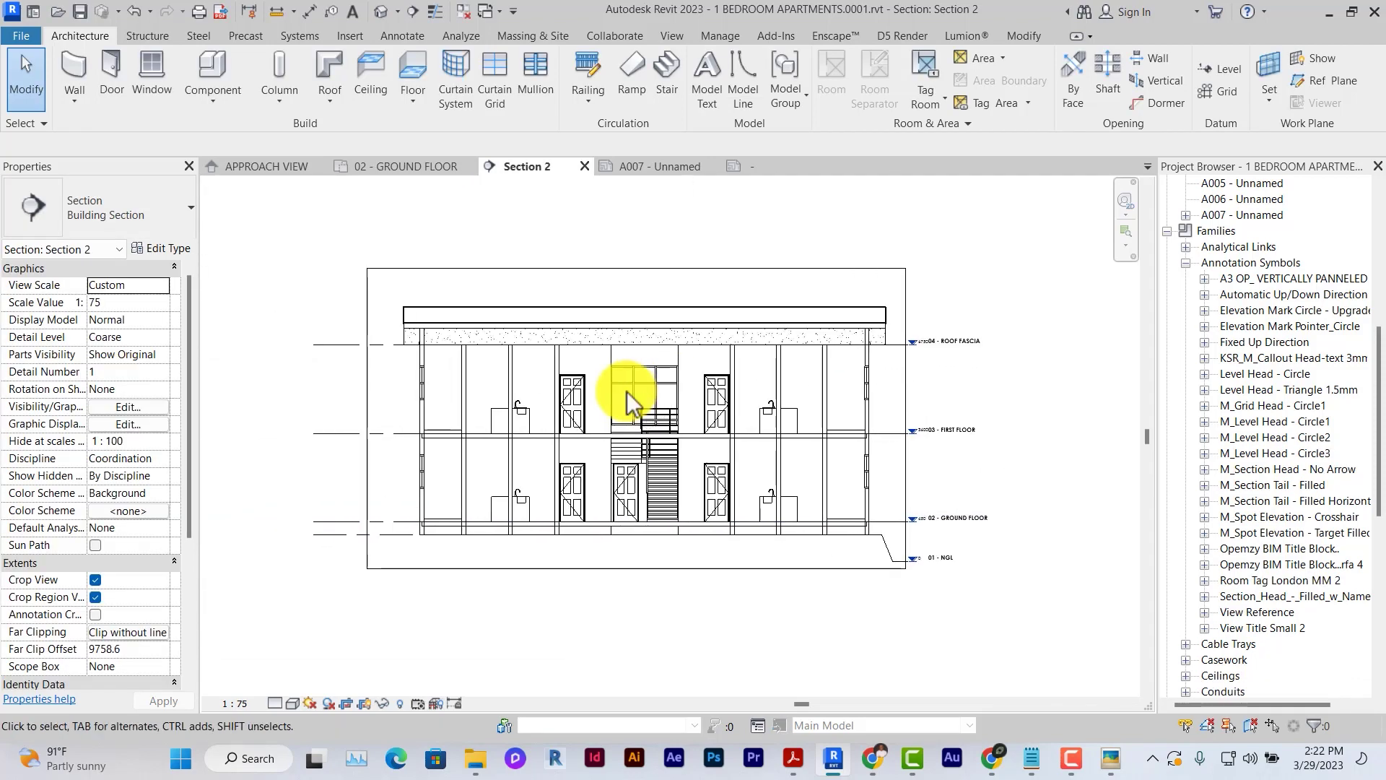
# Switch to sheet A007 and, in the activated Section 2 view, shorten the levels' left ends to the crop boundary
pyautogui.hotkey('ctrl', 'Tab')
pyautogui.scroll(4, 607, 392)
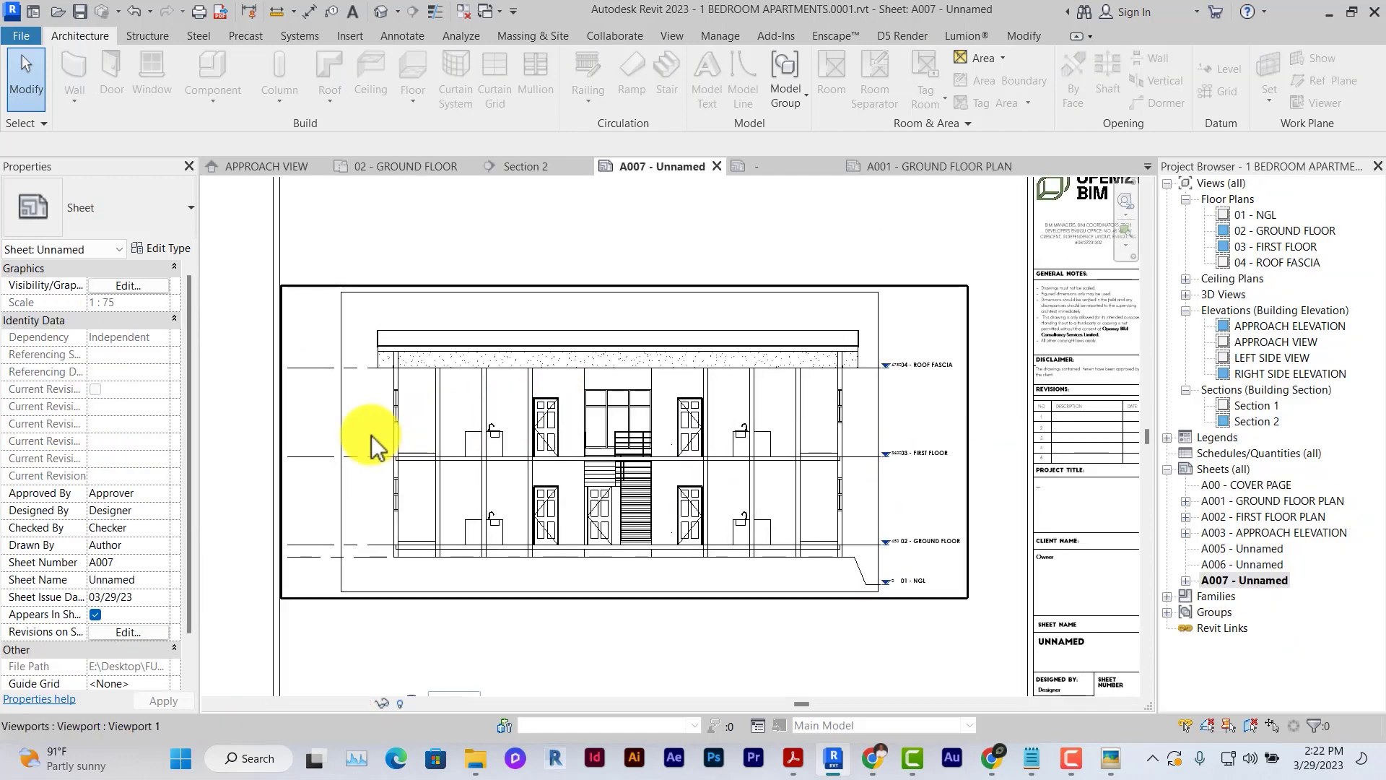
pyautogui.scroll(3, 300, 455)
pyautogui.click(365, 456)
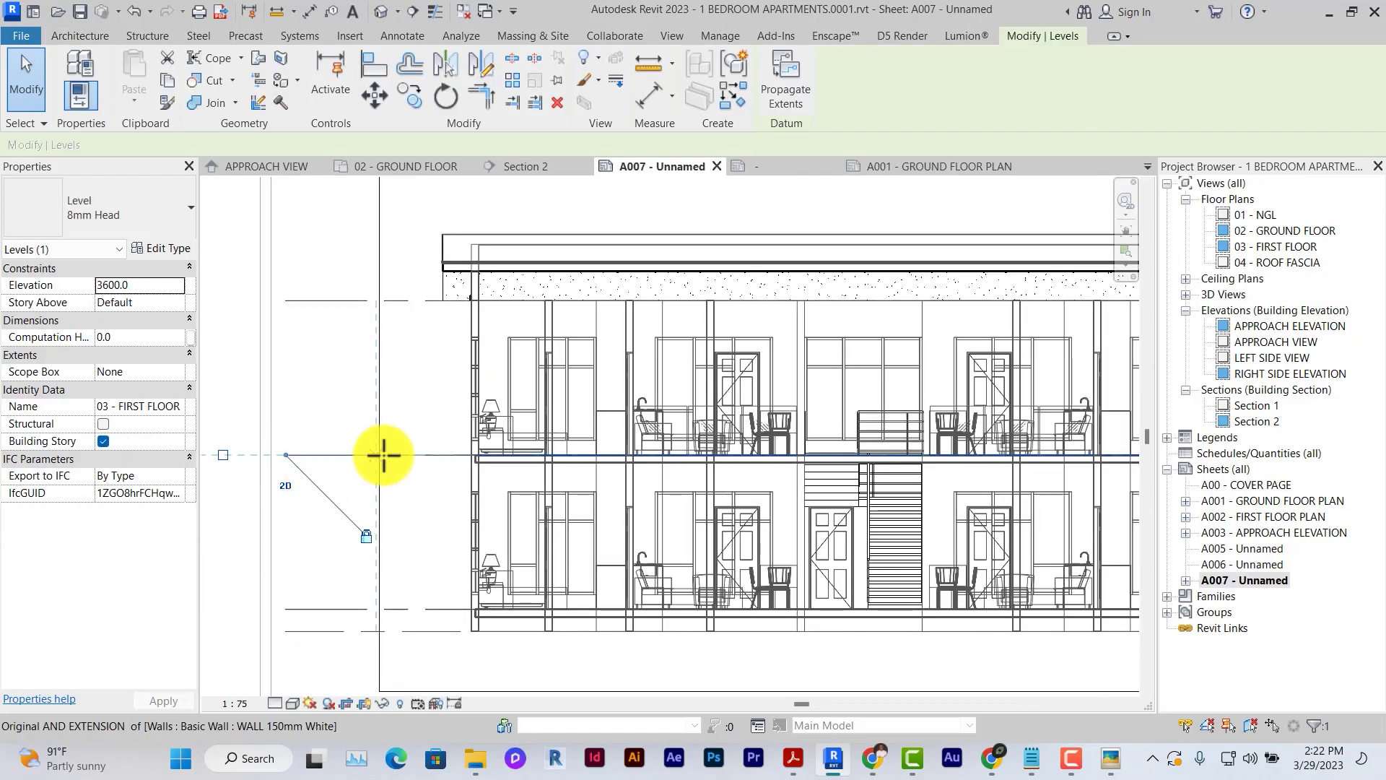
pyautogui.moveTo(286, 455); pyautogui.dragTo(383, 455)
pyautogui.scroll(-4, 383, 455)
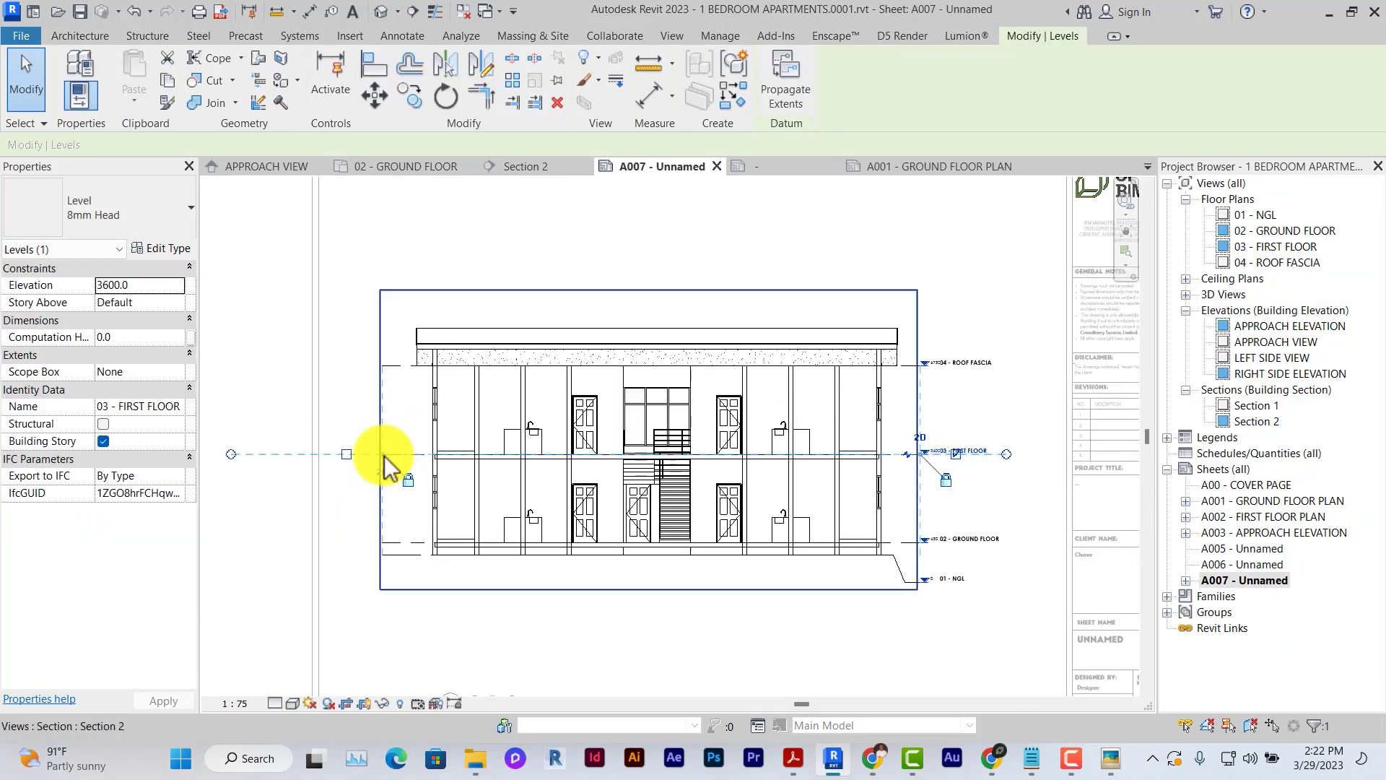
# Extend the levels' right ends in the section so that their heads sit farther out from the building
pyautogui.scroll(5, 402, 464)
pyautogui.click(618, 335)
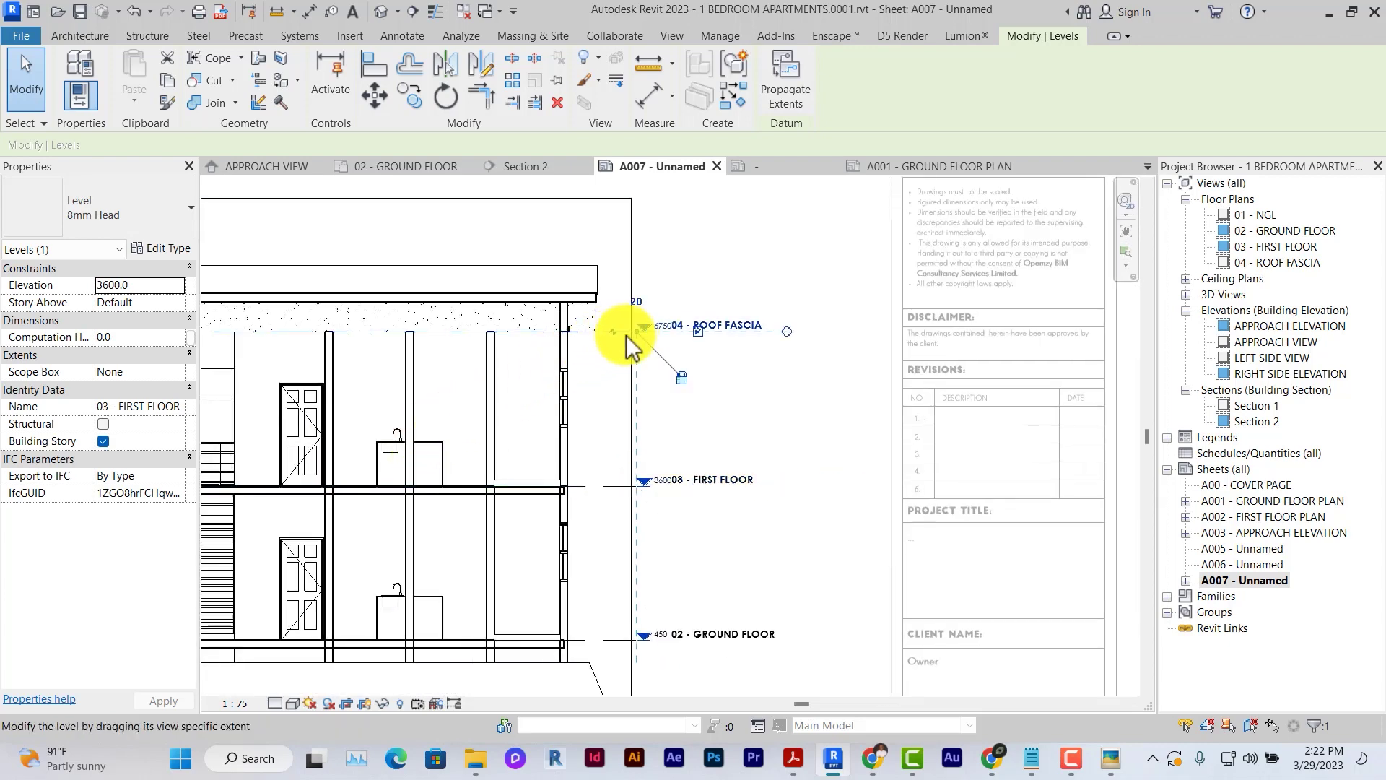
pyautogui.moveTo(638, 332); pyautogui.dragTo(776, 332)
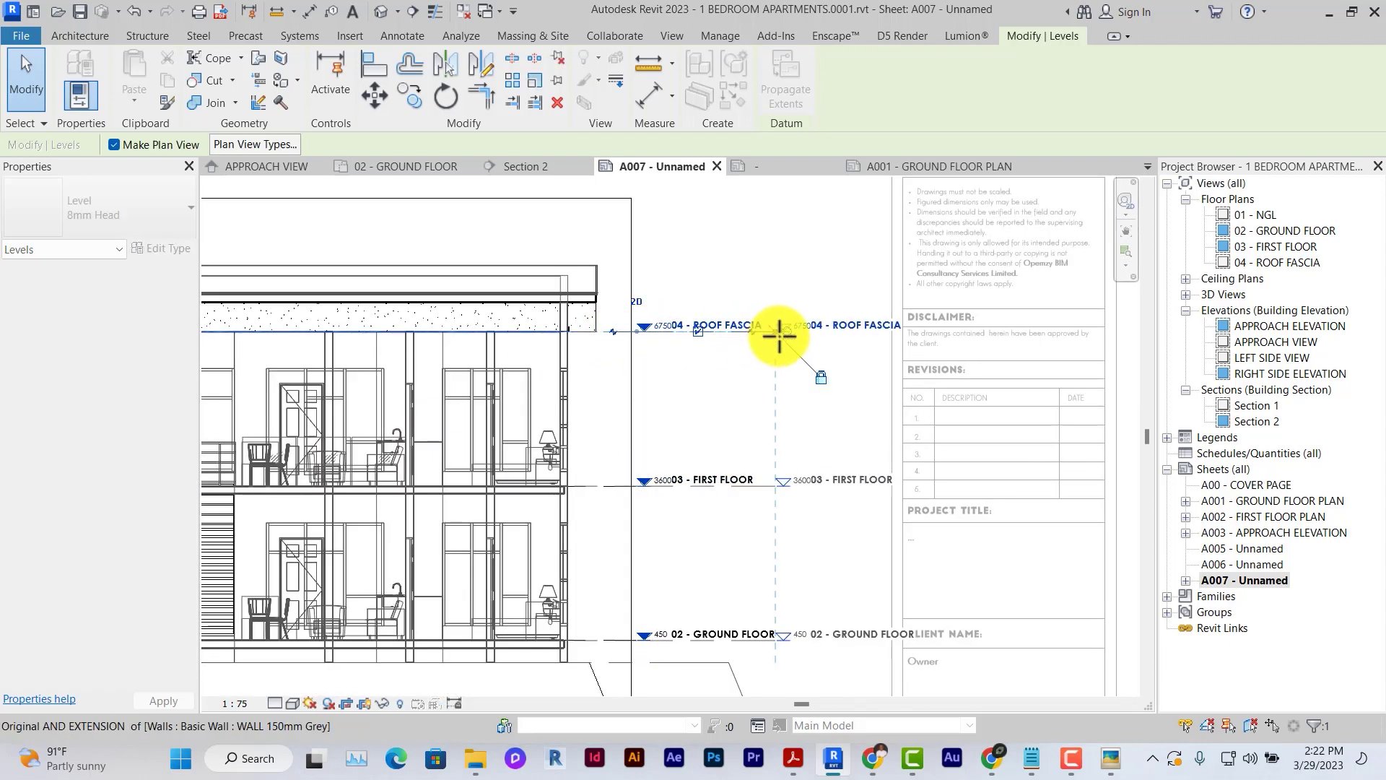
pyautogui.press('Escape')
pyautogui.press('Escape')
pyautogui.scroll(-3, 458, 371)
# Enlarge the Section 2 crop region by moving its upper and lower edges farther away from the building
pyautogui.click(479, 374)
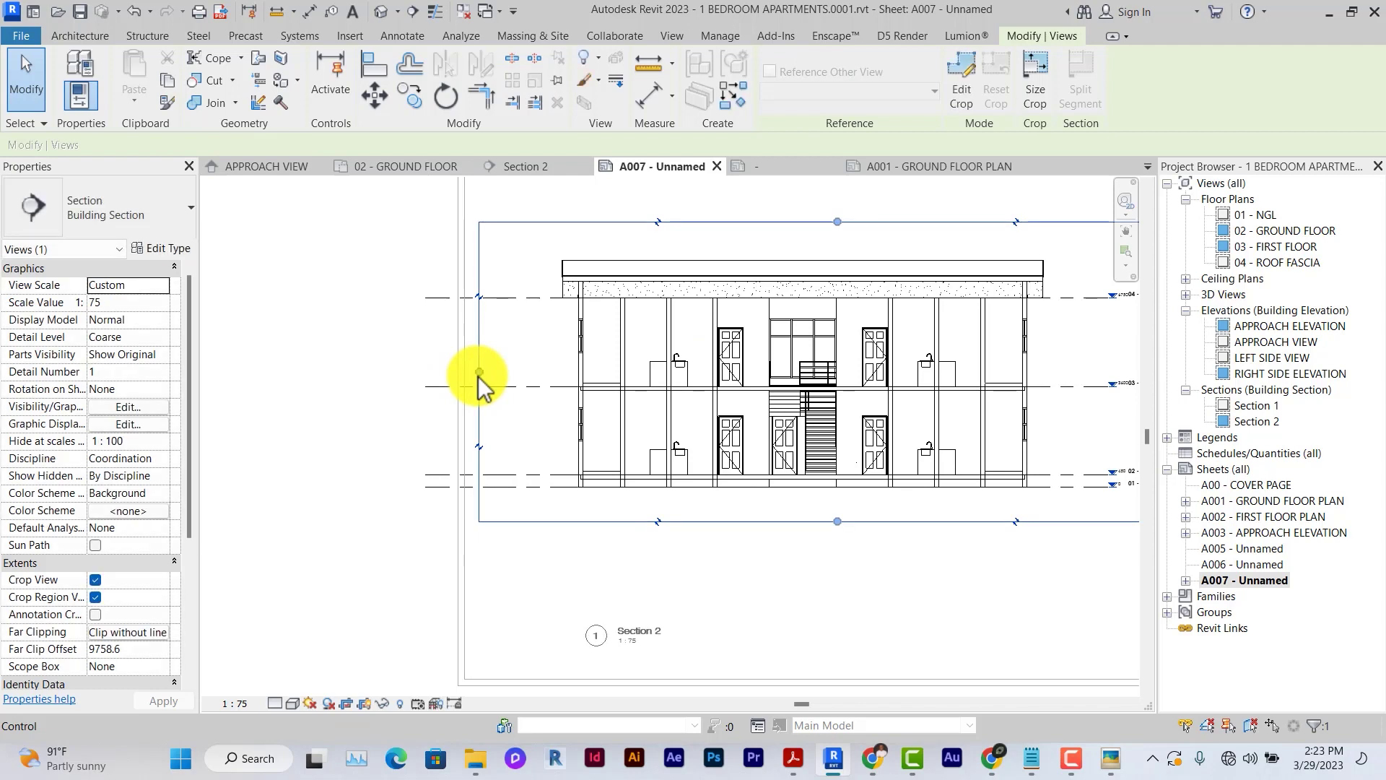
pyautogui.scroll(-2, 478, 375)
pyautogui.moveTo(499, 382); pyautogui.dragTo(501, 571, button='middle')
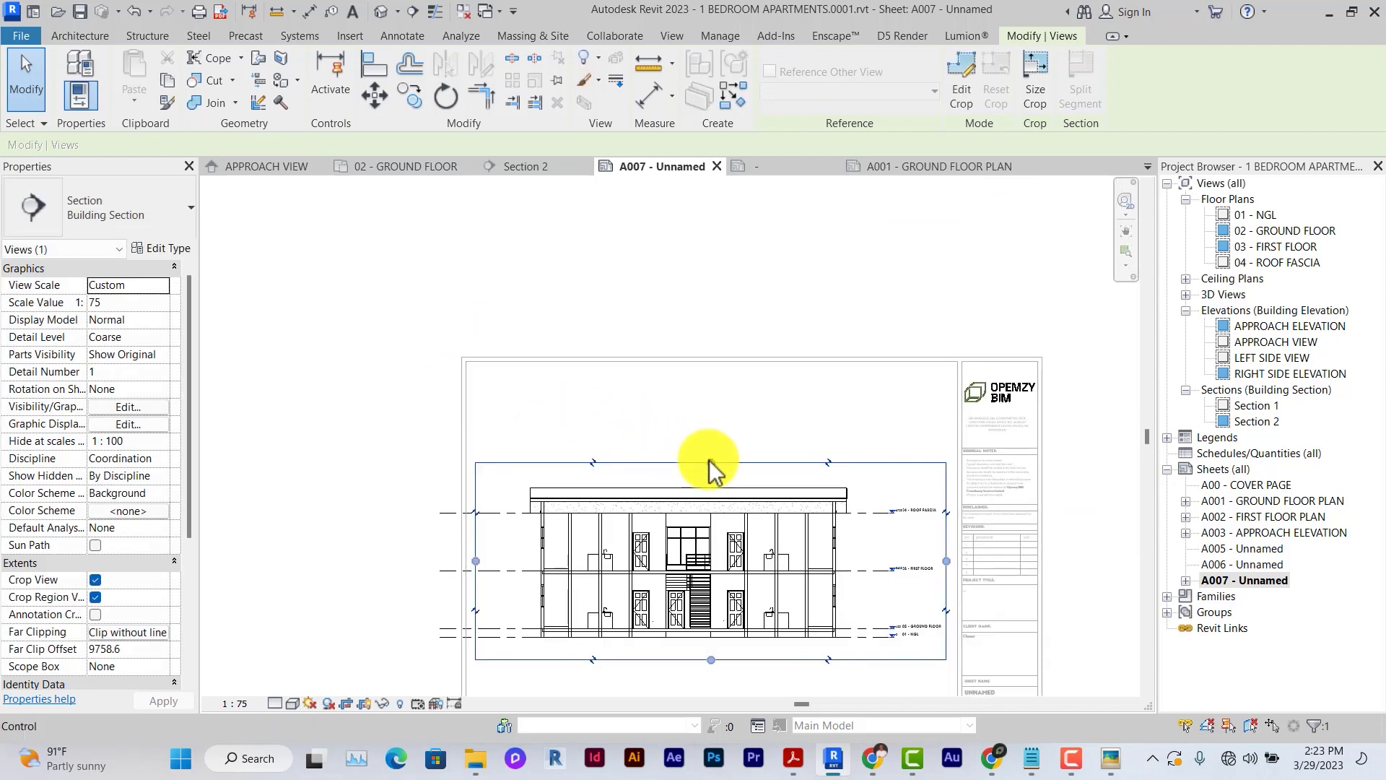
pyautogui.moveTo(478, 376); pyautogui.dragTo(497, 367)
pyautogui.scroll(1, 671, 649)
pyautogui.moveTo(672, 650); pyautogui.dragTo(660, 404, button='middle')
pyautogui.moveTo(705, 415); pyautogui.dragTo(704, 480)
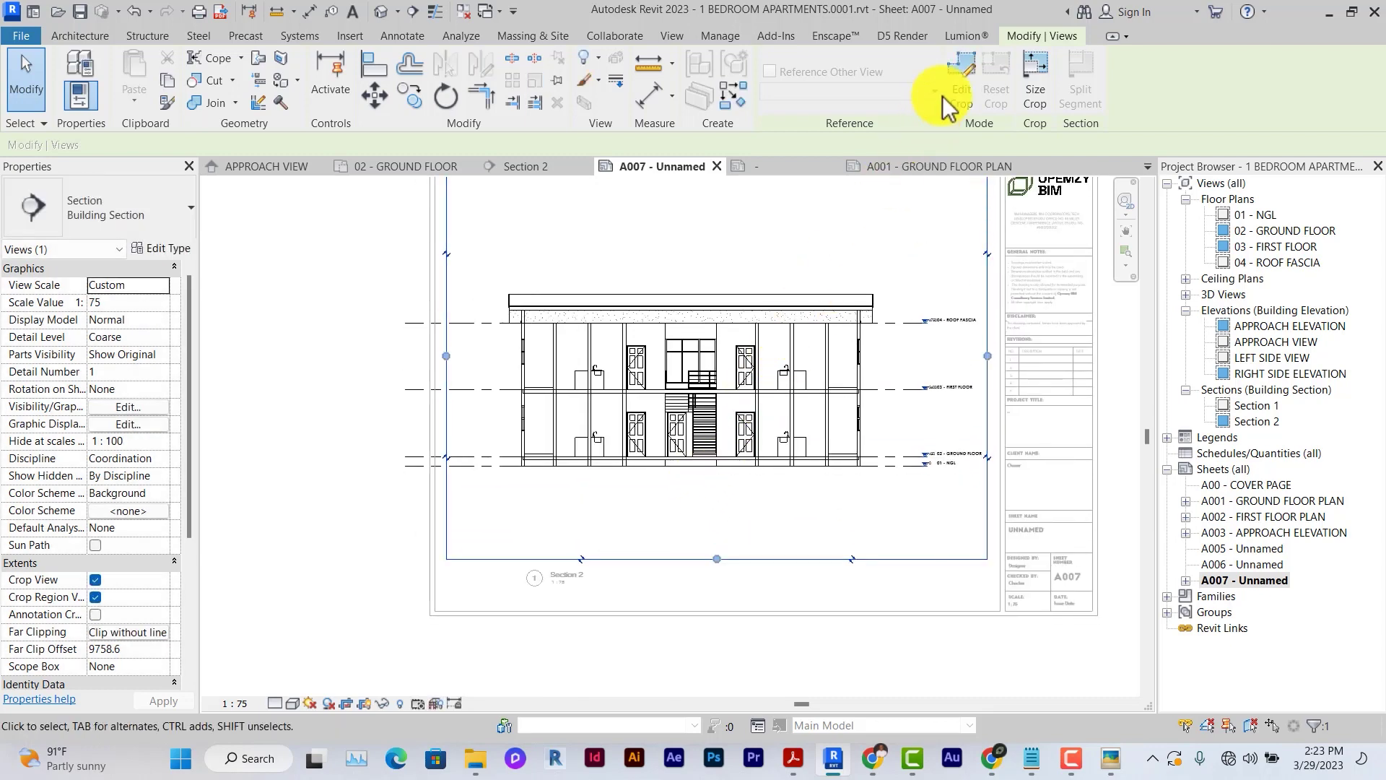
# Edit the Section 2 crop boundary and sketch a chain of flat and sloping lines below the building, from its lower edge to its right edge
pyautogui.click(957, 85)
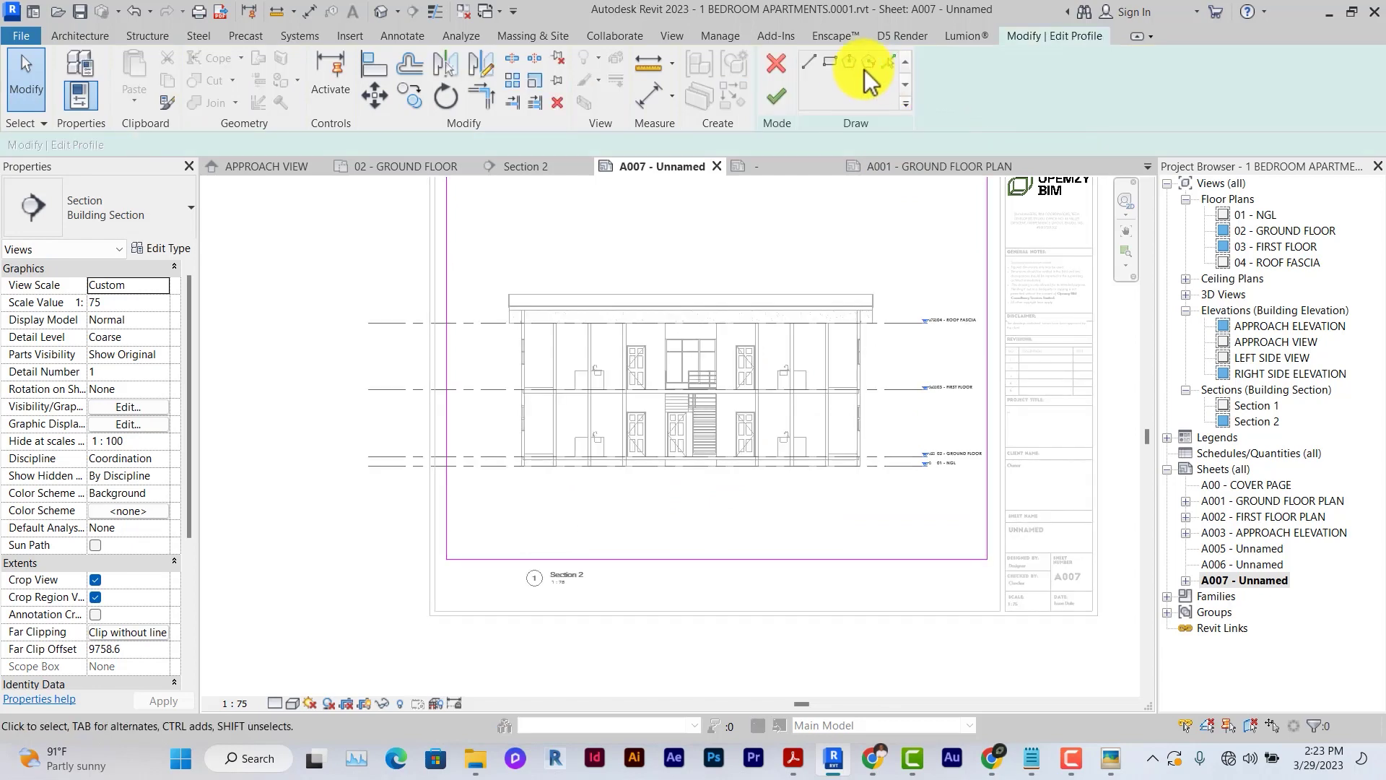
pyautogui.click(809, 62)
pyautogui.scroll(4, 588, 442)
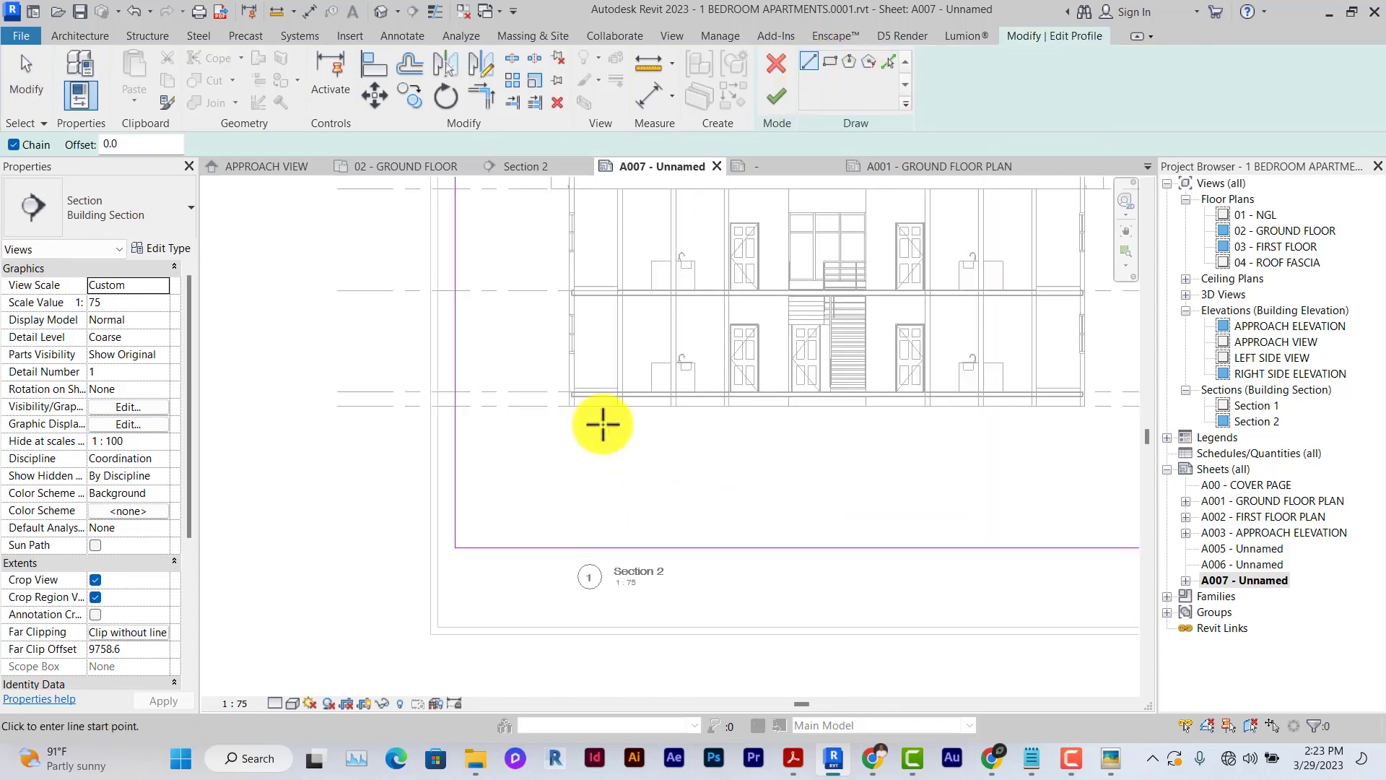
pyautogui.click(529, 549)
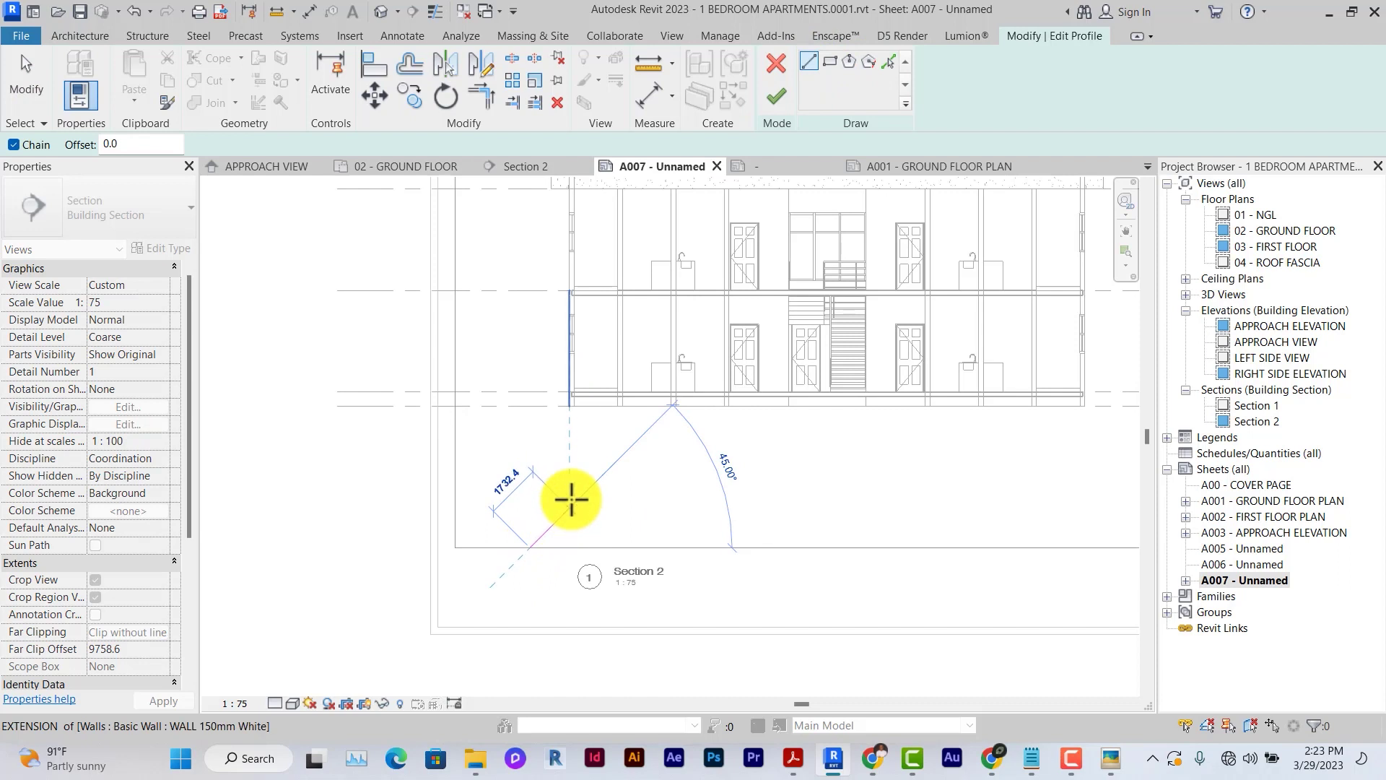
pyautogui.click(574, 500)
pyautogui.moveTo(752, 488); pyautogui.dragTo(546, 509, button='middle')
pyautogui.click(619, 532)
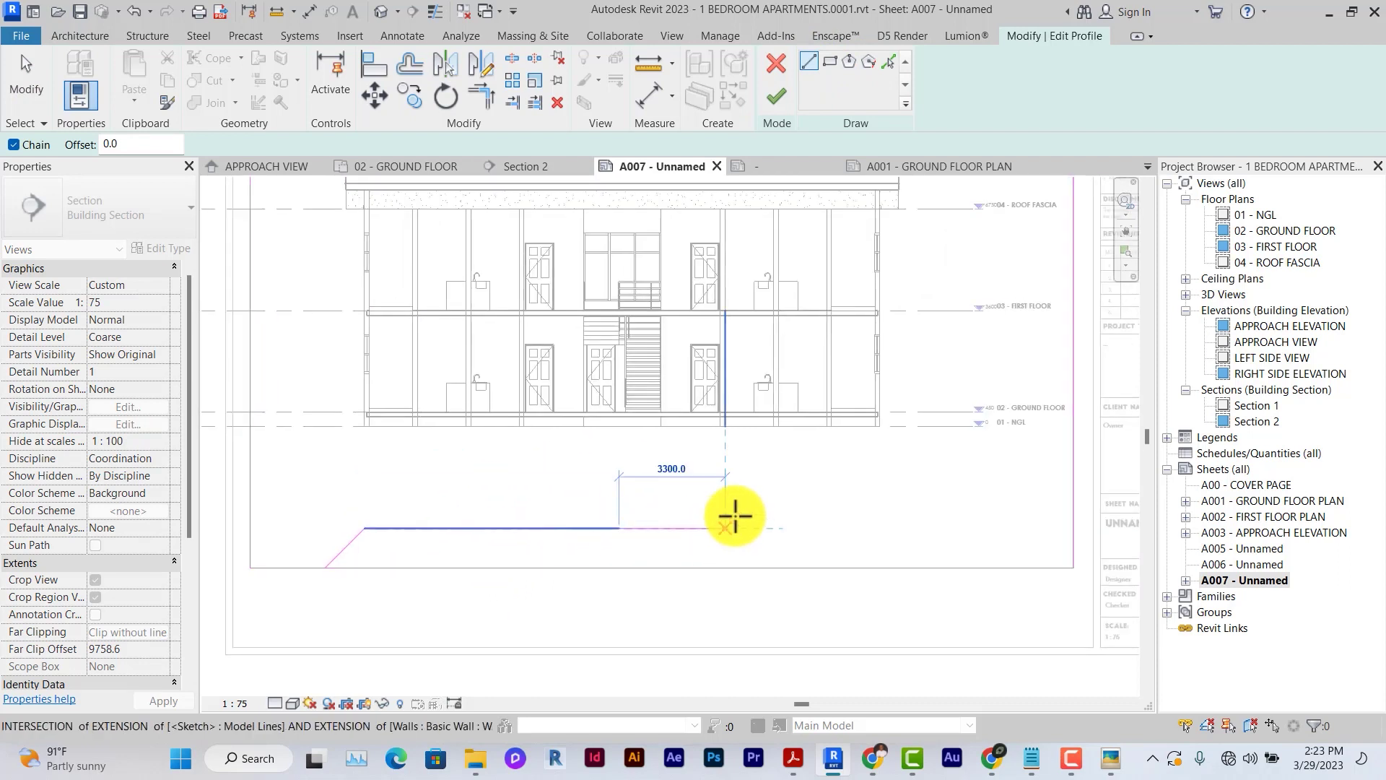
pyautogui.click(734, 486)
pyautogui.click(930, 486)
pyautogui.click(970, 465)
pyautogui.click(1070, 466)
pyautogui.press('Escape')
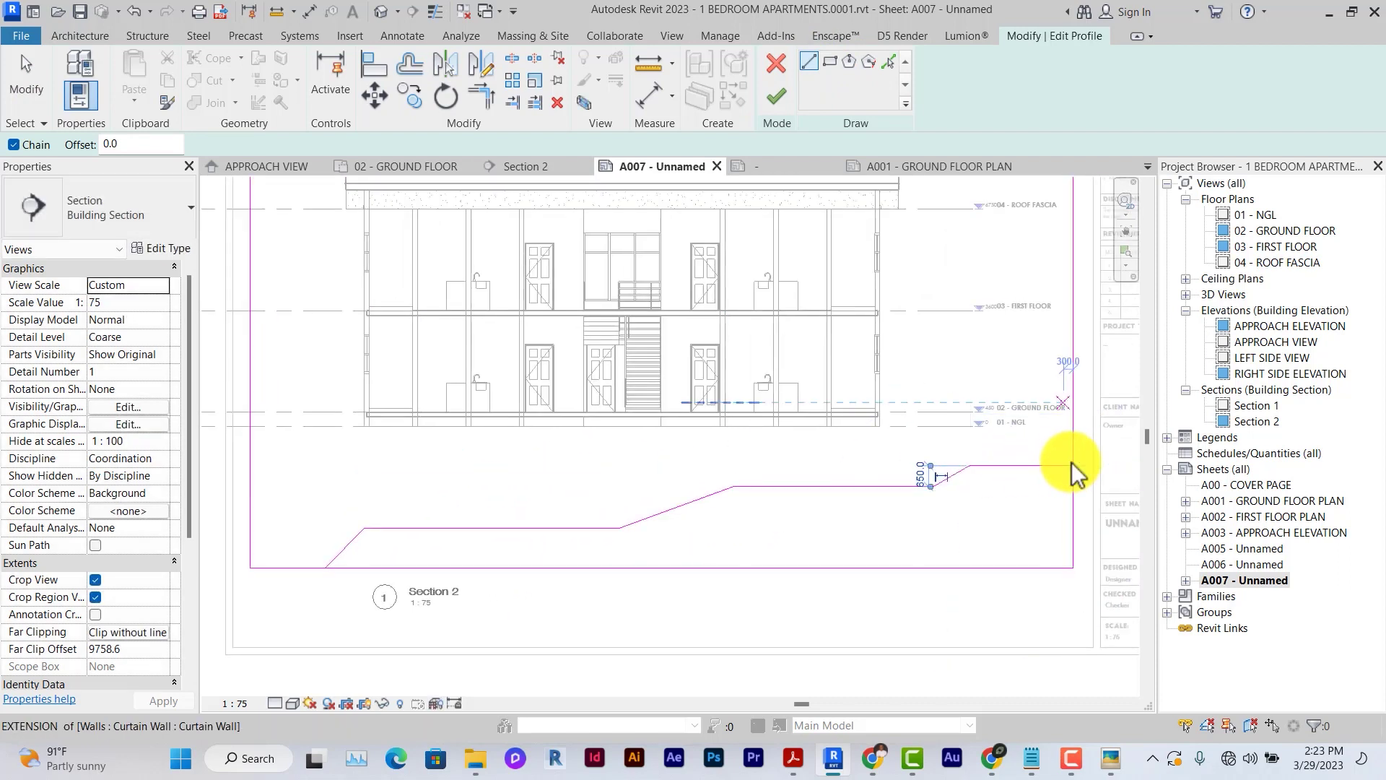
# Trim the crop sketch's edges to the stepped ground line and finish editing the crop boundary
pyautogui.click(482, 95)
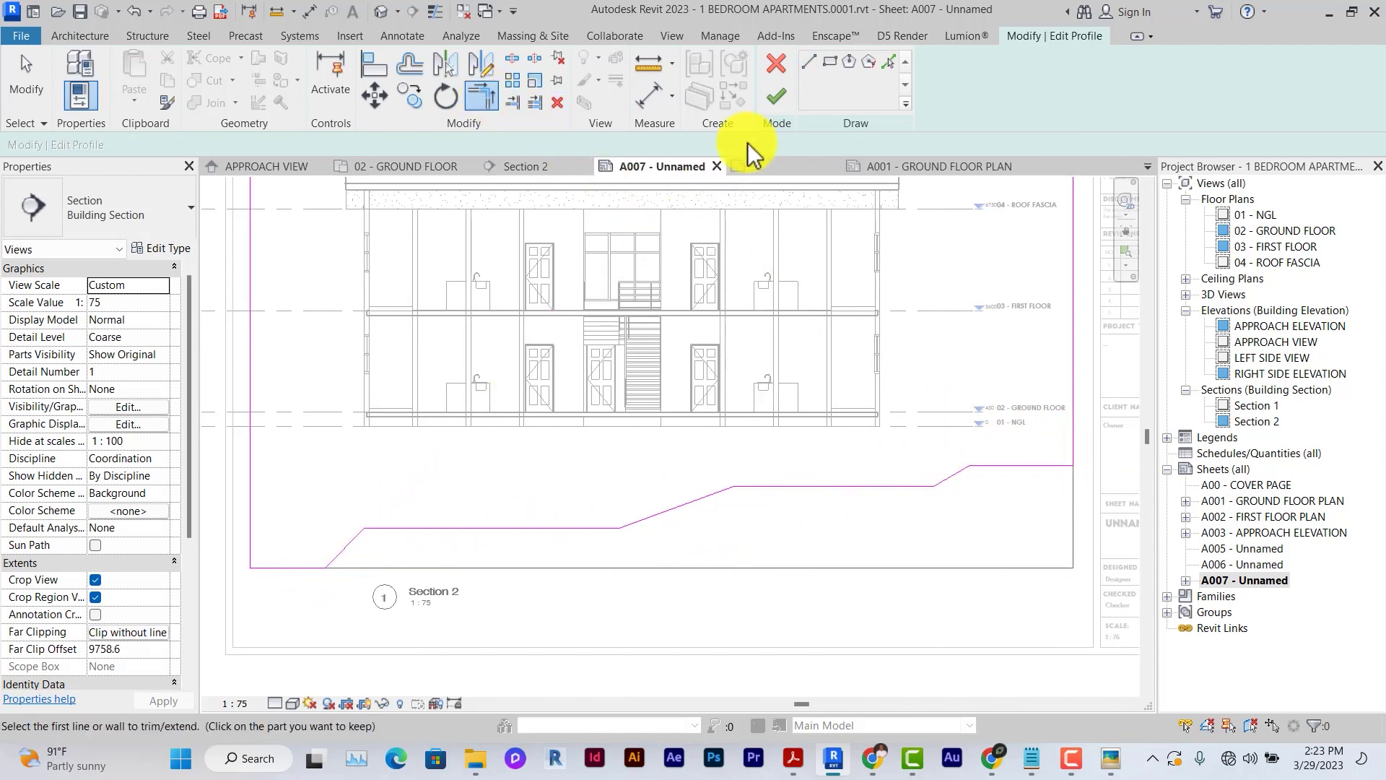
pyautogui.click(777, 98)
pyautogui.click(897, 602)
pyautogui.scroll(-2, 897, 601)
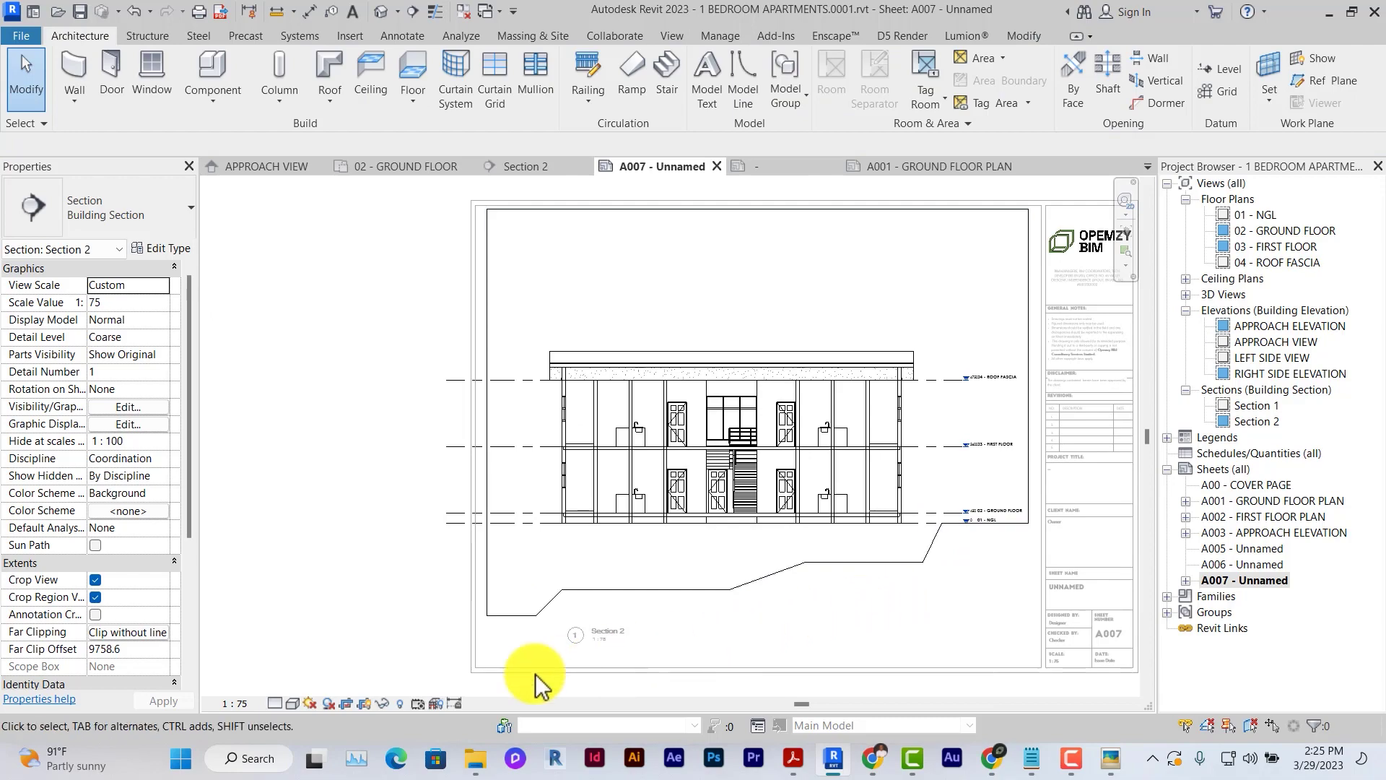
# Hide the crop region boundary of the Section 2 view
pyautogui.moveTo(508, 680); pyautogui.dragTo(455, 720, button='middle')
pyautogui.click(364, 705)
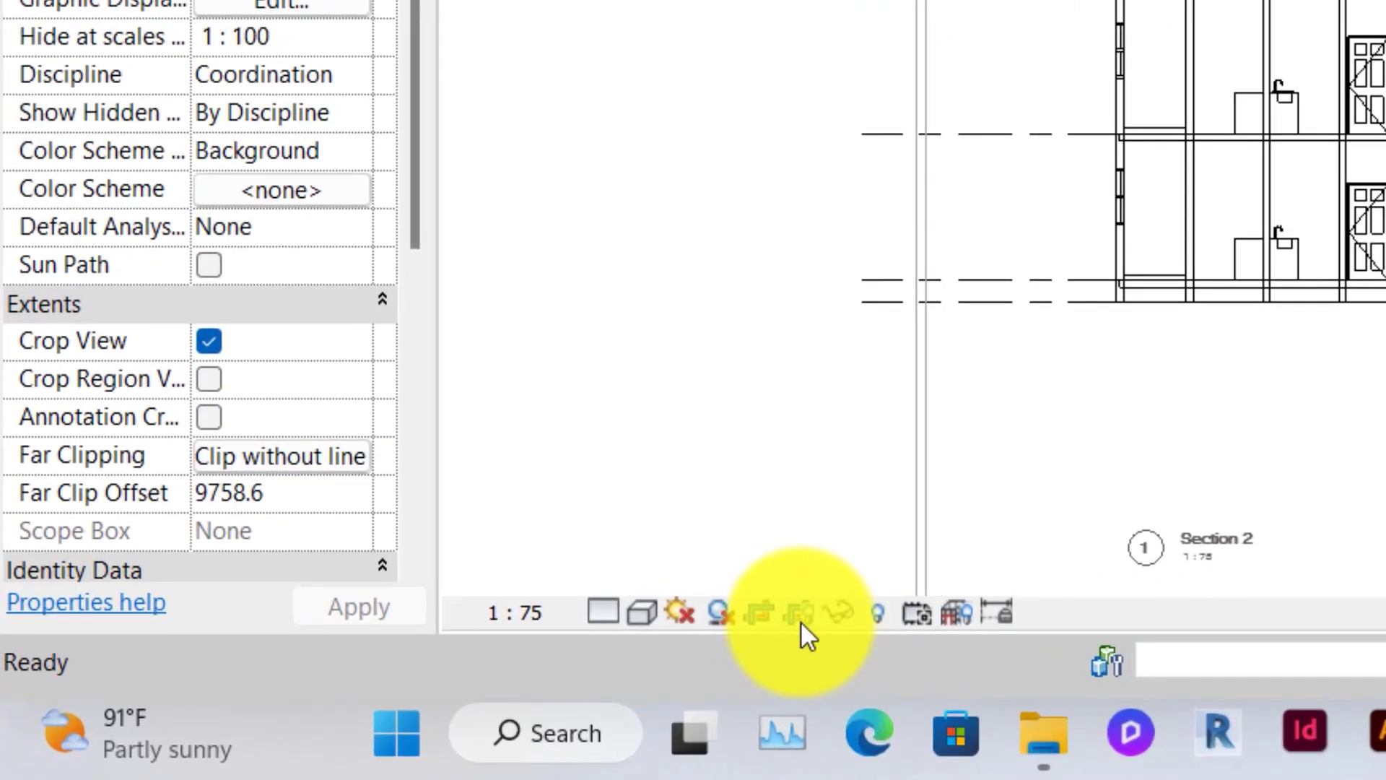
pyautogui.click(791, 616)
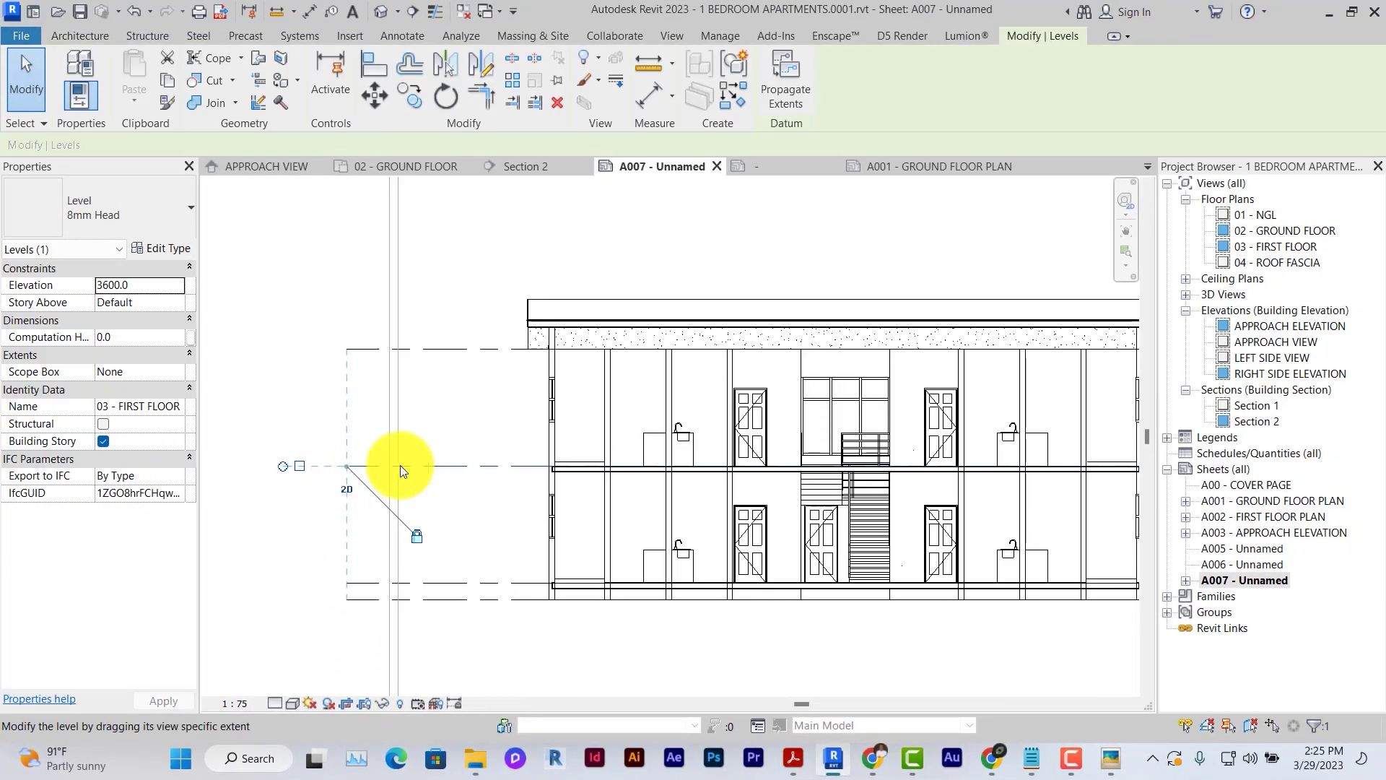
# Shorten the levels' left ends in the section so that they stop inside the sheet border
pyautogui.moveTo(426, 466); pyautogui.dragTo(439, 466)
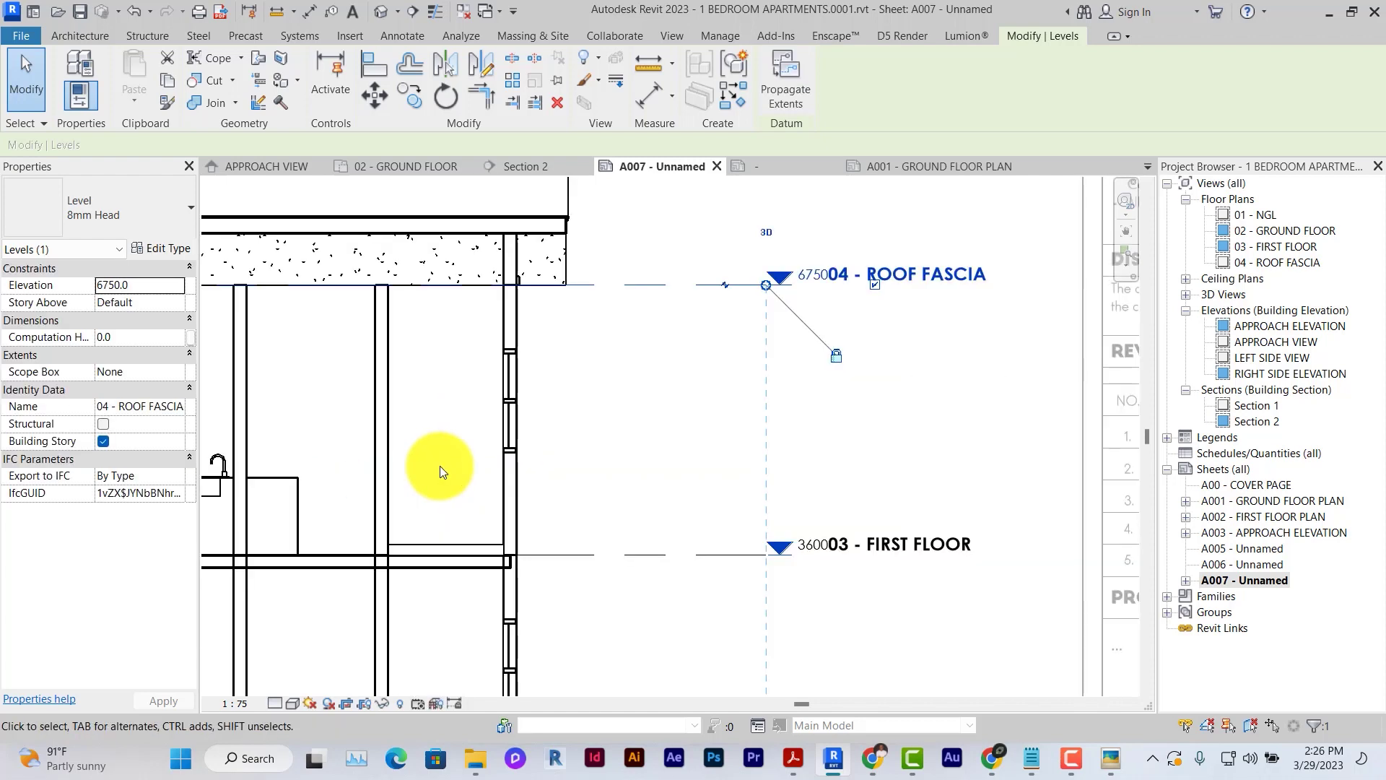
pyautogui.scroll(-3, 440, 465)
pyautogui.moveTo(232, 529); pyautogui.dragTo(938, 439, button='middle')
pyautogui.scroll(-2, 459, 440)
pyautogui.moveTo(459, 440); pyautogui.dragTo(626, 423, button='middle')
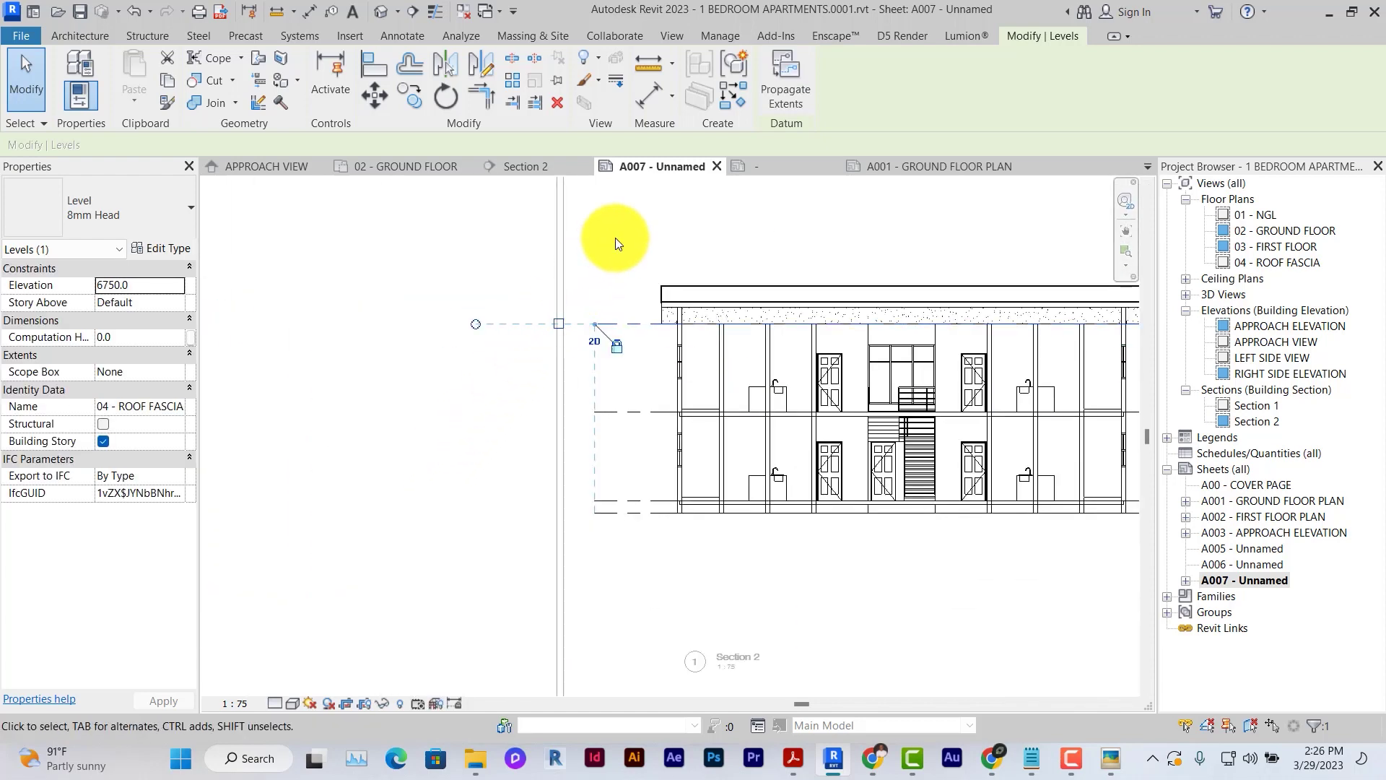
pyautogui.press('Escape')
pyautogui.scroll(-4, 479, 310)
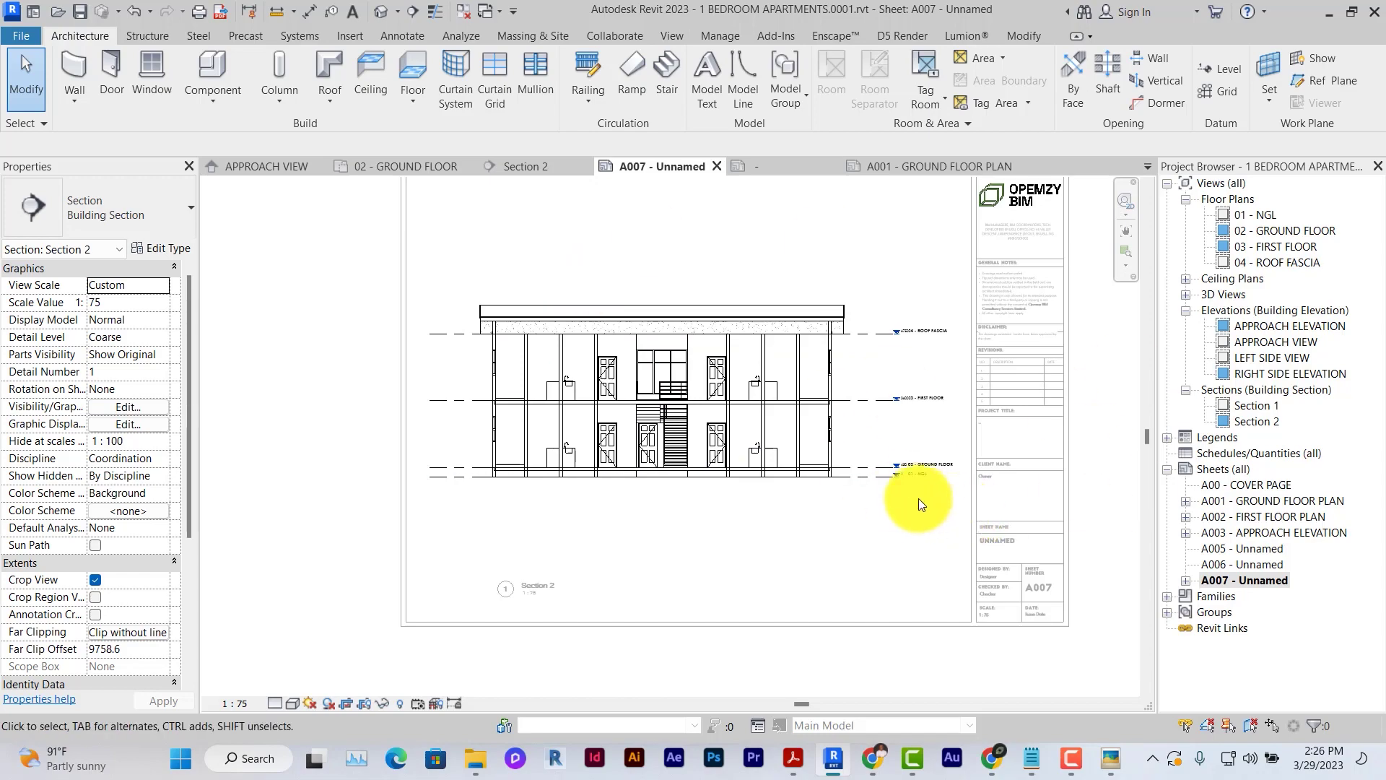
# Set the line color of the 8mm Head level type to RGB 188-188-188
pyautogui.scroll(2, 913, 495)
pyautogui.moveTo(897, 501); pyautogui.dragTo(1018, 513, button='middle')
pyautogui.click(971, 381)
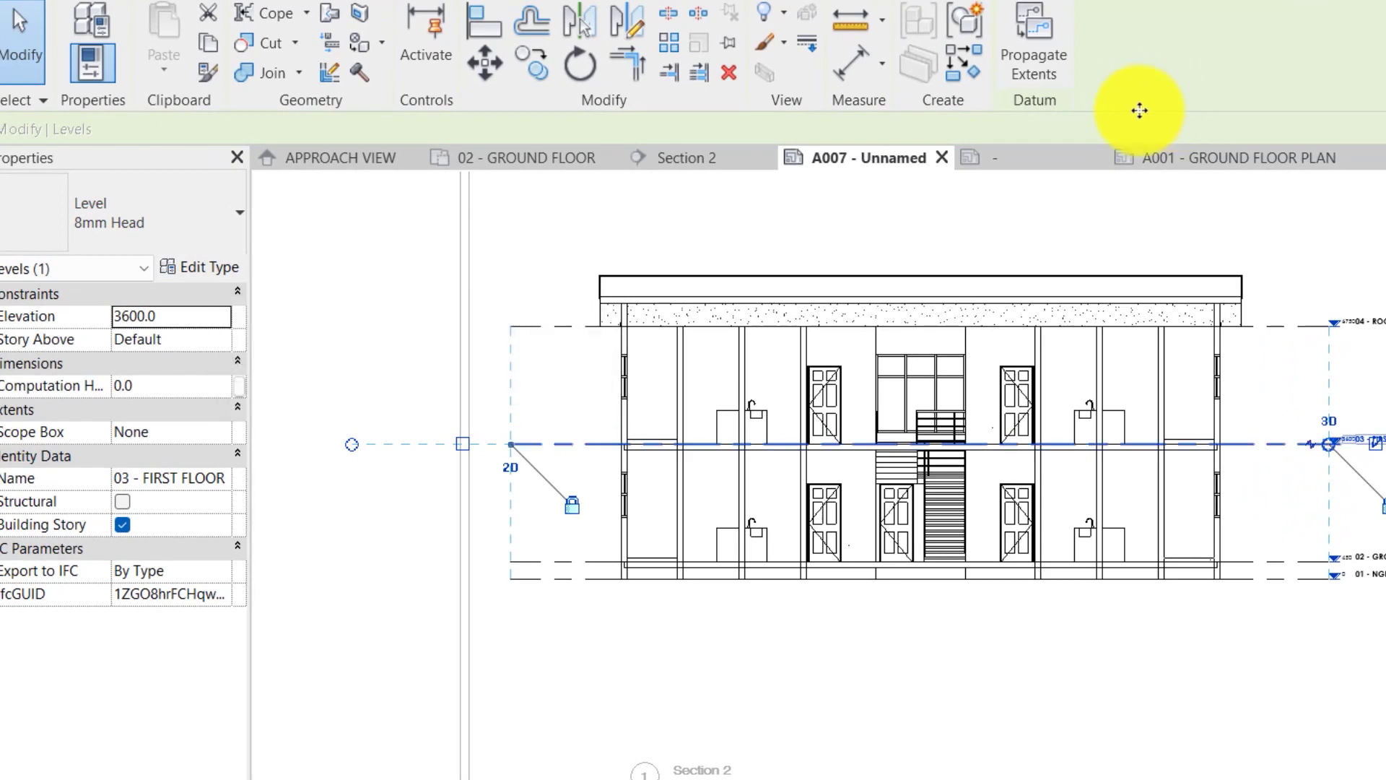
pyautogui.click(188, 268)
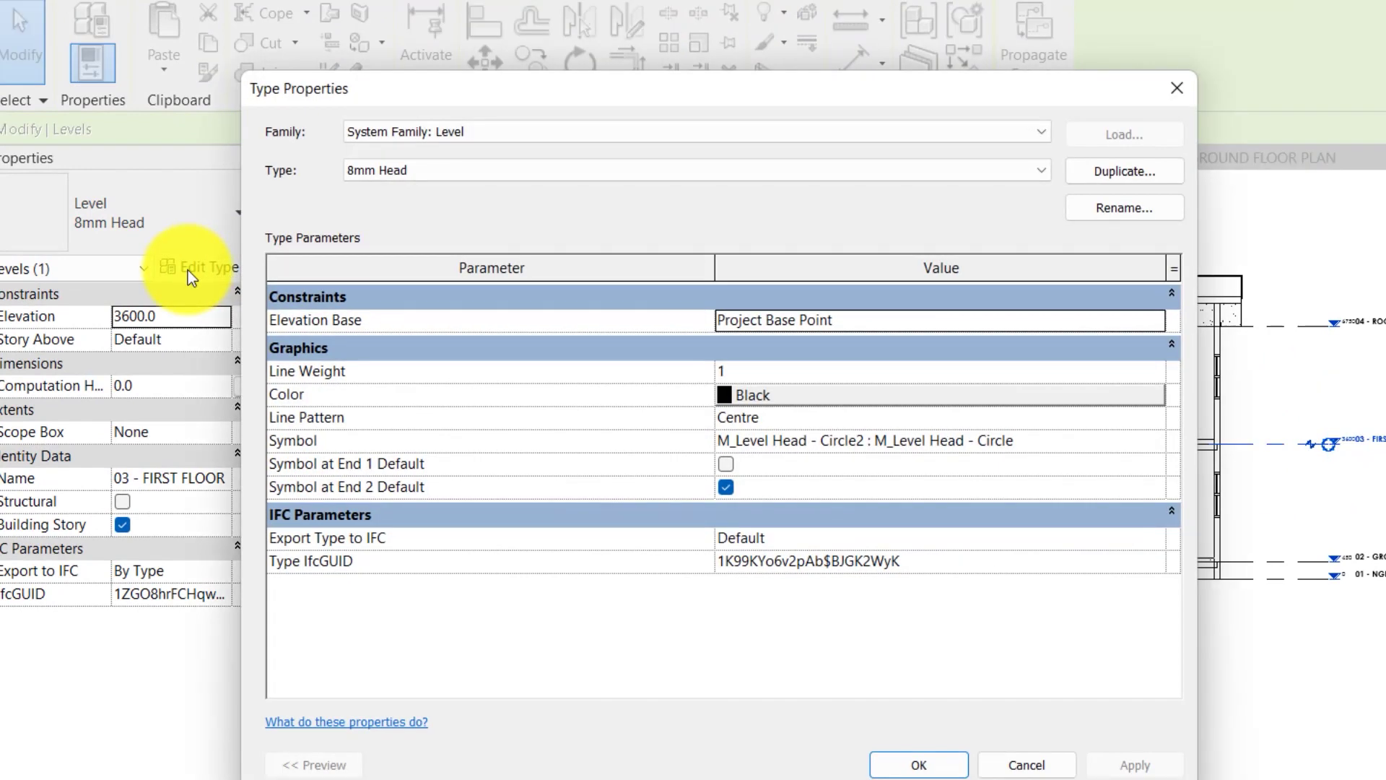
pyautogui.click(868, 404)
pyautogui.click(968, 324)
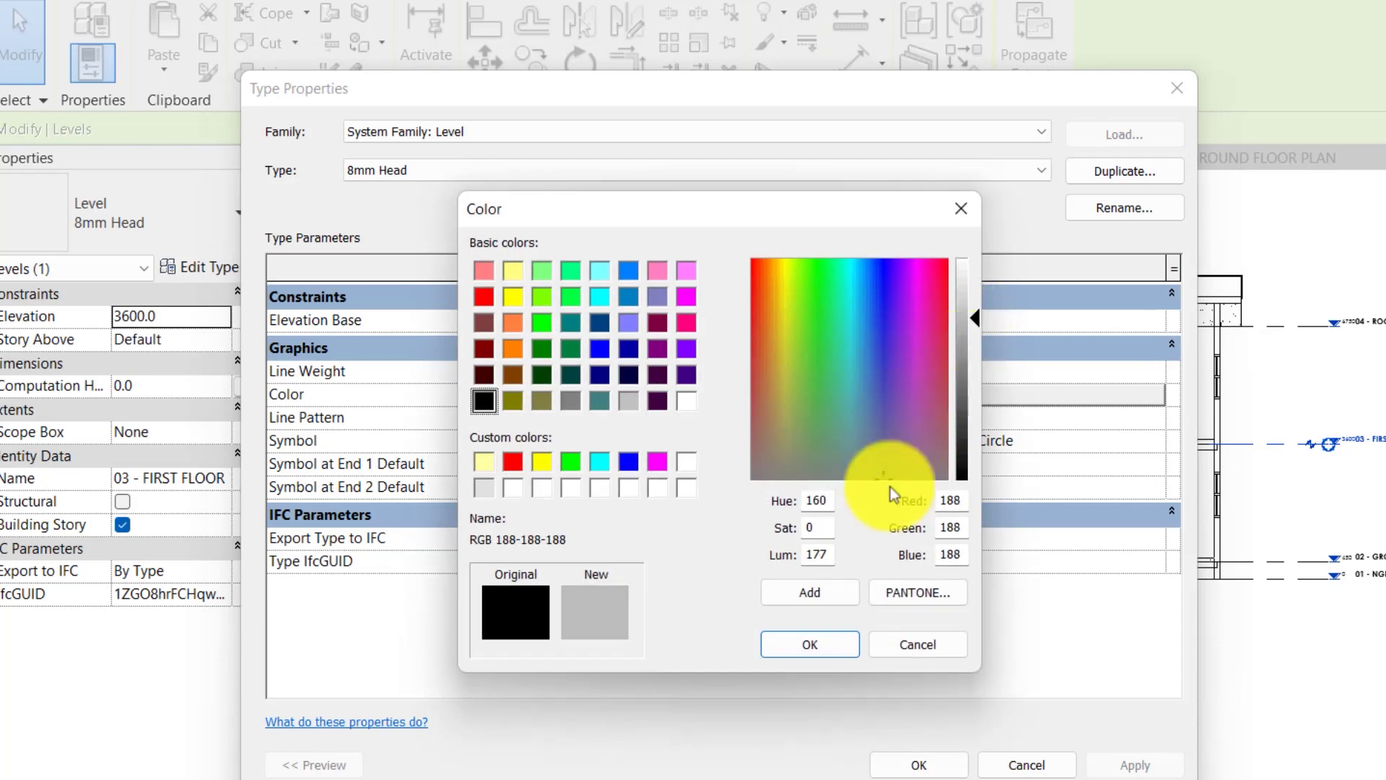
pyautogui.click(810, 644)
# Set the 8mm Head level type's line pattern to Aligning Line 1/8" and apply the type changes
pyautogui.click(896, 420)
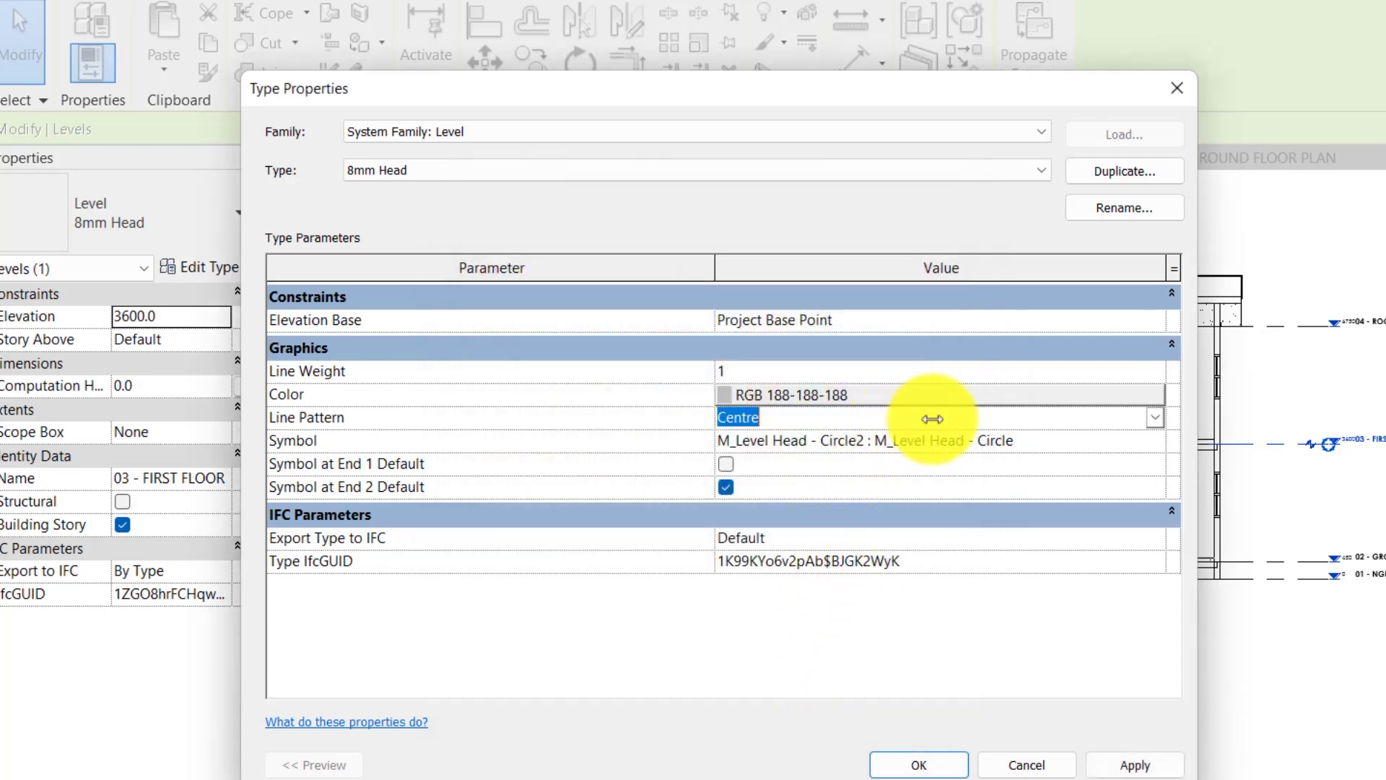
pyautogui.click(1152, 420)
pyautogui.scroll(6, 1151, 421)
pyautogui.scroll(-1, 1151, 421)
pyautogui.scroll(1, 1017, 466)
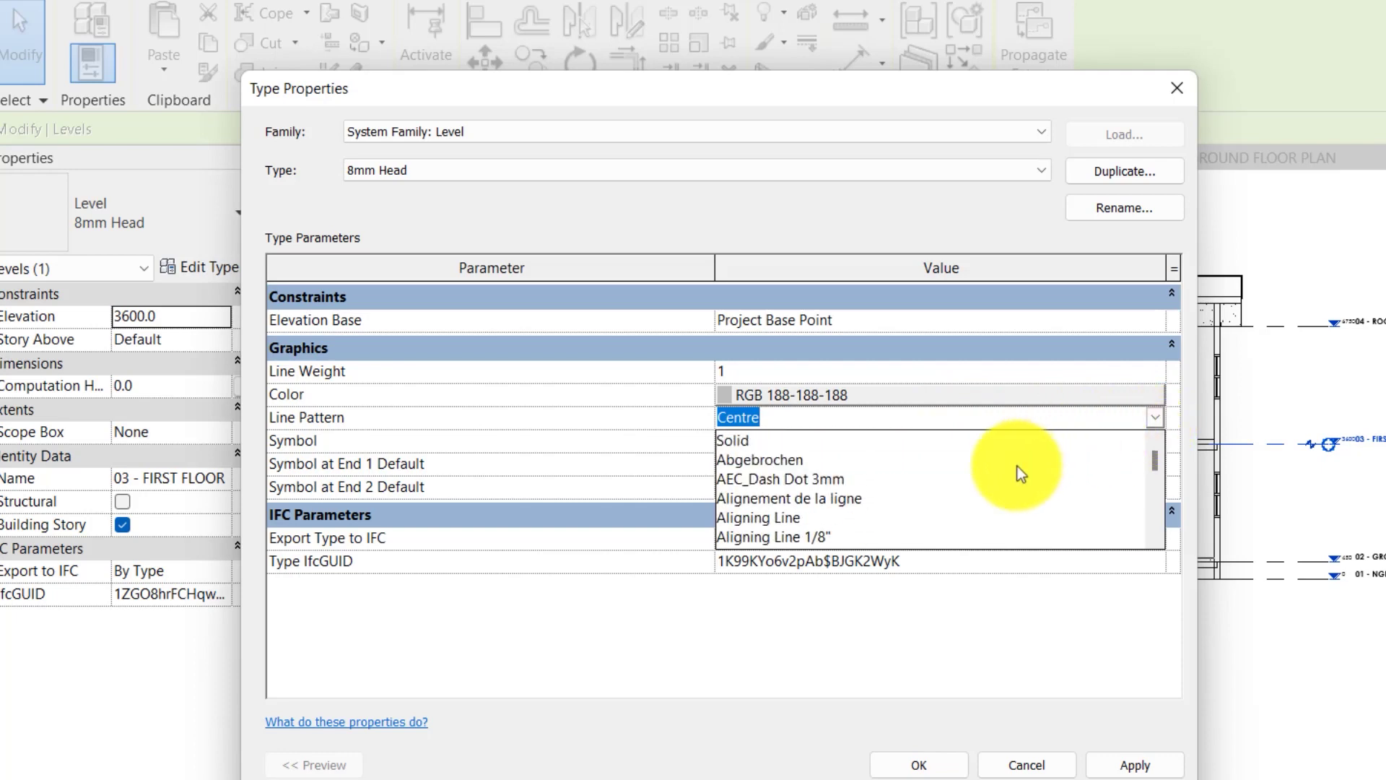
pyautogui.click(795, 538)
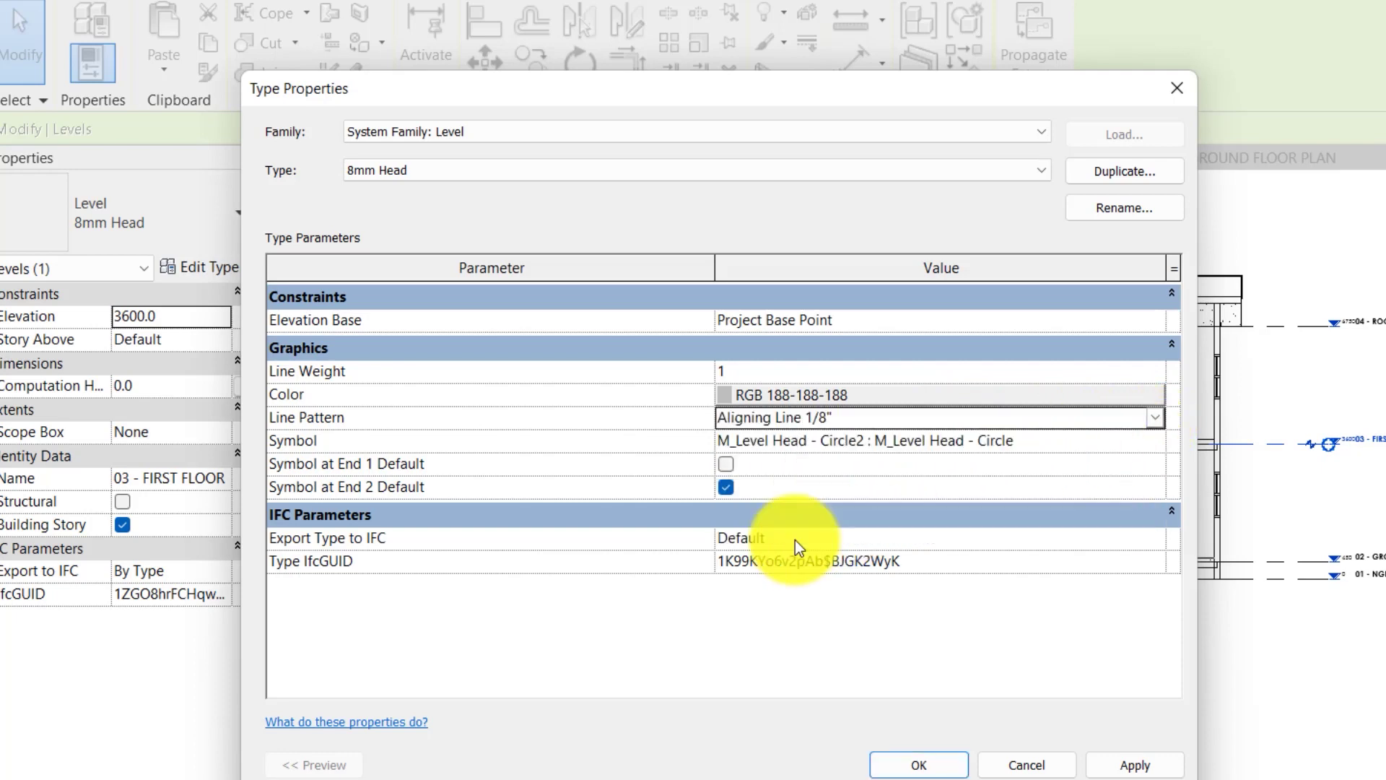
pyautogui.click(1135, 765)
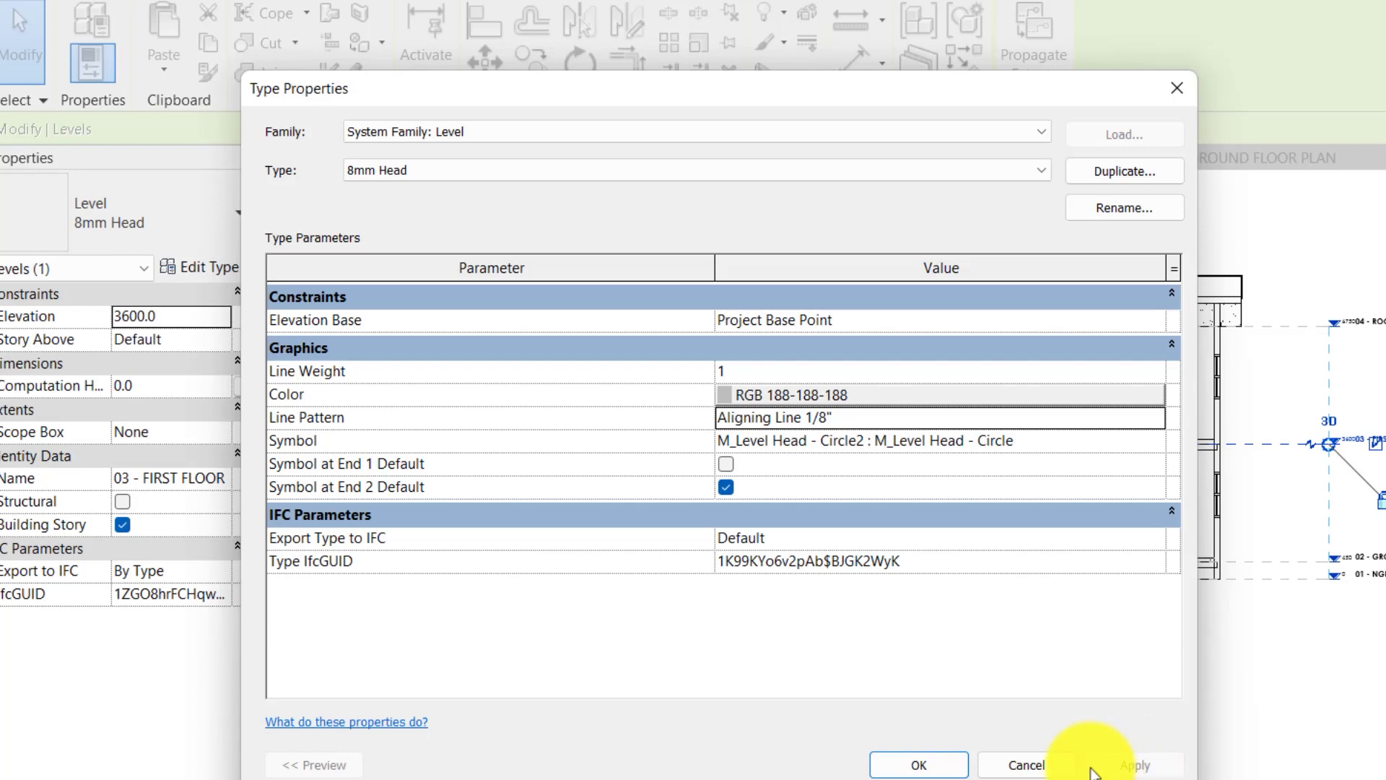
pyautogui.click(919, 765)
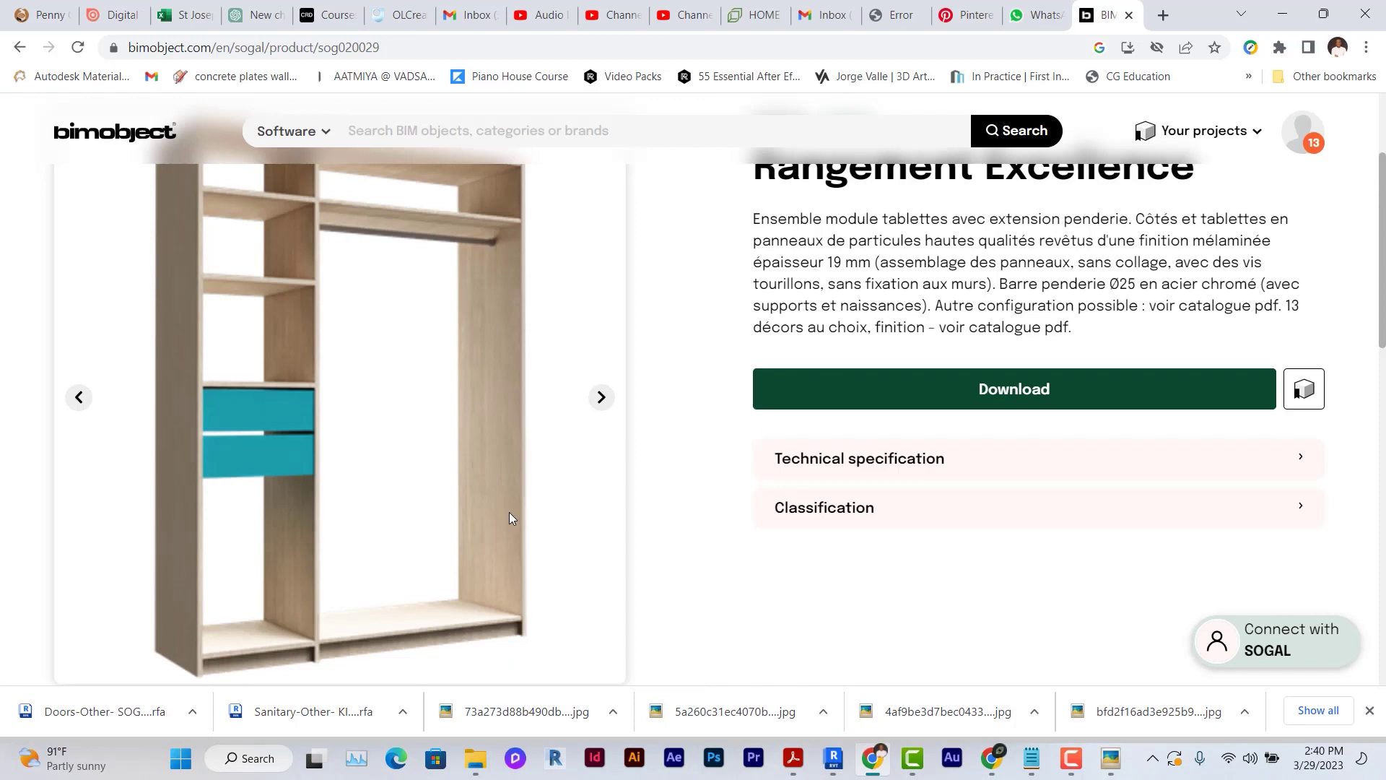
# Switch to the browser and look through the bimobject product page for SOGAL's Rangement Excellence storage unit
pyautogui.scroll(4, 509, 512)
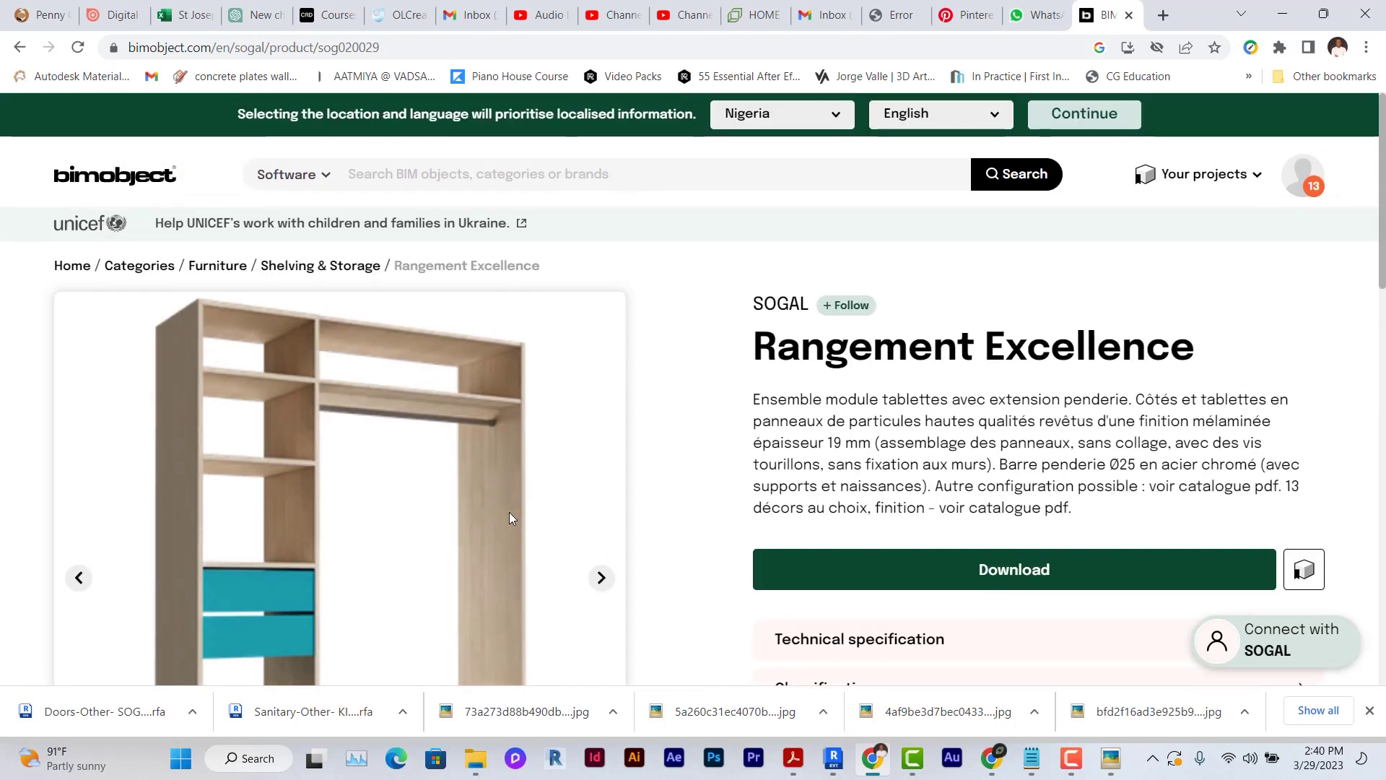
pyautogui.scroll(-3, 509, 513)
pyautogui.scroll(-8, 509, 514)
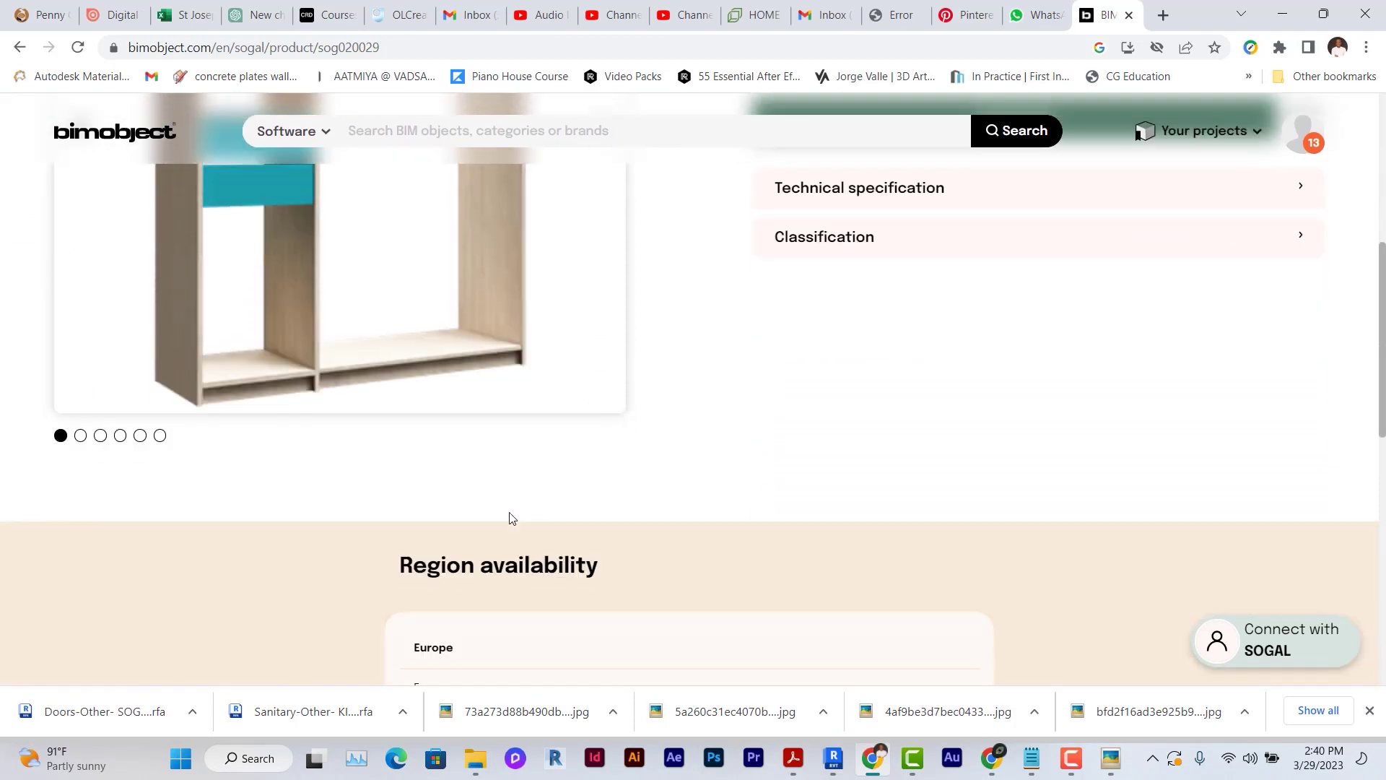
pyautogui.scroll(-4, 510, 518)
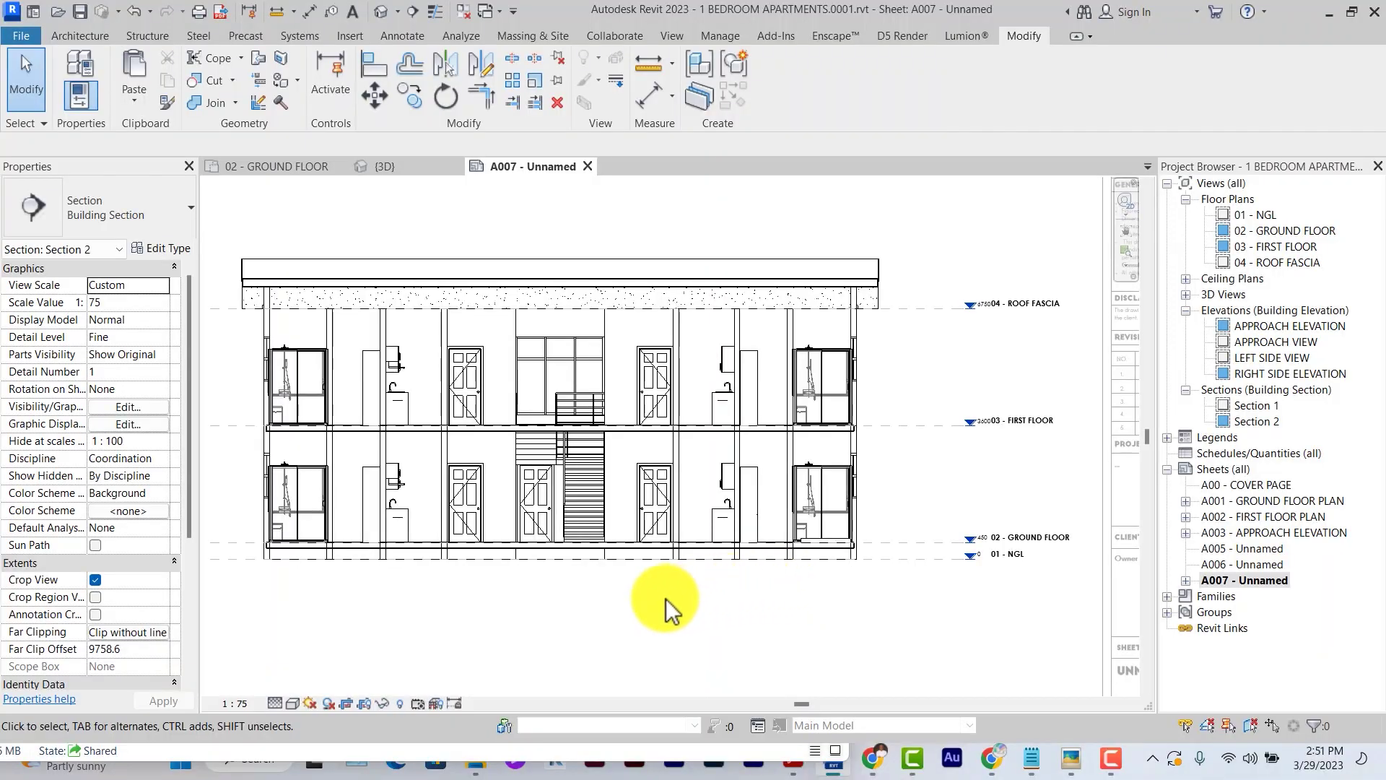
# Back in Revit, select the four SOGAL wardrobe units on both floors of the Section 2 view on sheet A007
pyautogui.moveTo(665, 599); pyautogui.dragTo(710, 614, button='middle')
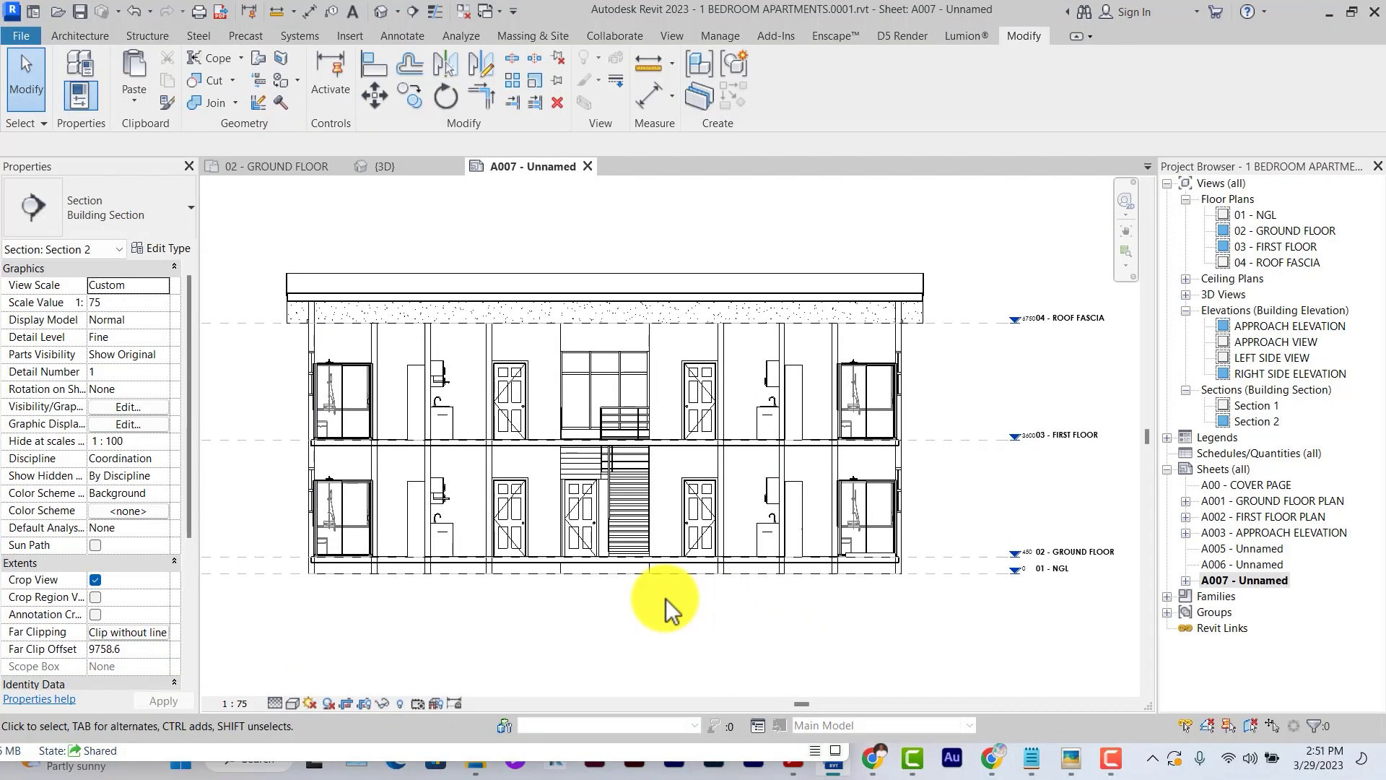
pyautogui.moveTo(455, 643)
pyautogui.mouseDown(button='middle')
pyautogui.moveTo(480, 686)
pyautogui.moveTo(474, 662)
pyautogui.mouseUp(button='middle')
pyautogui.scroll(4, 442, 628)
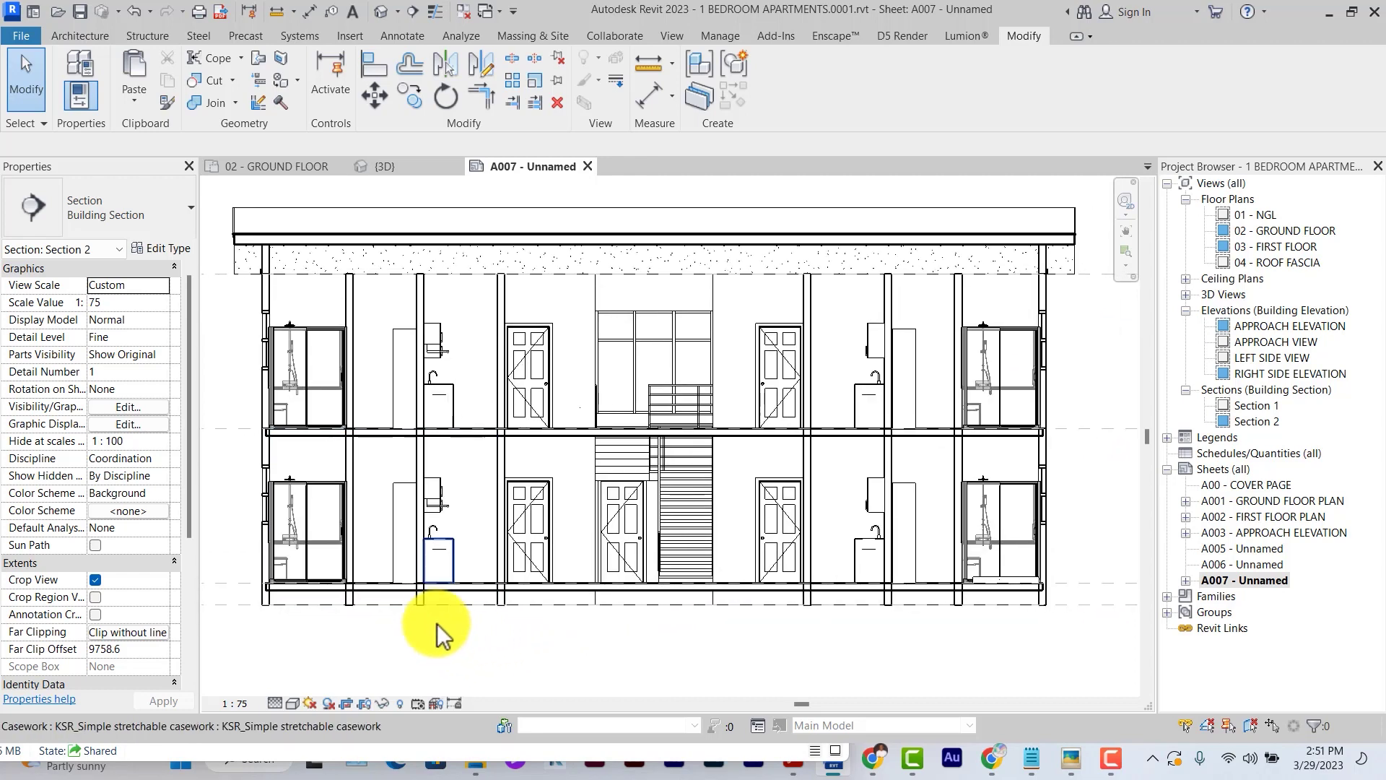
pyautogui.click(394, 520)
pyautogui.scroll(3, 374, 556)
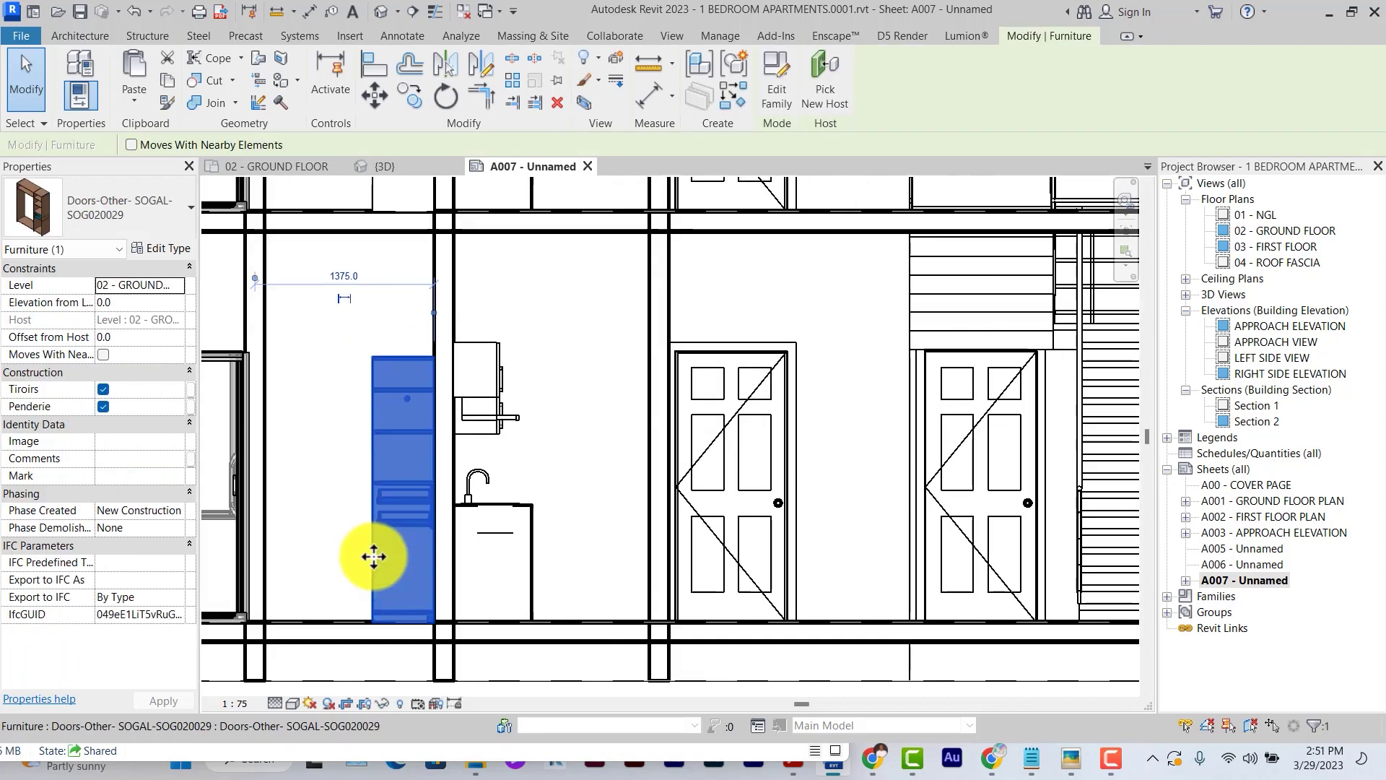
pyautogui.scroll(-2, 379, 505)
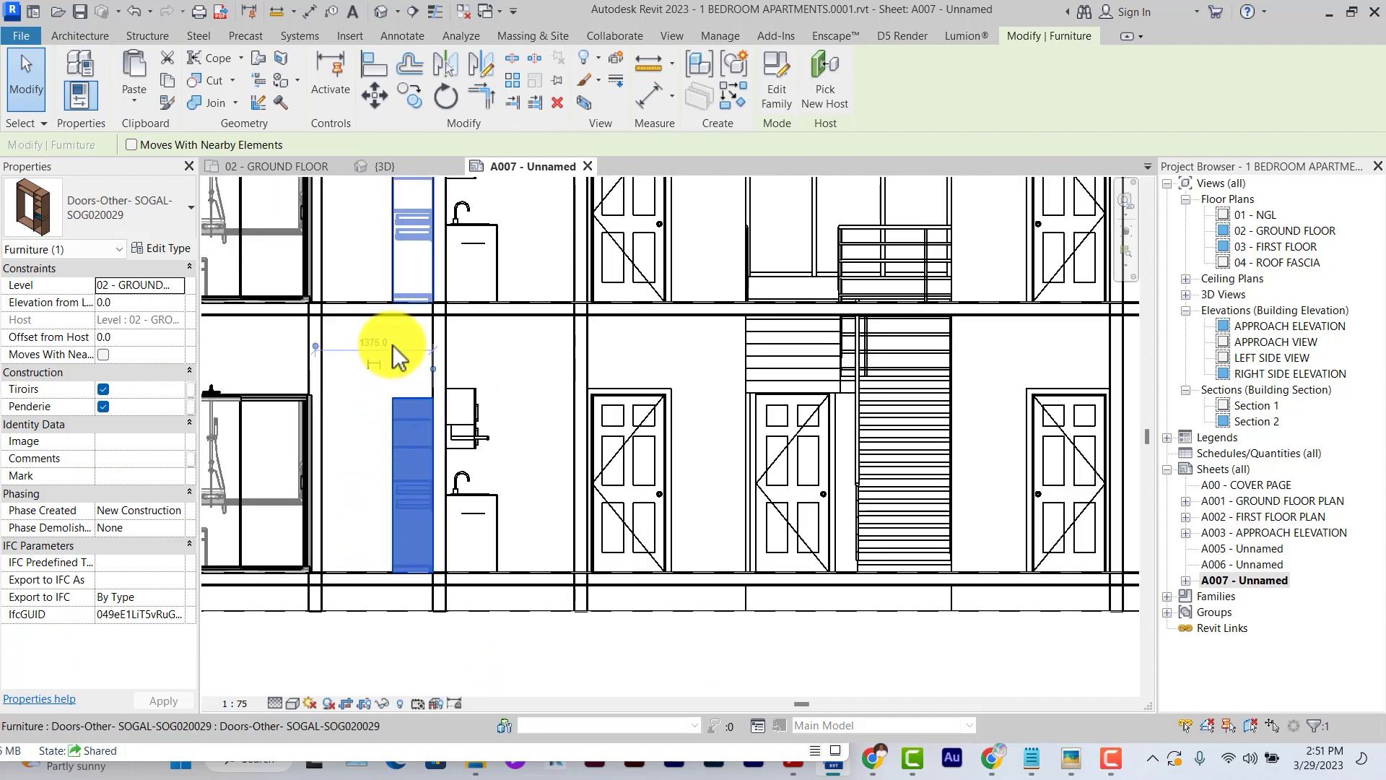
pyautogui.keyDown('ctrl'); pyautogui.click(399, 285); pyautogui.keyUp('ctrl')
pyautogui.scroll(-2, 377, 400)
pyautogui.keyDown('ctrl'); pyautogui.click(987, 279); pyautogui.keyUp('ctrl')
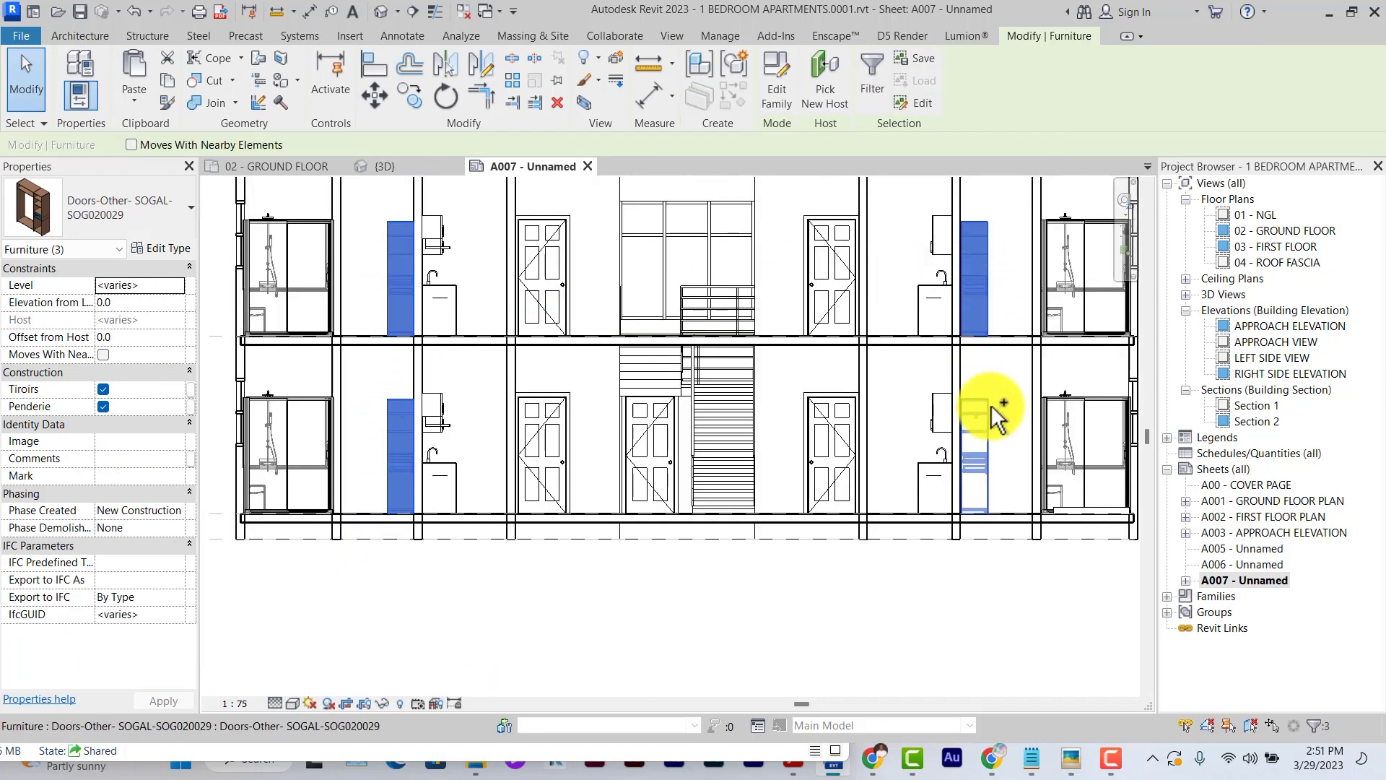
pyautogui.keyDown('ctrl'); pyautogui.click(983, 414); pyautogui.keyUp('ctrl')
pyautogui.rightClick(982, 414)
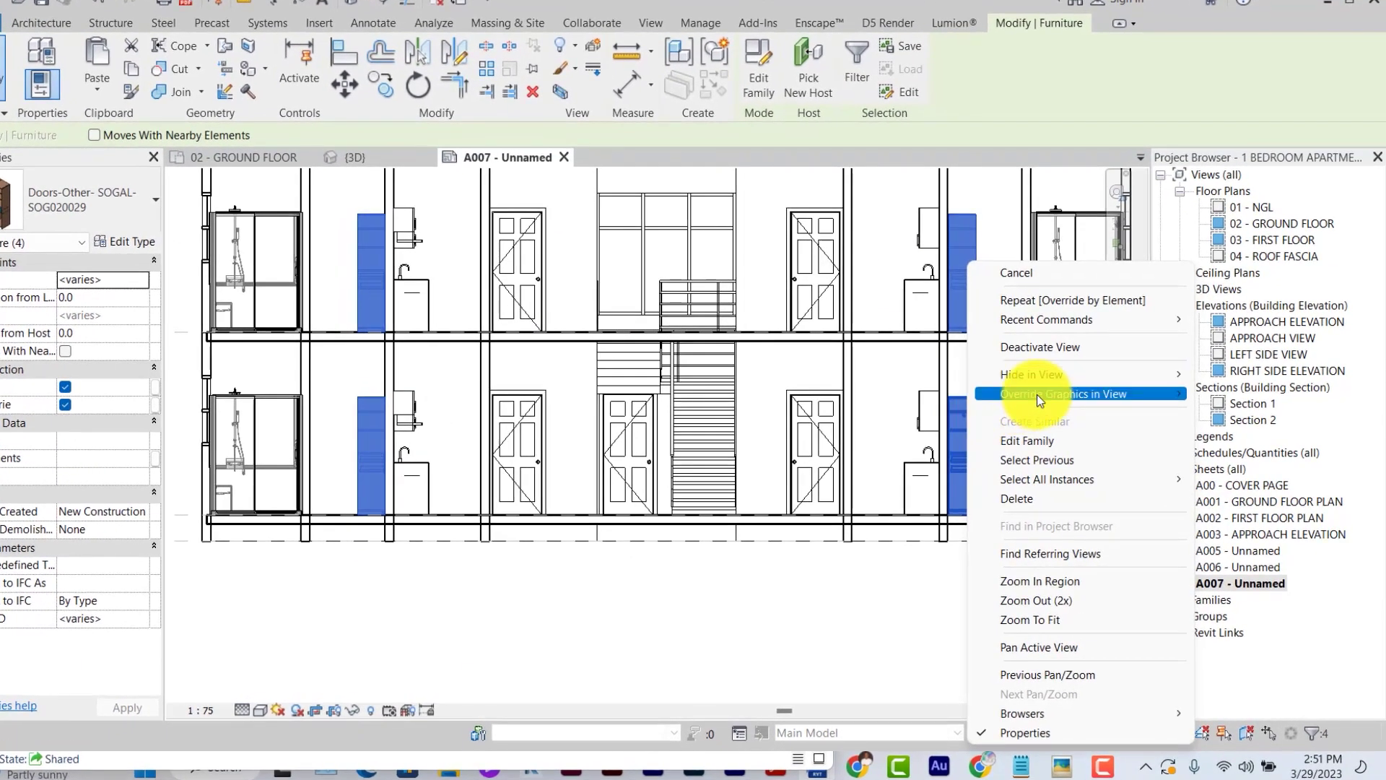
pyautogui.moveTo(1027, 397)
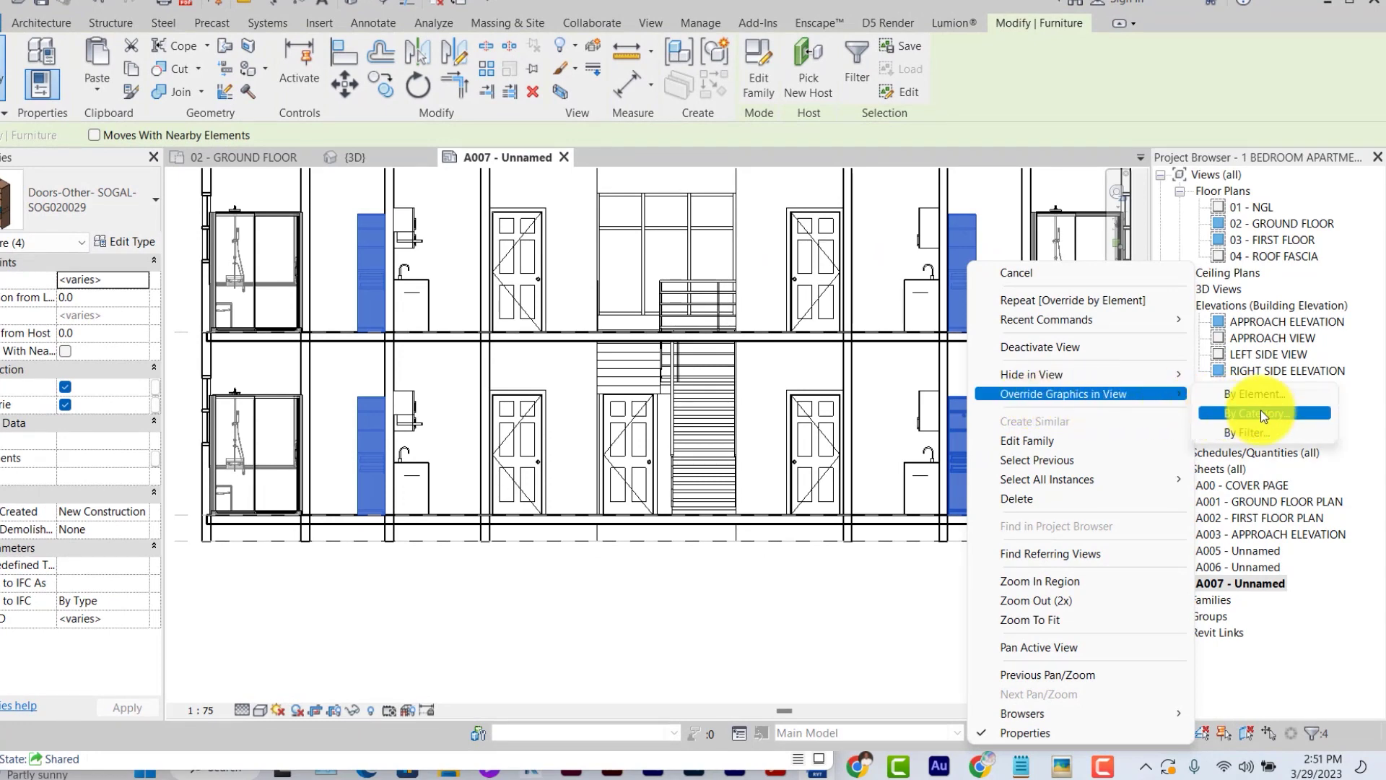
pyautogui.click(1261, 412)
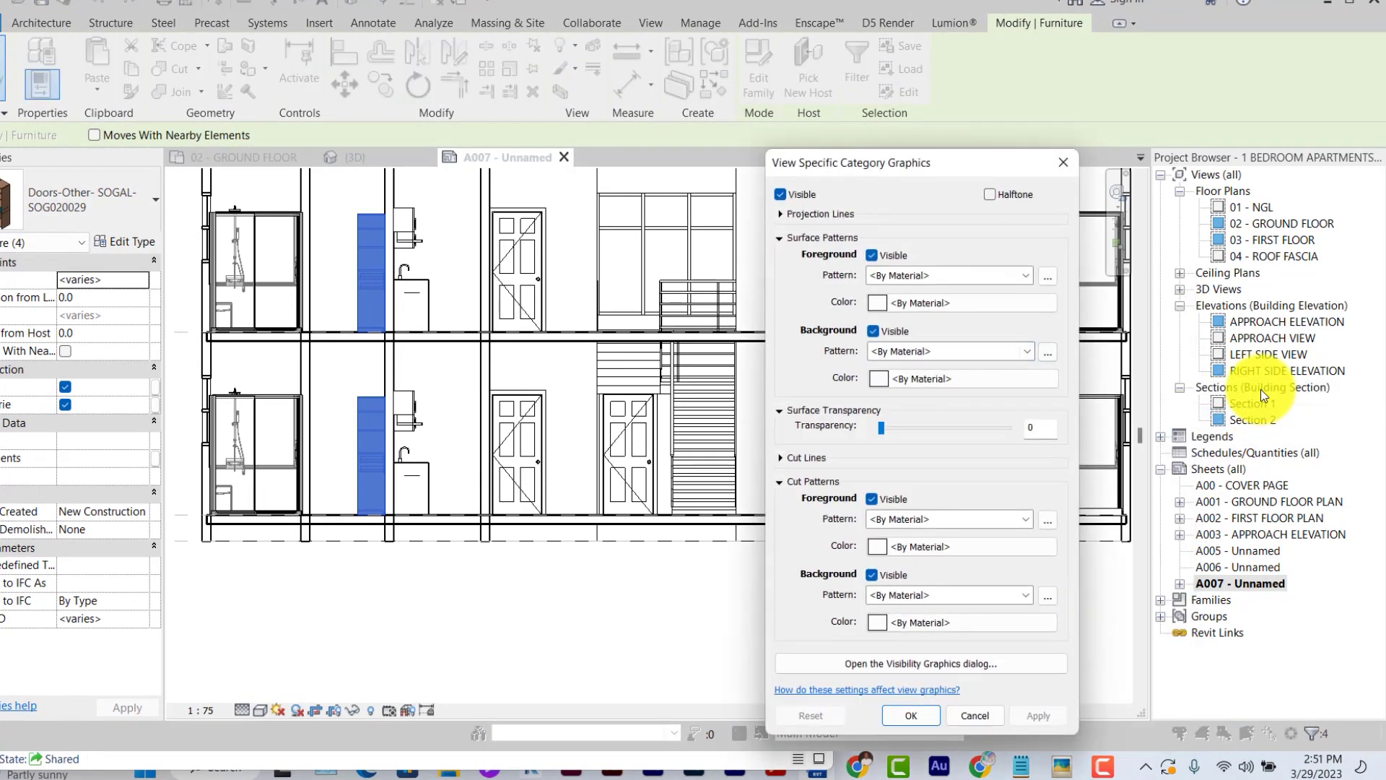
pyautogui.press('Escape')
# Override the selected wardrobes' graphics by element in this view with a surface transparency of 36
pyautogui.rightClick(353, 293)
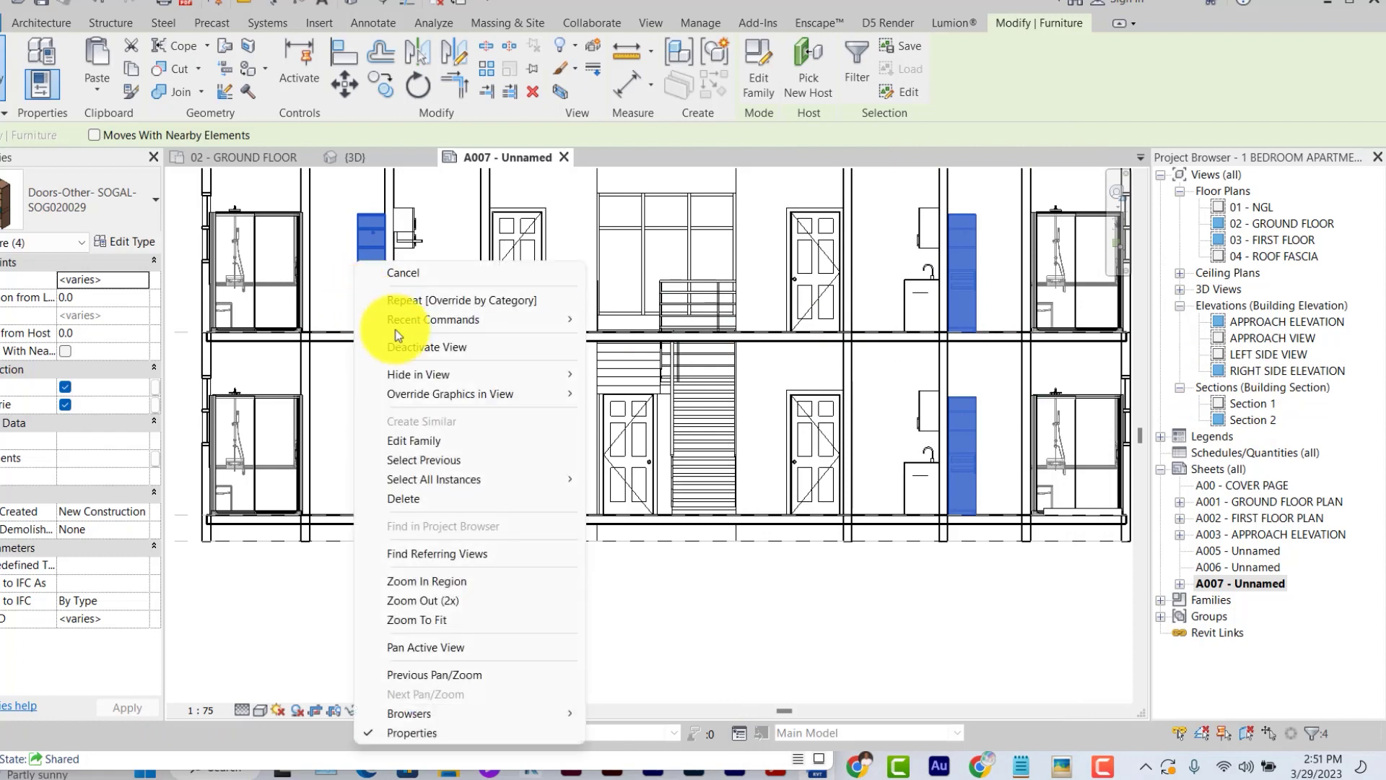
pyautogui.click(625, 389)
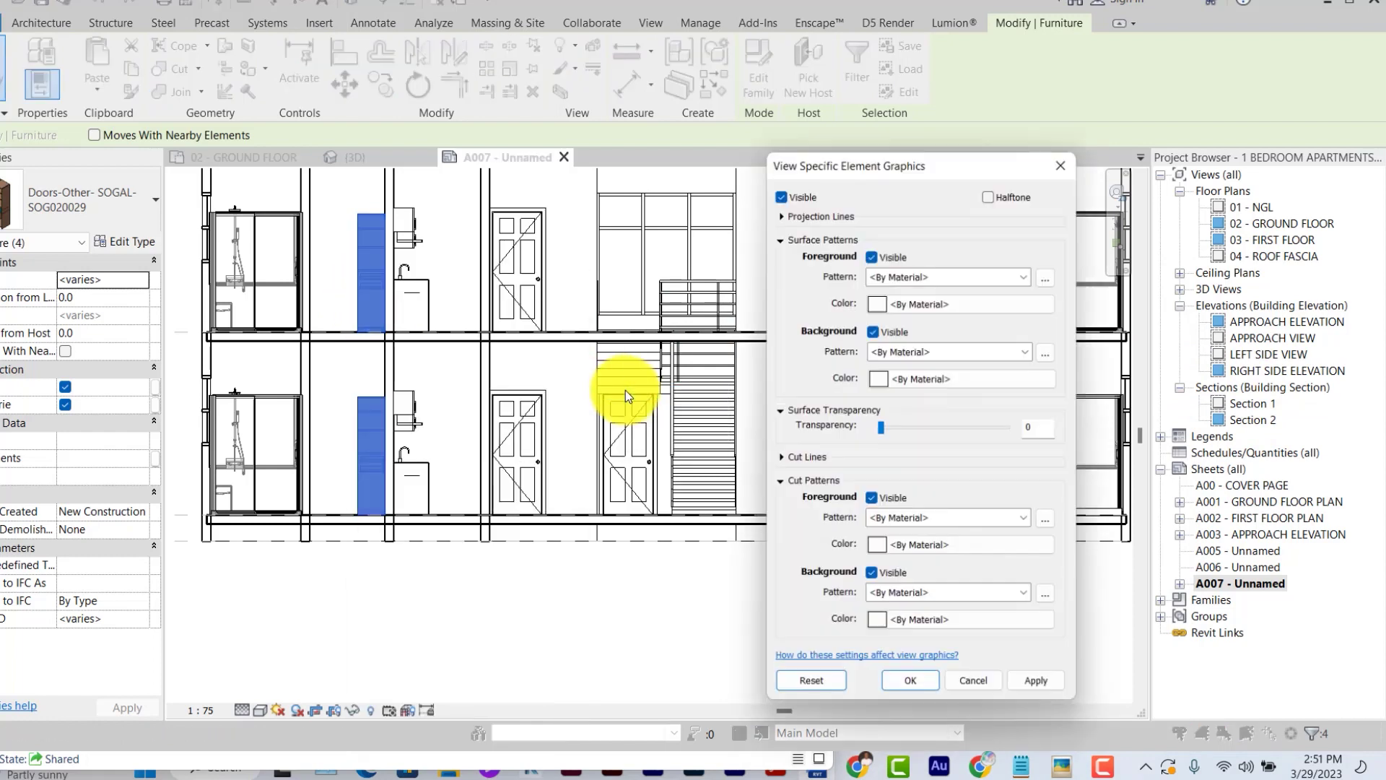
pyautogui.moveTo(885, 428); pyautogui.dragTo(928, 431)
pyautogui.click(1037, 683)
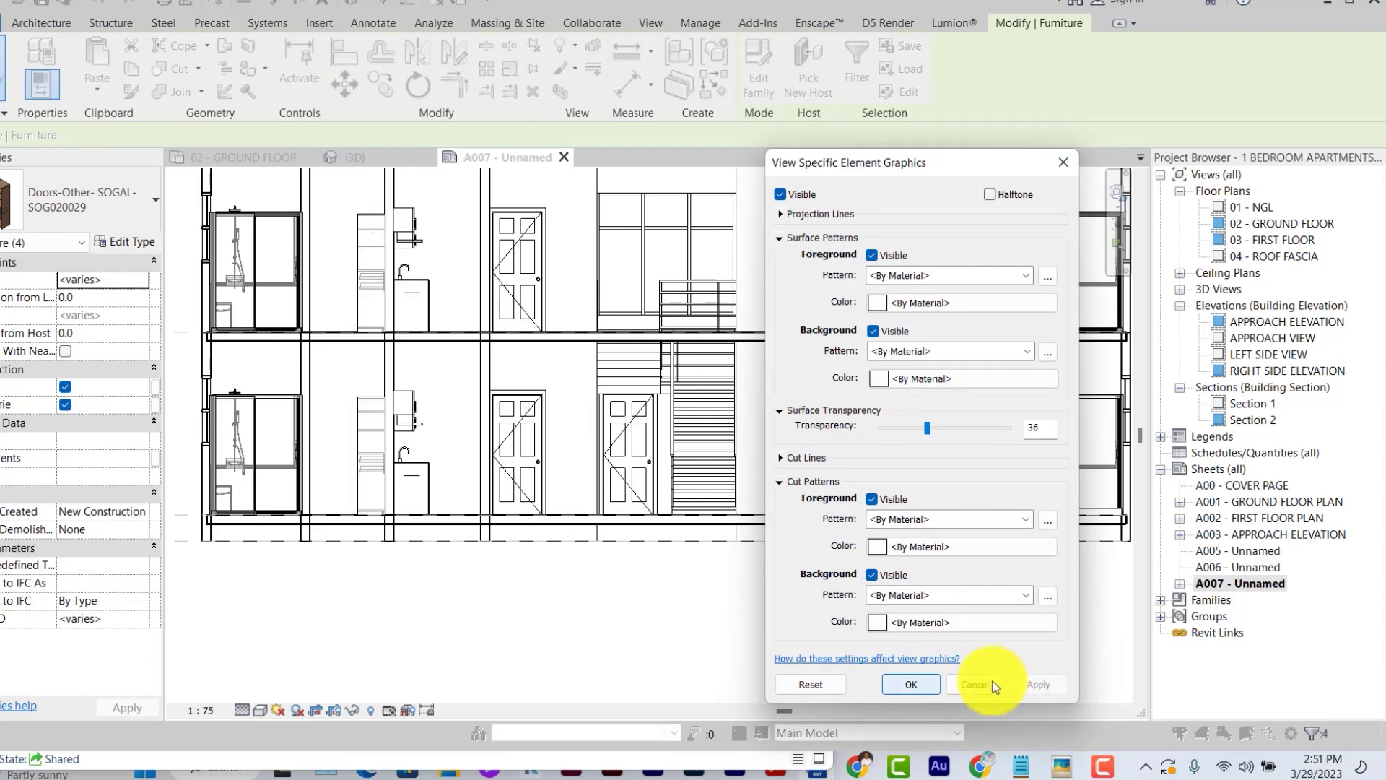
pyautogui.click(899, 687)
pyautogui.click(898, 687)
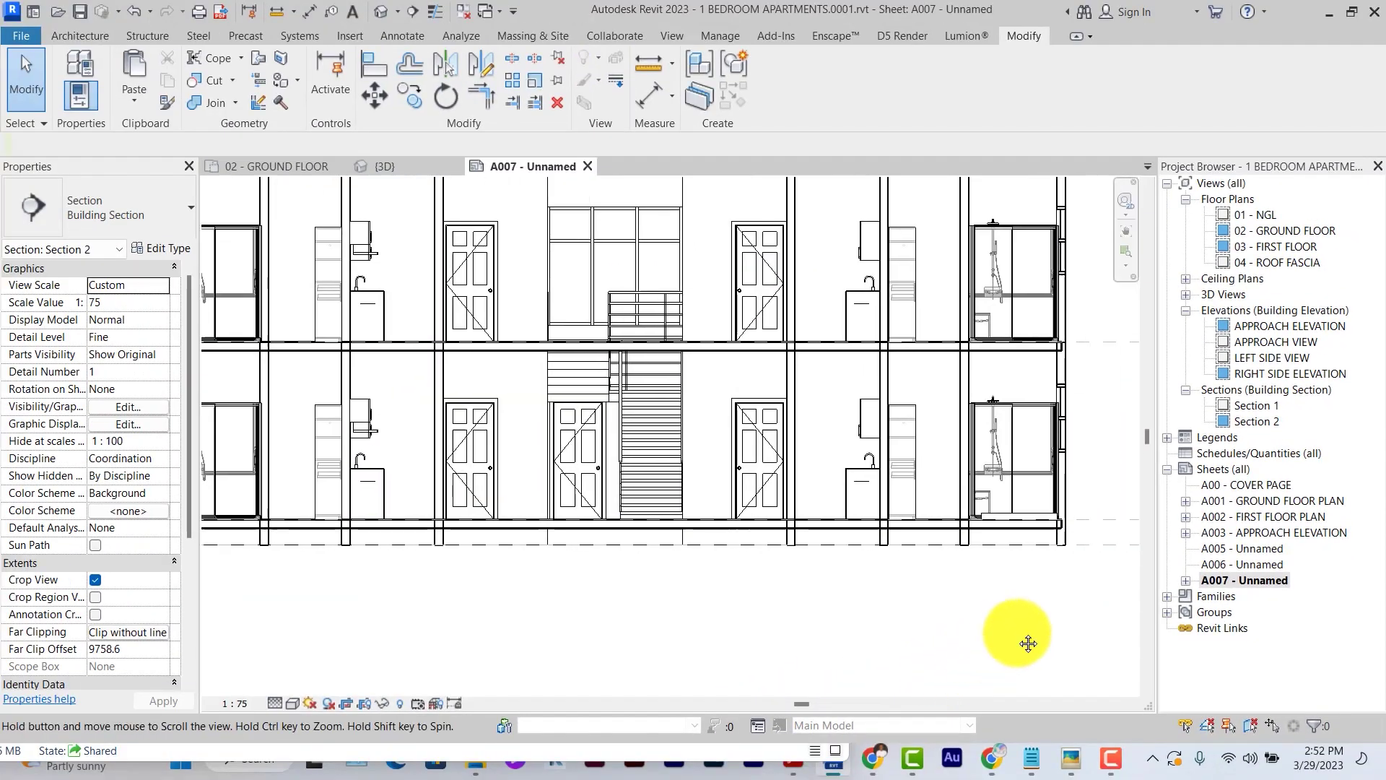
# Examine the Section 2 view on sheet A007, both up close and as placed on the whole sheet
pyautogui.moveTo(1028, 643); pyautogui.dragTo(1018, 634, button='middle')
pyautogui.scroll(-1, 1018, 634)
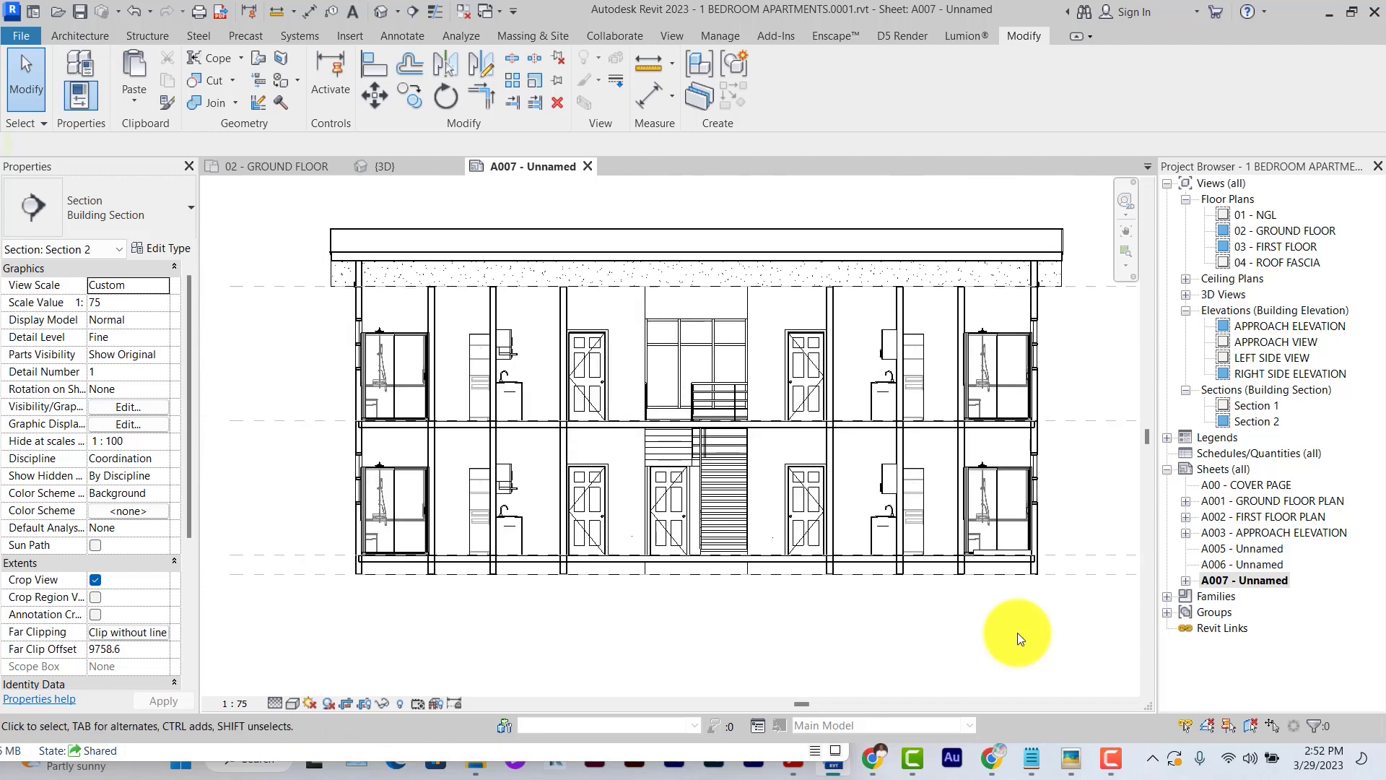
pyautogui.scroll(1, 1016, 632)
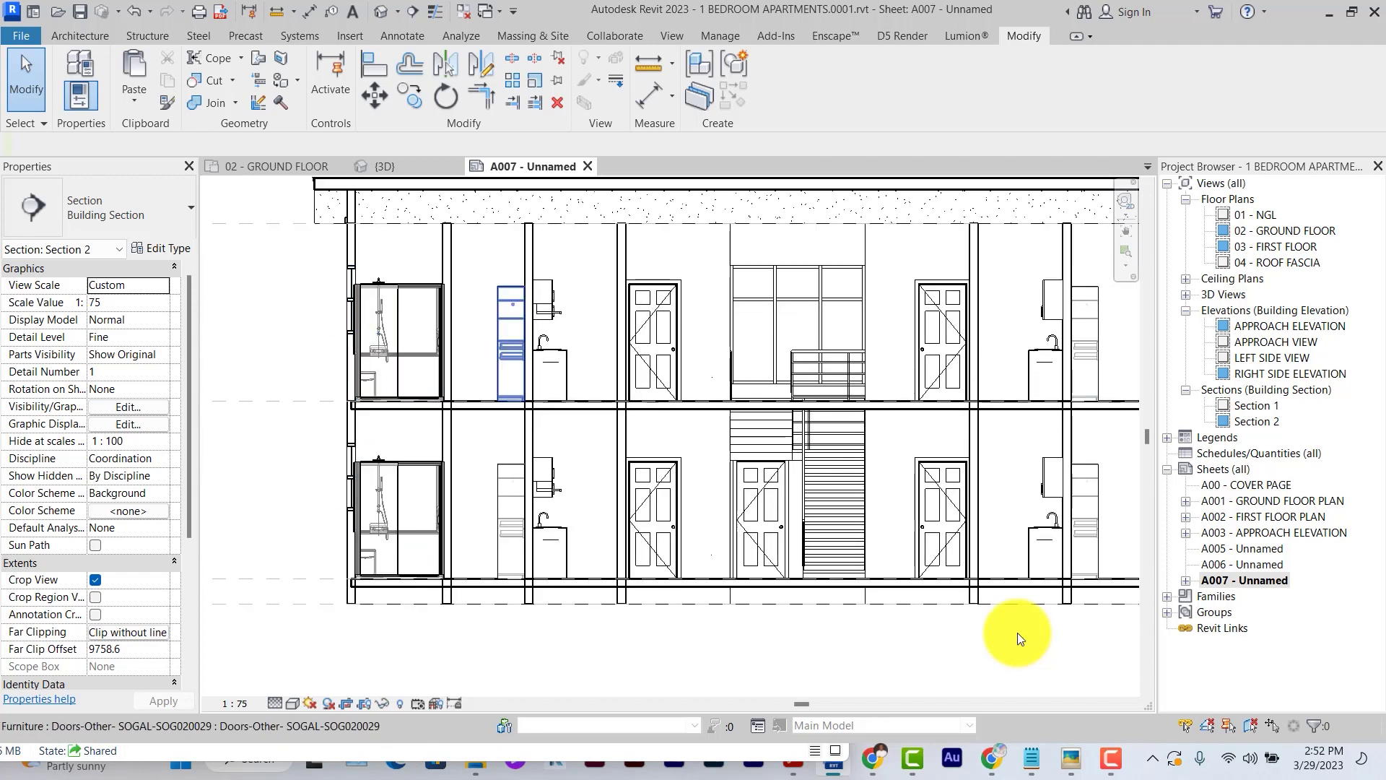
pyautogui.scroll(1, 1016, 632)
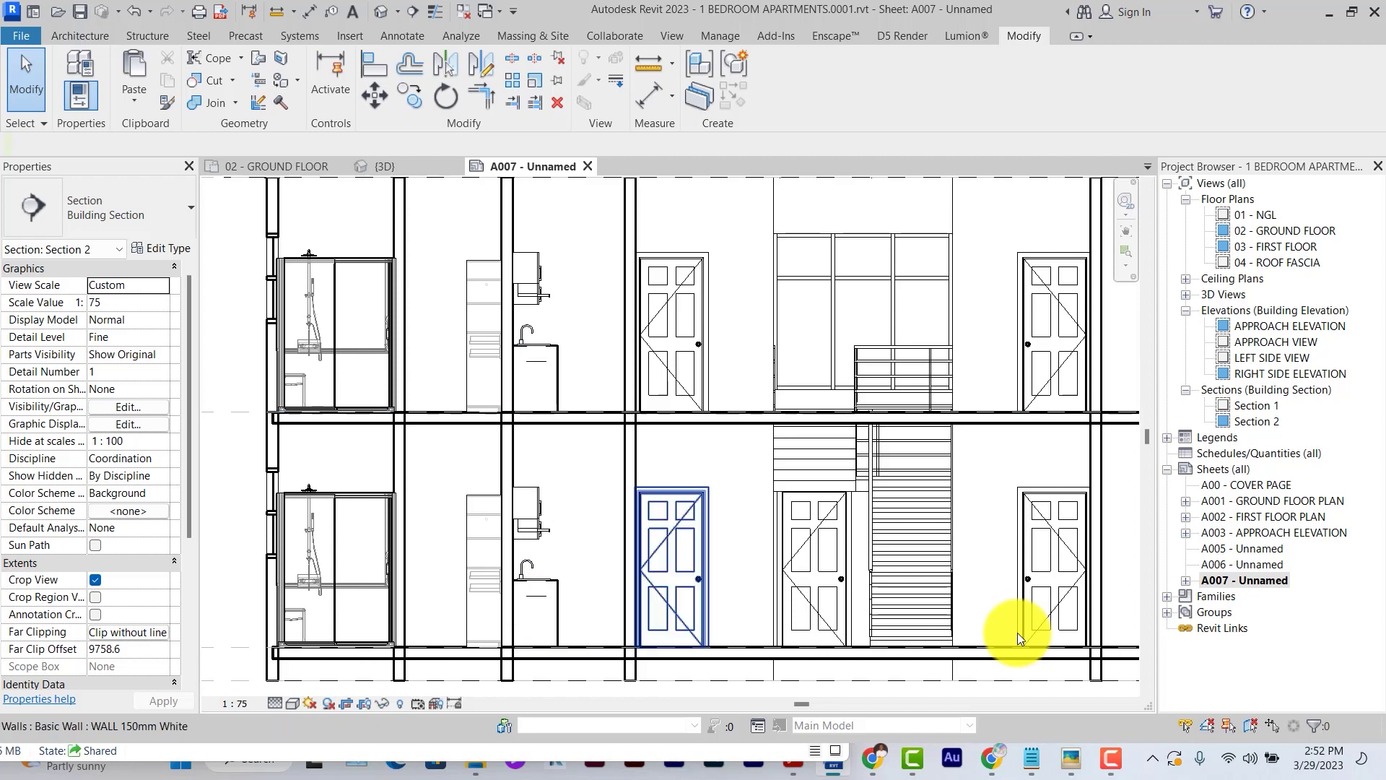
pyautogui.scroll(-3, 1016, 632)
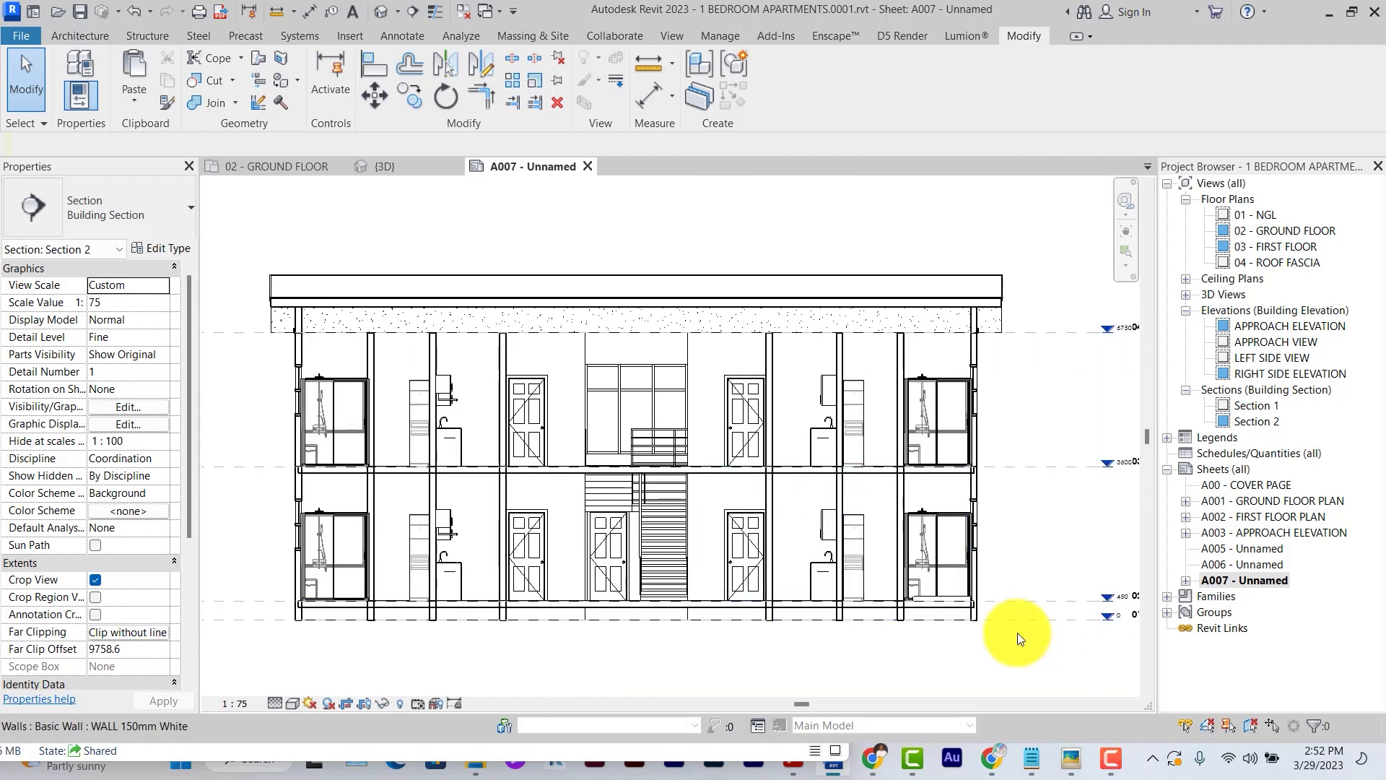
pyautogui.scroll(-2, 1017, 633)
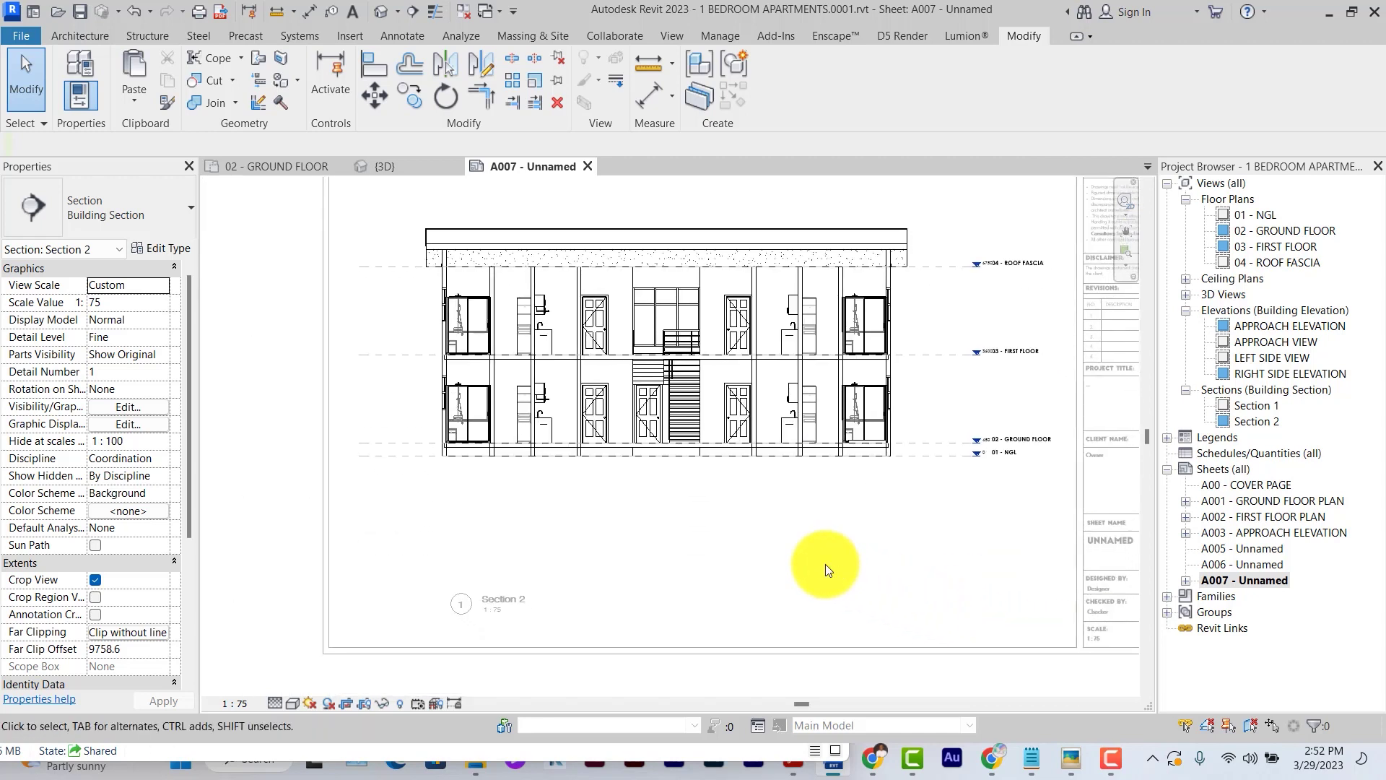
pyautogui.doubleClick(825, 565)
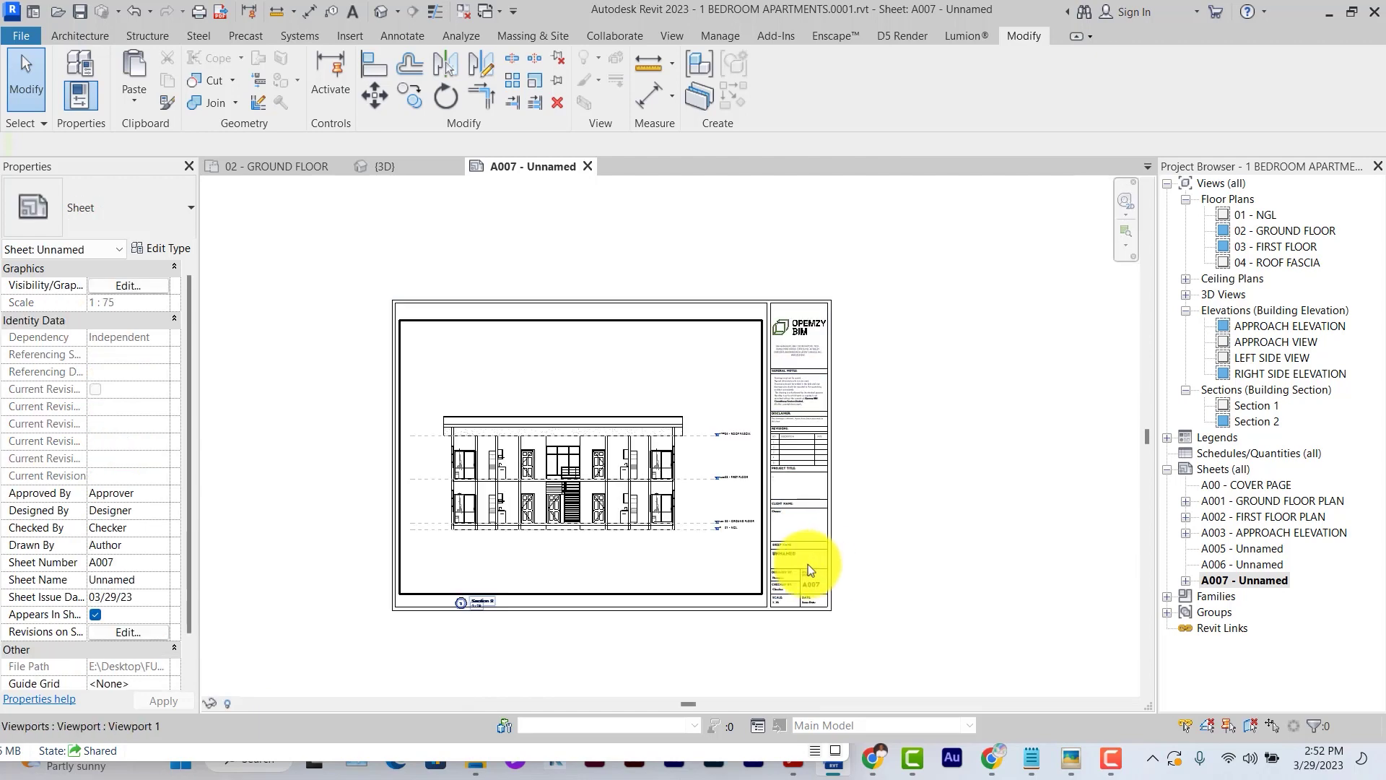
pyautogui.scroll(1, 650, 561)
pyautogui.click(639, 562)
pyautogui.doubleClick(638, 562)
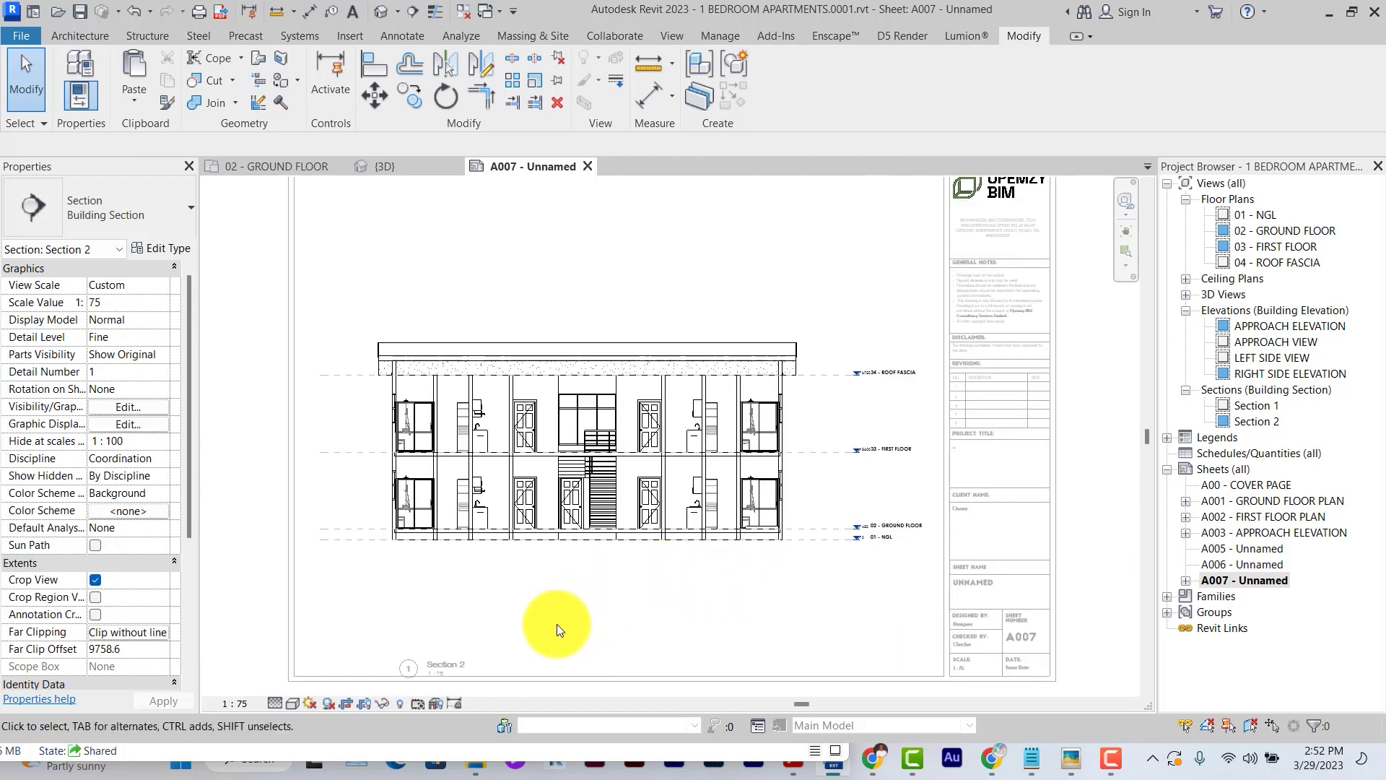
pyautogui.scroll(2, 566, 634)
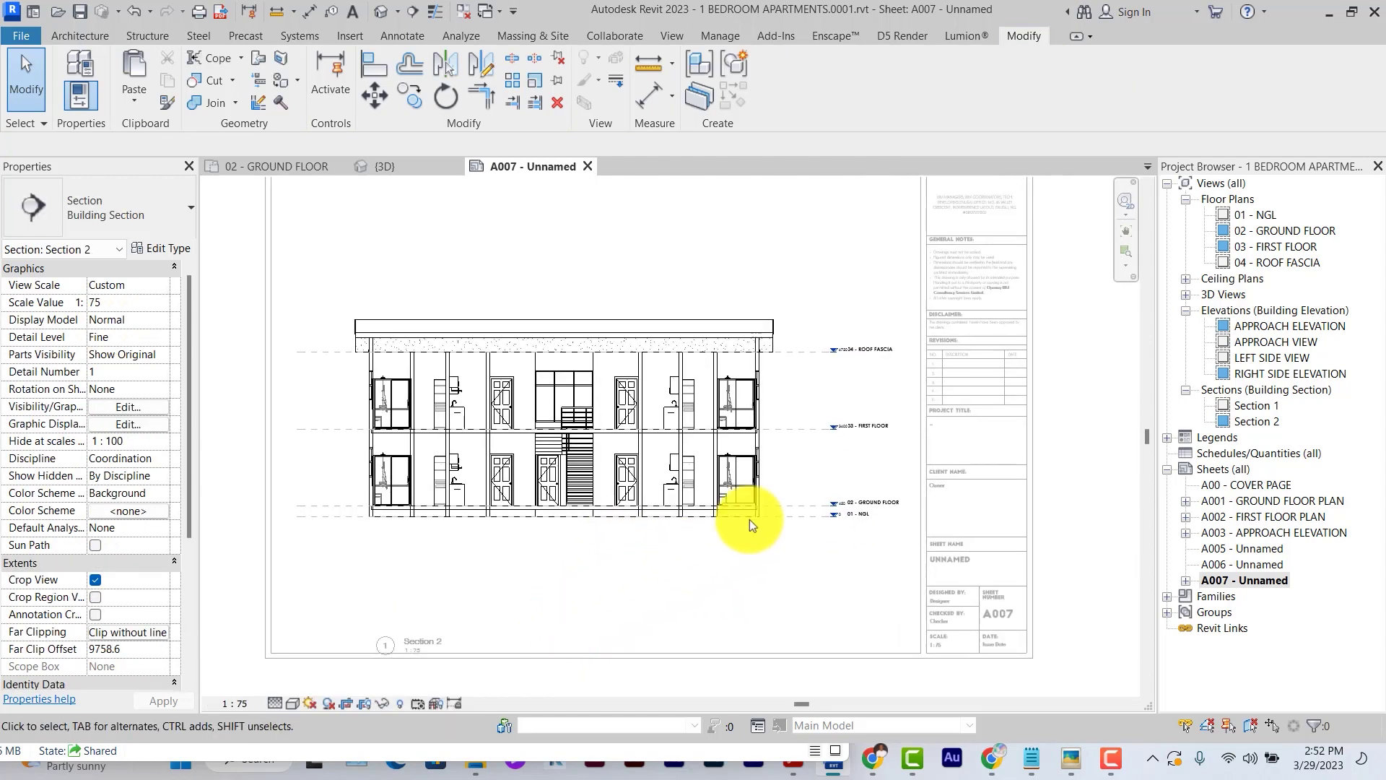
# Check the room tags on the 02 - GROUND FLOOR plan, then return to sheet A007 and activate the Section 2 view
pyautogui.click(1274, 231)
pyautogui.doubleClick(1273, 233)
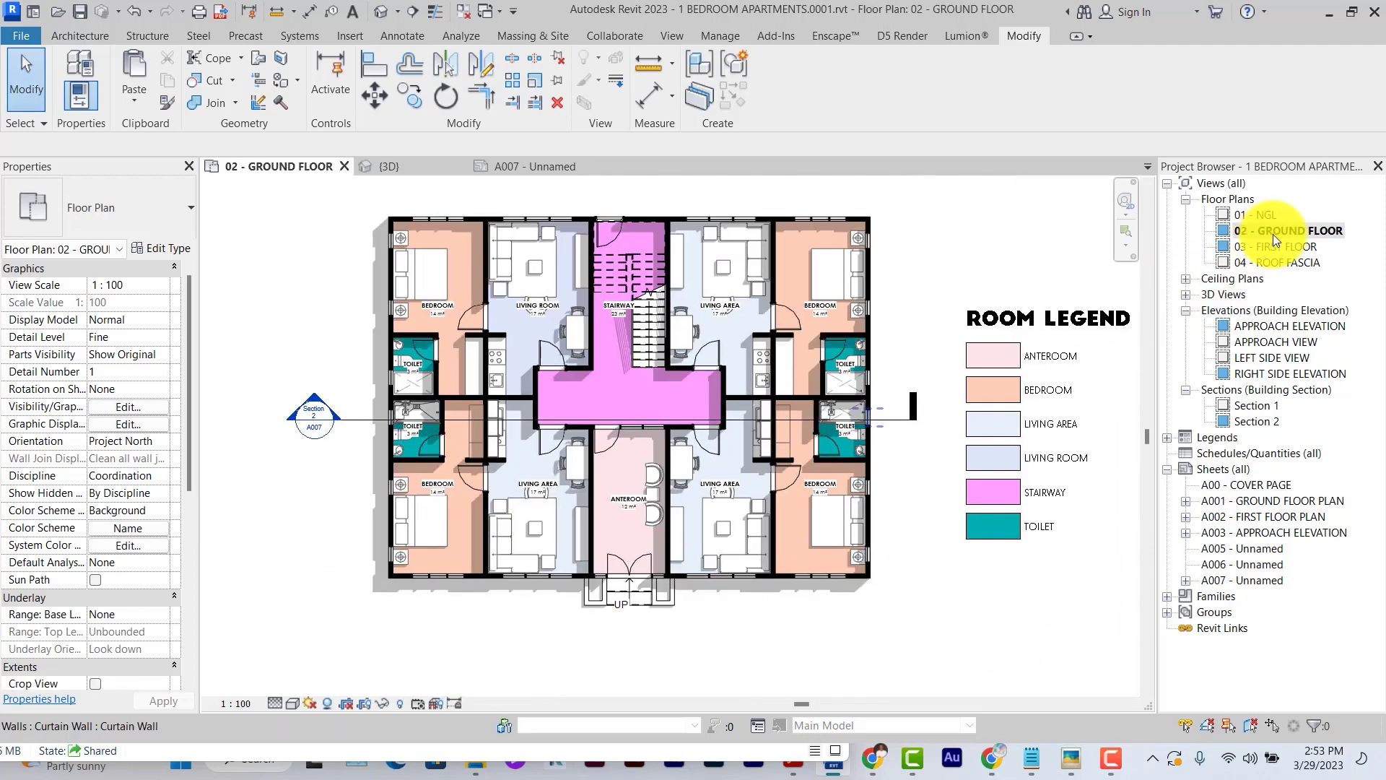
pyautogui.doubleClick(1248, 581)
pyautogui.doubleClick(530, 540)
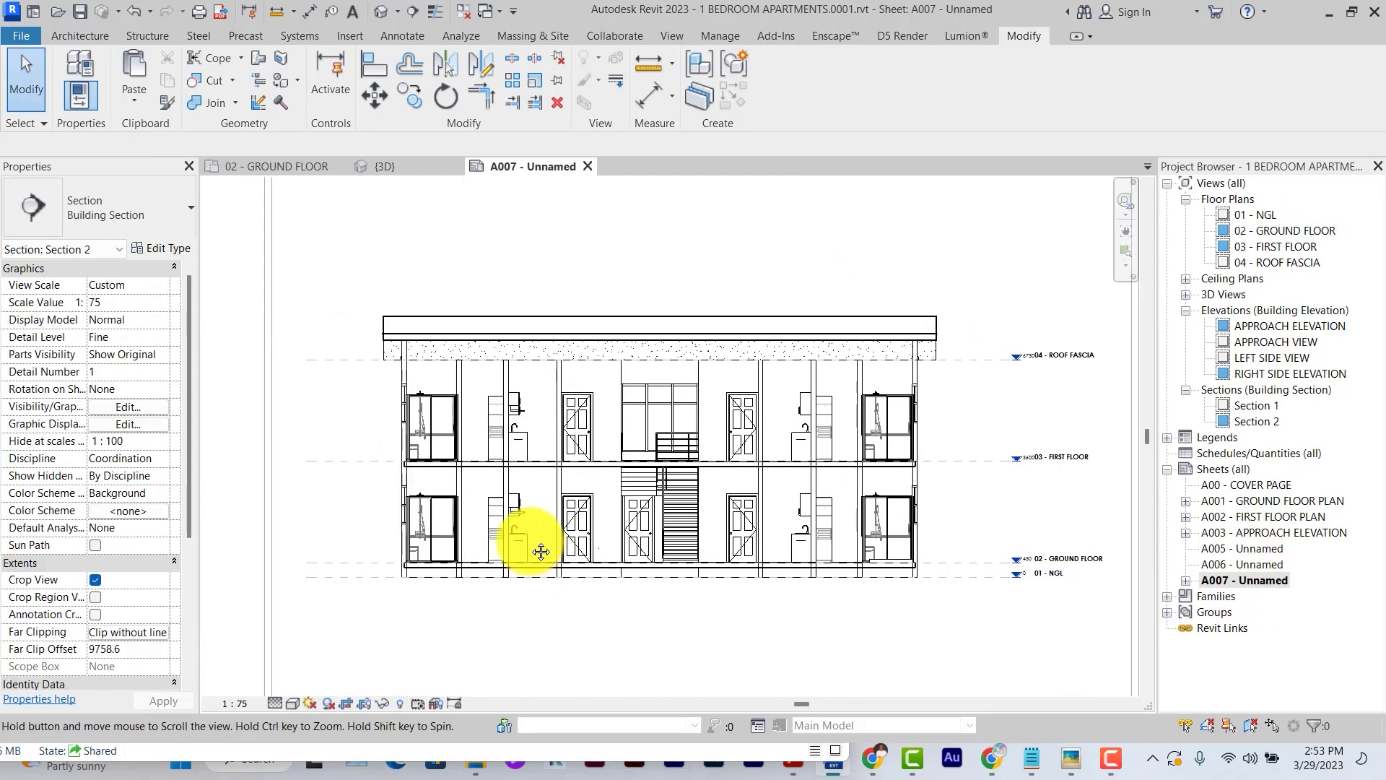
# Tag all untagged rooms in the section with Room Tag London MM 2 : Room Tag With Area, horizontal and without leaders
pyautogui.click(408, 36)
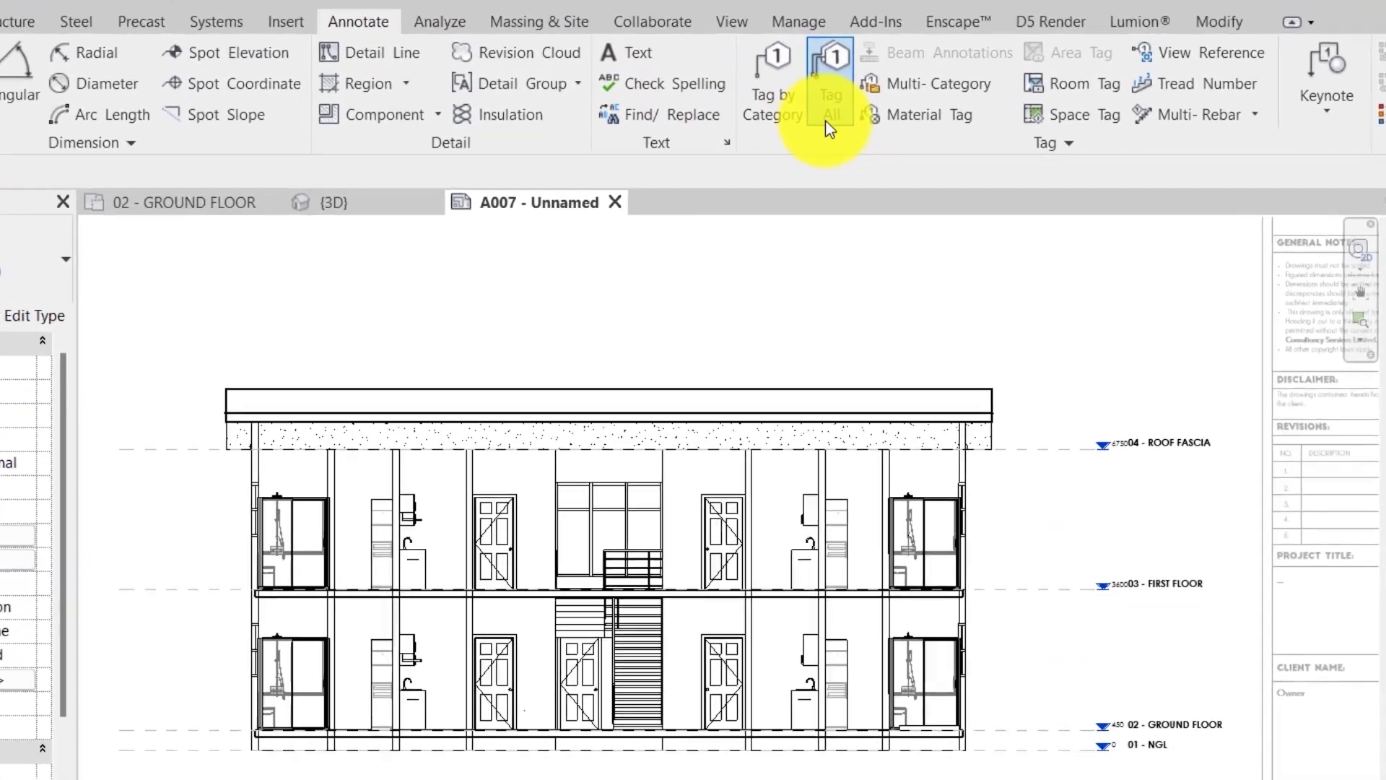
pyautogui.click(743, 76)
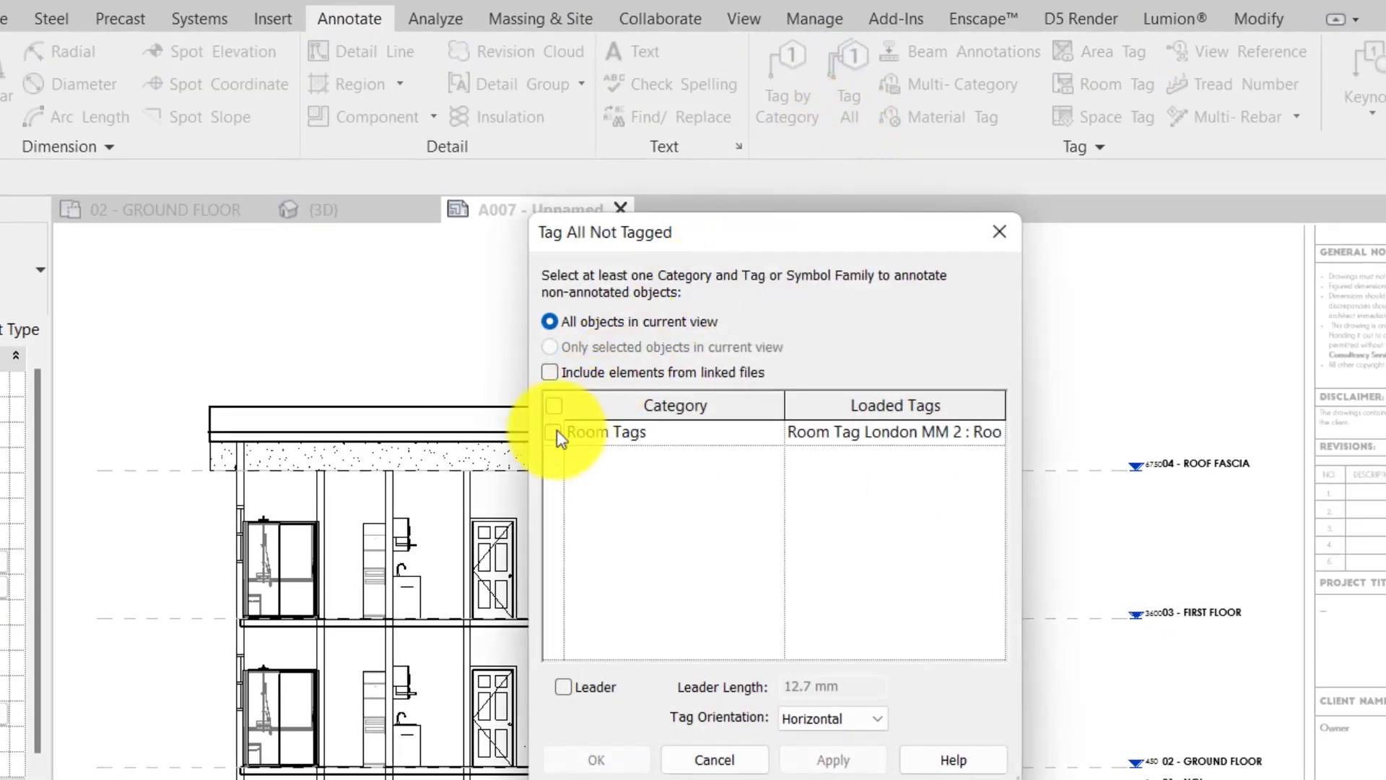
pyautogui.click(552, 432)
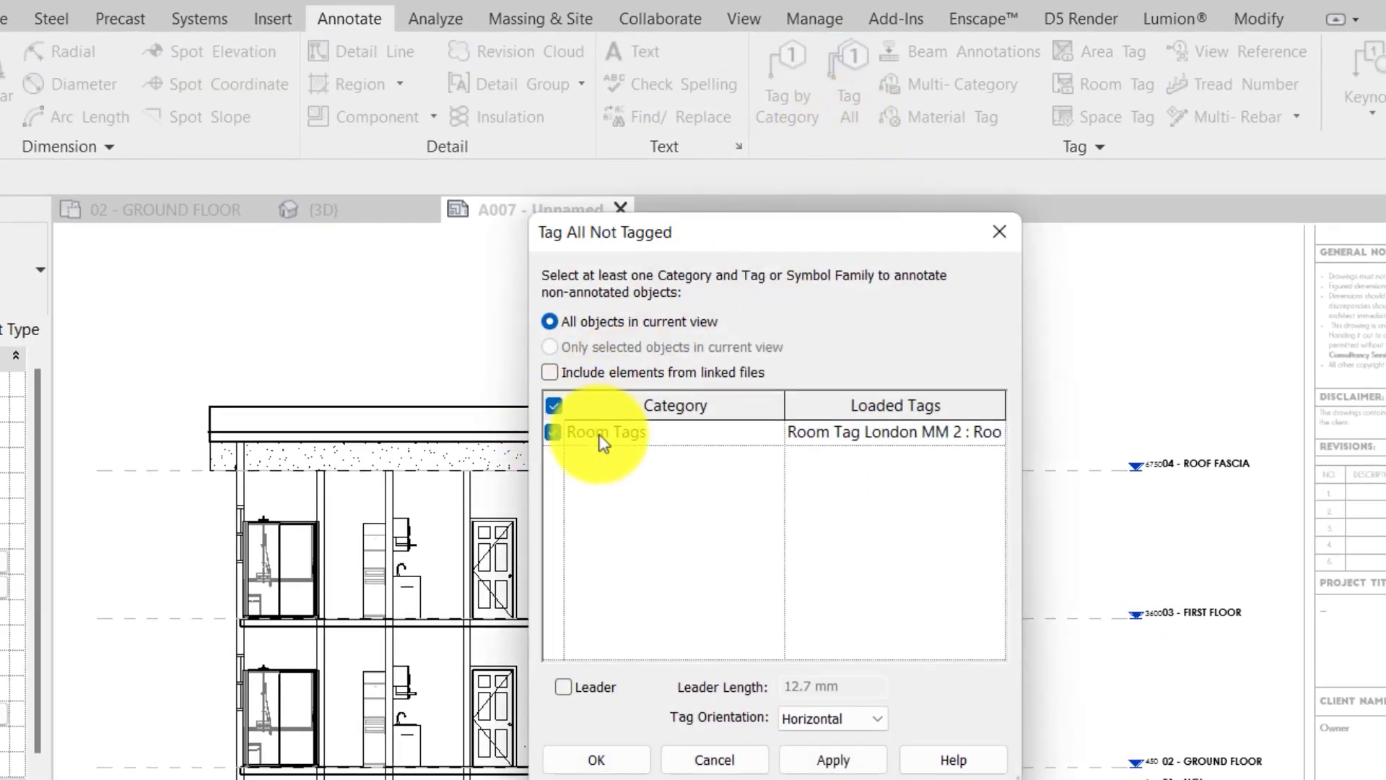
pyautogui.click(983, 431)
pyautogui.click(990, 432)
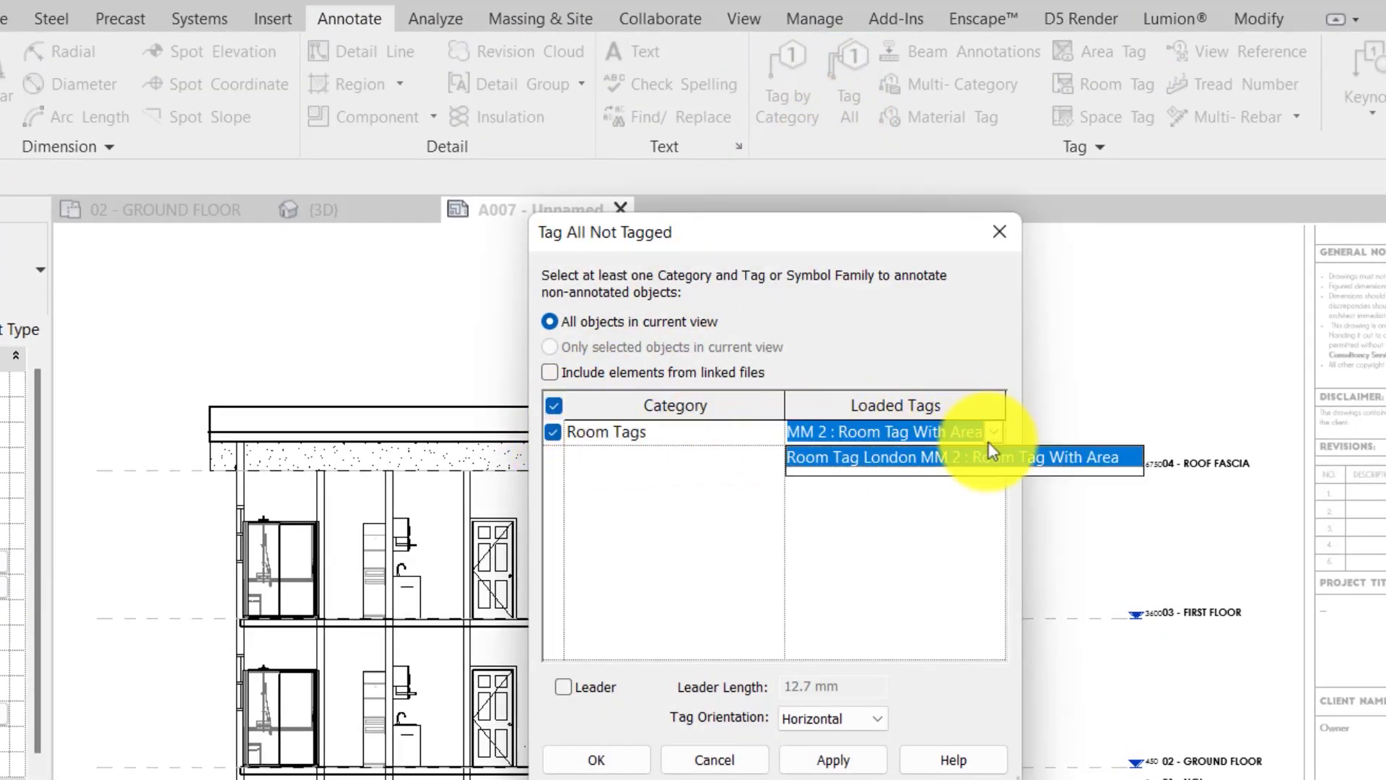
pyautogui.click(985, 457)
pyautogui.click(835, 759)
pyautogui.click(596, 767)
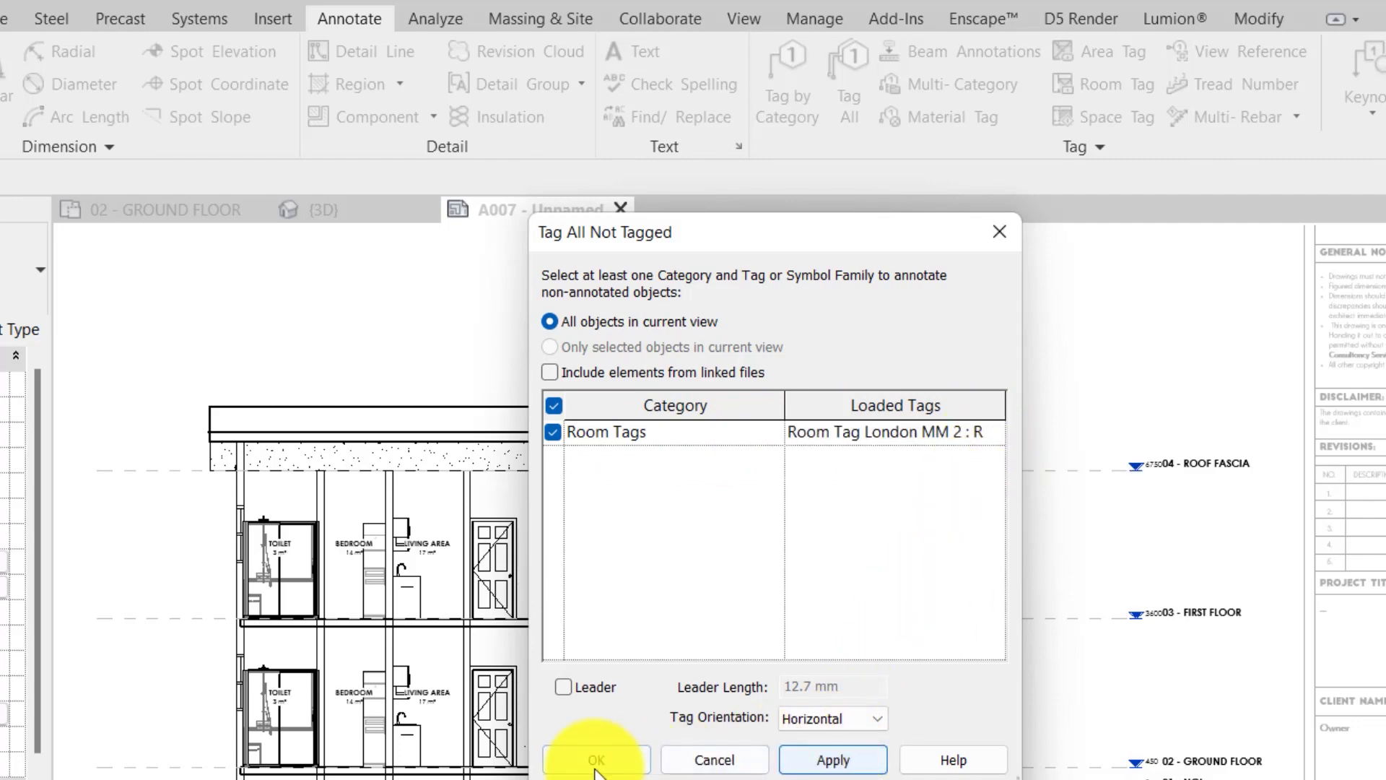
# Move the toilet, bedroom and living area tags at the left end of the first floor up, clear of the fixtures
pyautogui.scroll(4, 595, 771)
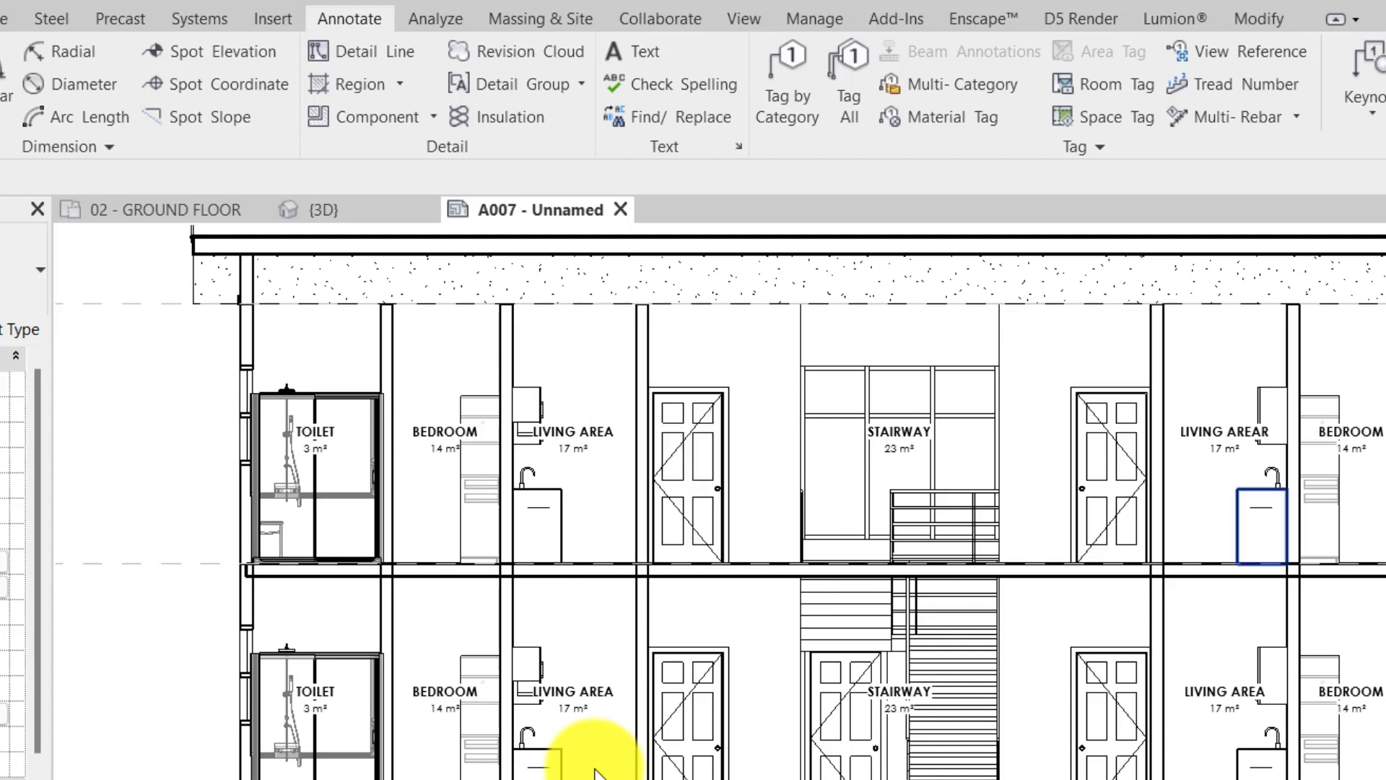
pyautogui.scroll(2, 347, 530)
pyautogui.scroll(2, 340, 518)
pyautogui.scroll(1, 340, 519)
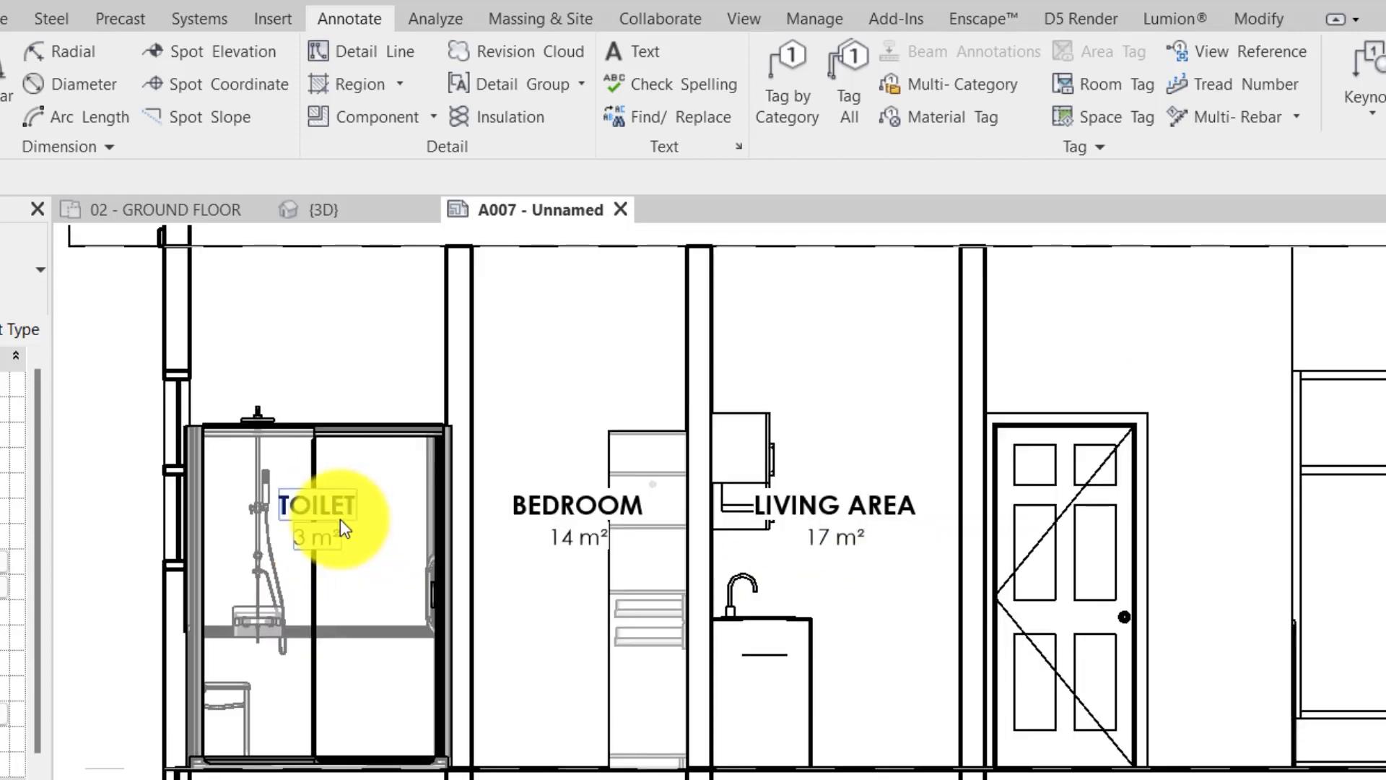
pyautogui.click(338, 521)
pyautogui.moveTo(322, 534); pyautogui.dragTo(317, 379)
pyautogui.click(572, 534)
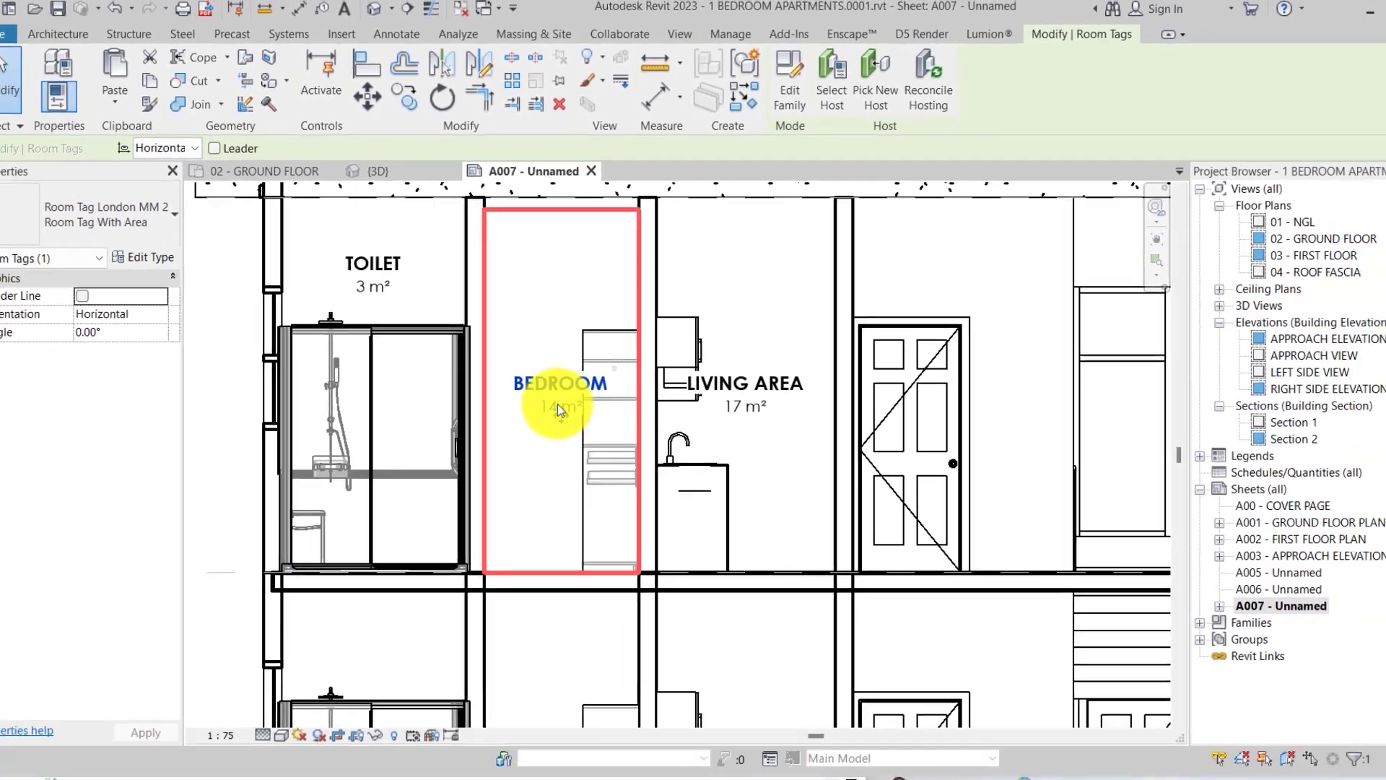
pyautogui.moveTo(558, 404); pyautogui.dragTo(564, 285)
pyautogui.click(743, 383)
pyautogui.moveTo(738, 395); pyautogui.dragTo(734, 284)
# Move the first-floor stairway tag and the right-hand living area, bedroom and toilet tags up in line with the other first-floor tags
pyautogui.scroll(-2, 733, 284)
pyautogui.moveTo(1006, 290); pyautogui.dragTo(712, 325, button='middle')
pyautogui.scroll(2, 742, 392)
pyautogui.click(741, 392)
pyautogui.scroll(-1, 744, 415)
pyautogui.scroll(-1, 743, 414)
pyautogui.click(759, 383)
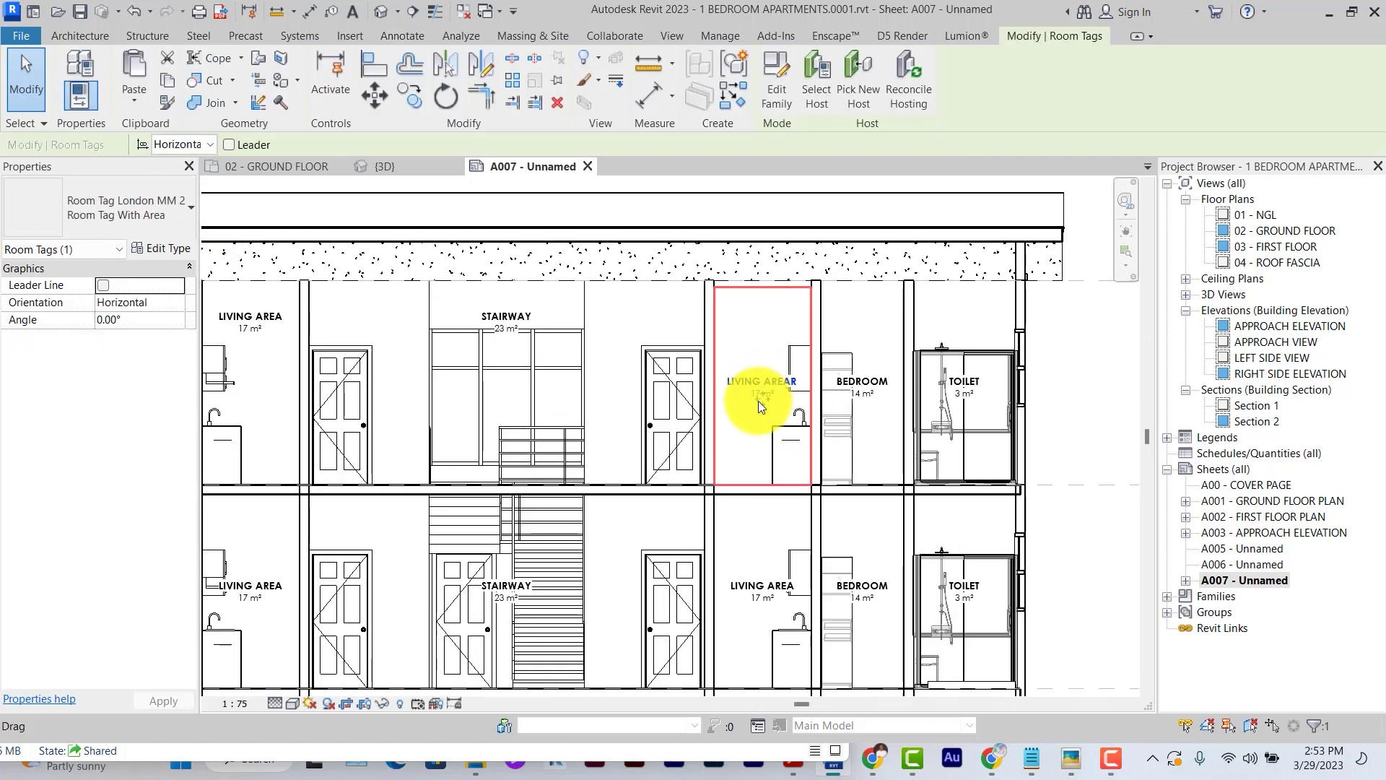
pyautogui.moveTo(759, 400); pyautogui.dragTo(765, 330)
pyautogui.click(884, 385)
pyautogui.moveTo(876, 378); pyautogui.dragTo(862, 334)
pyautogui.click(976, 386)
pyautogui.moveTo(966, 394); pyautogui.dragTo(968, 322)
pyautogui.press('Escape')
pyautogui.scroll(-4, 968, 322)
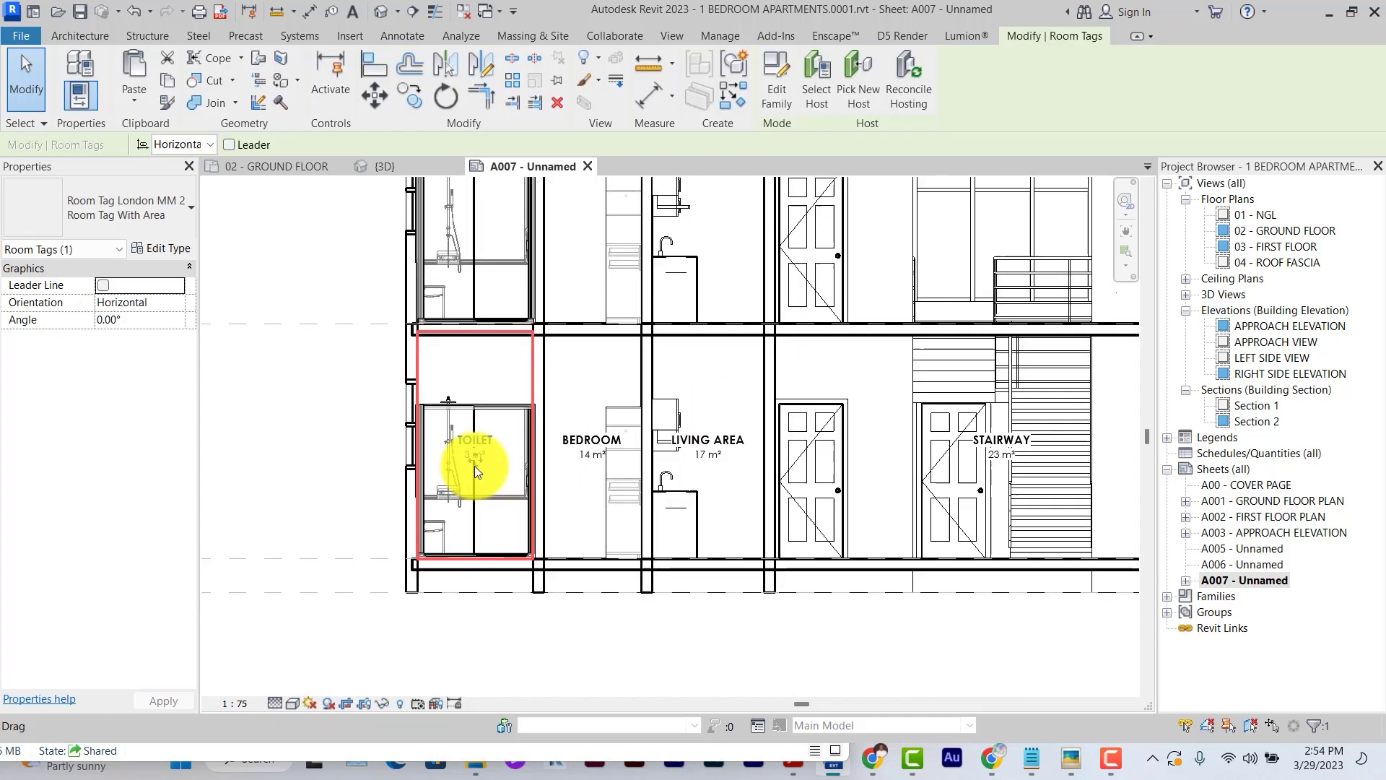
# Move the ground-floor toilet, bedroom and living area tags up near the ceiling, clear of the fixtures
pyautogui.moveTo(475, 467); pyautogui.dragTo(488, 400)
pyautogui.click(587, 385)
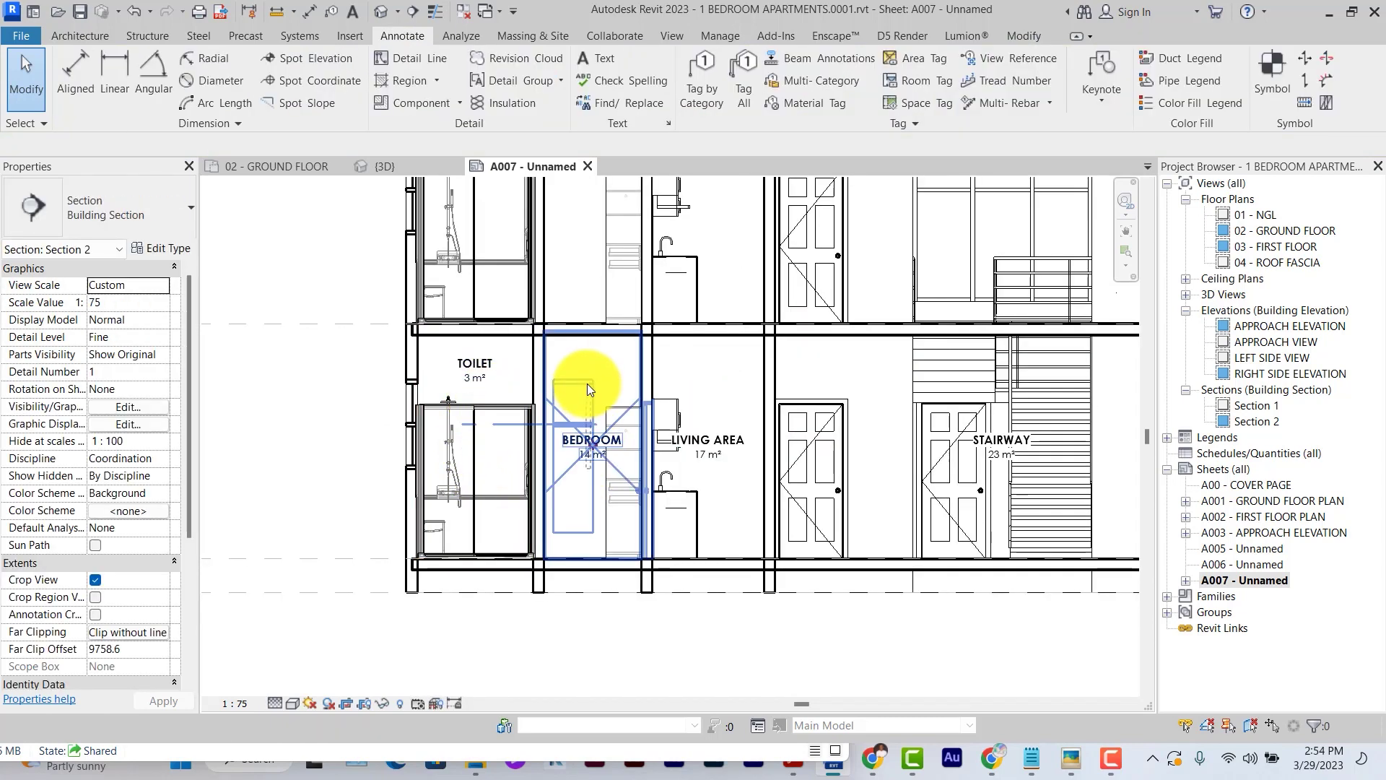
pyautogui.press('Escape')
pyautogui.click(591, 452)
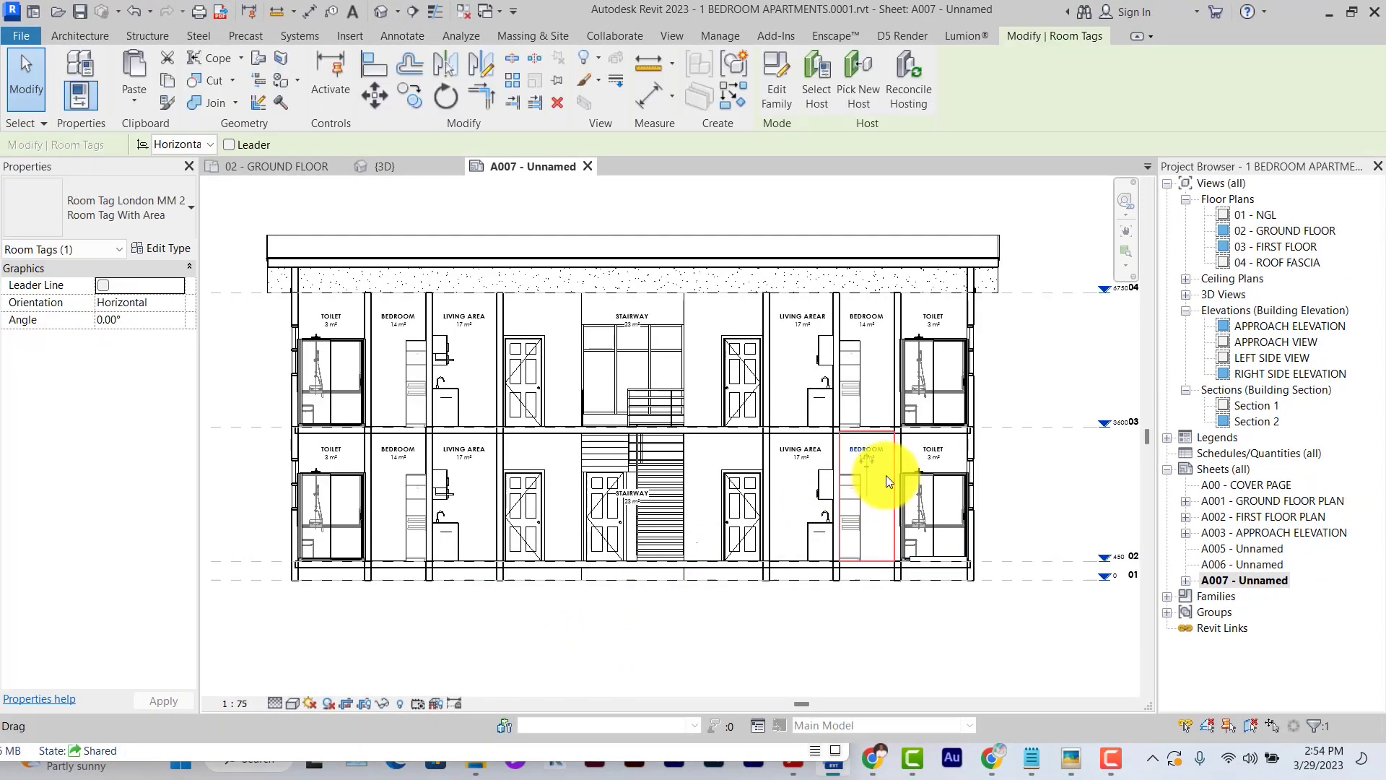
# Open the selected bedroom tag's family for editing and select its Room name label
pyautogui.scroll(2, 886, 476)
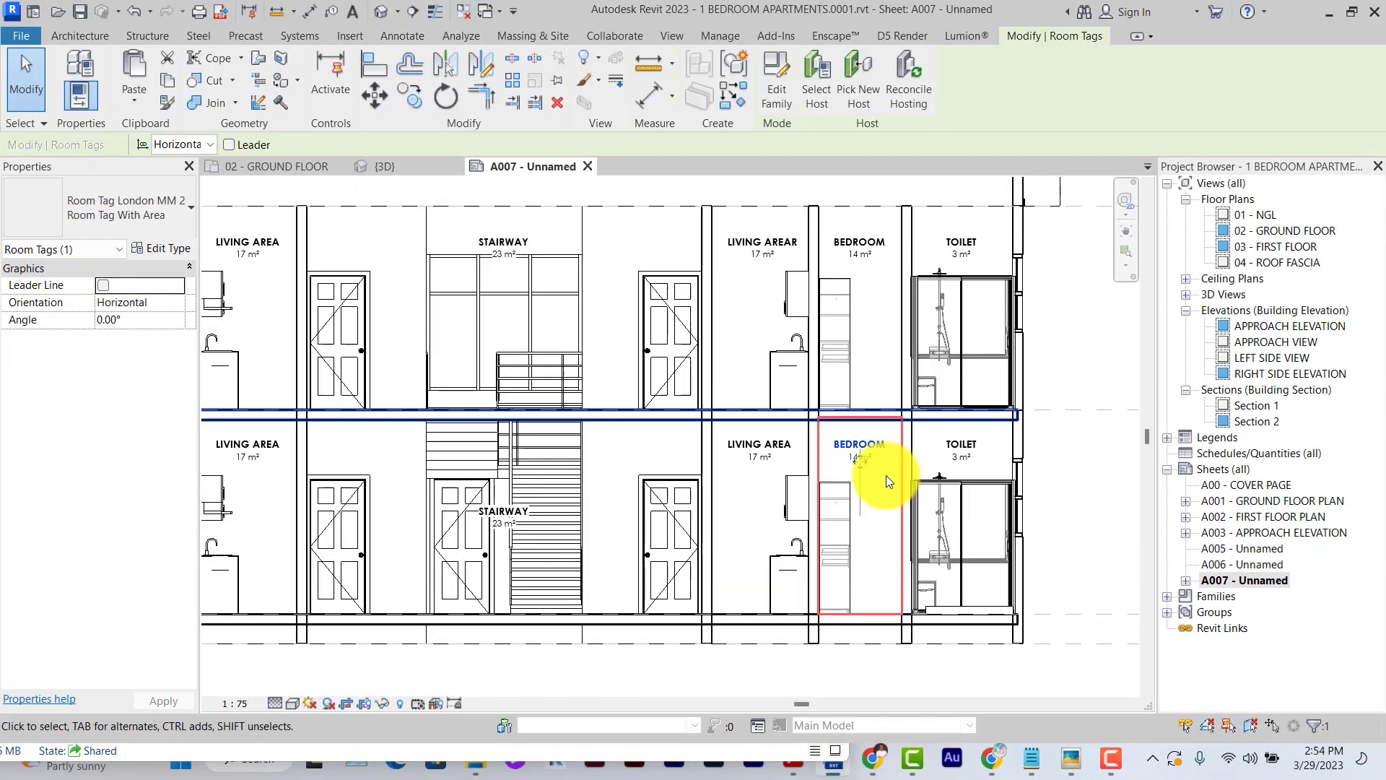
pyautogui.click(770, 96)
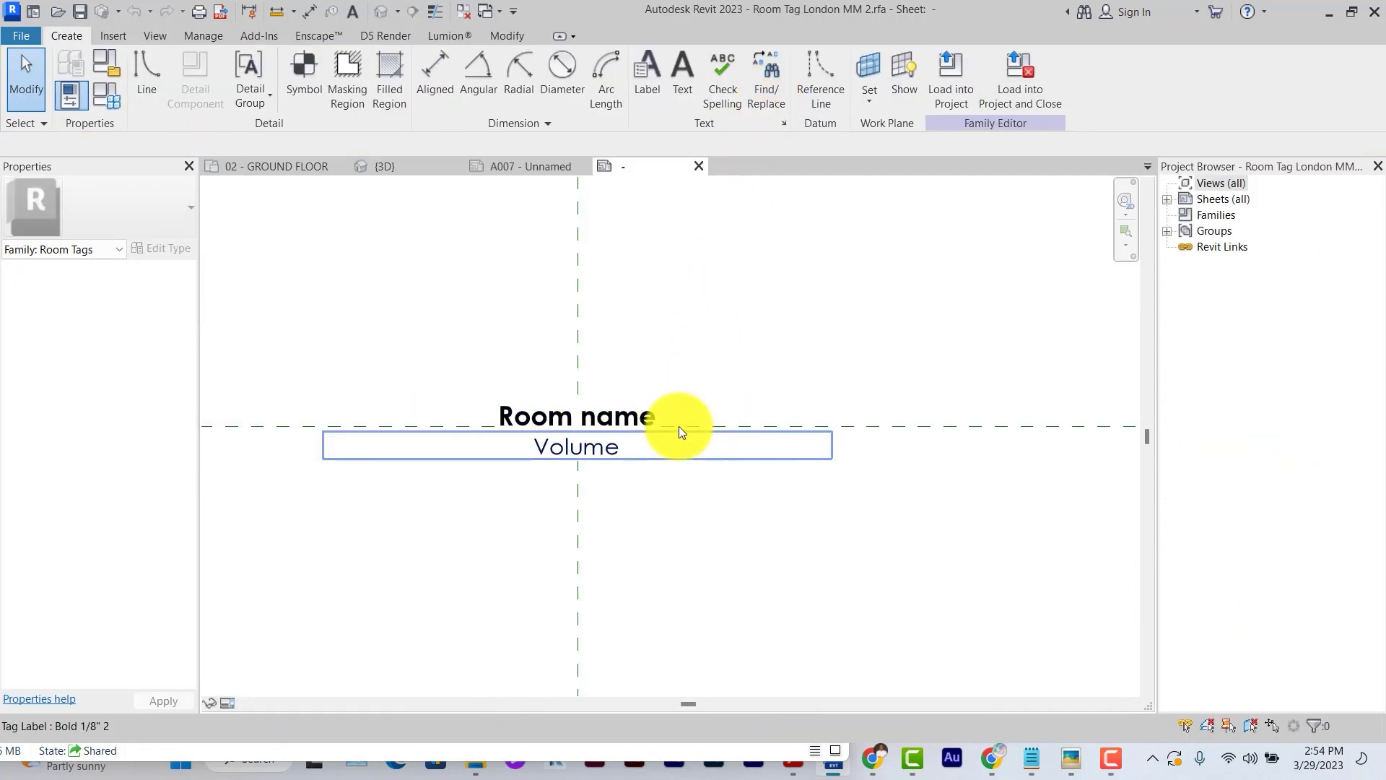
pyautogui.click(662, 409)
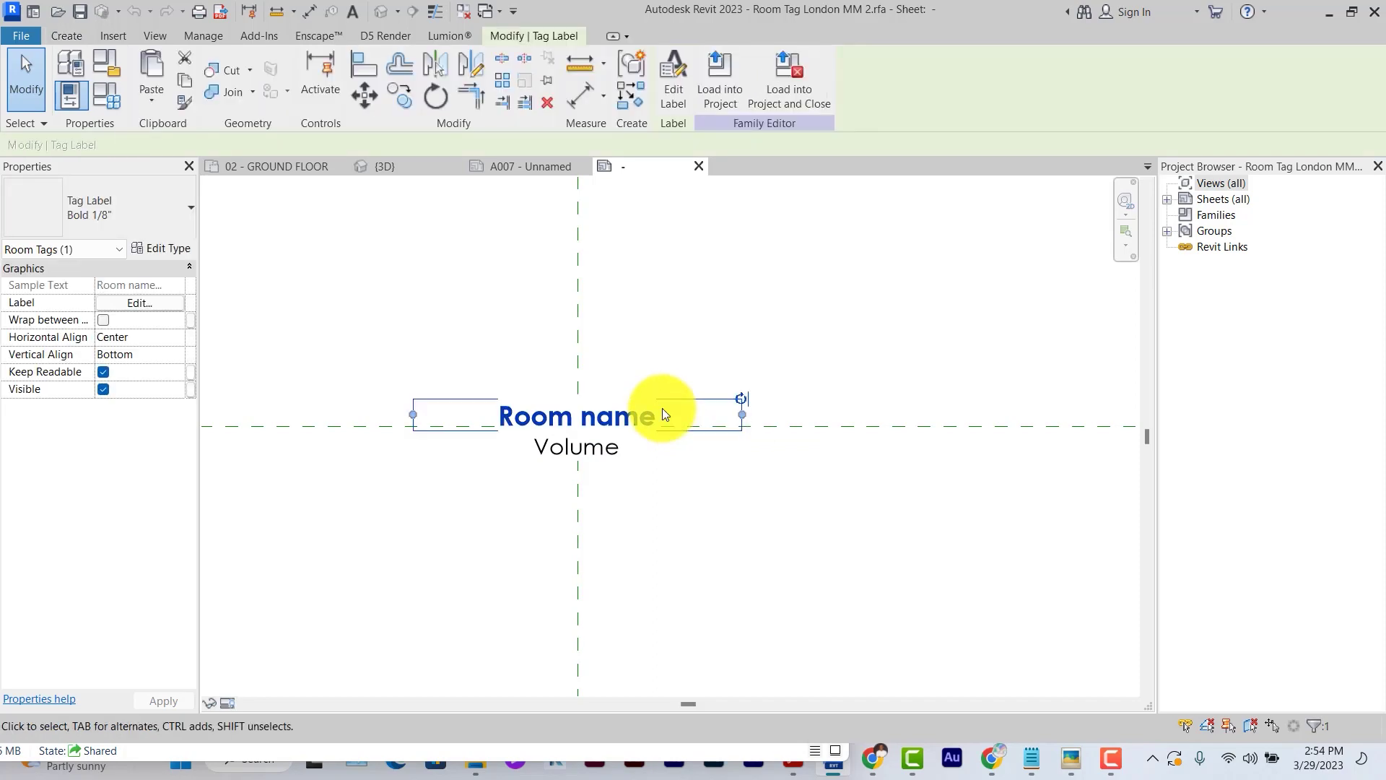
# Set the colour of the Room name label's Bold 1/8" type to red (255, 0, 0)
pyautogui.click(159, 249)
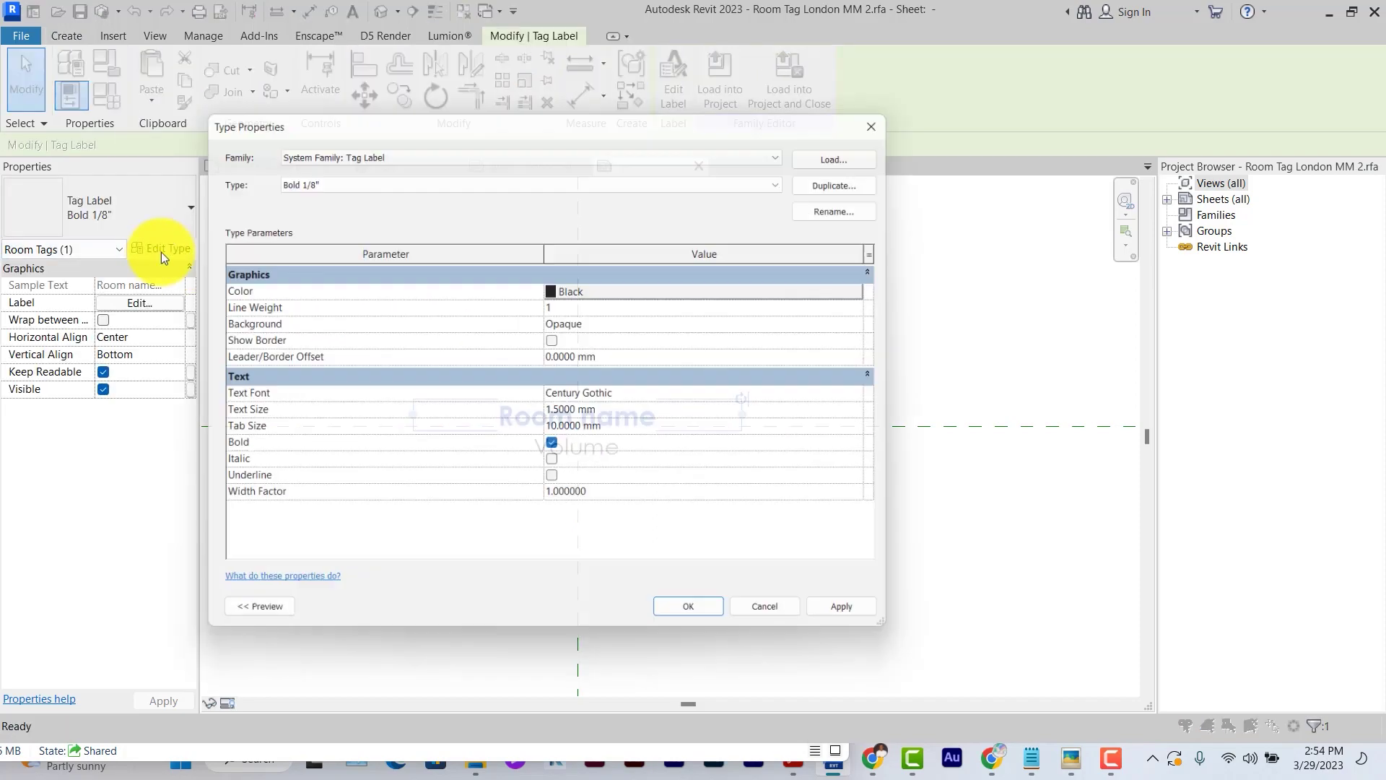
pyautogui.press('Escape')
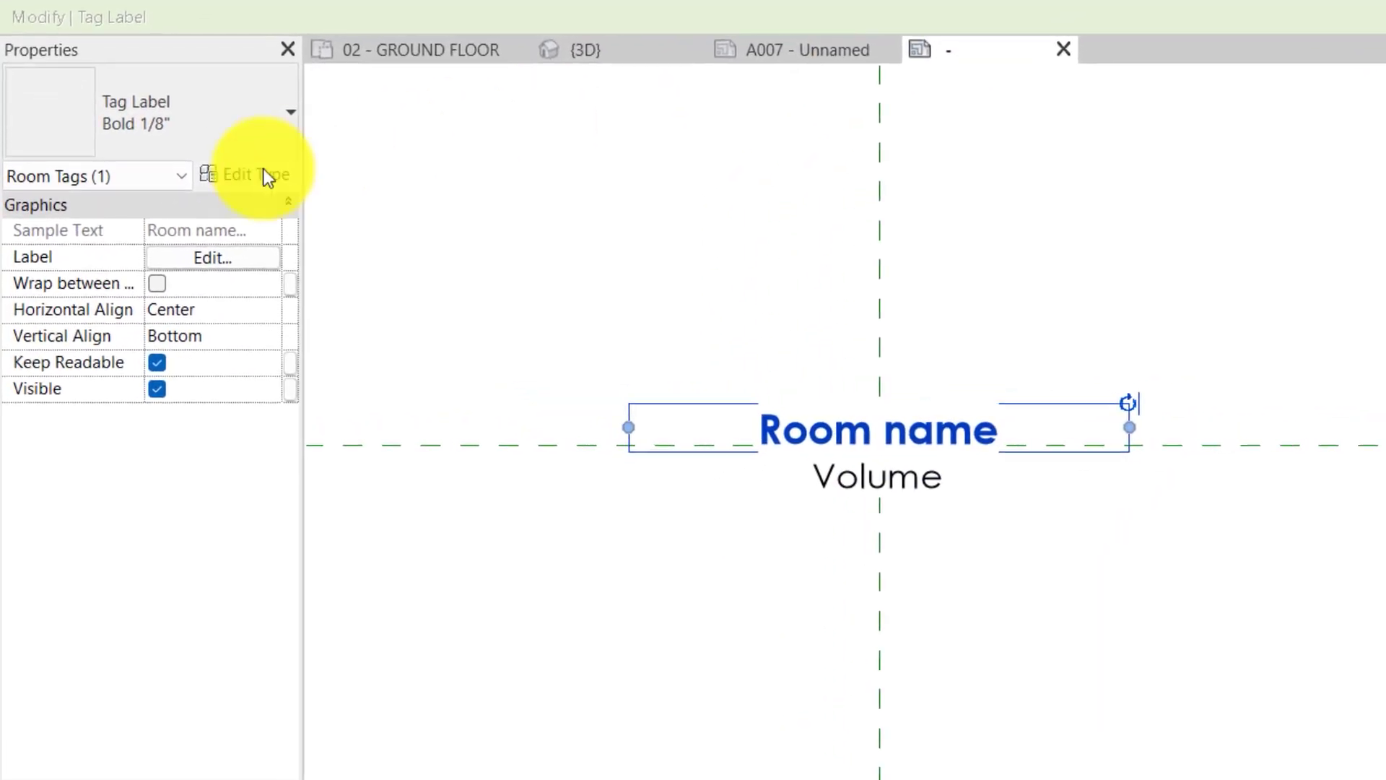
pyautogui.click(206, 209)
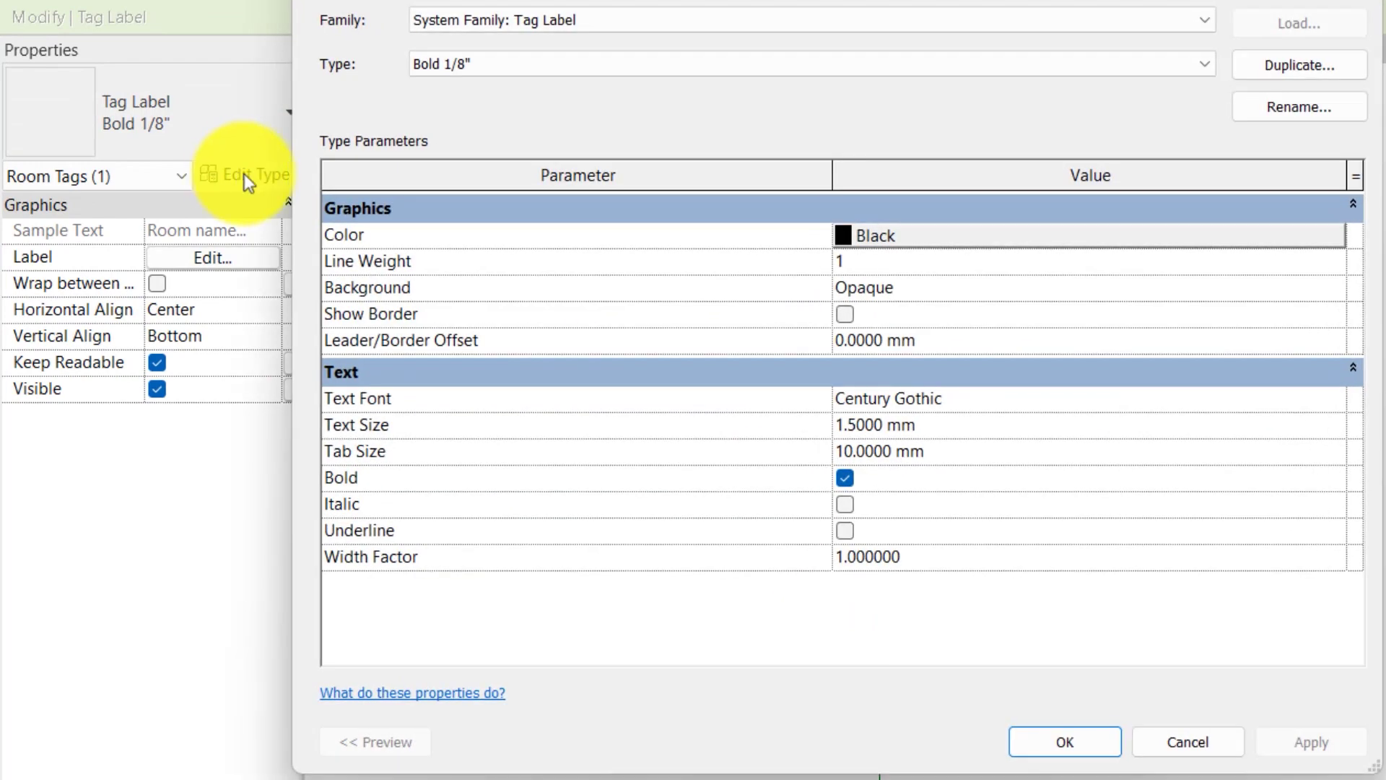
pyautogui.click(903, 236)
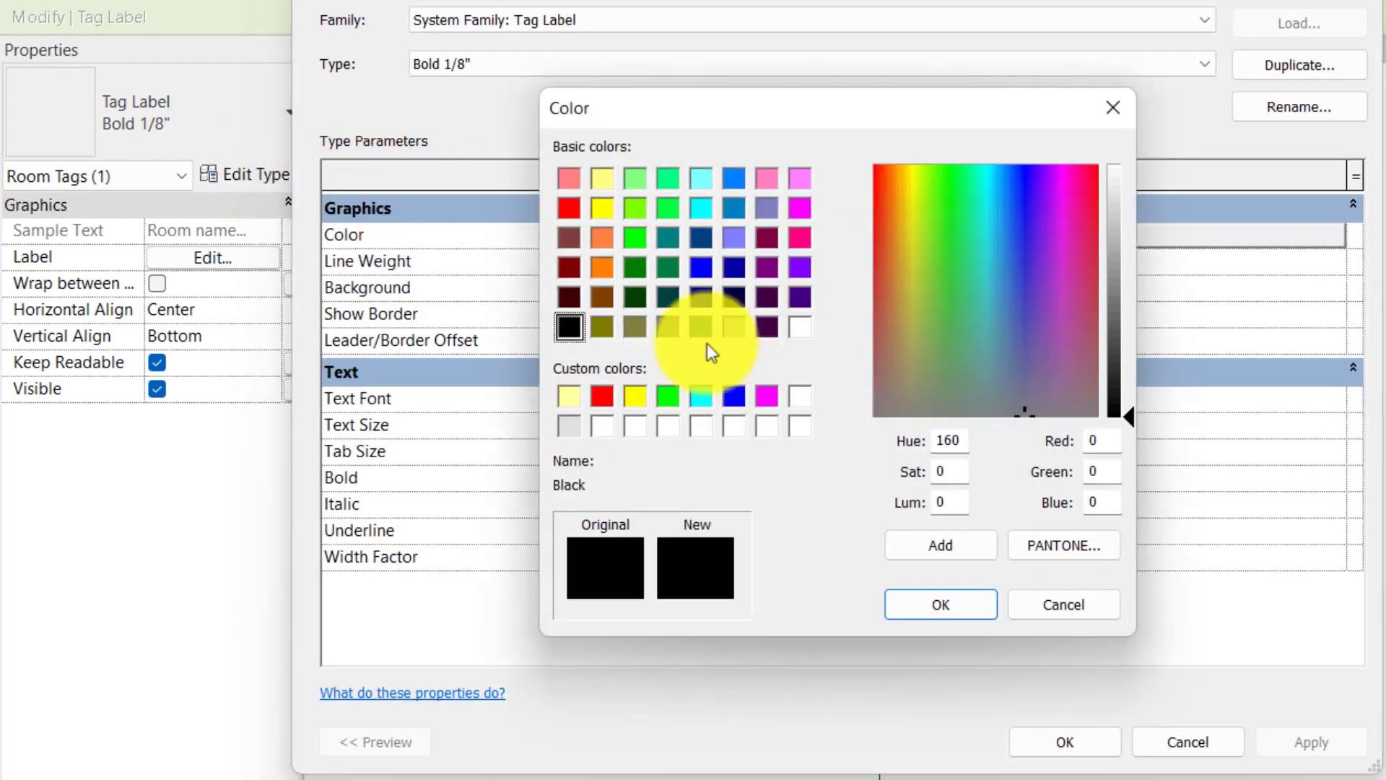
pyautogui.click(608, 397)
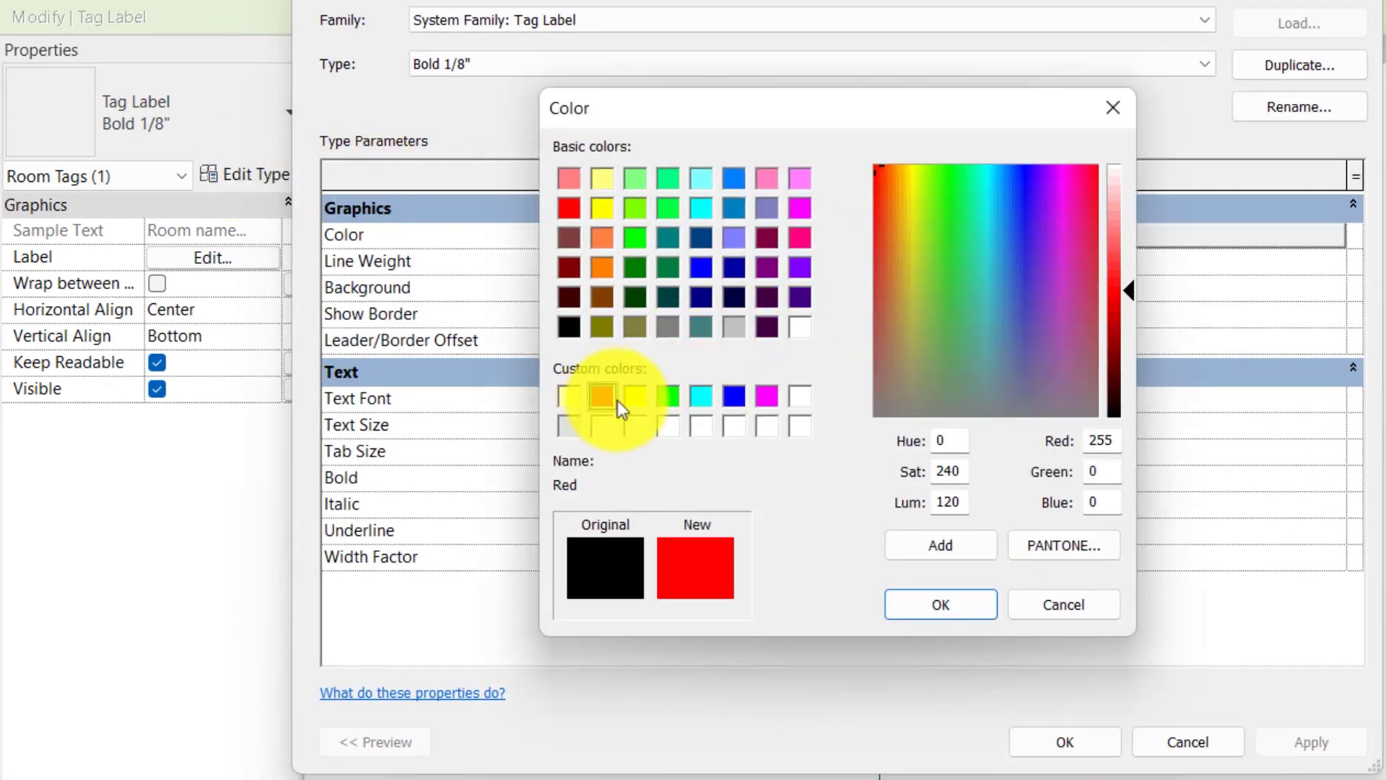
pyautogui.click(973, 607)
pyautogui.click(1075, 748)
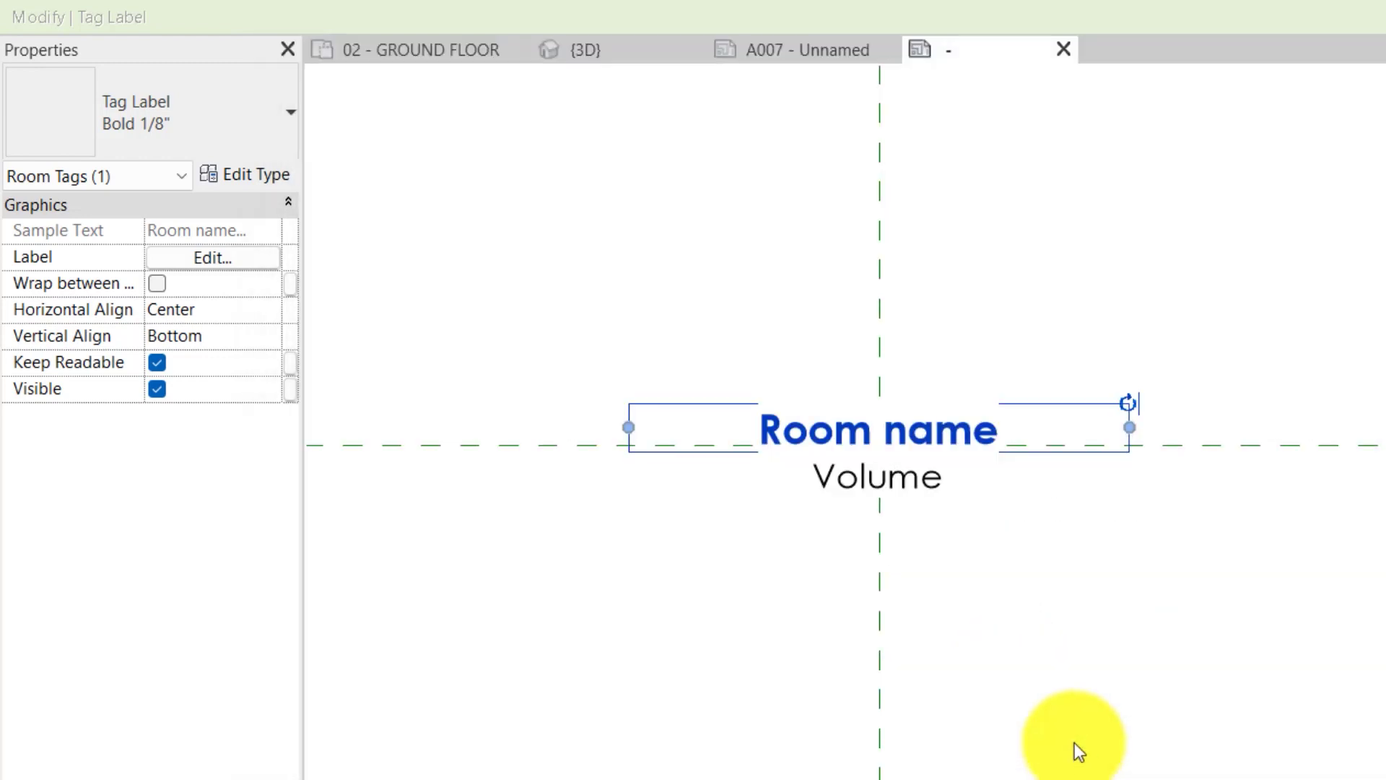
pyautogui.click(1045, 619)
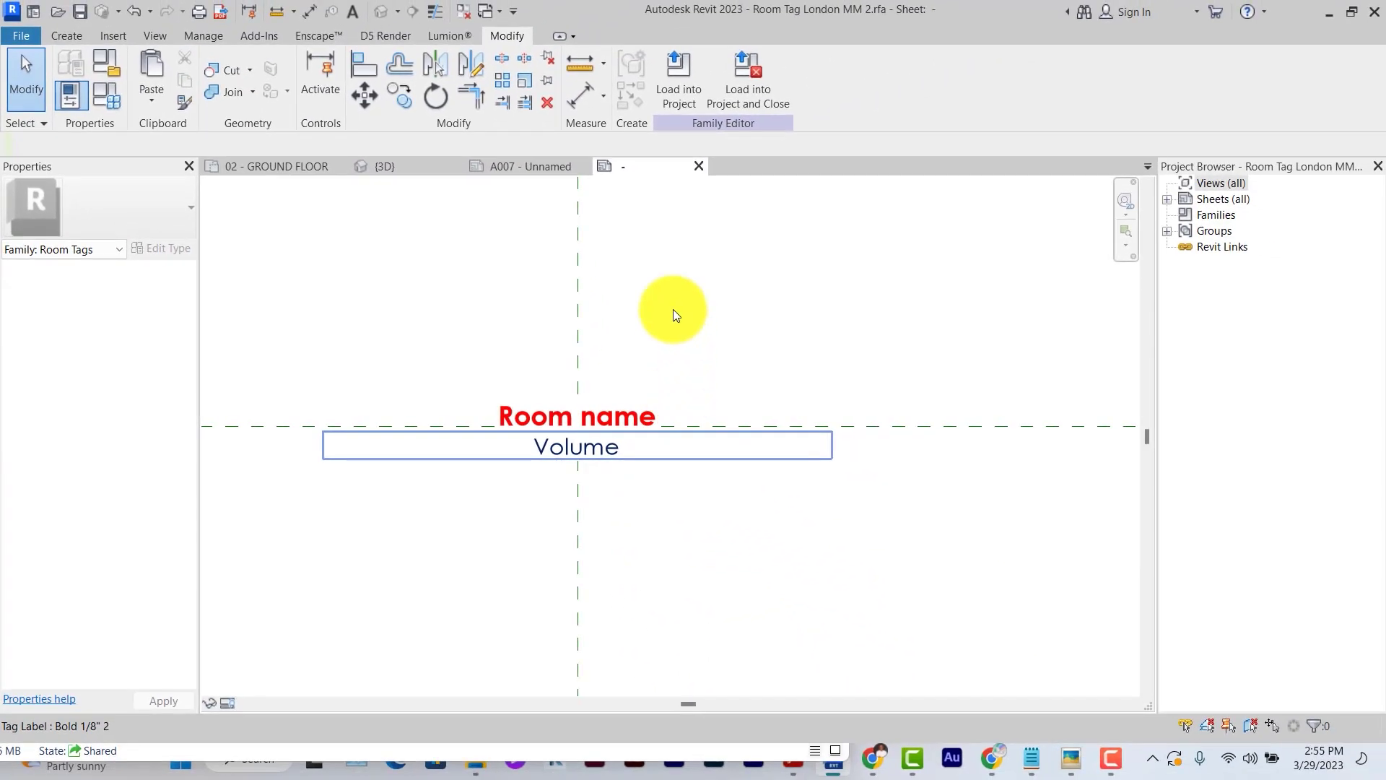
# Load the edited room tag family into the 1 BEDROOM APARTMENTS.0001.rvt project, updating the existing room tags
pyautogui.click(660, 77)
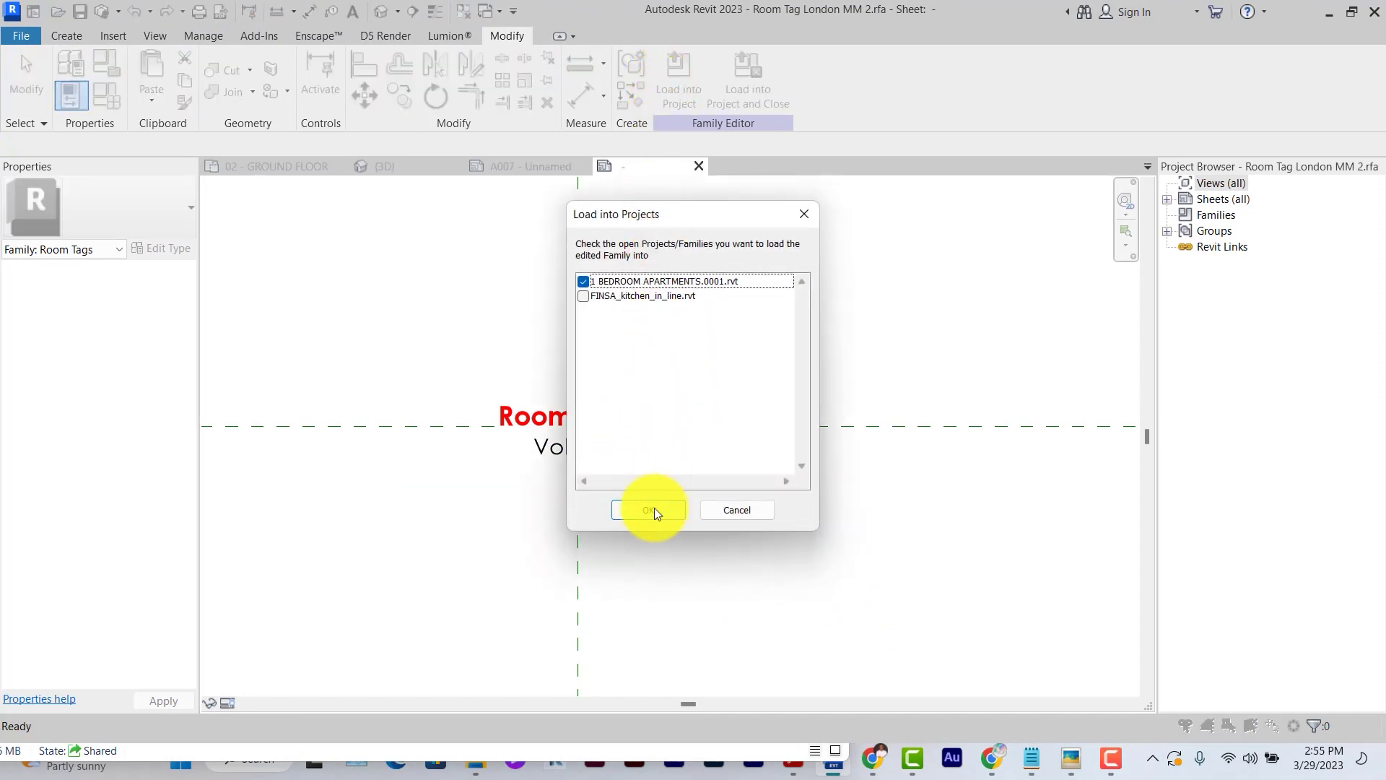
pyautogui.click(654, 511)
pyautogui.click(592, 384)
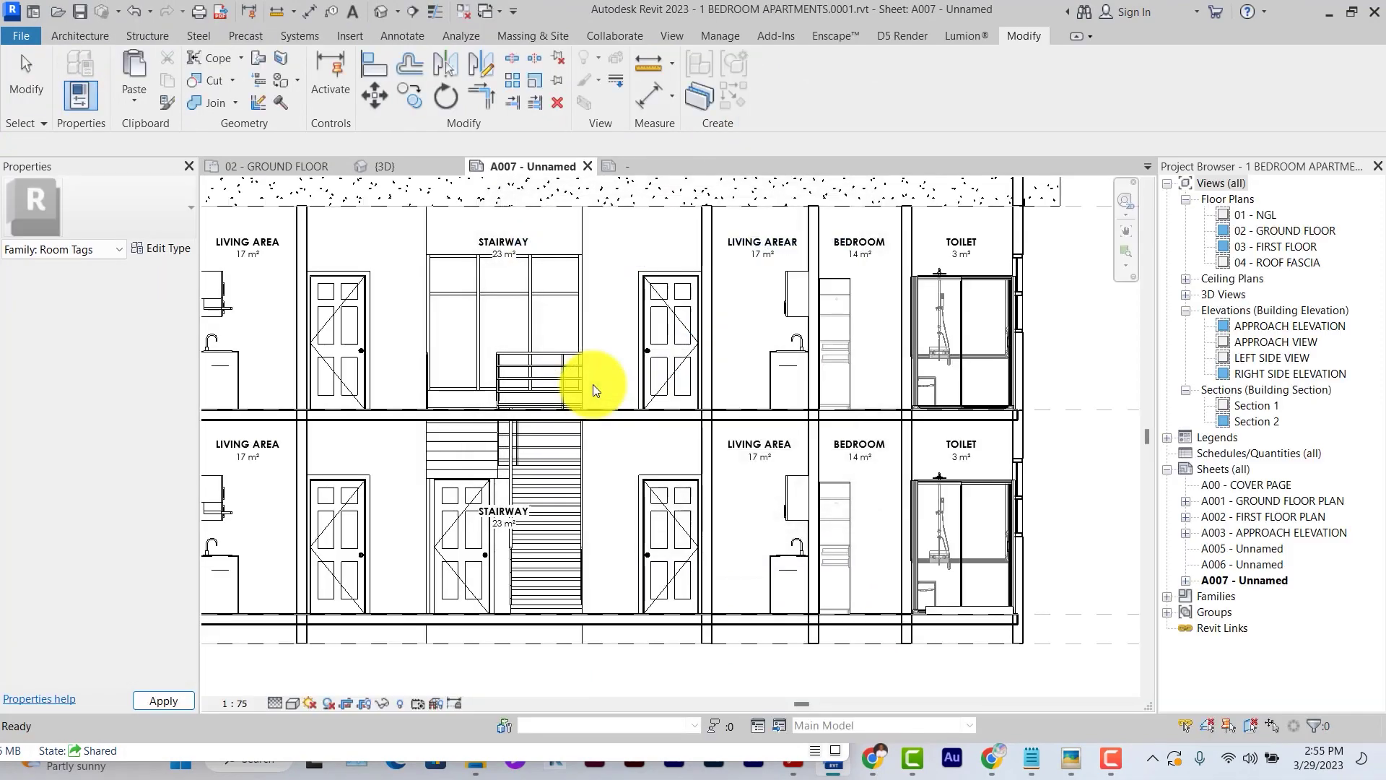
pyautogui.scroll(-4, 578, 482)
pyautogui.scroll(1, 560, 608)
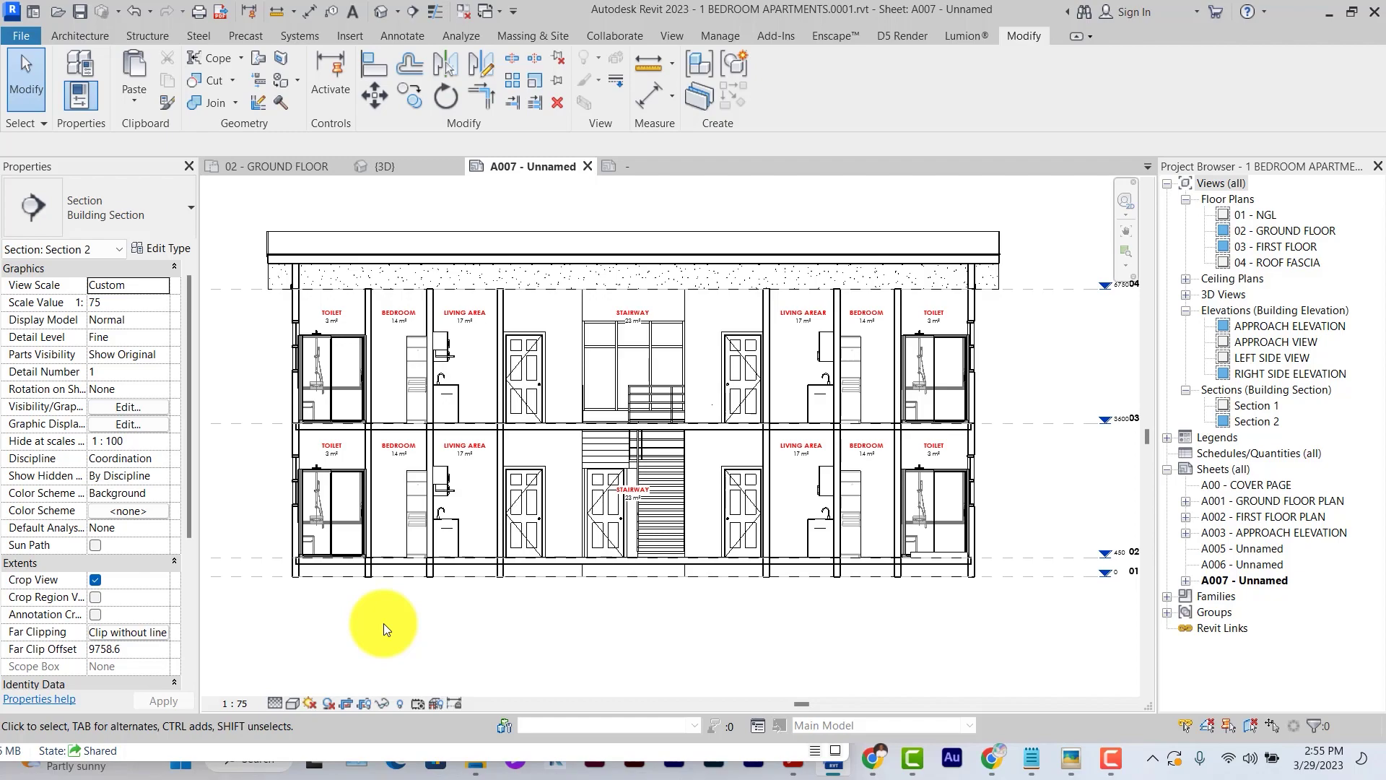
# Override the Walls category in the section view with a solid fill foreground cut pattern
pyautogui.scroll(2, 375, 606)
pyautogui.scroll(2, 370, 586)
pyautogui.click(370, 586)
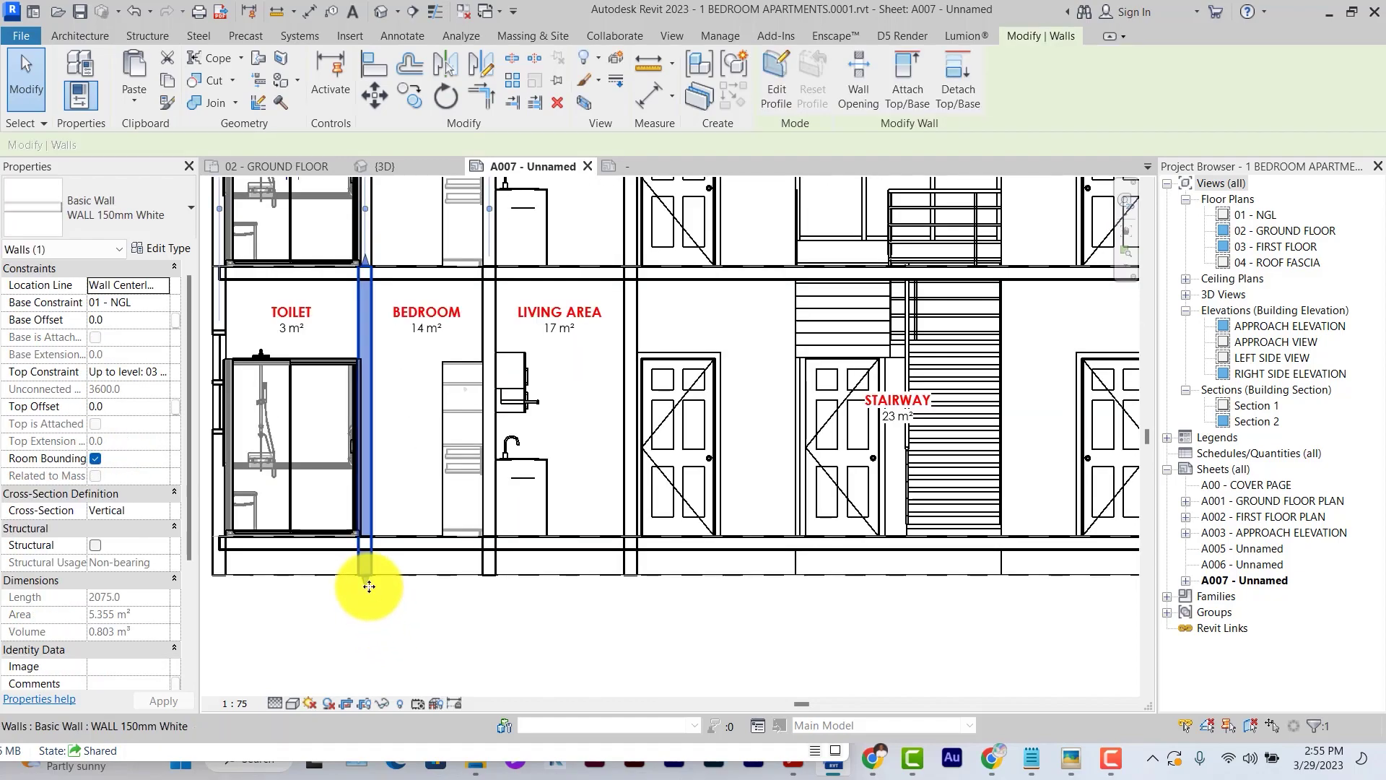
pyautogui.moveTo(369, 587); pyautogui.dragTo(370, 569)
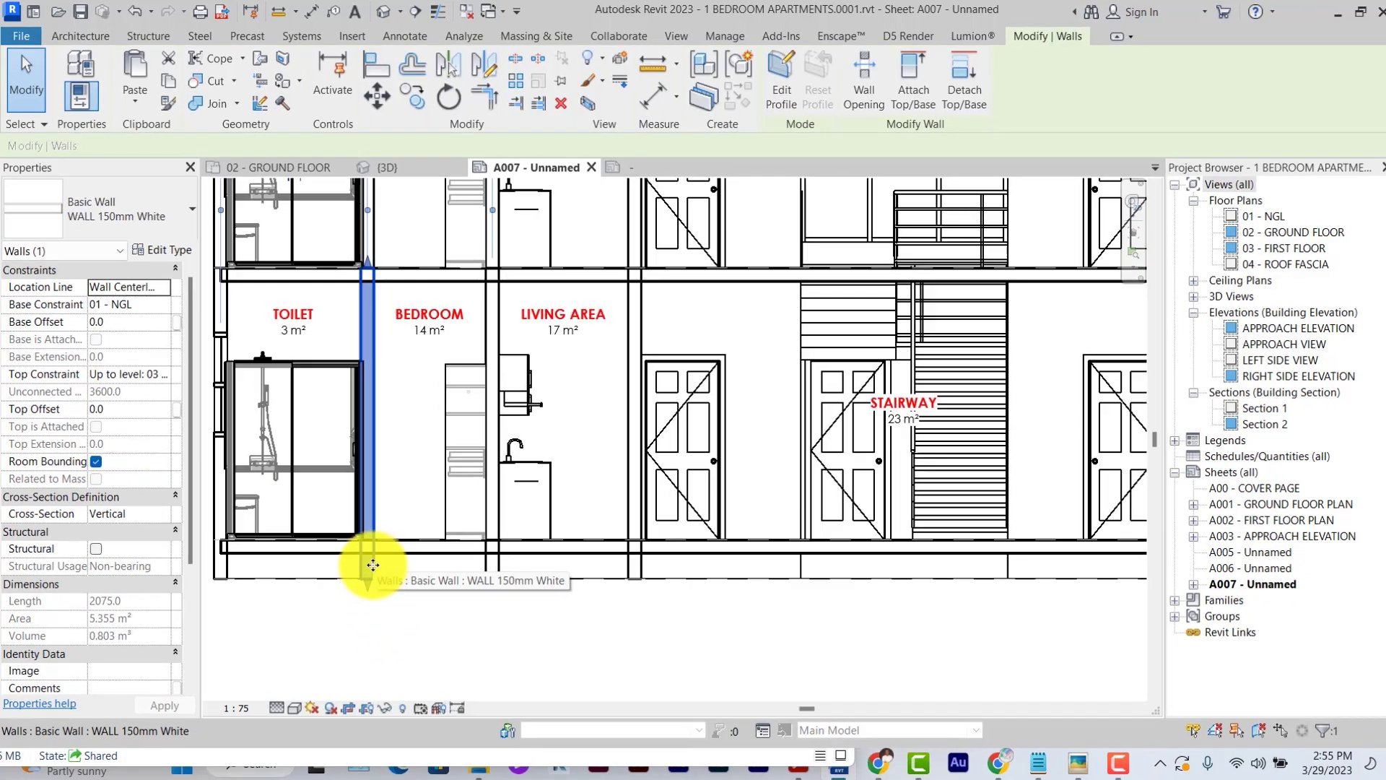
pyautogui.rightClick(365, 566)
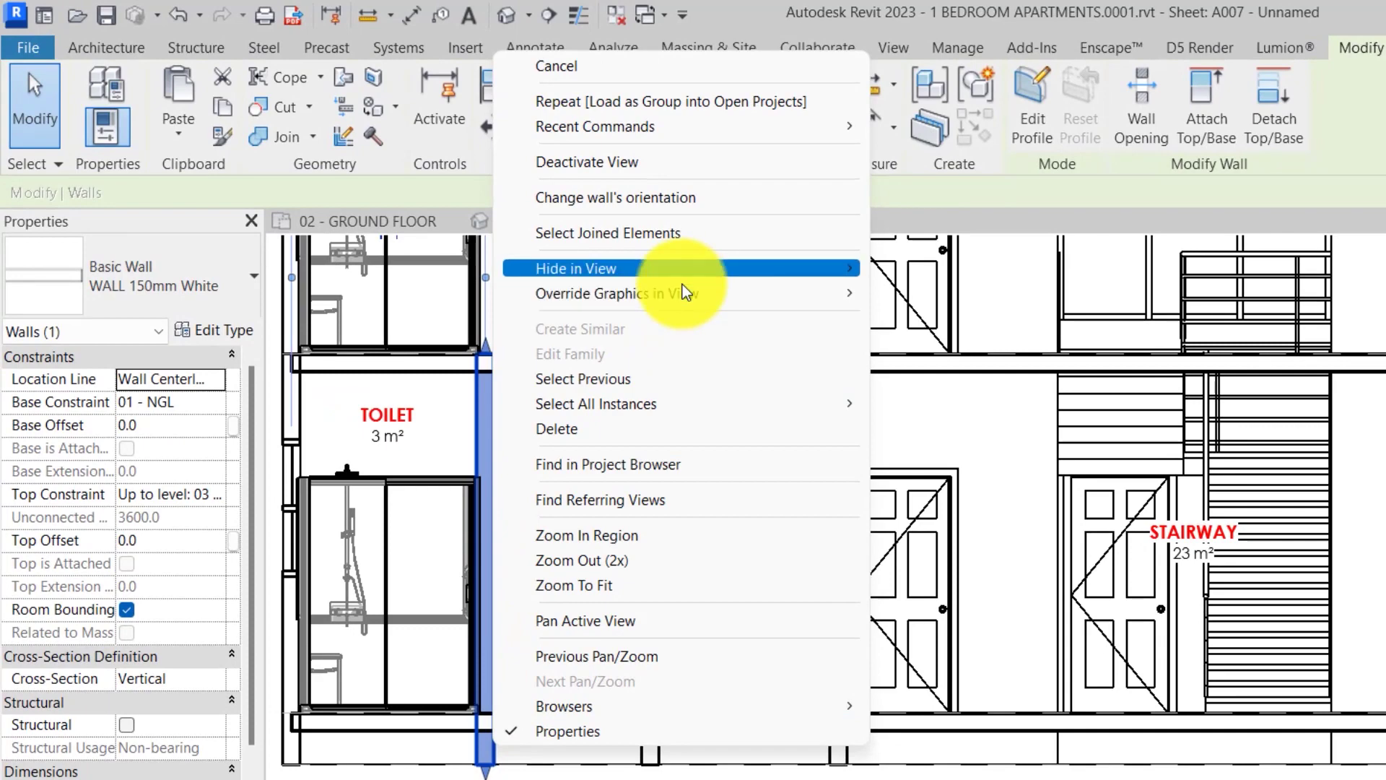
pyautogui.moveTo(681, 290)
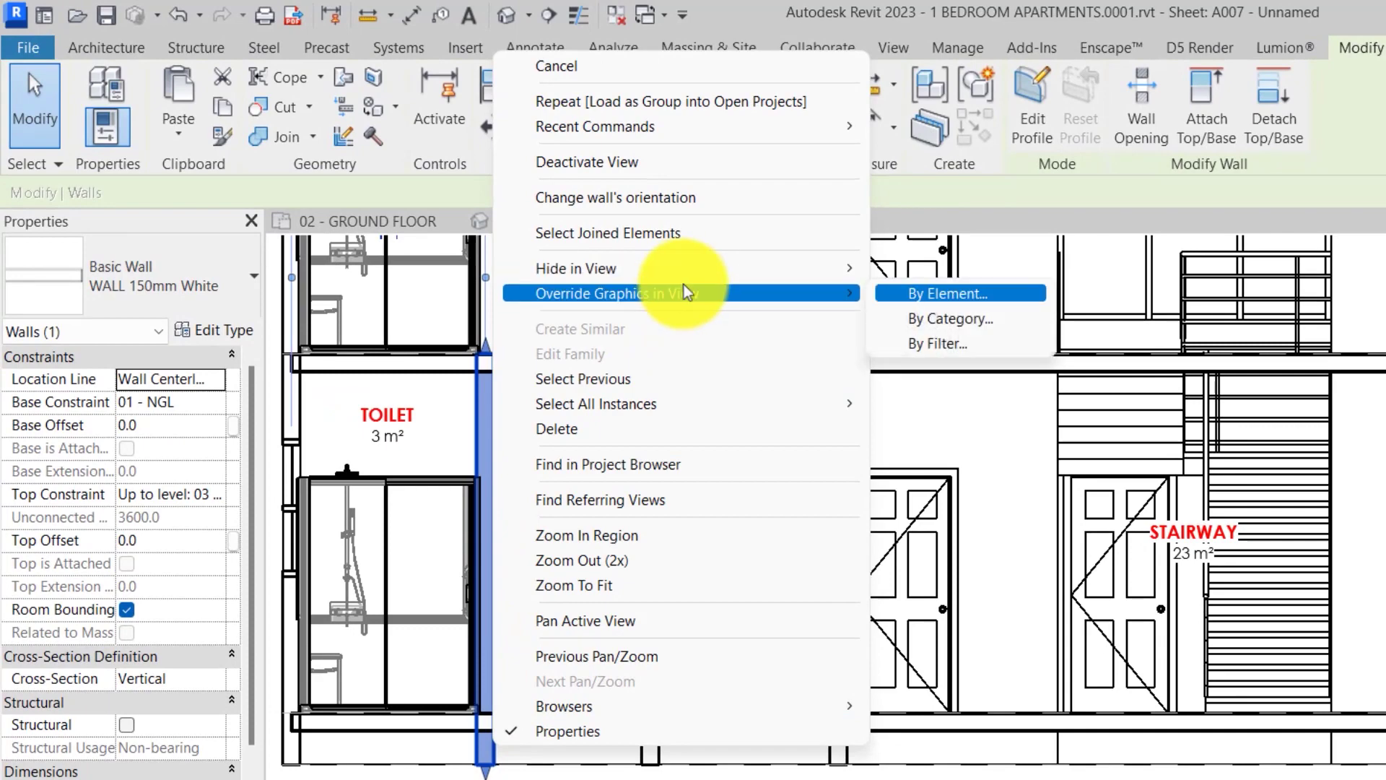
pyautogui.click(931, 319)
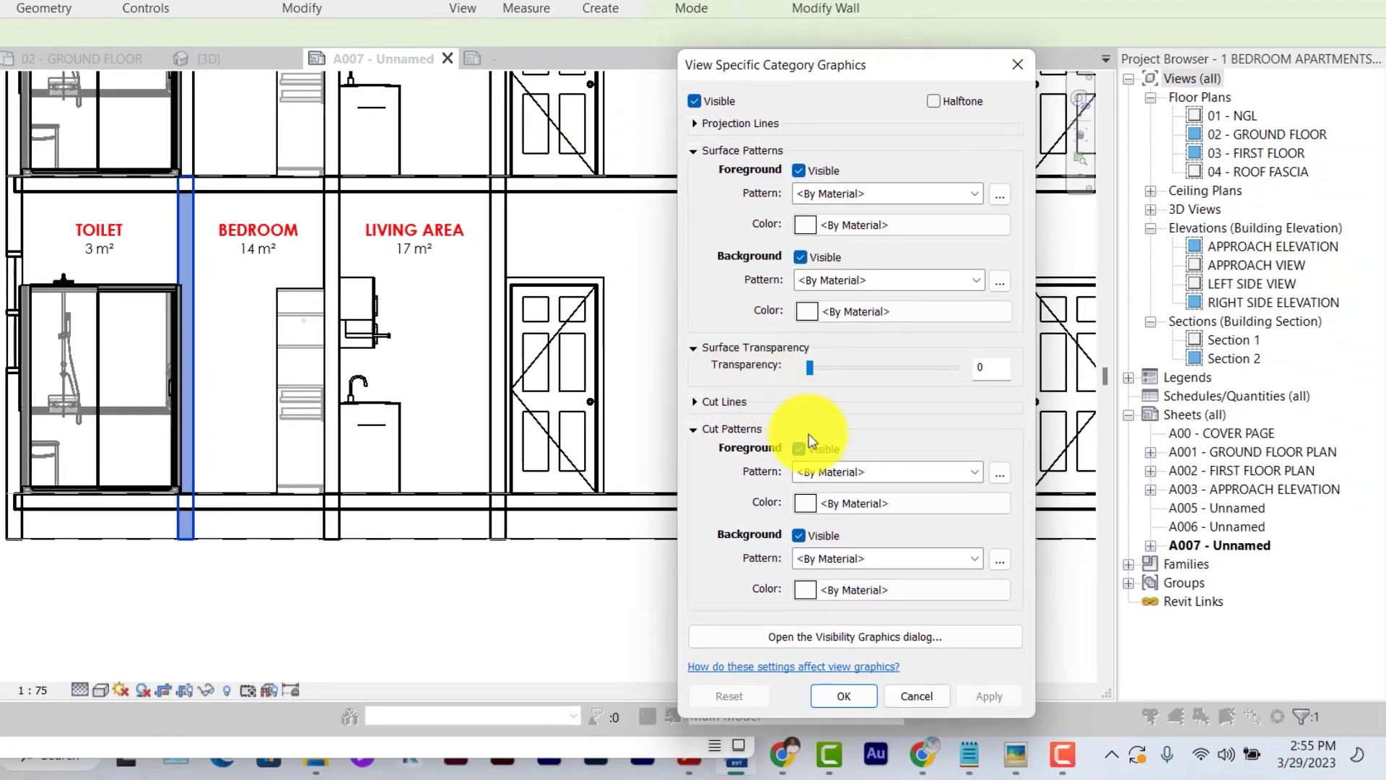
pyautogui.click(938, 530)
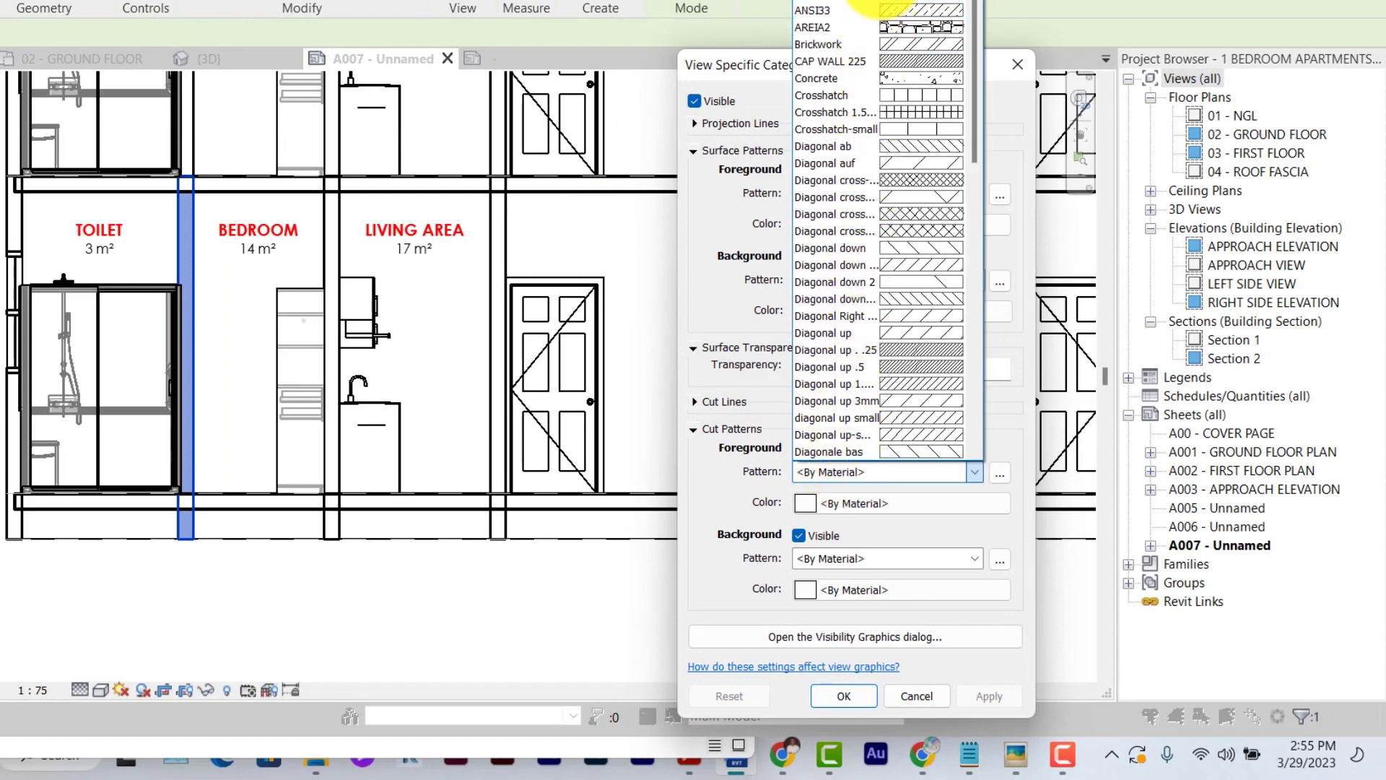
pyautogui.click(879, 5)
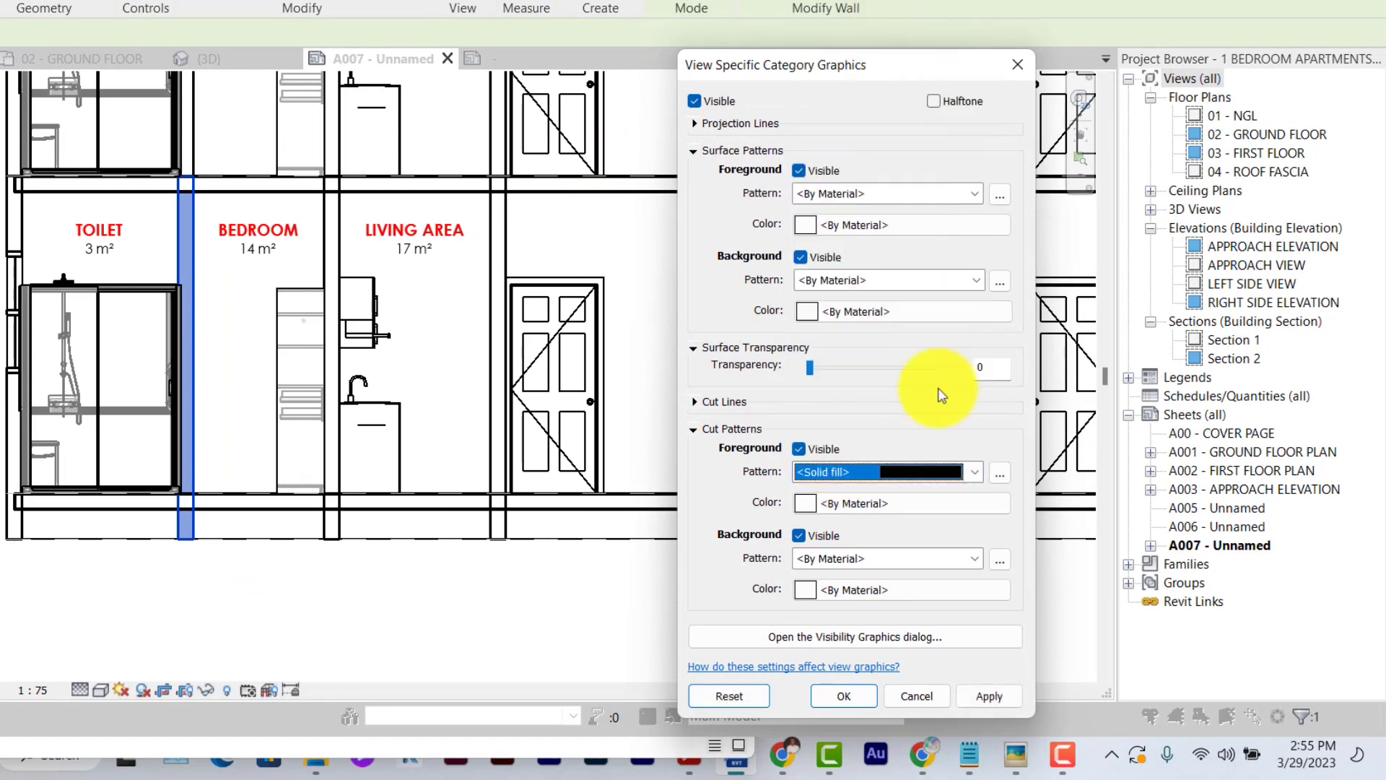
pyautogui.click(983, 701)
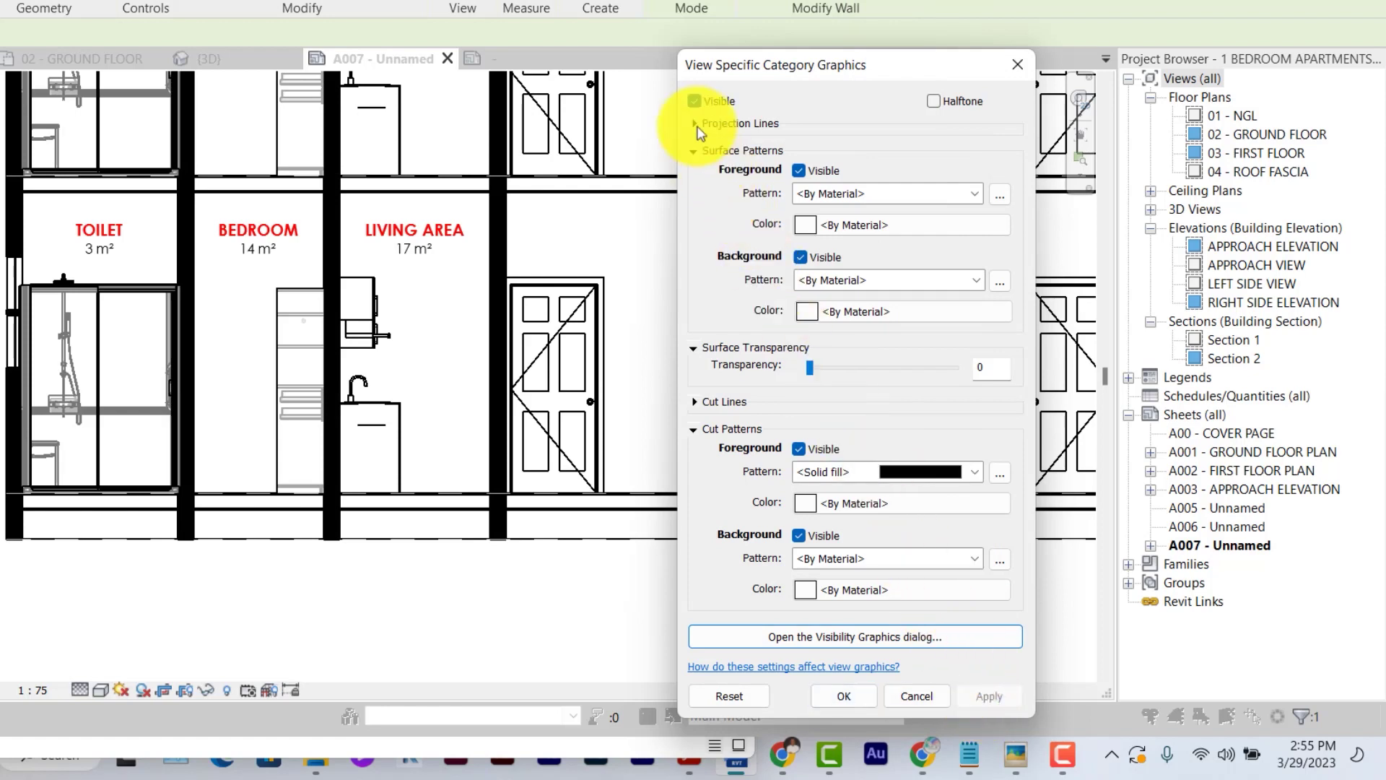
# Set the Walls category's cut lines to the Solid pattern with line weight 1 and accept the override
pyautogui.click(695, 401)
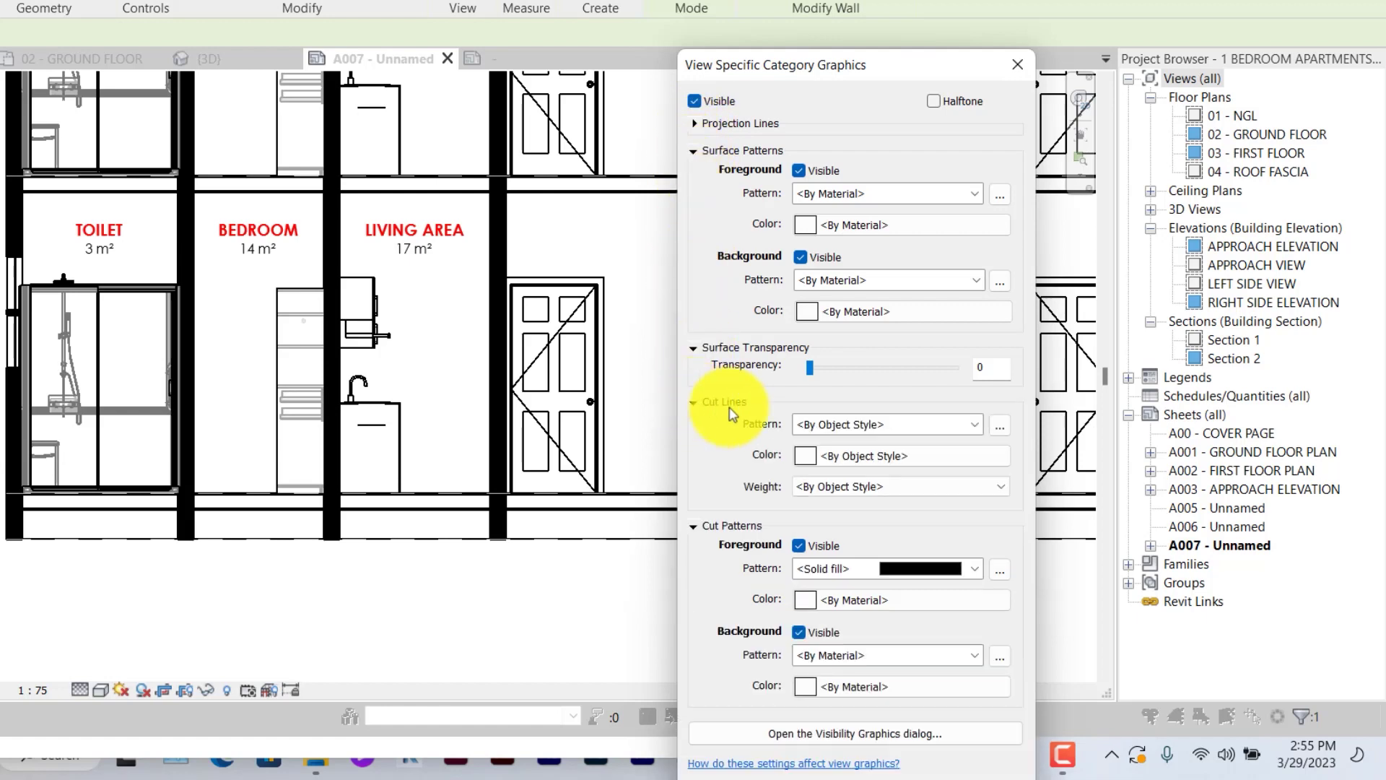
pyautogui.click(849, 427)
pyautogui.scroll(-3, 849, 426)
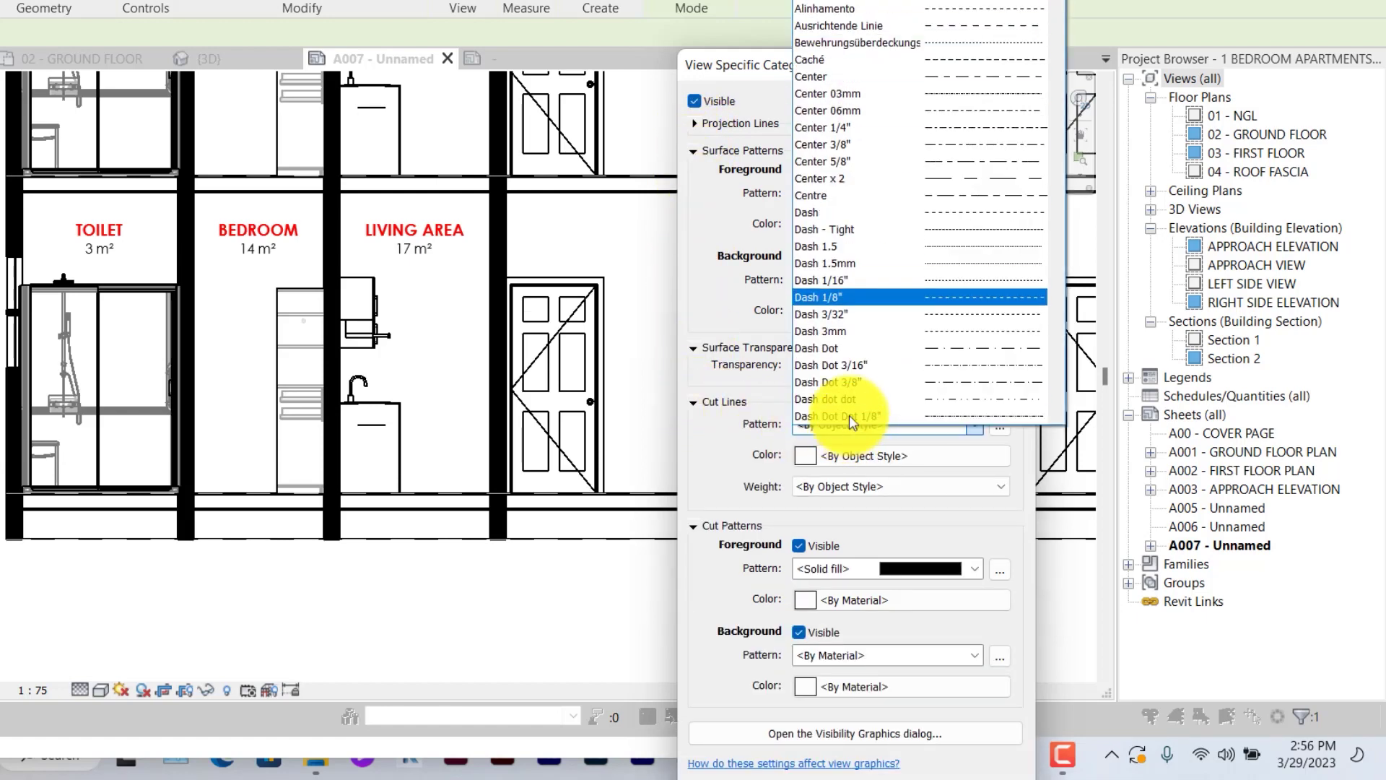
pyautogui.click(846, 14)
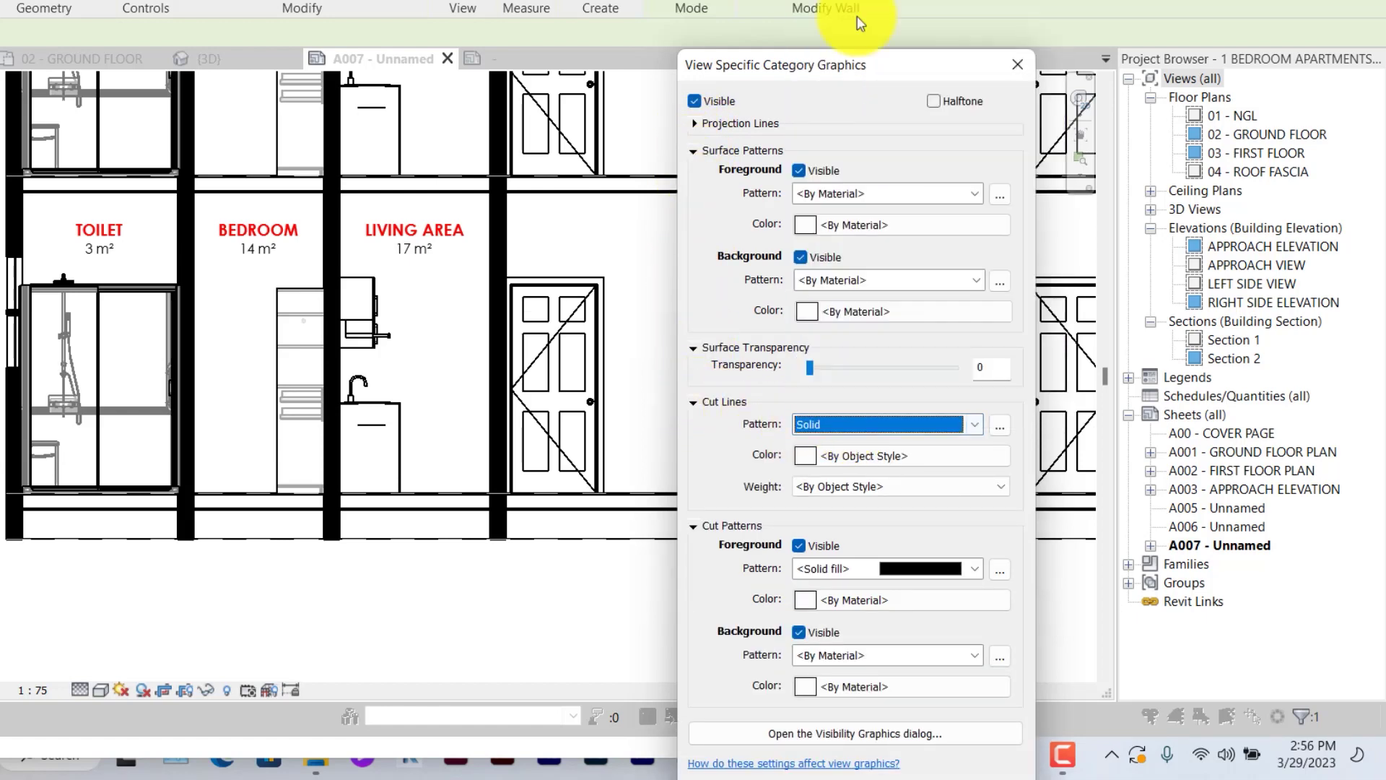
pyautogui.click(907, 485)
pyautogui.click(852, 518)
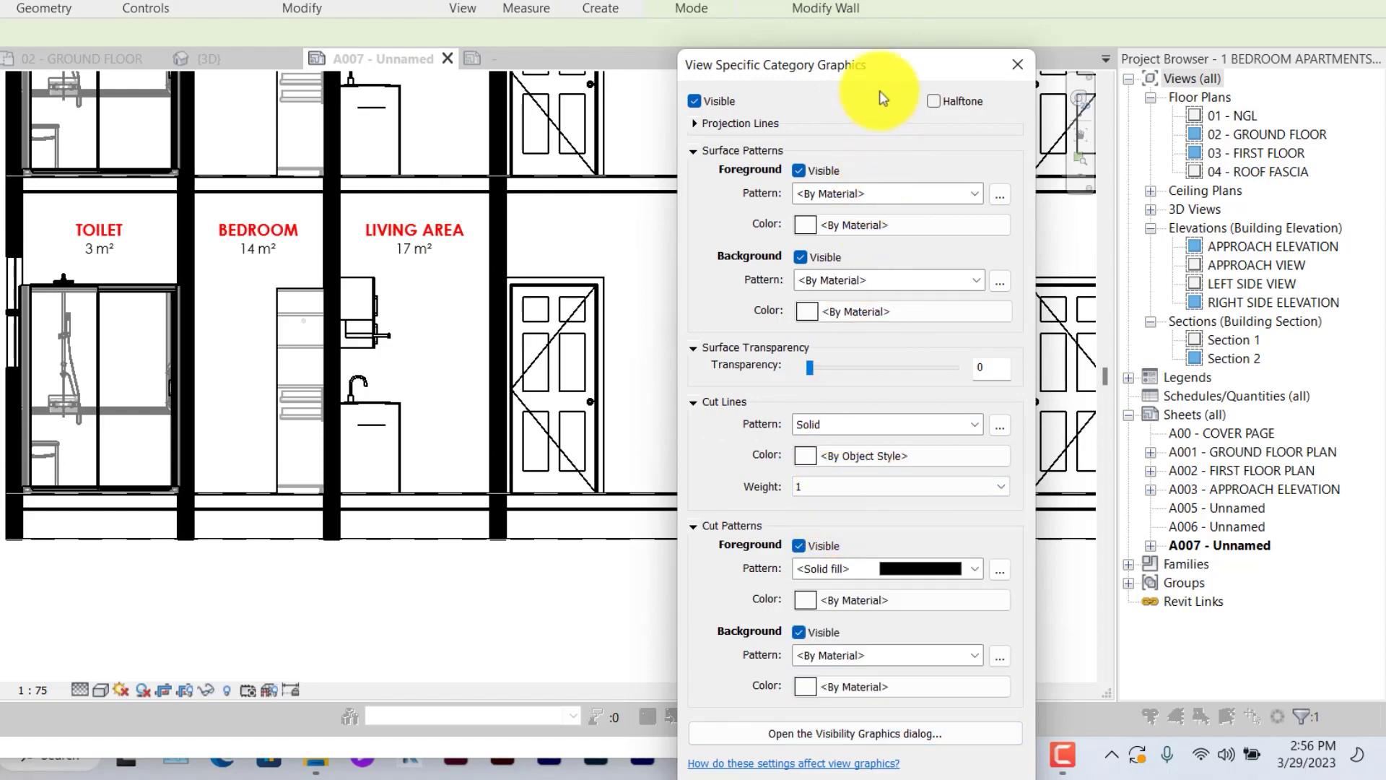
pyautogui.moveTo(881, 64); pyautogui.dragTo(822, 0)
pyautogui.click(933, 619)
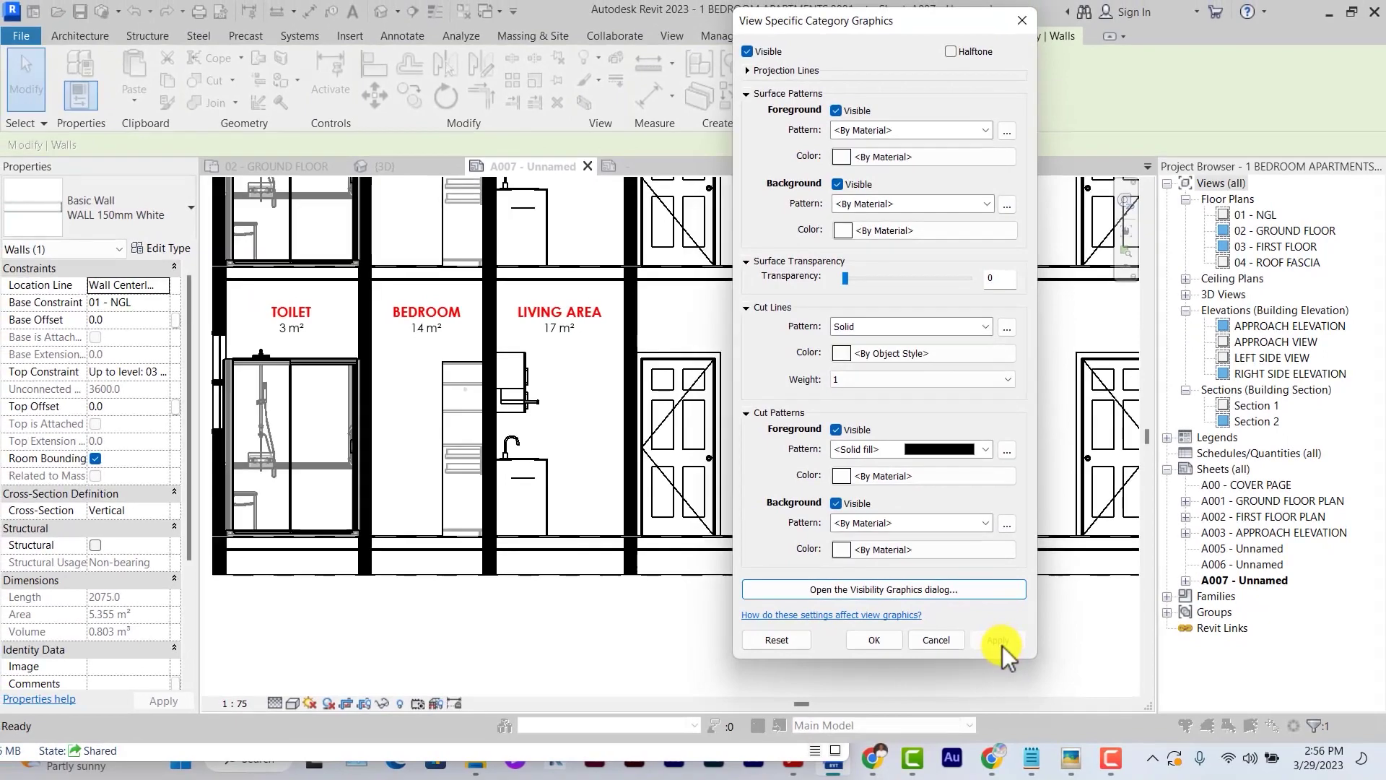
pyautogui.click(787, 616)
# Override the Floors category in the section view with a solid fill foreground cut pattern
pyautogui.scroll(-1, 779, 382)
pyautogui.moveTo(779, 383); pyautogui.dragTo(814, 491, button='middle')
pyautogui.scroll(1, 441, 451)
pyautogui.rightClick(498, 399)
pyautogui.moveTo(704, 404)
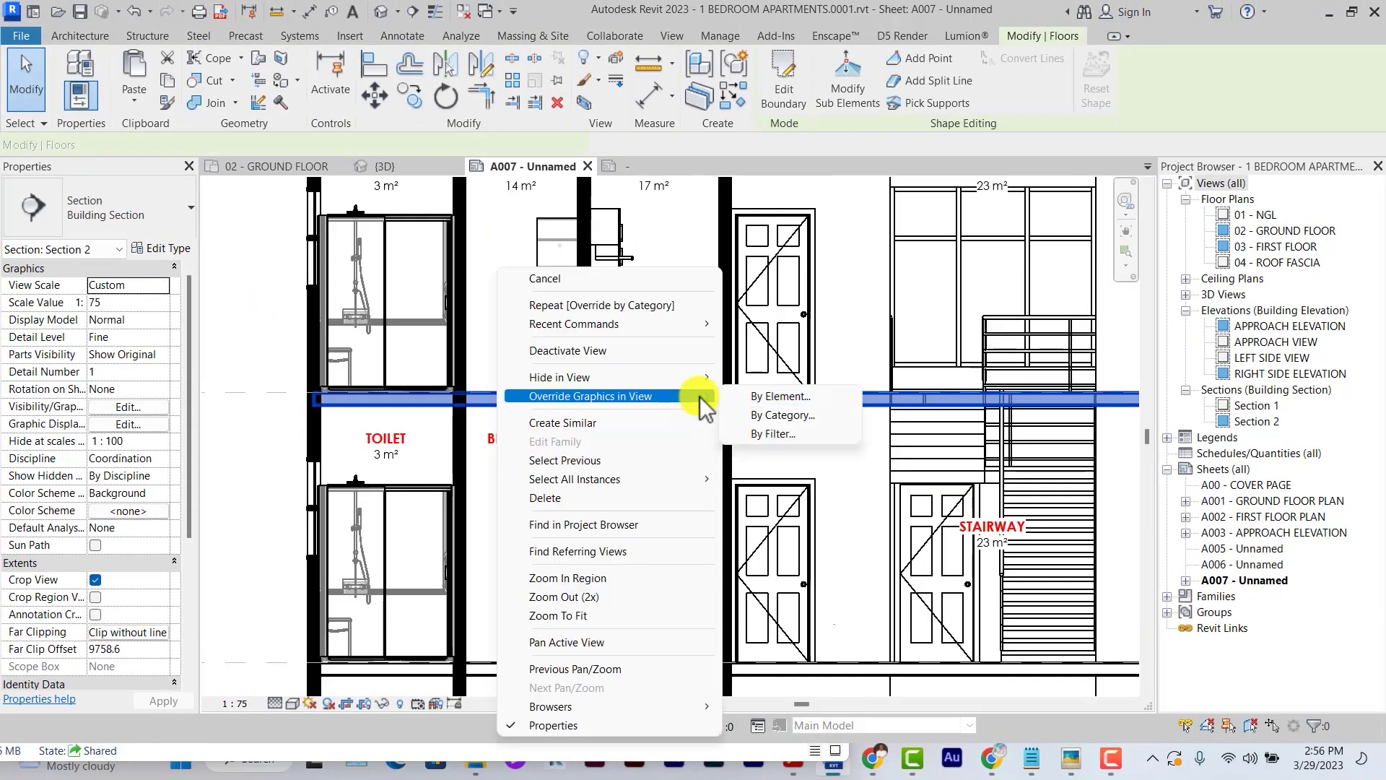
pyautogui.click(768, 410)
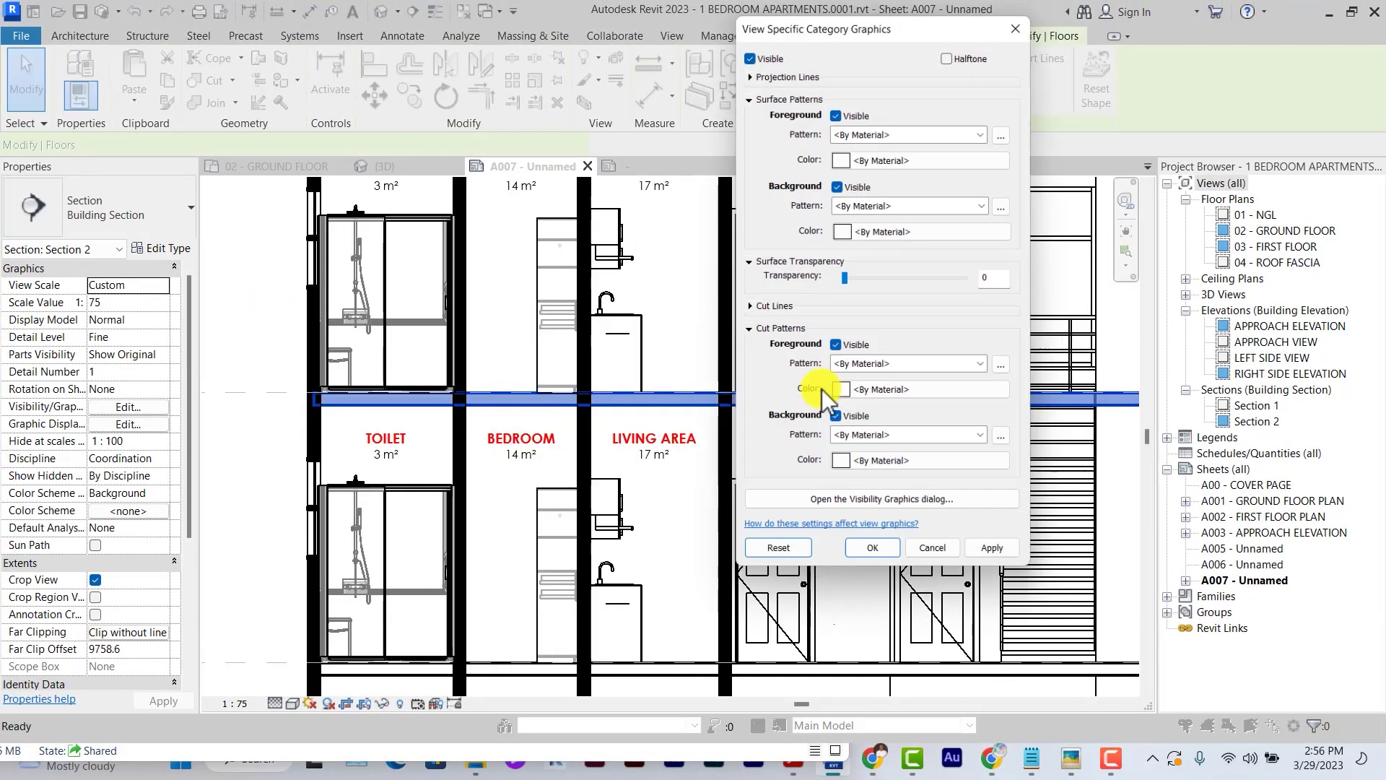
pyautogui.click(868, 366)
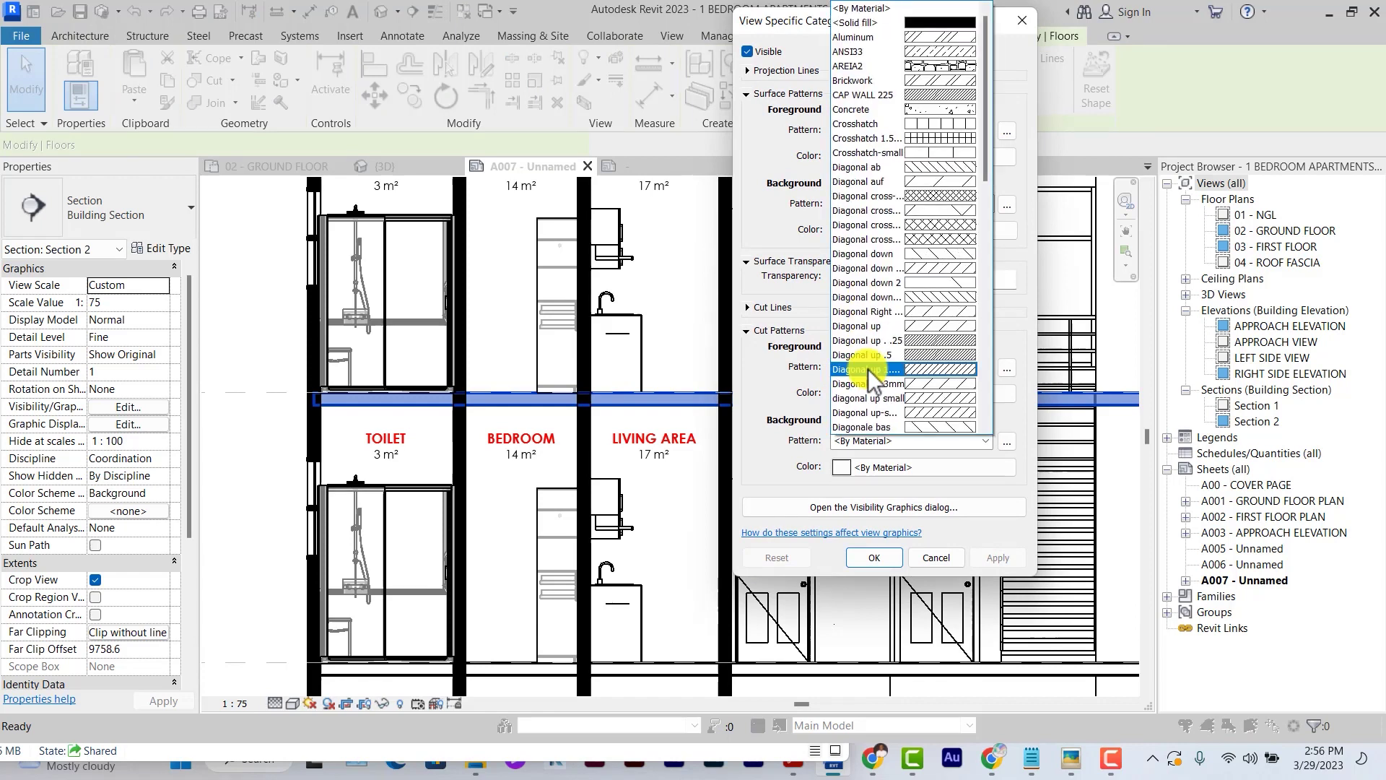
pyautogui.click(899, 22)
pyautogui.click(996, 559)
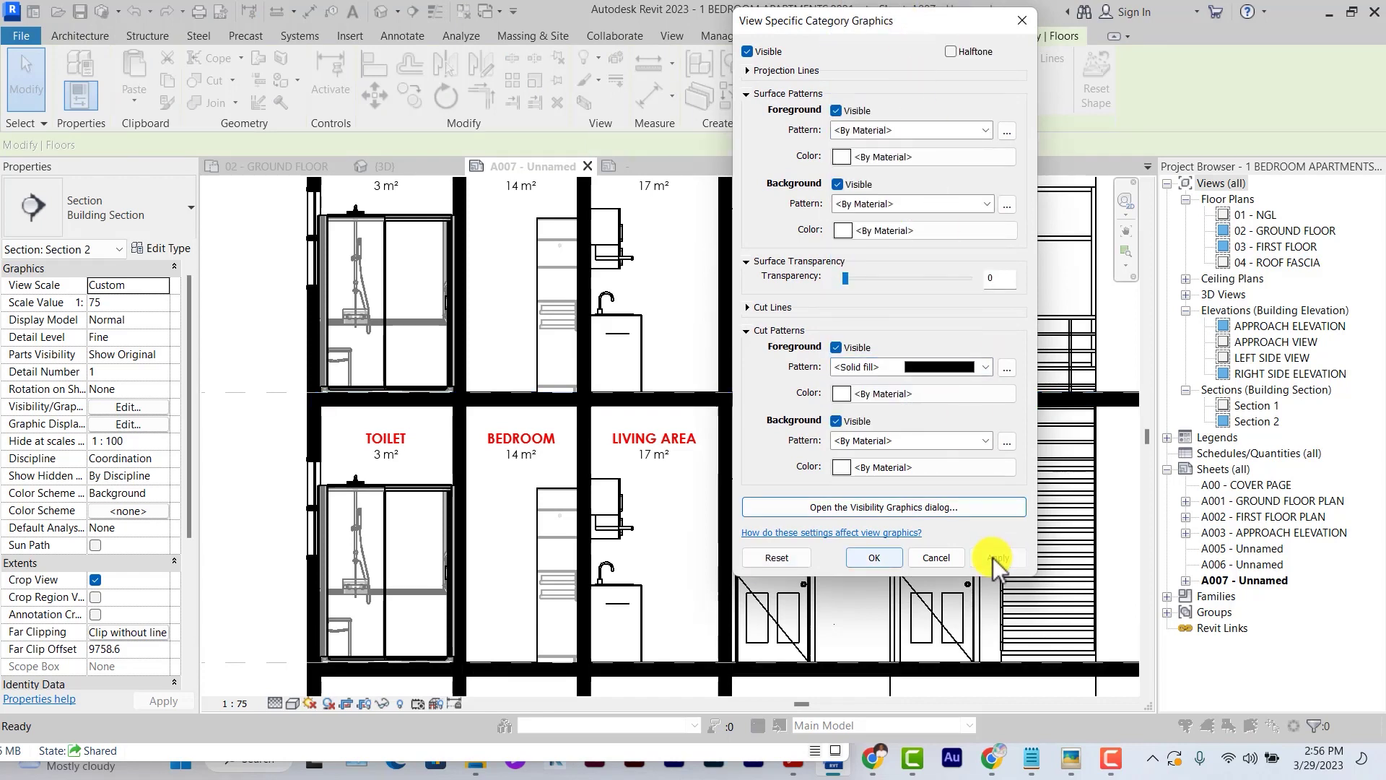
# Set the Floors category's cut line weight to 1 and accept the override
pyautogui.click(746, 307)
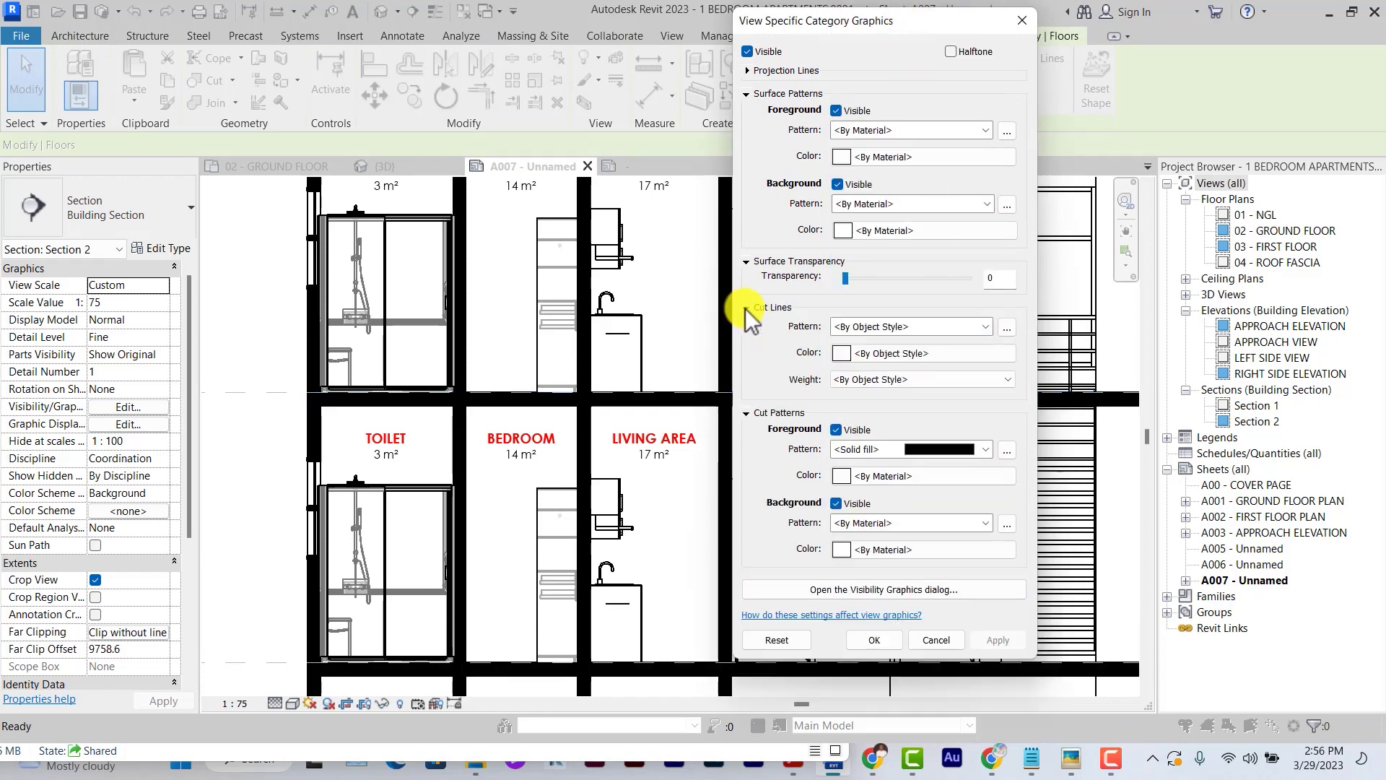
pyautogui.click(854, 376)
pyautogui.click(859, 399)
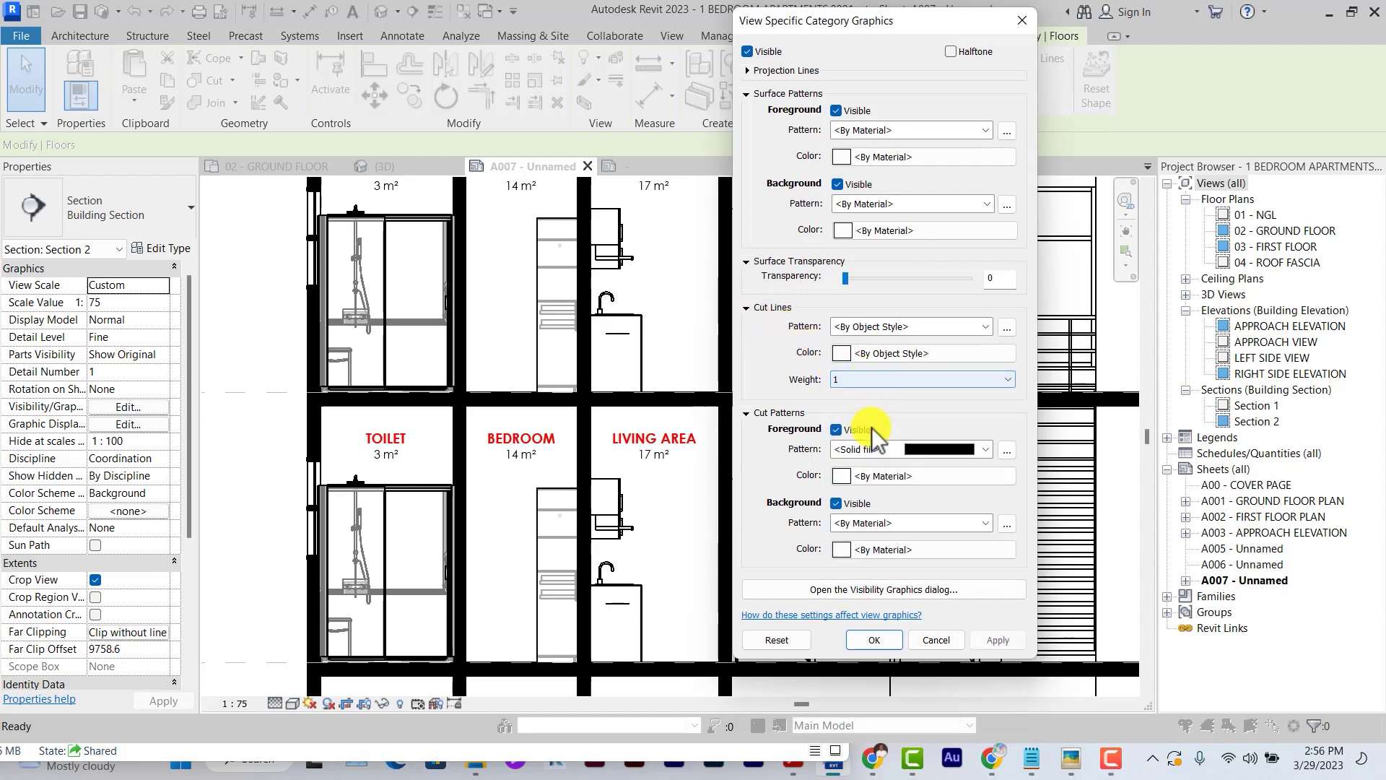
pyautogui.click(994, 641)
pyautogui.click(874, 640)
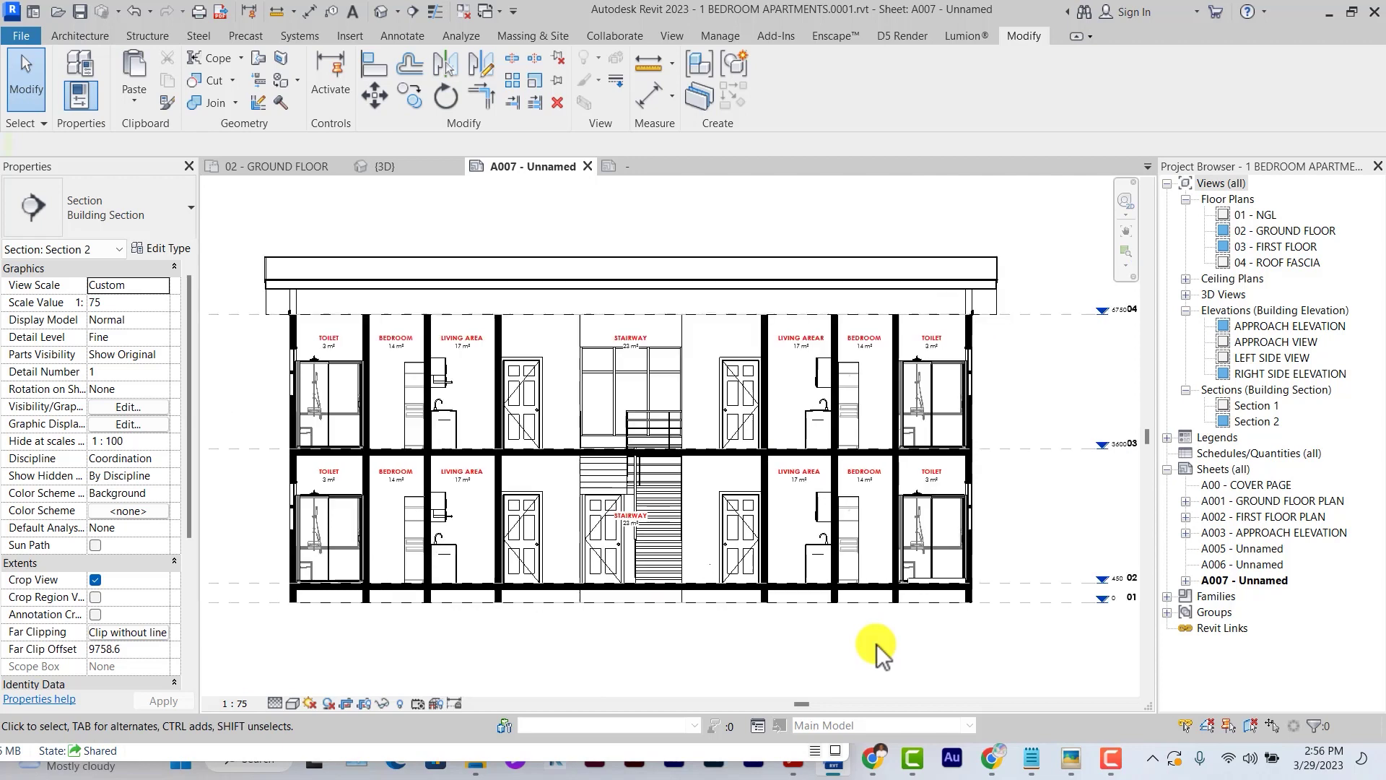
# Select a ground-floor door and open the category graphics override for doors in the section view
pyautogui.moveTo(699, 641); pyautogui.dragTo(715, 657, button='middle')
pyautogui.moveTo(488, 643); pyautogui.dragTo(508, 654, button='middle')
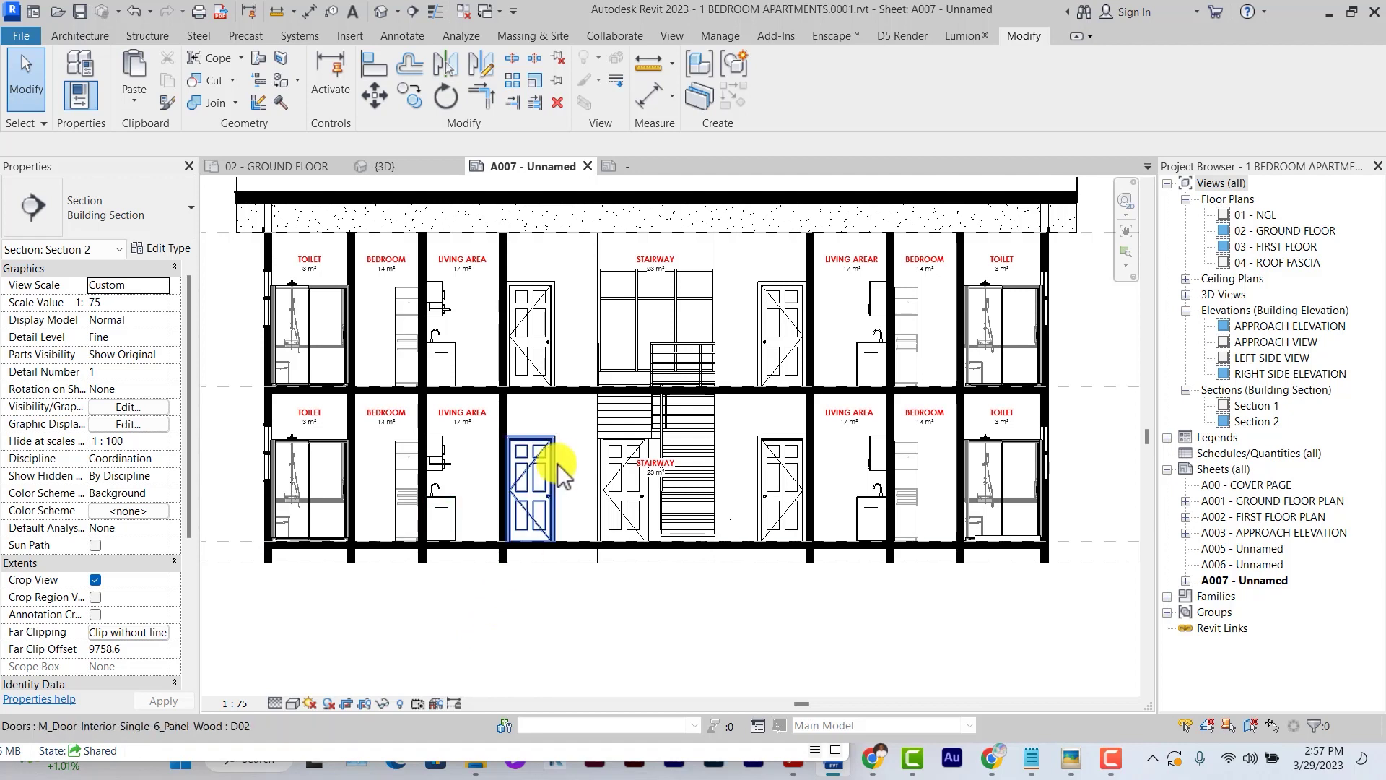
pyautogui.scroll(2, 524, 467)
pyautogui.click(523, 465)
pyautogui.rightClick(522, 468)
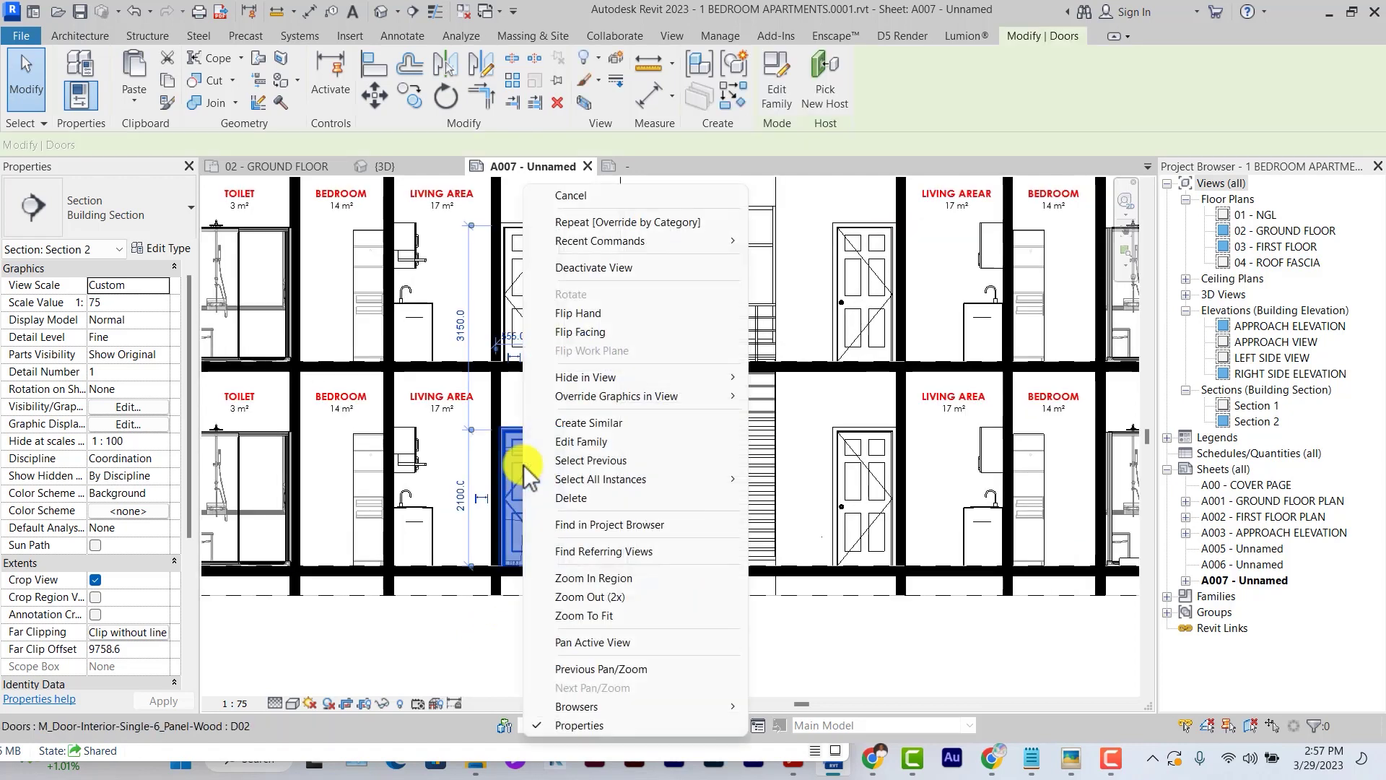
pyautogui.moveTo(635, 396)
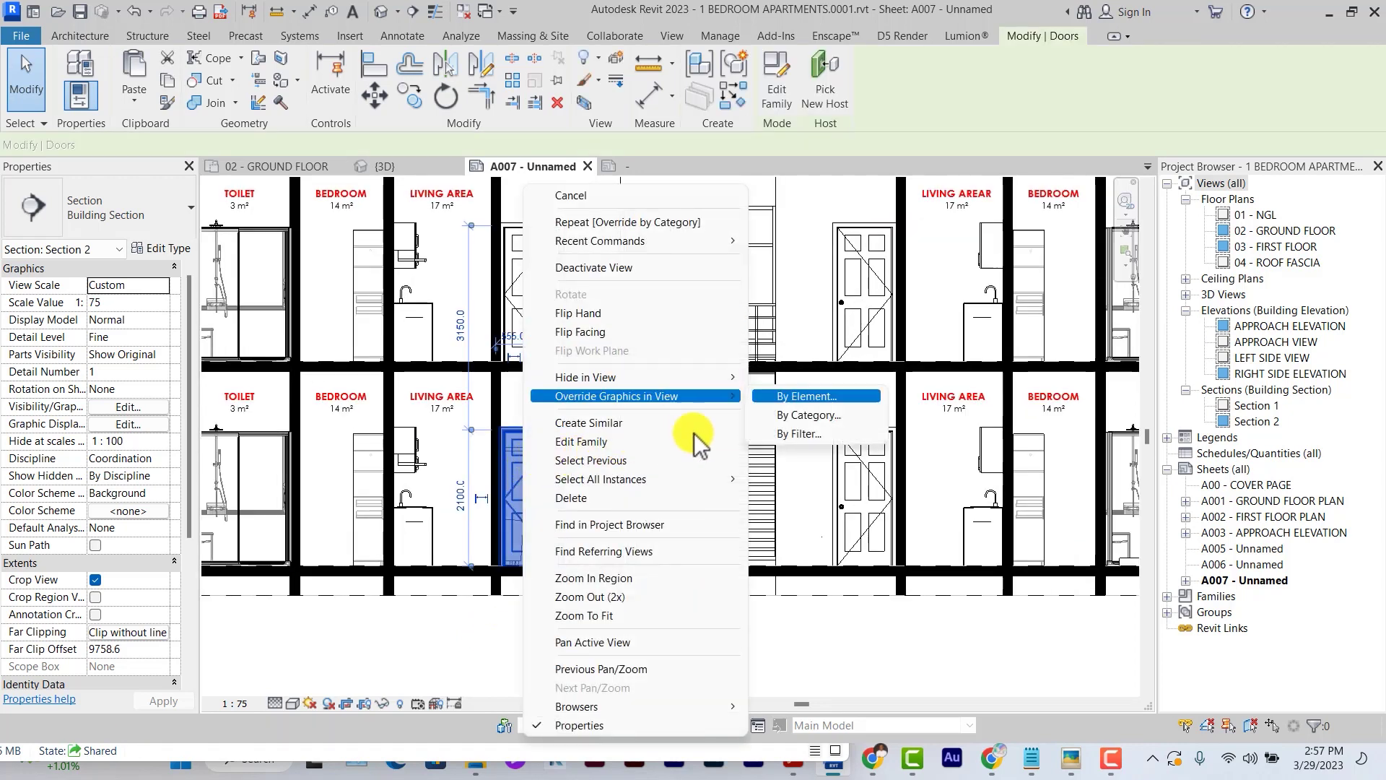
pyautogui.click(797, 415)
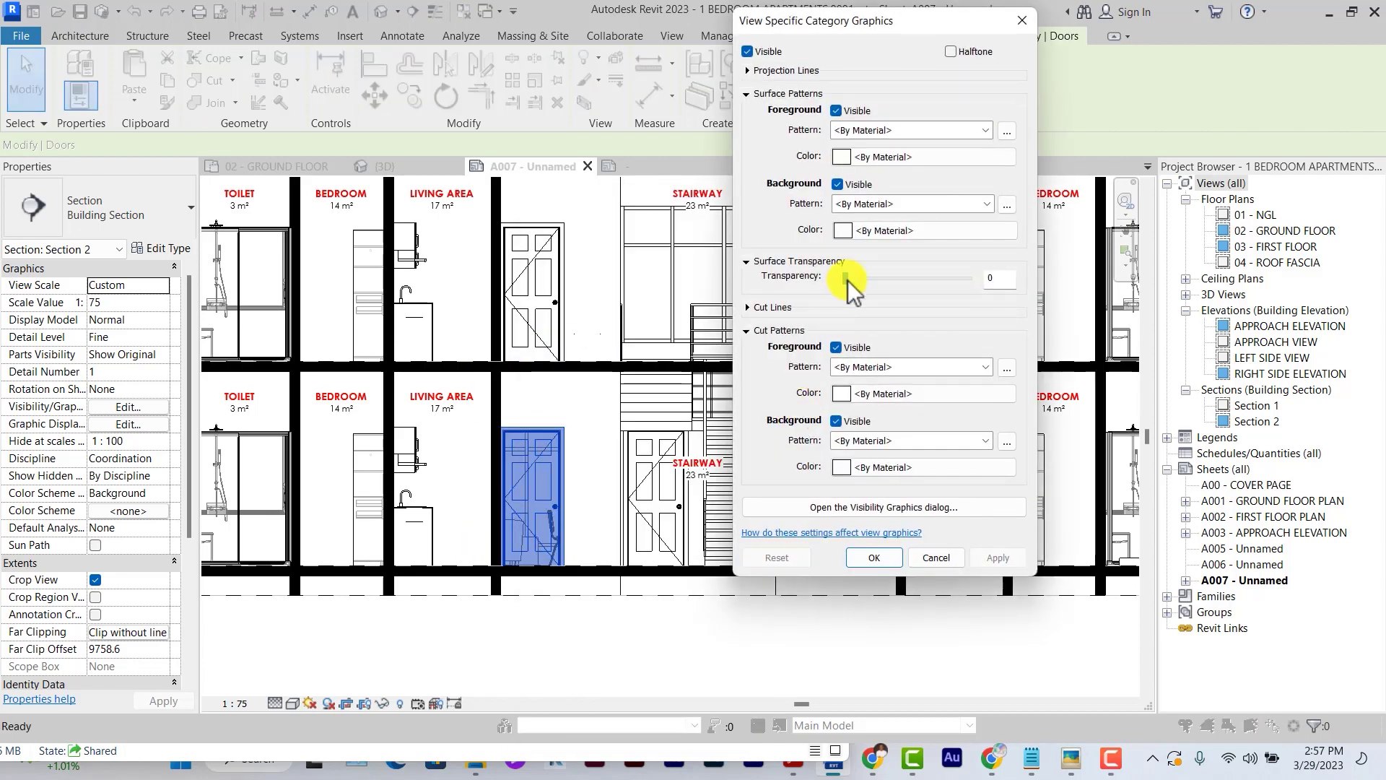
# Try a solid fill foreground cut pattern in RGB 190-131-065 on the Doors category and reset the override
pyautogui.click(910, 367)
pyautogui.click(895, 23)
pyautogui.click(841, 394)
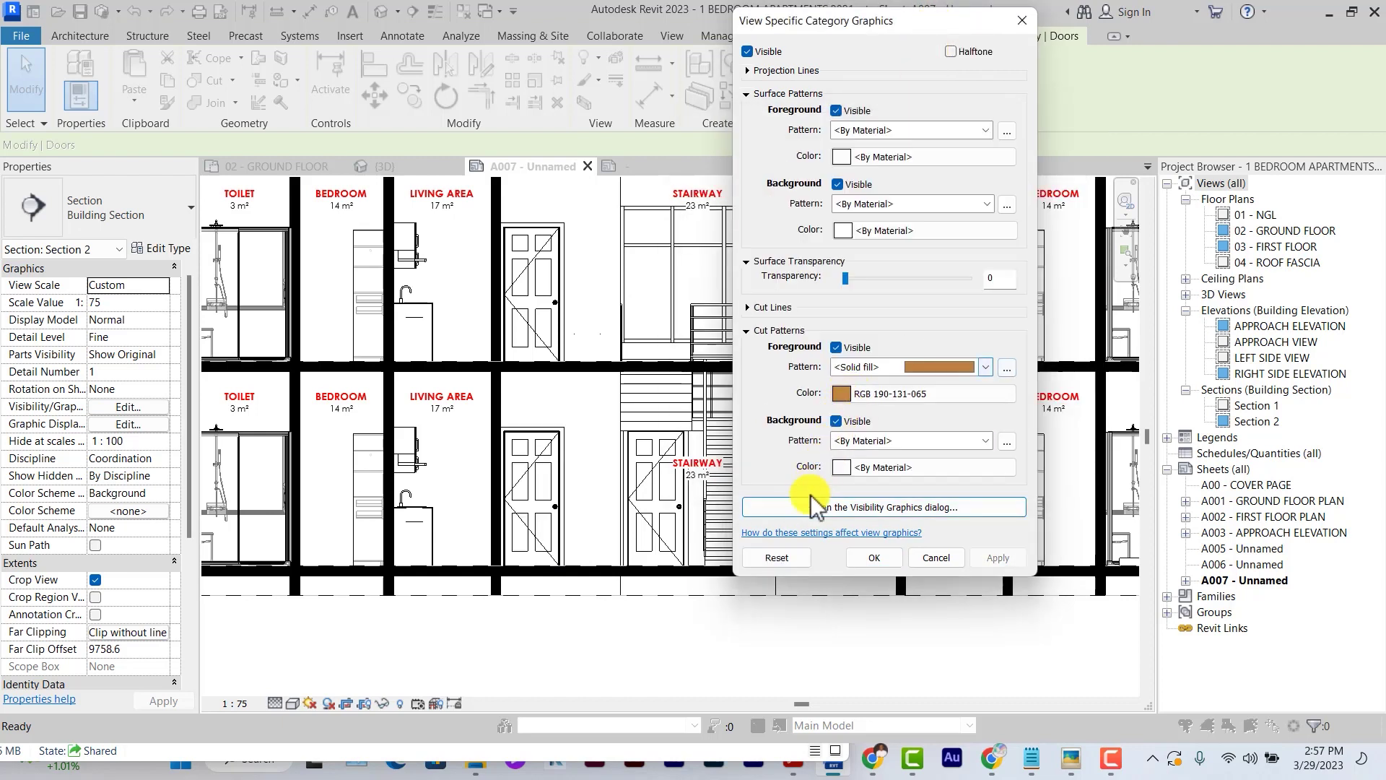
pyautogui.click(776, 557)
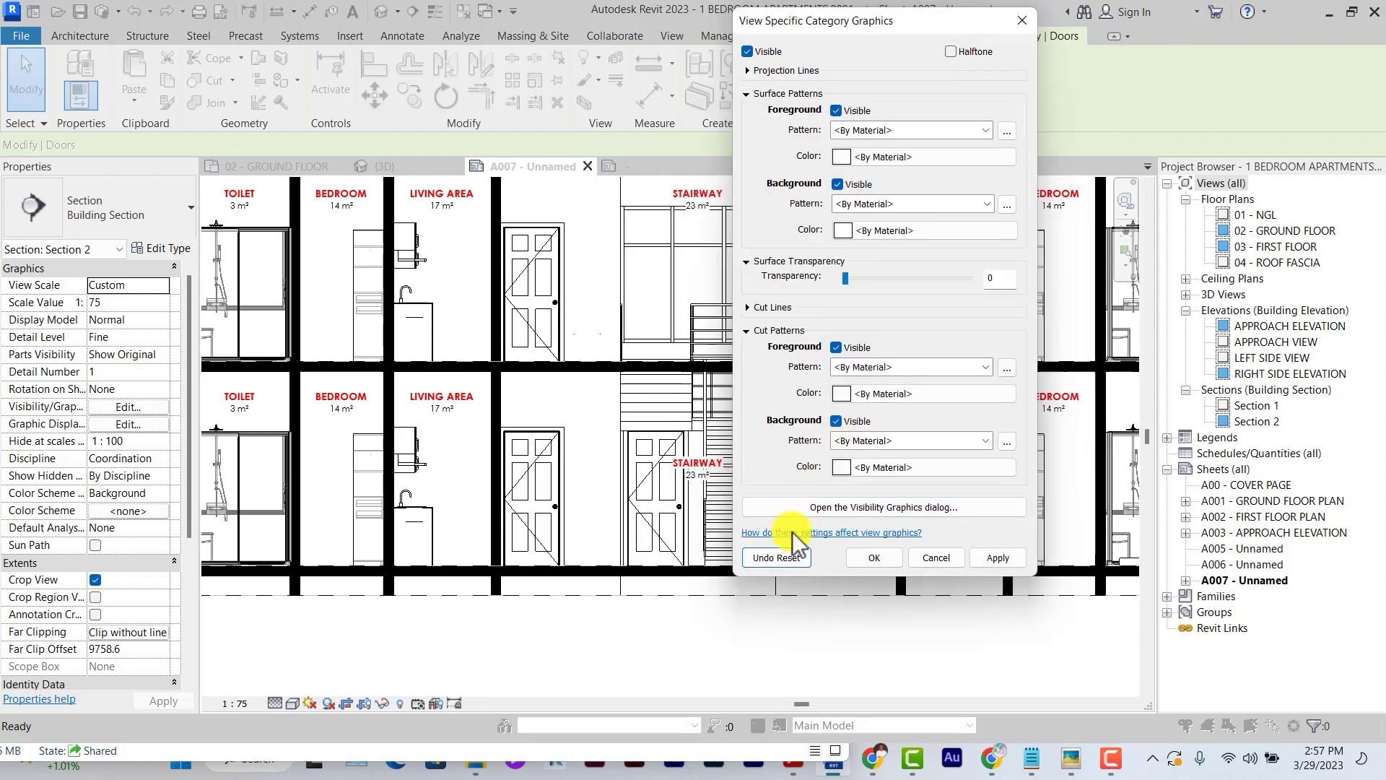
# Give the Doors category a solid fill foreground surface pattern in RGB 250-173-163 and accept the override
pyautogui.click(910, 130)
pyautogui.click(891, 144)
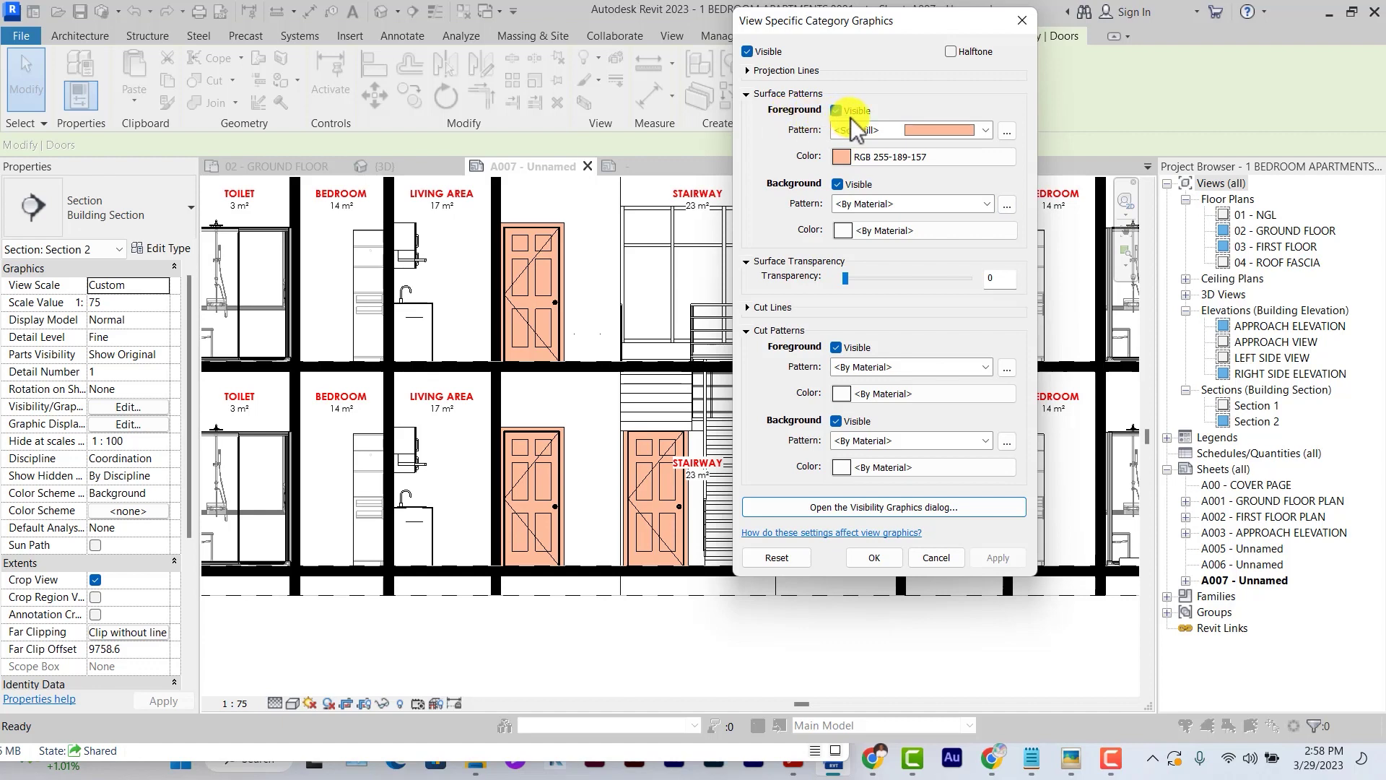
pyautogui.click(841, 158)
pyautogui.click(915, 193)
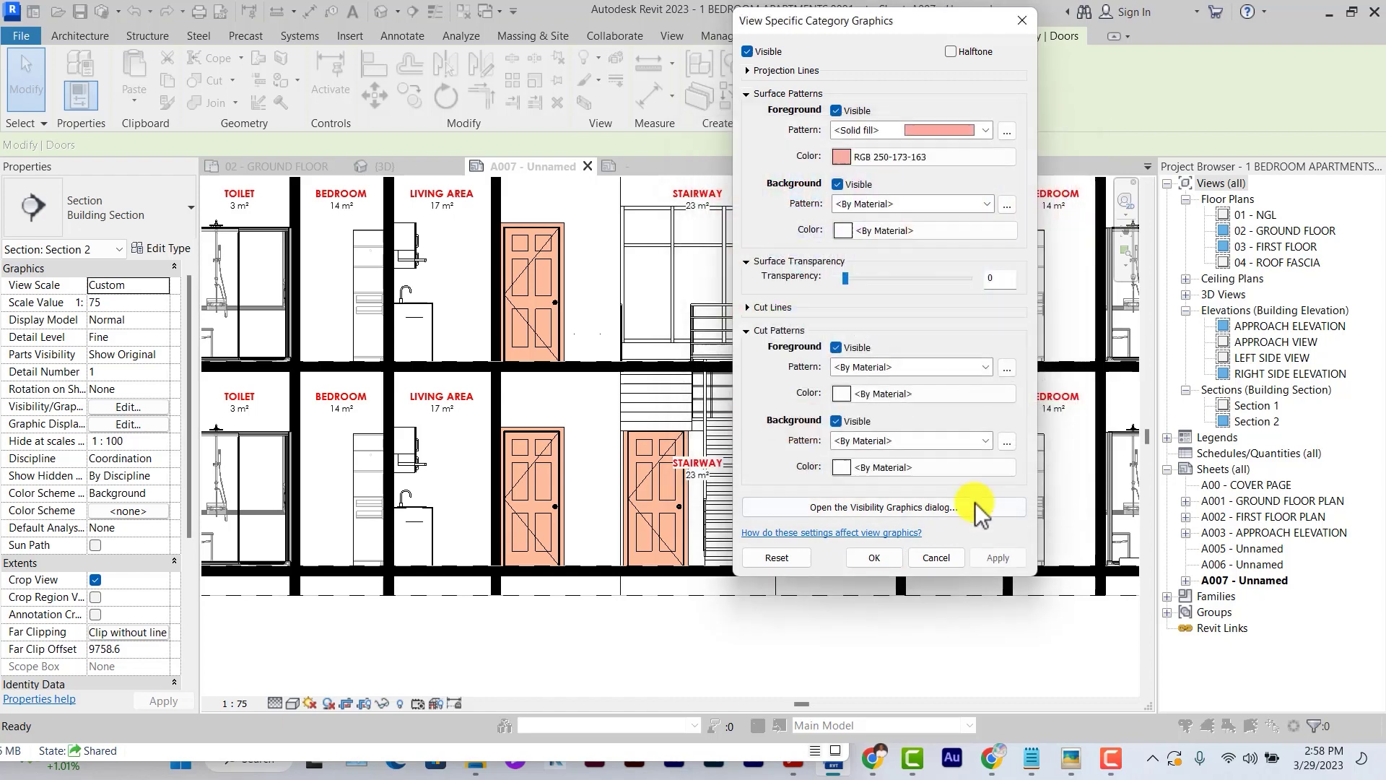
pyautogui.click(874, 558)
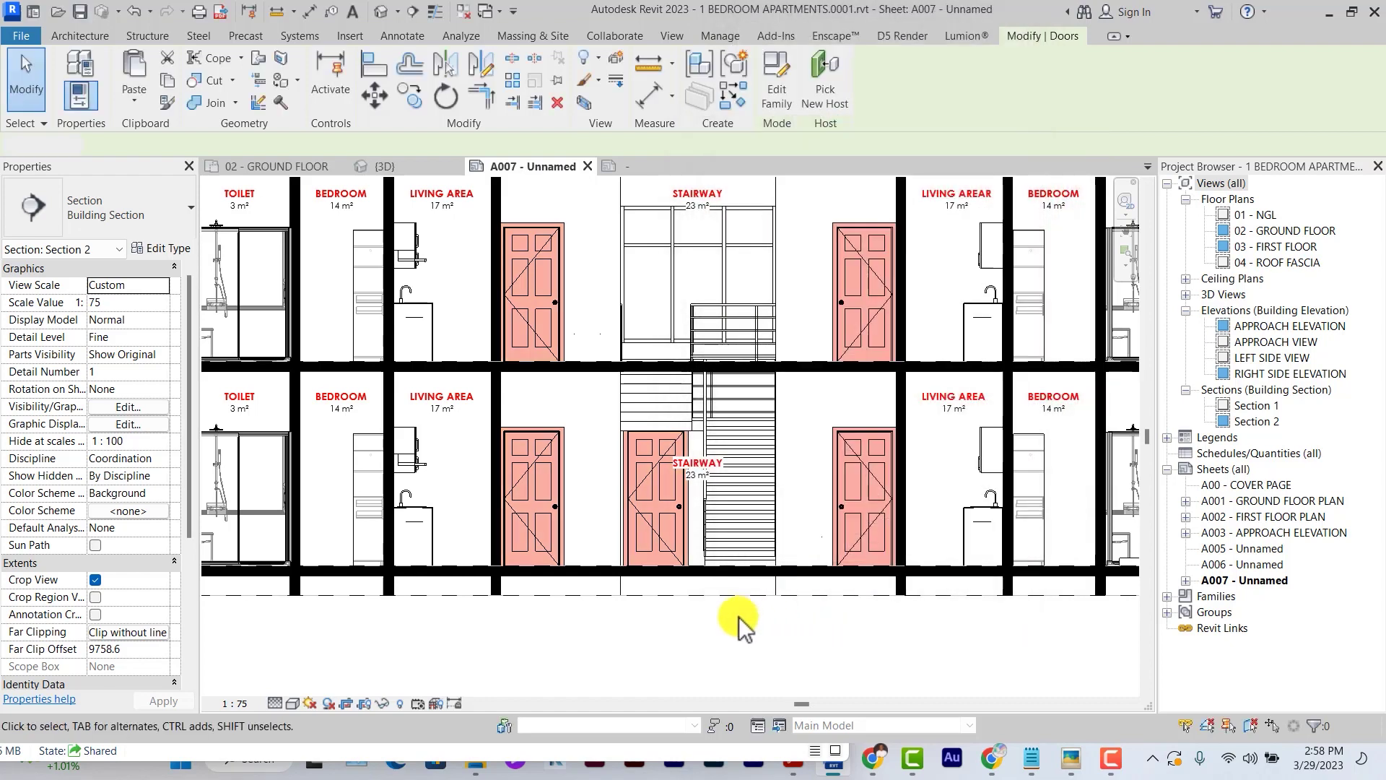
pyautogui.click(737, 618)
# Activate the Section 2 viewport on sheet A007 for editing
pyautogui.scroll(-2, 725, 614)
pyautogui.moveTo(596, 392); pyautogui.dragTo(492, 327, button='middle')
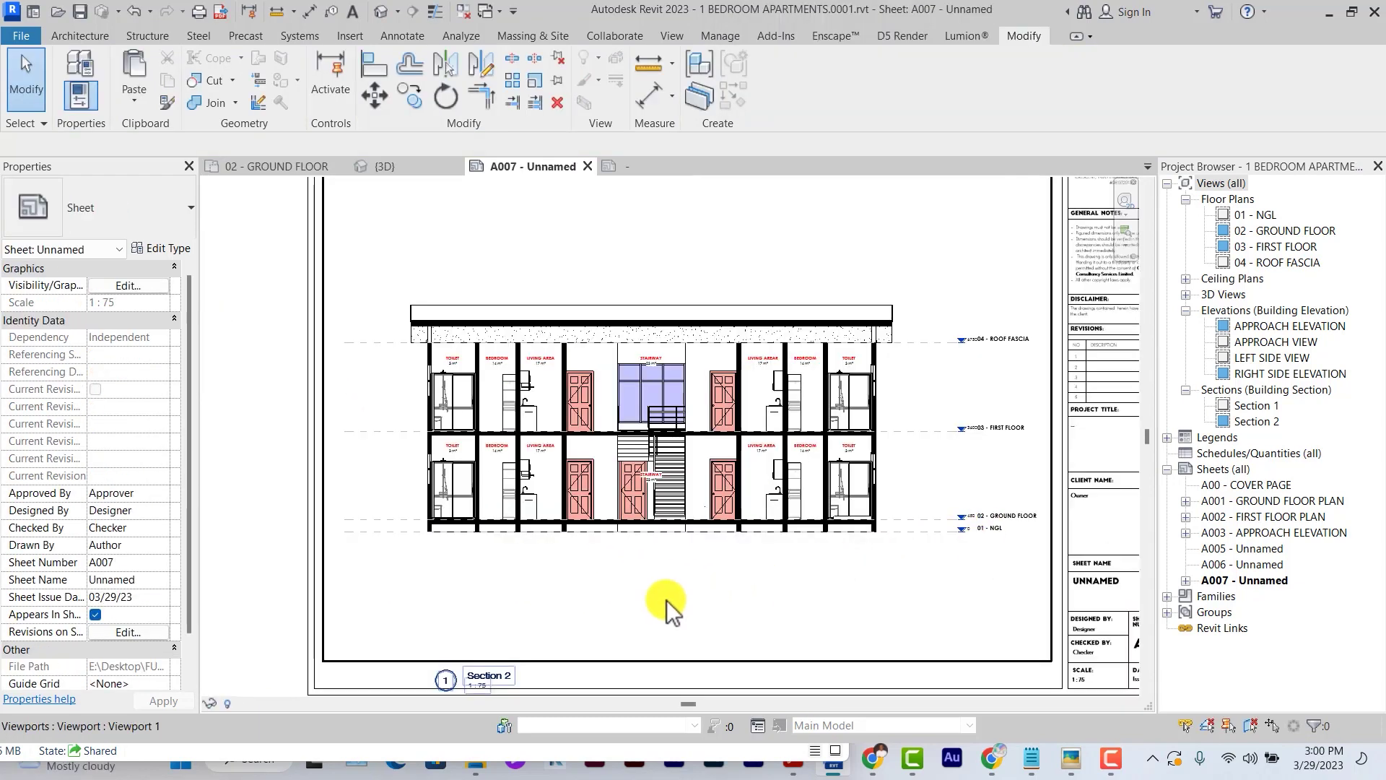
pyautogui.moveTo(665, 600); pyautogui.dragTo(687, 621, button='middle')
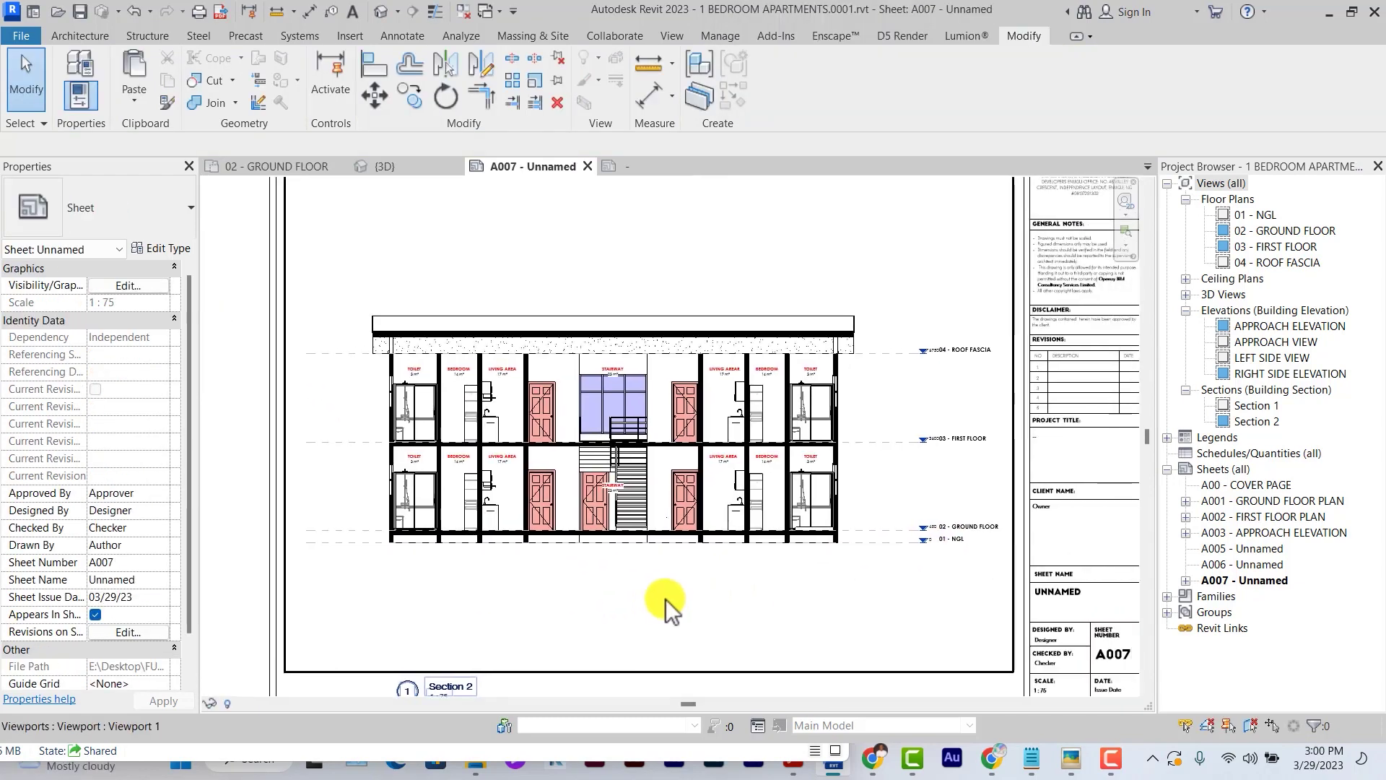
pyautogui.doubleClick(624, 548)
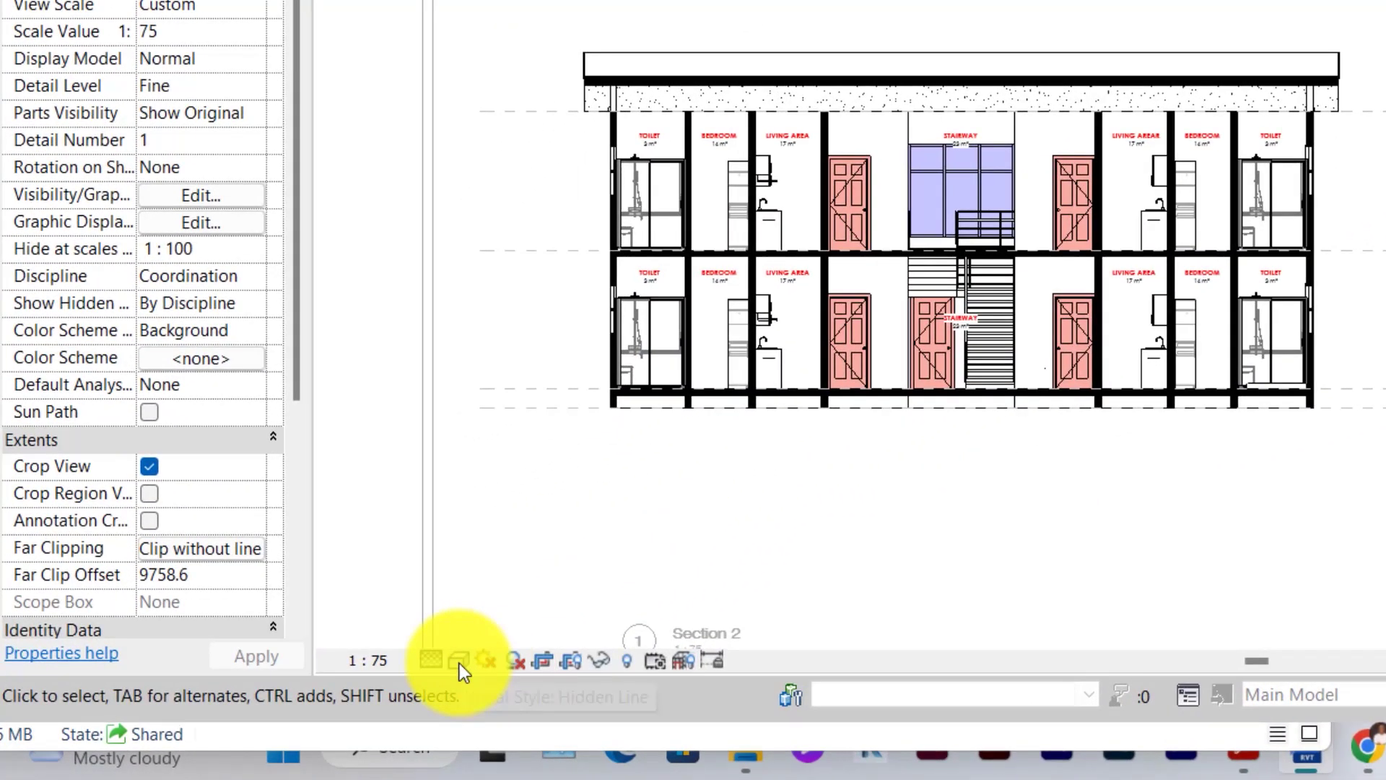
# Try the Shaded and Consistent Colors visual styles on the section view and set it to Realistic
pyautogui.click(422, 670)
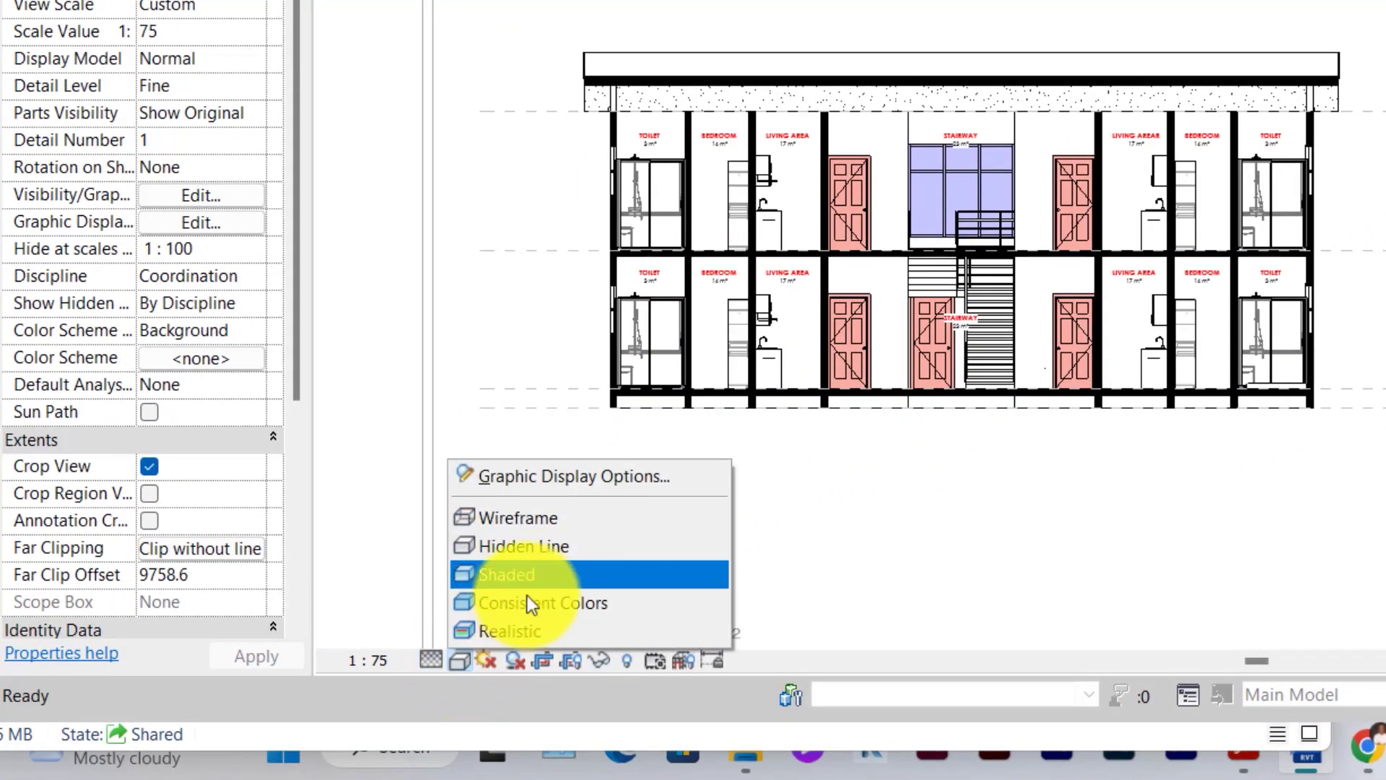
pyautogui.click(546, 574)
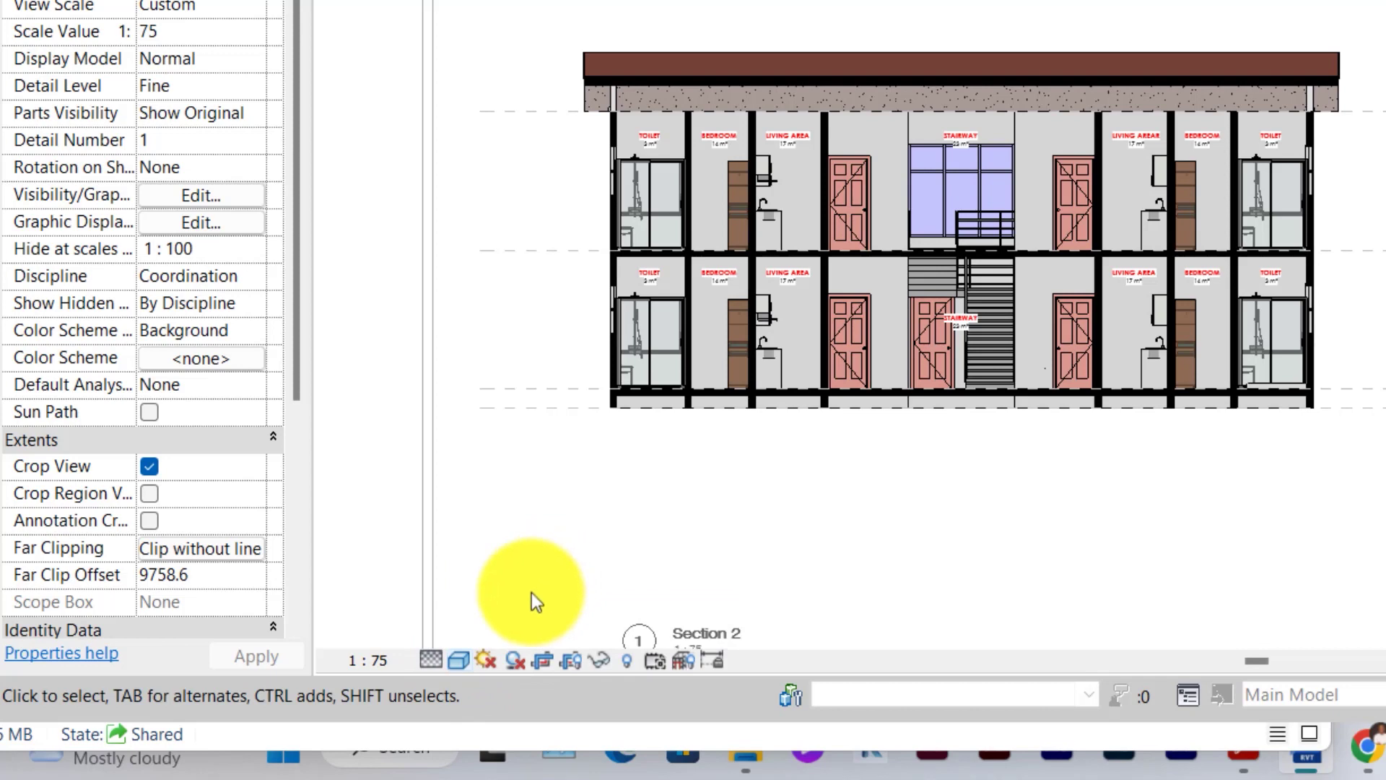
pyautogui.click(460, 661)
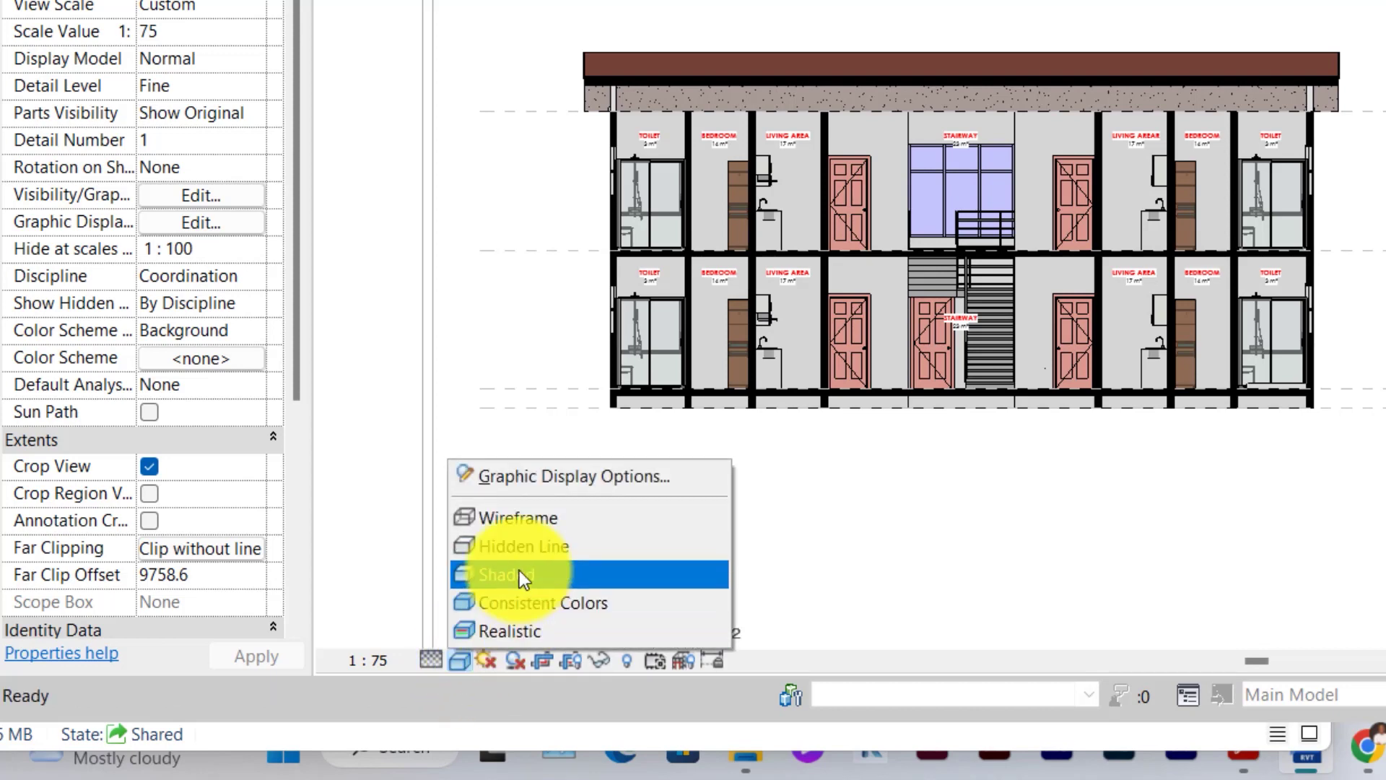
pyautogui.click(533, 602)
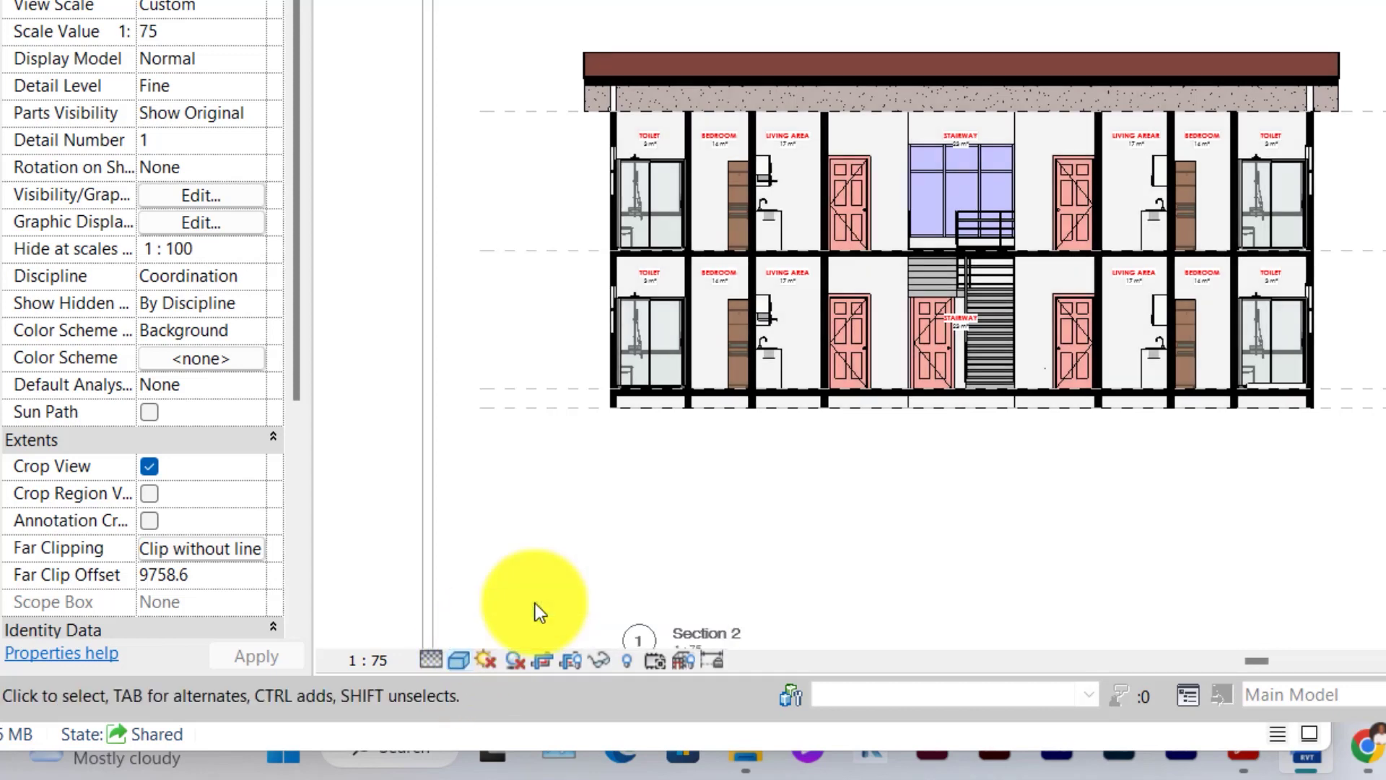
pyautogui.click(460, 660)
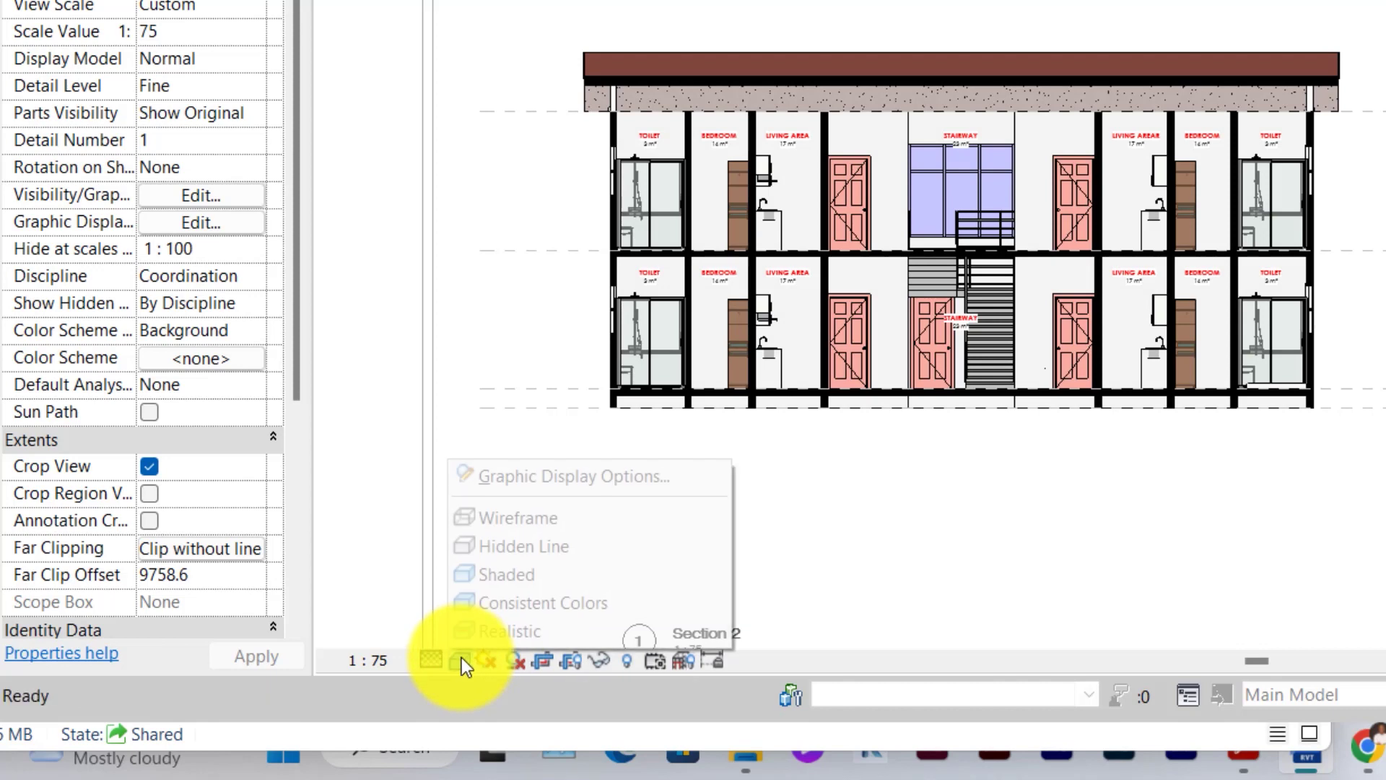
pyautogui.click(495, 629)
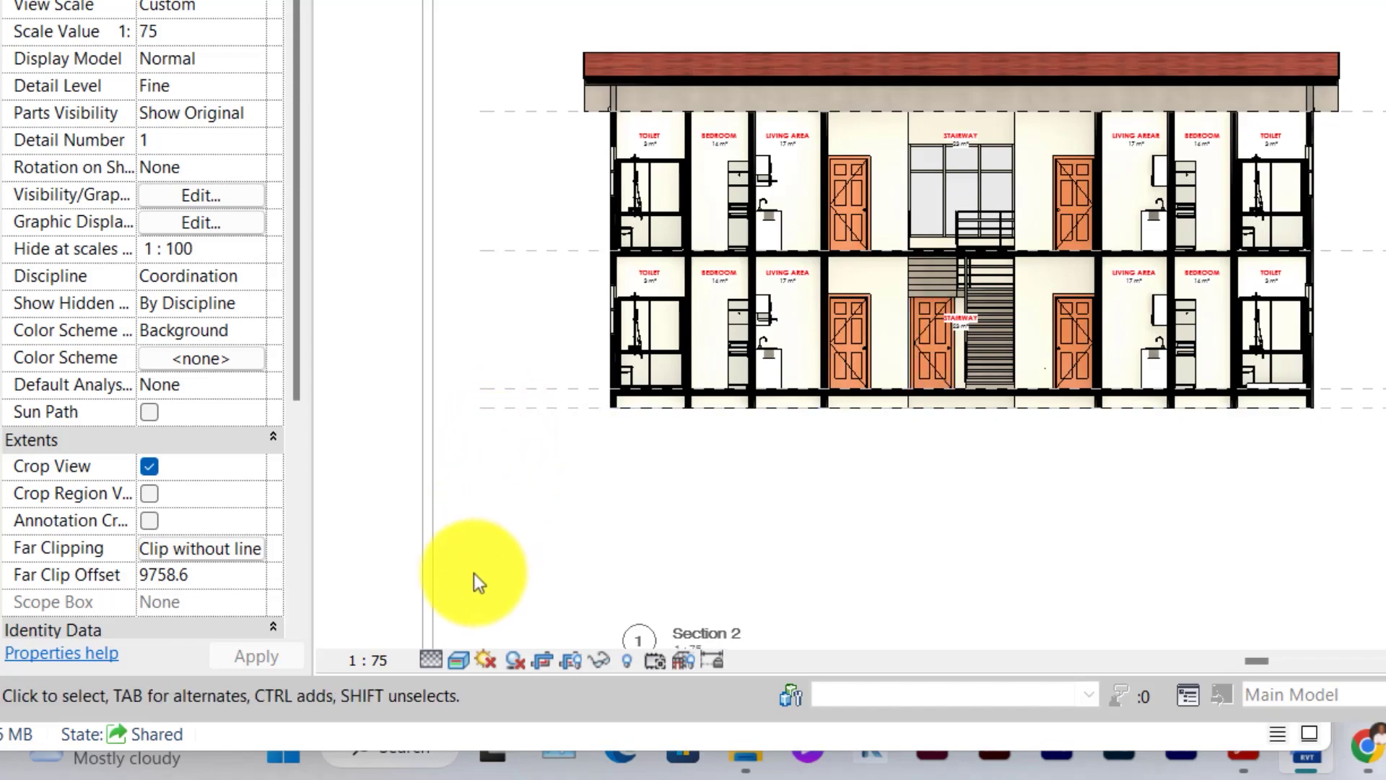
# Set the section view to Realistic and paint the wall faces on both sides of the stairway, on both floors, with Wood - wall panel
pyautogui.click(456, 662)
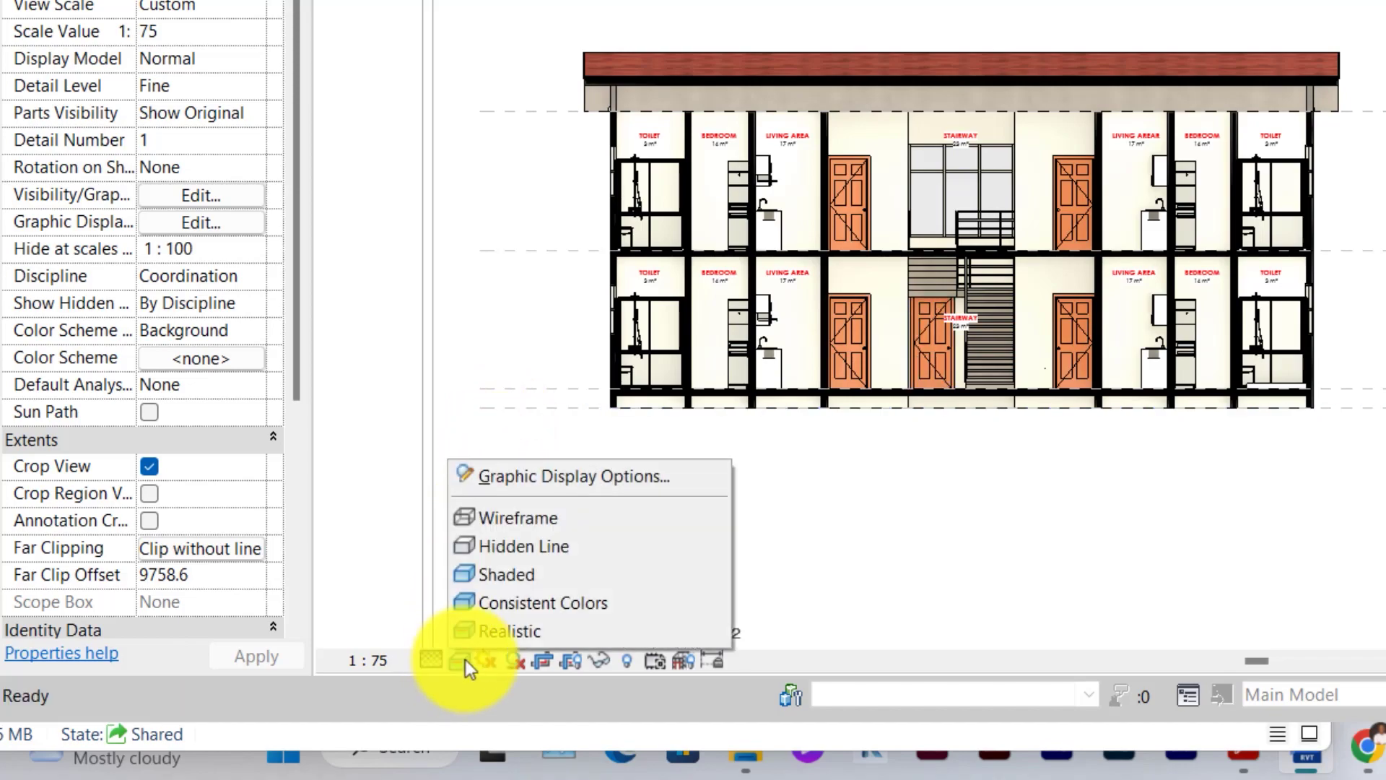
pyautogui.click(509, 639)
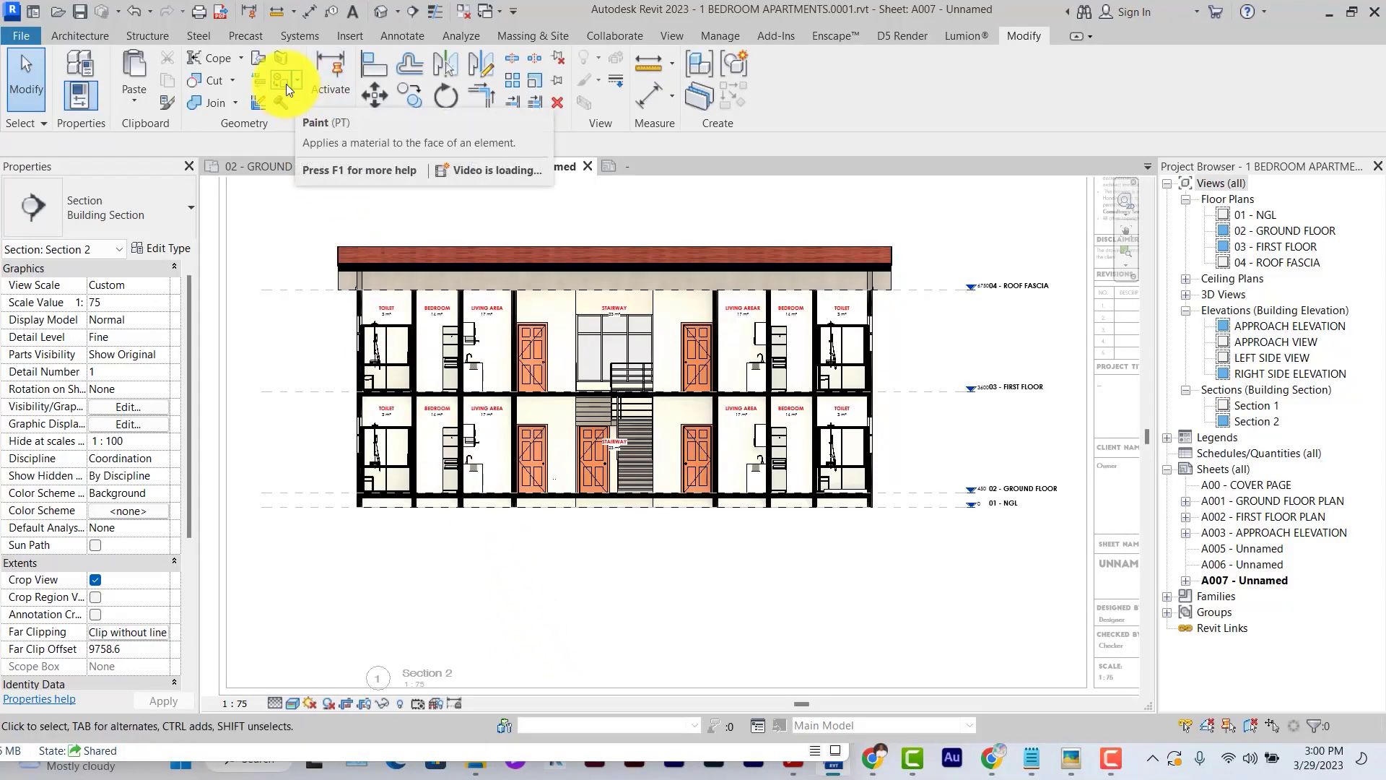
pyautogui.click(285, 84)
pyautogui.scroll(-3, 136, 276)
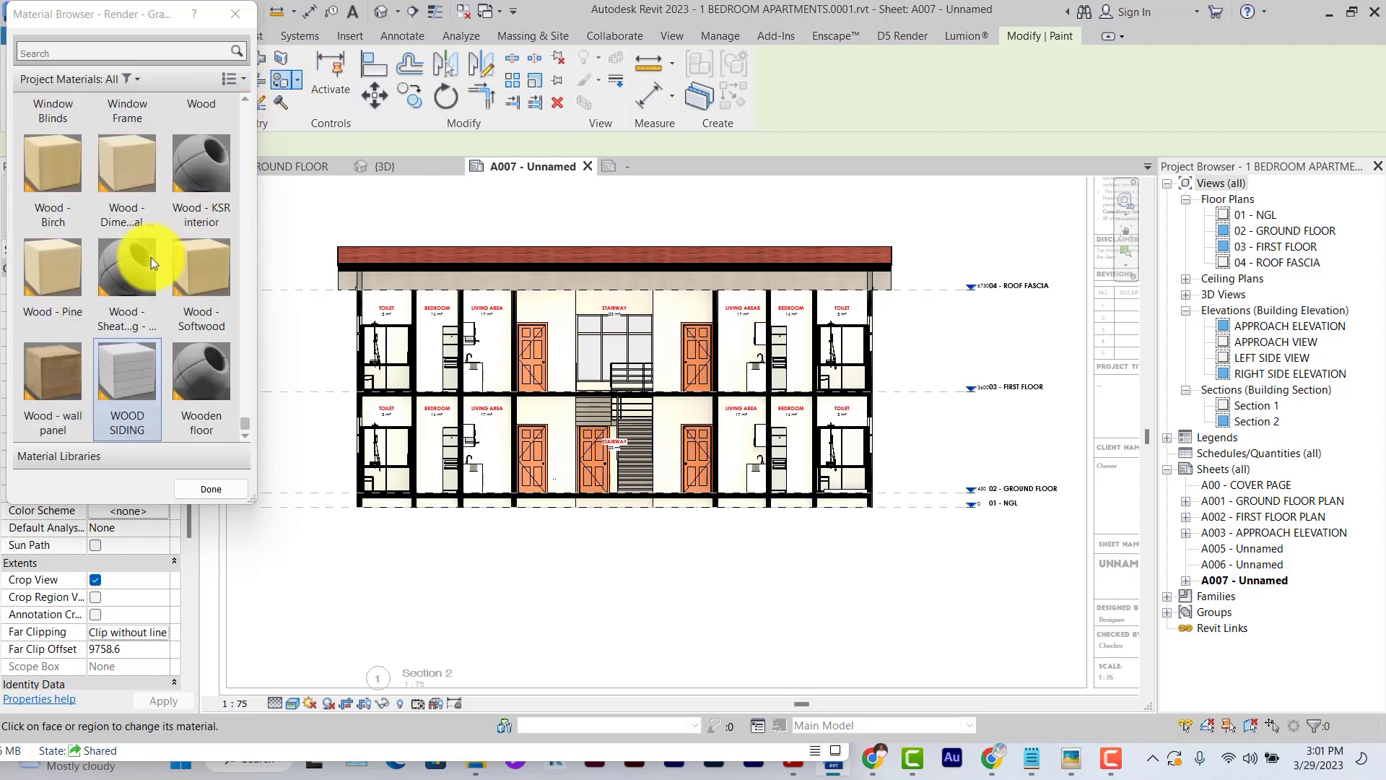
pyautogui.click(46, 391)
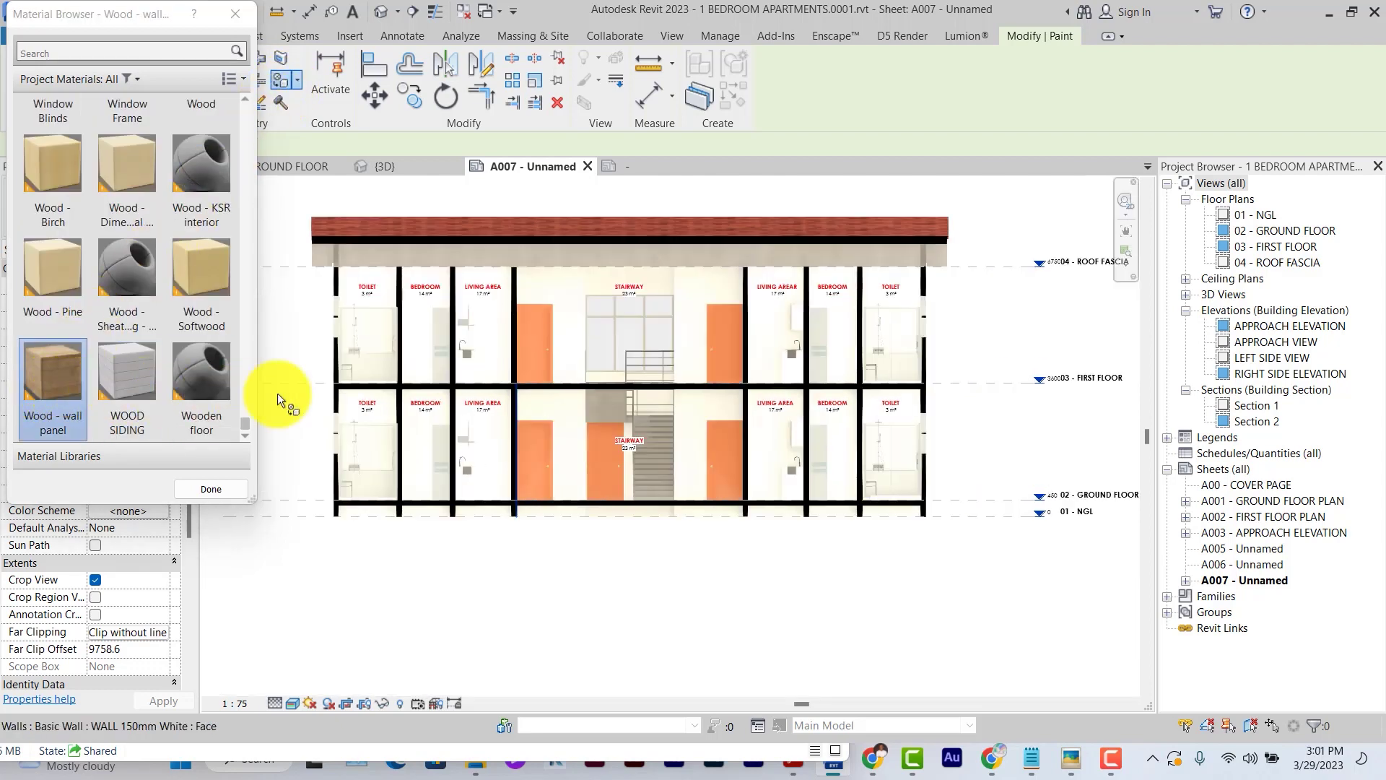
pyautogui.scroll(1, 513, 449)
pyautogui.click(577, 395)
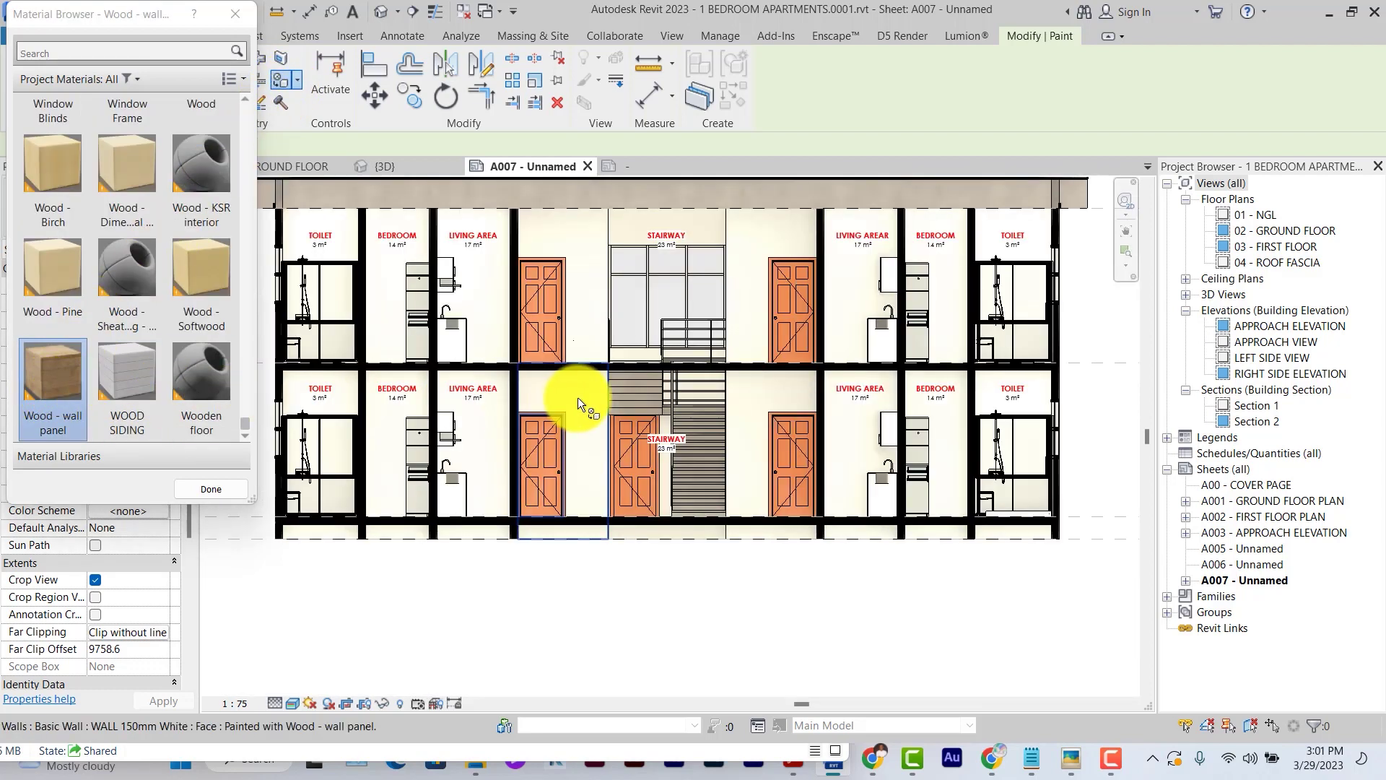
pyautogui.click(581, 292)
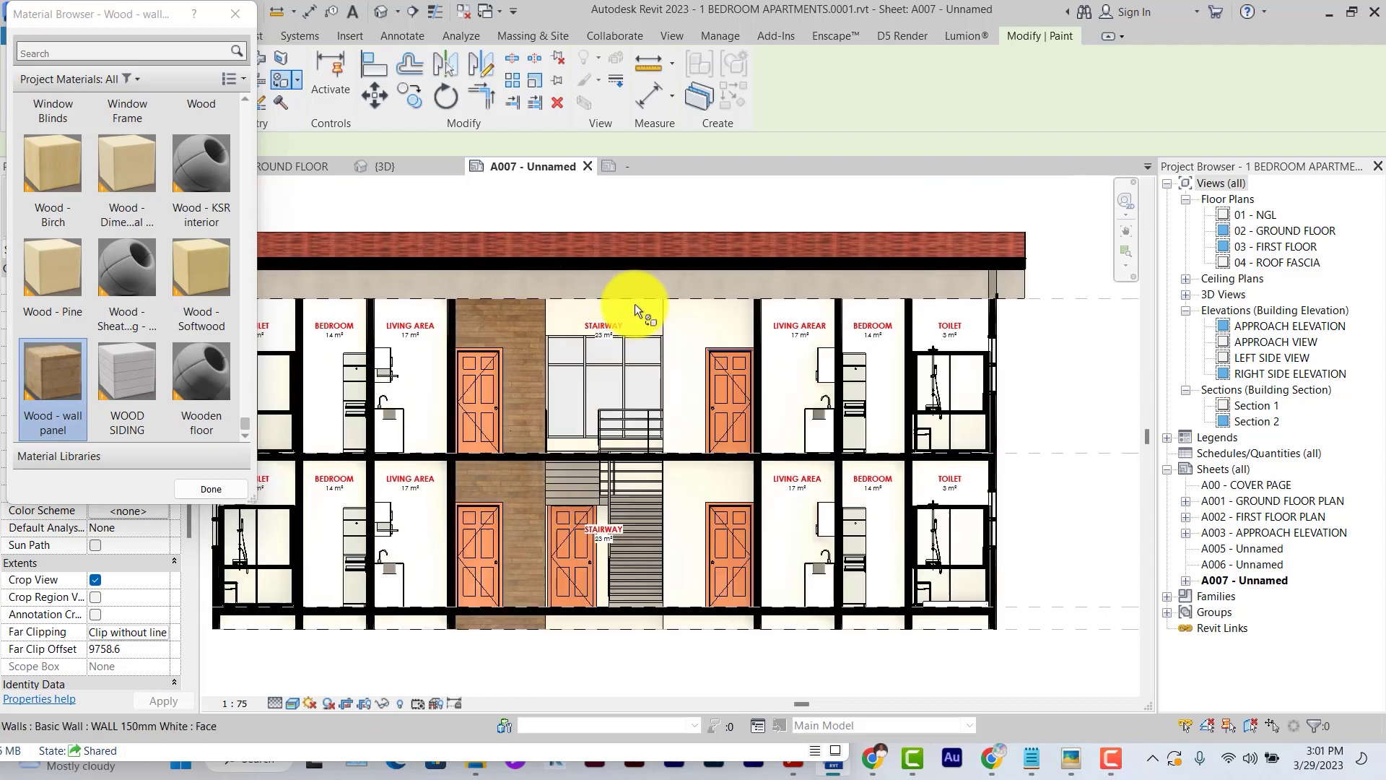
pyautogui.click(704, 319)
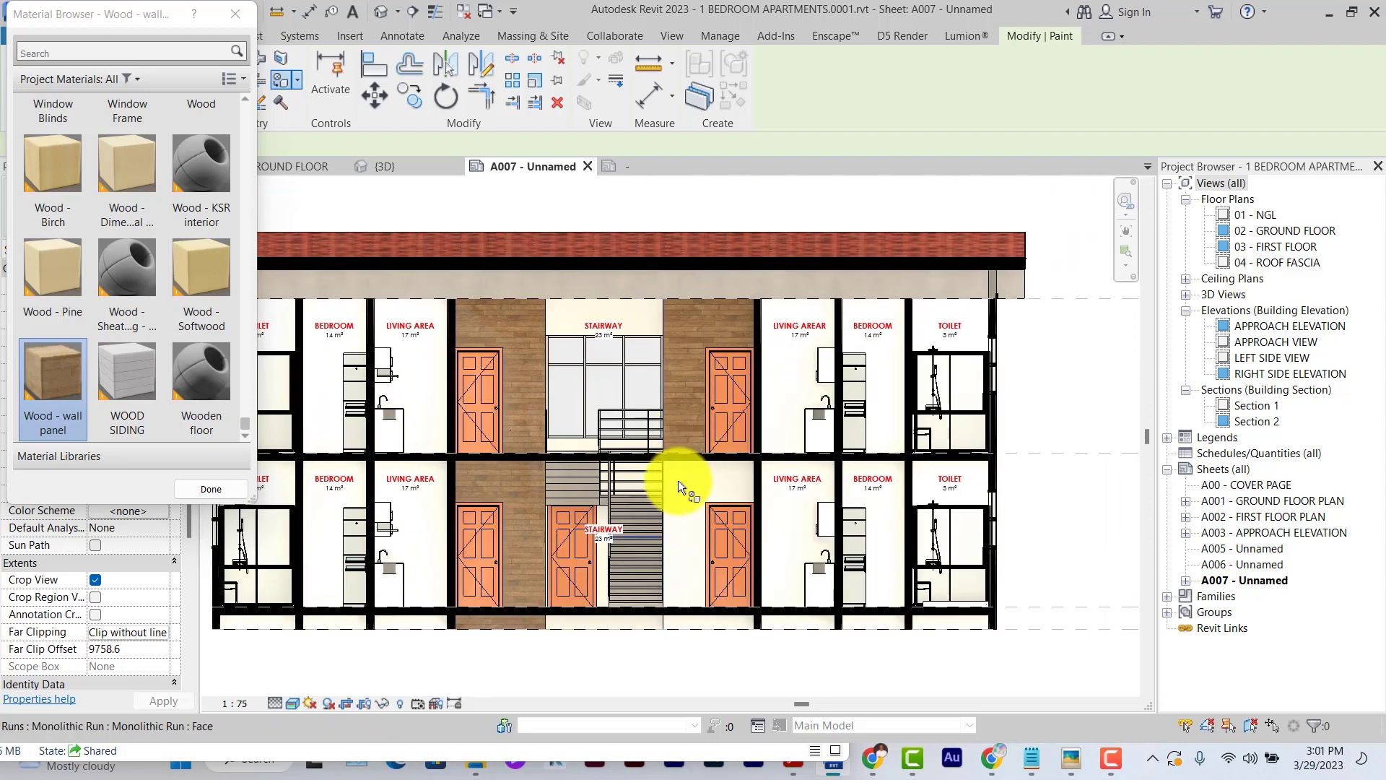
pyautogui.moveTo(678, 479); pyautogui.dragTo(754, 485, button='middle')
pyautogui.click(799, 488)
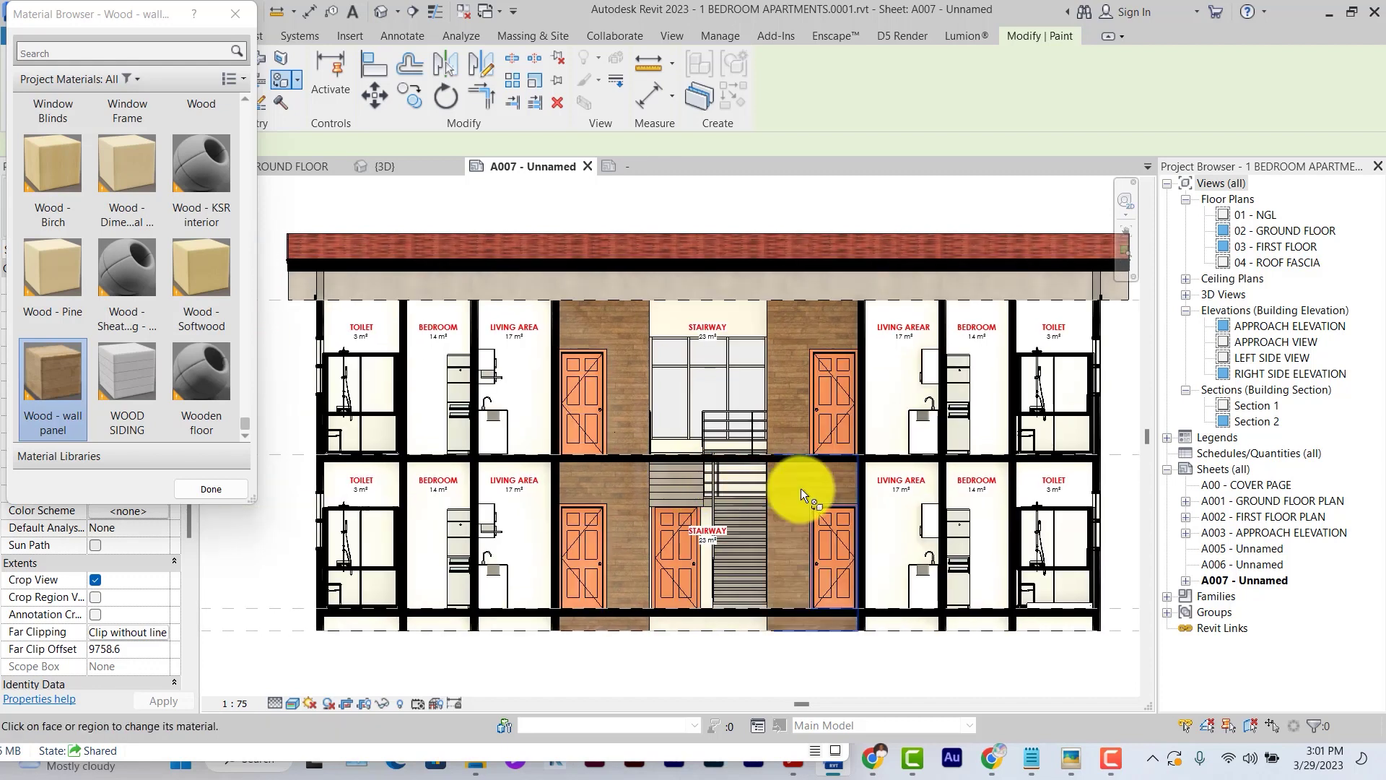
# Change the section view's visual style to Shaded
pyautogui.click(292, 704)
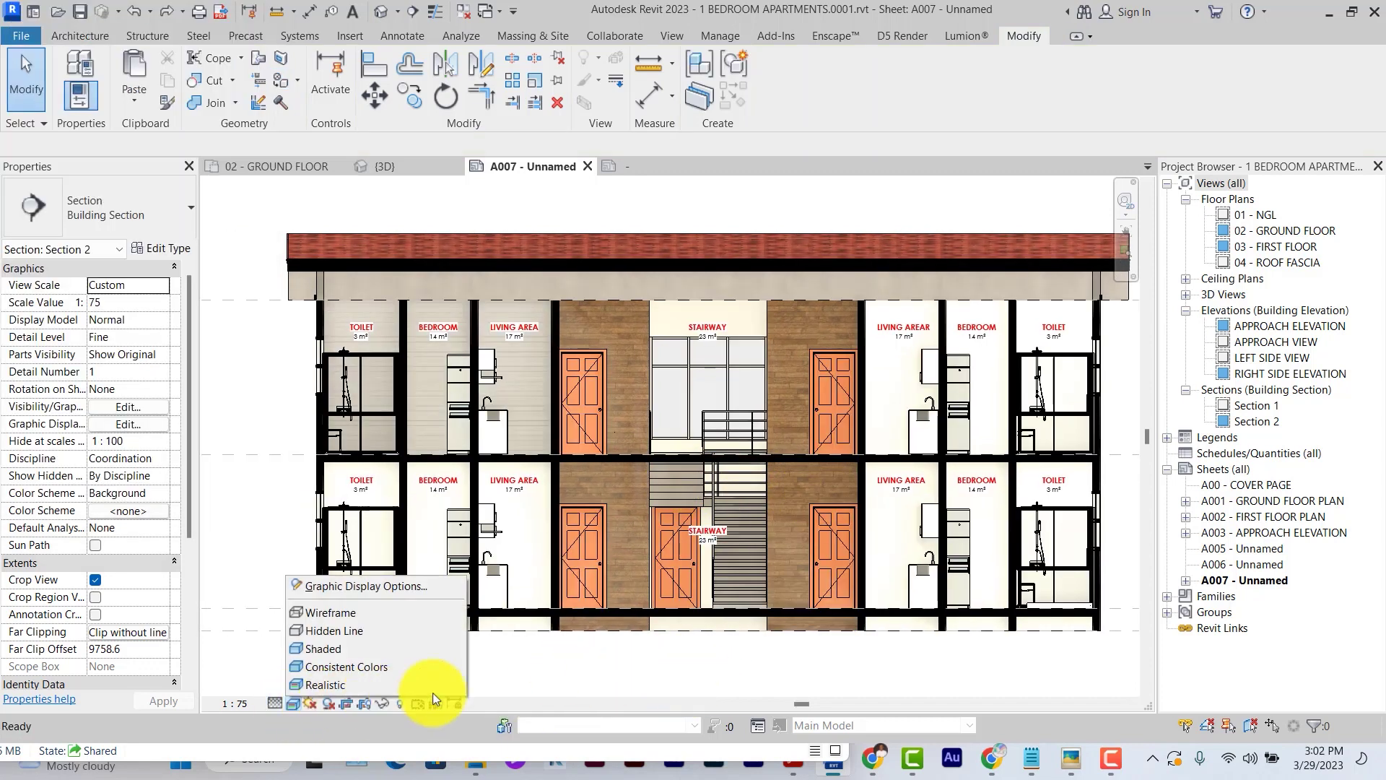
pyautogui.click(681, 672)
pyautogui.scroll(-2, 675, 661)
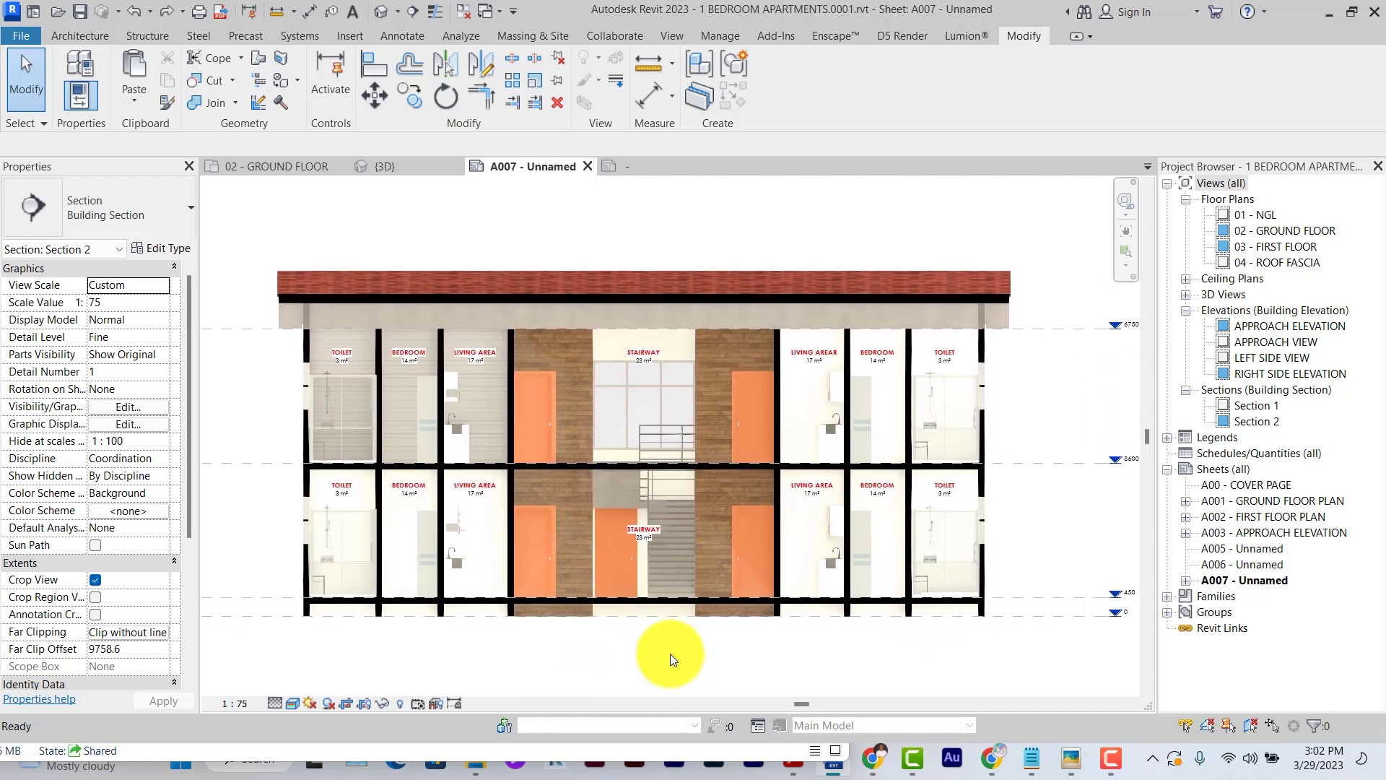
pyautogui.click(288, 706)
pyautogui.click(321, 651)
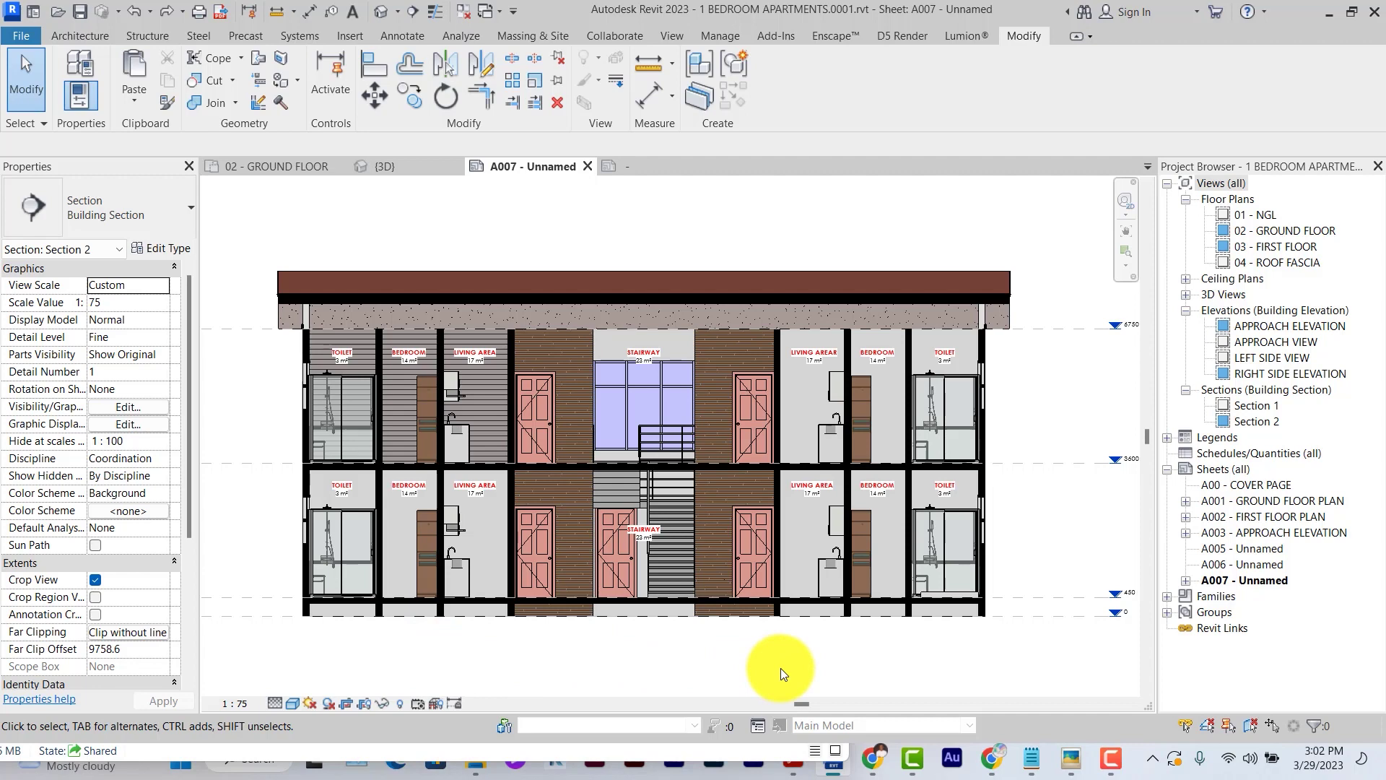
pyautogui.scroll(-1, 782, 668)
pyautogui.moveTo(812, 657); pyautogui.dragTo(800, 599, button='middle')
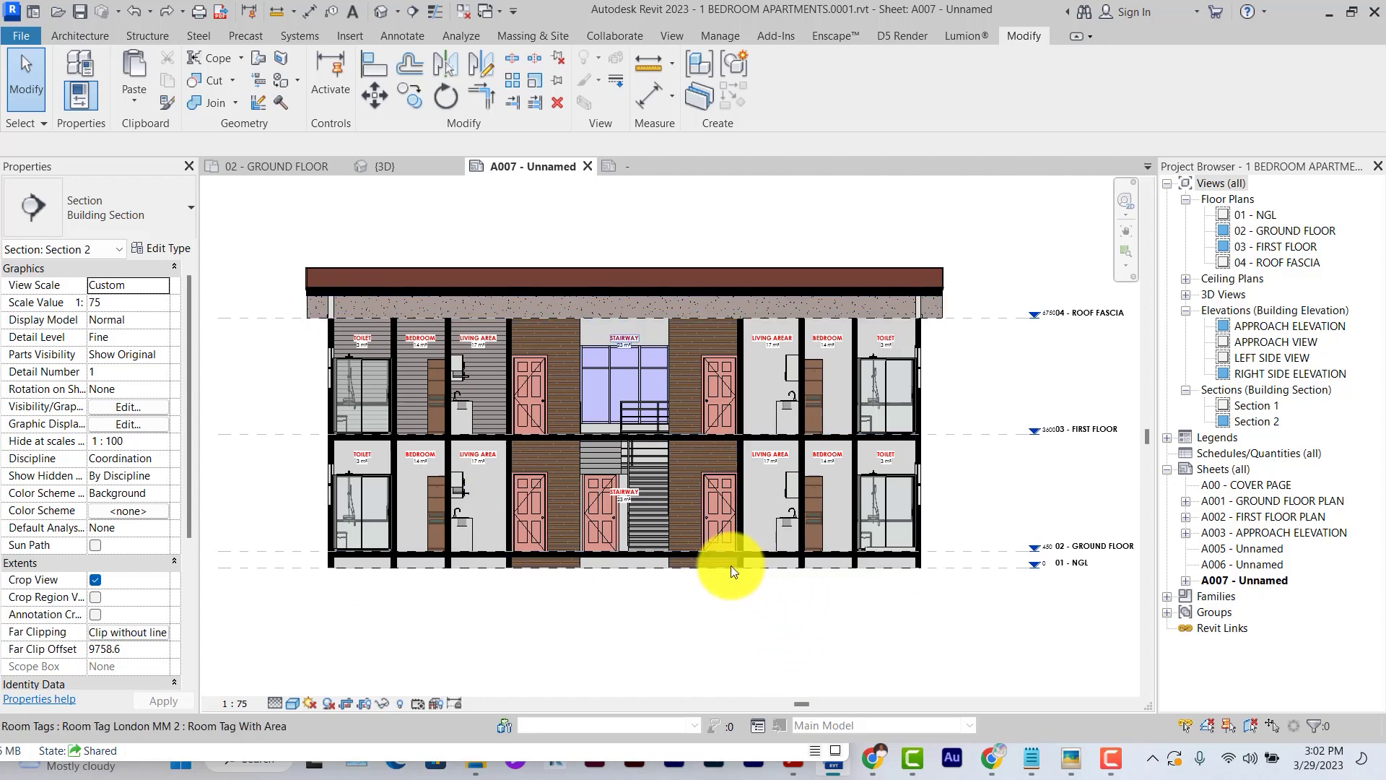
# Open the room tag family for editing and set the room name label type's background to Transparent
pyautogui.scroll(5, 731, 565)
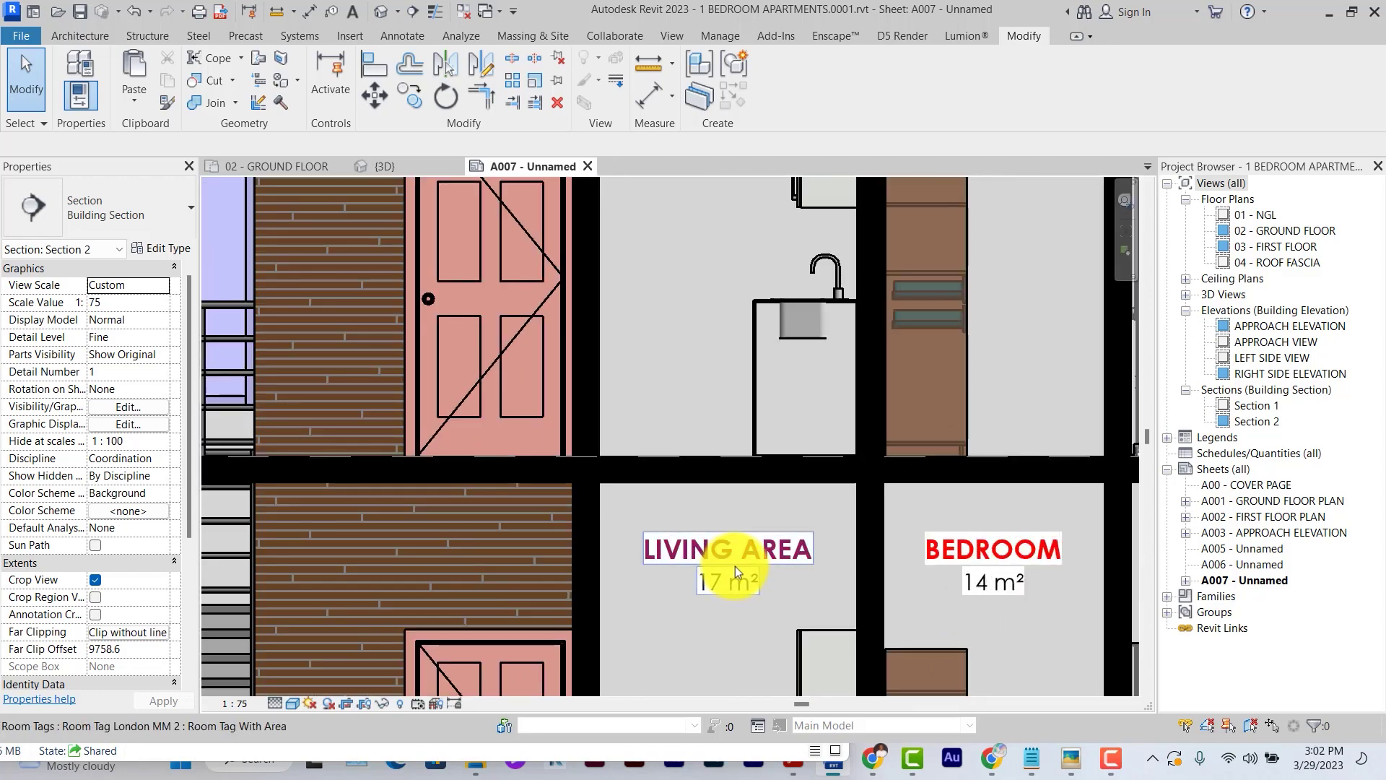
pyautogui.click(739, 566)
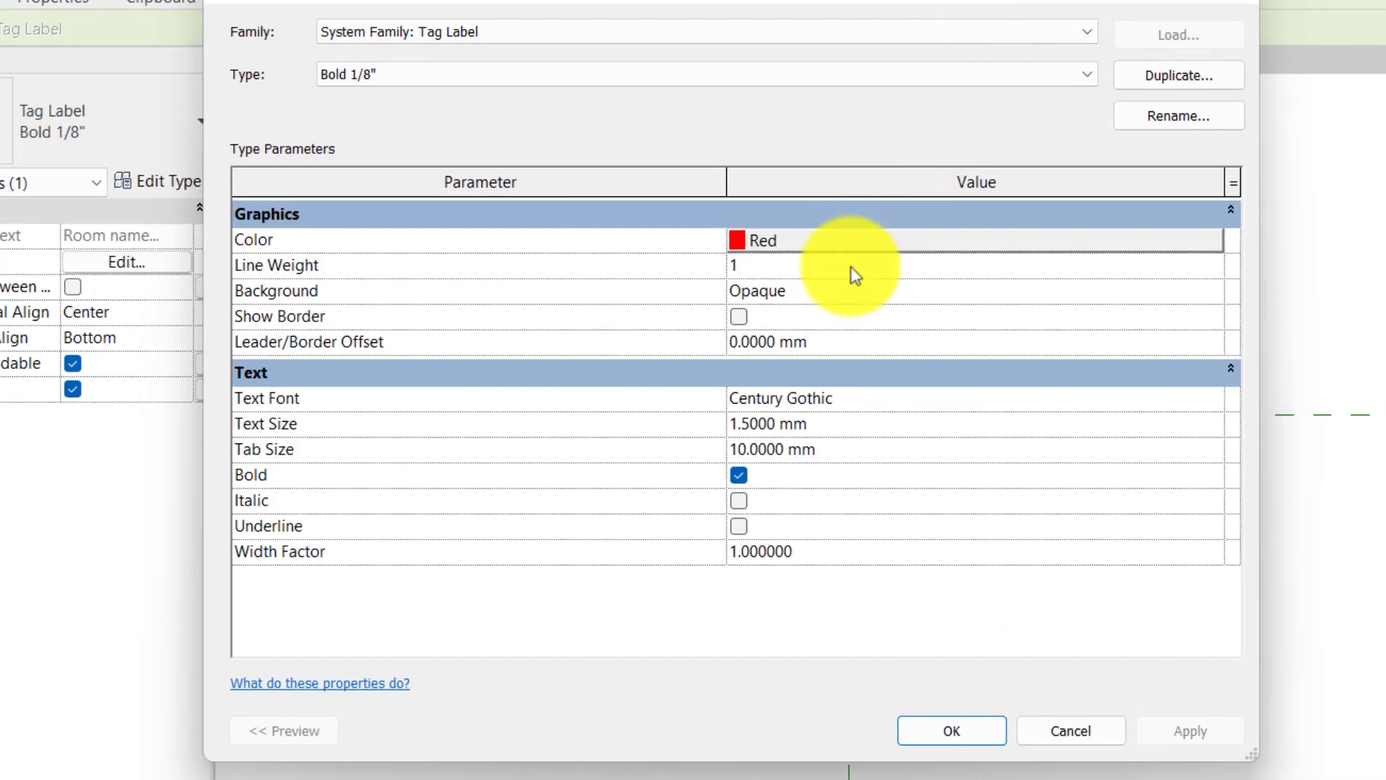
pyautogui.click(833, 292)
pyautogui.click(1161, 293)
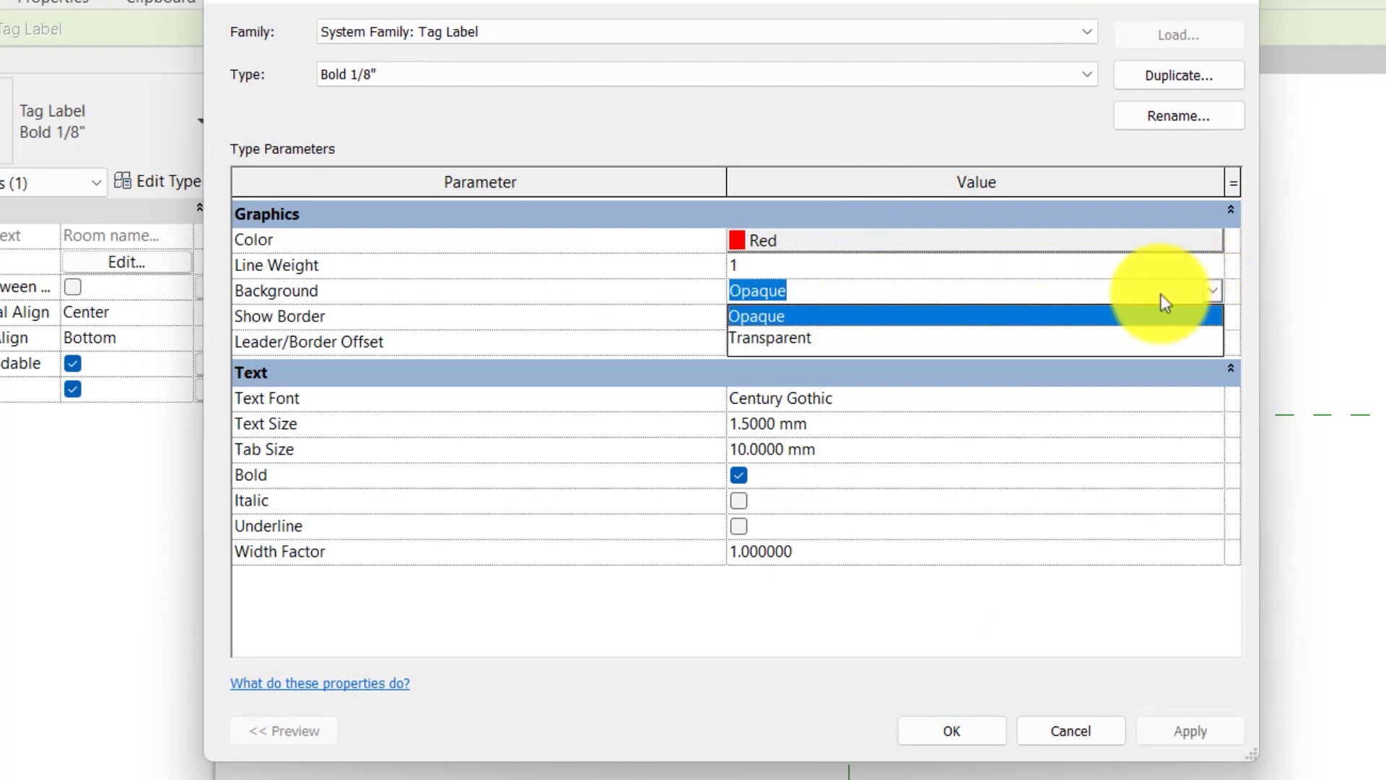
pyautogui.click(814, 340)
pyautogui.click(932, 731)
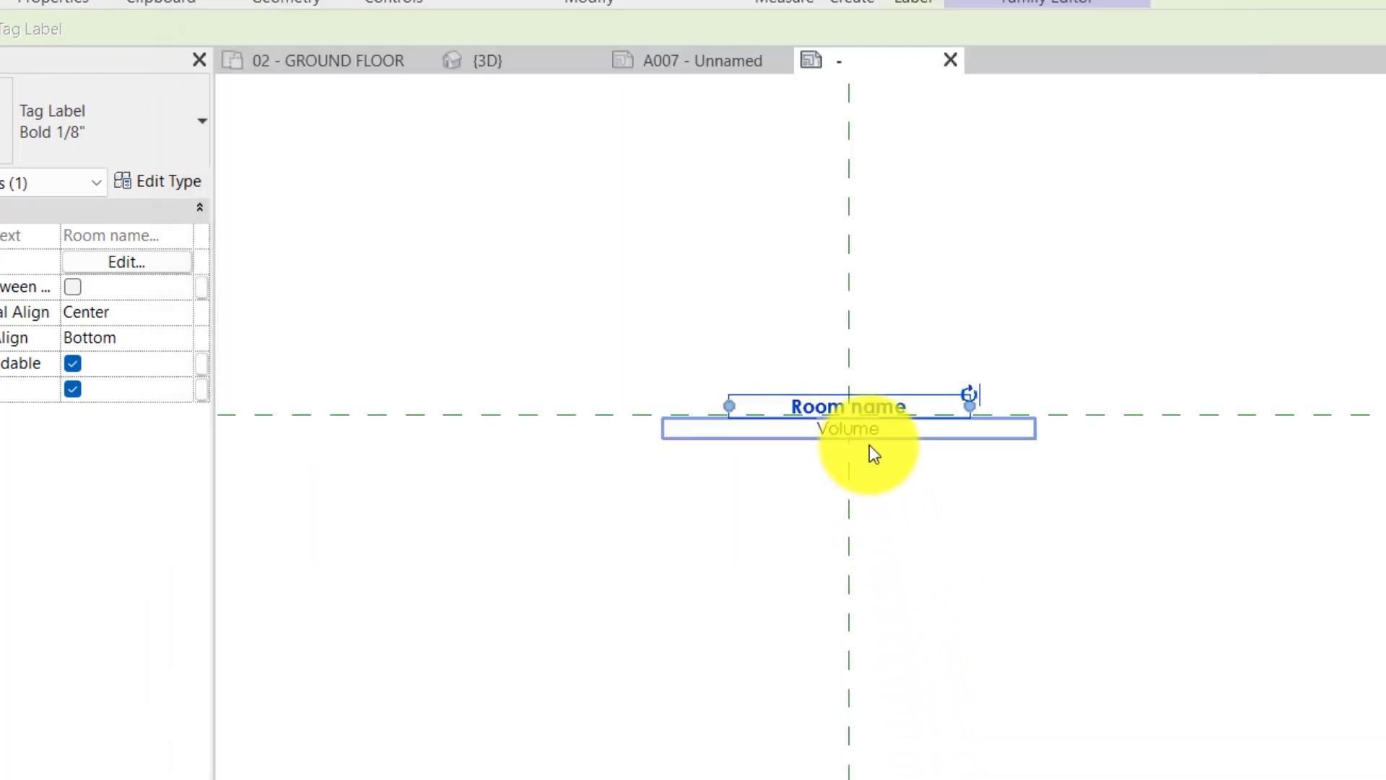
# Set the Bold 1/8" 2 type of the volume label to a Transparent background
pyautogui.click(869, 437)
pyautogui.click(137, 179)
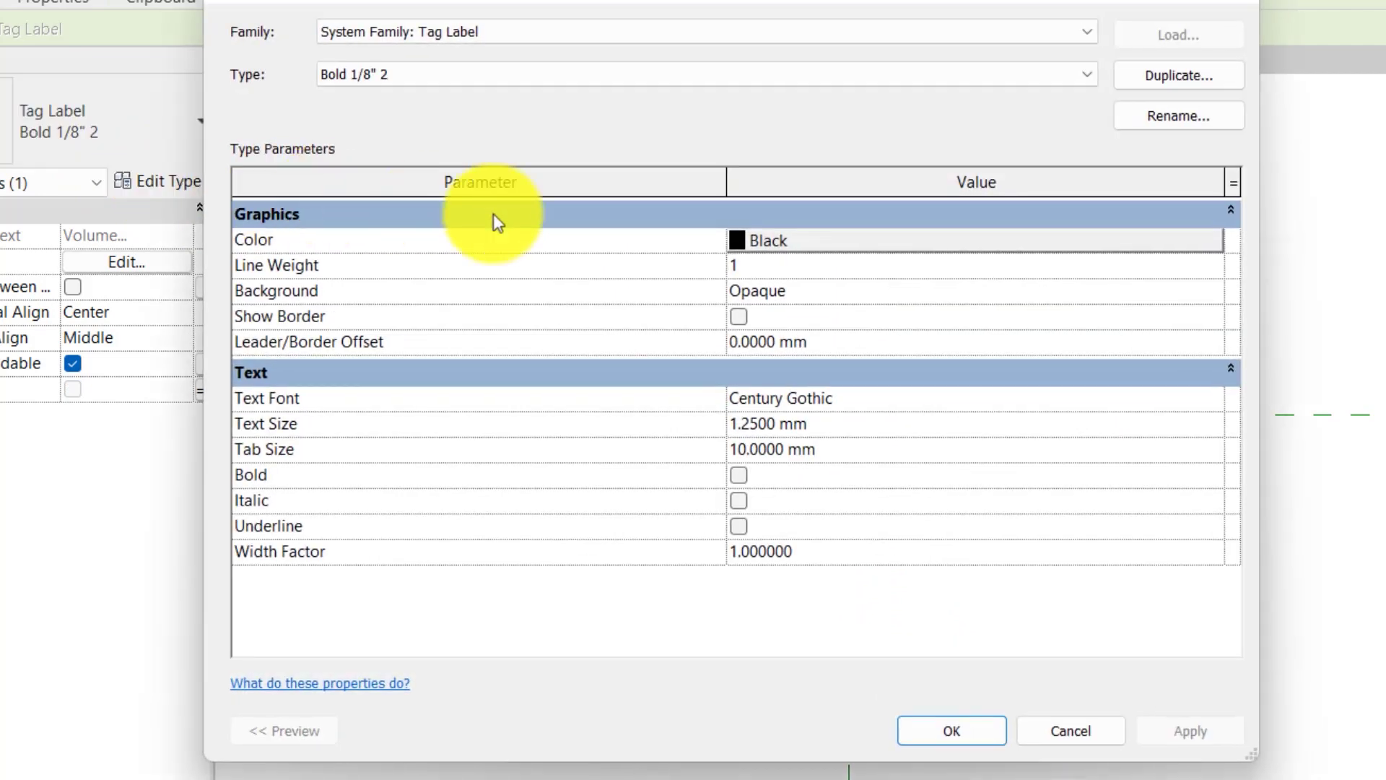
pyautogui.click(1215, 294)
pyautogui.click(743, 339)
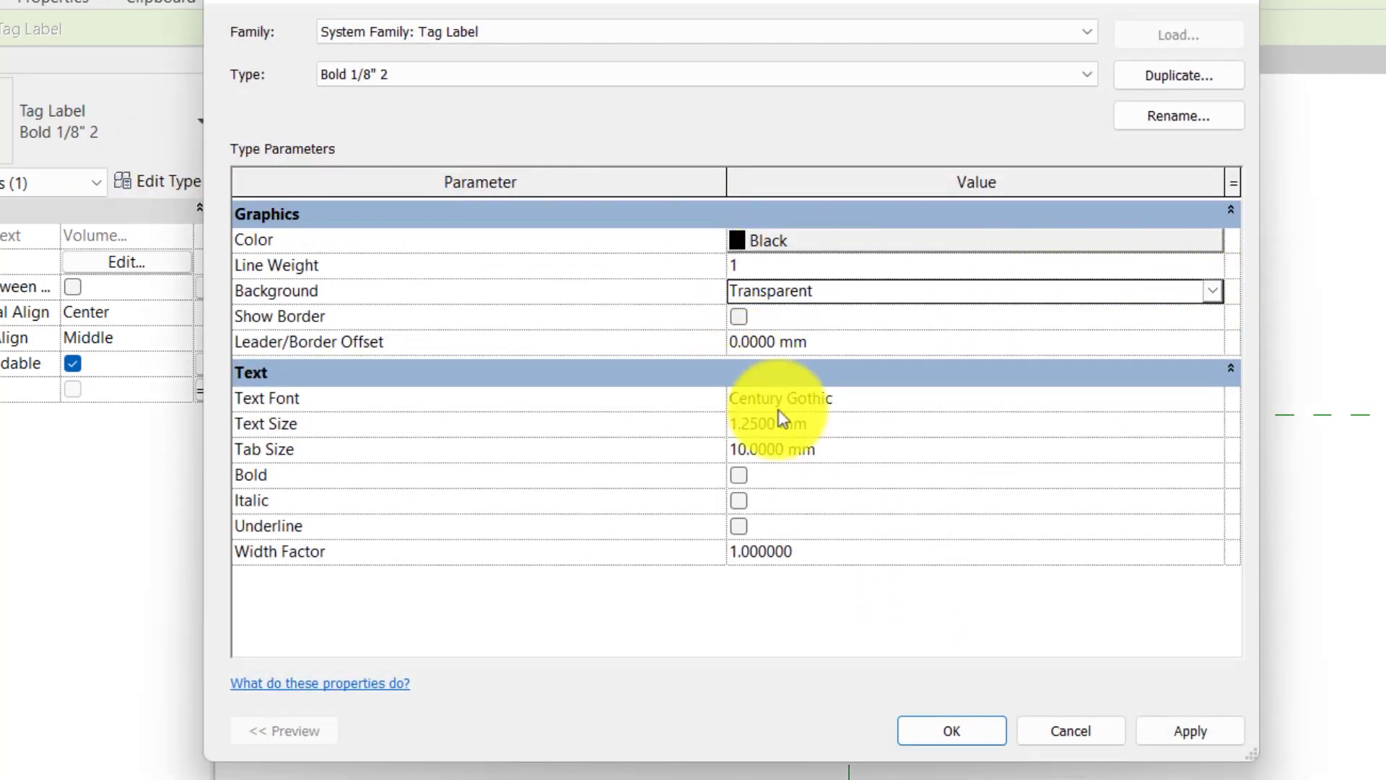
pyautogui.click(953, 730)
# Load the edited room tag family into the apartment project, overwriting the existing version and its parameter values
pyautogui.click(722, 81)
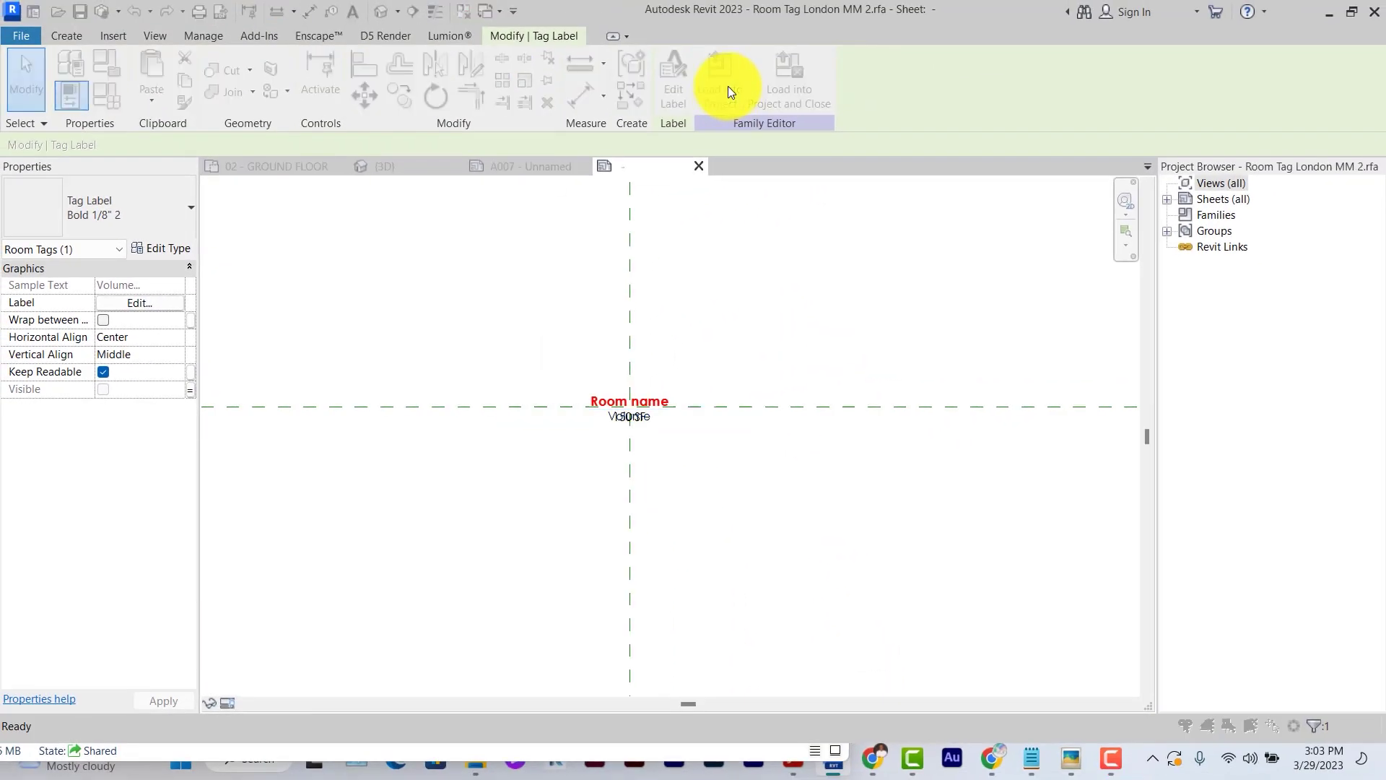
pyautogui.click(671, 511)
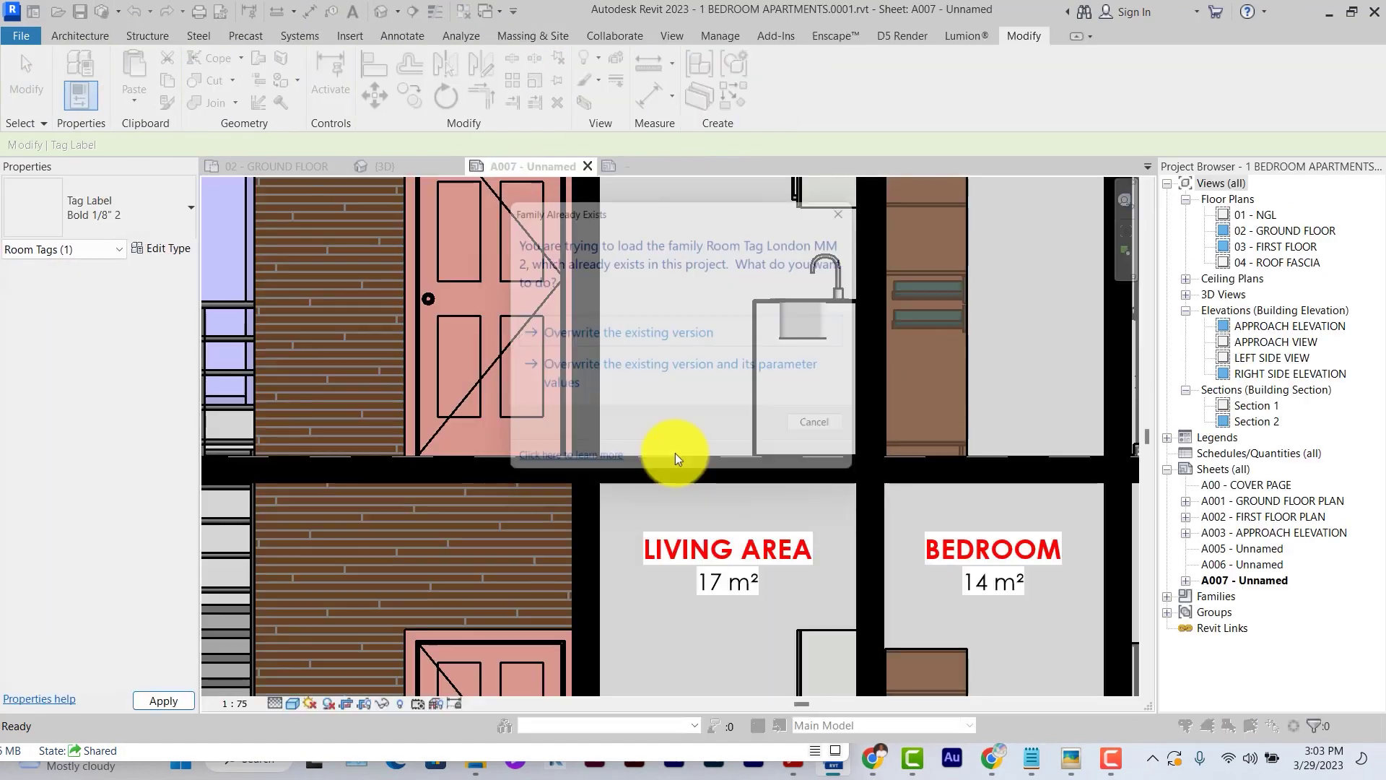
pyautogui.click(678, 379)
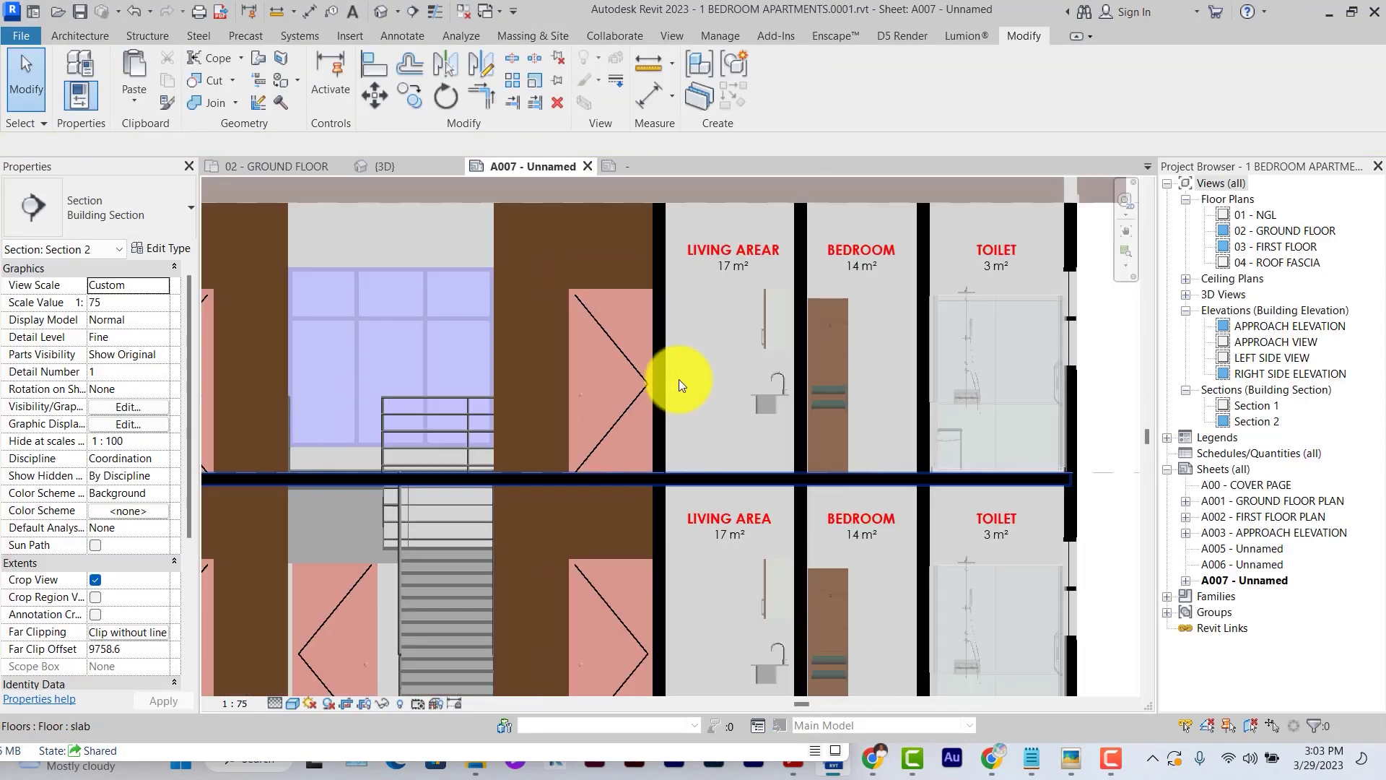
pyautogui.scroll(-3, 679, 379)
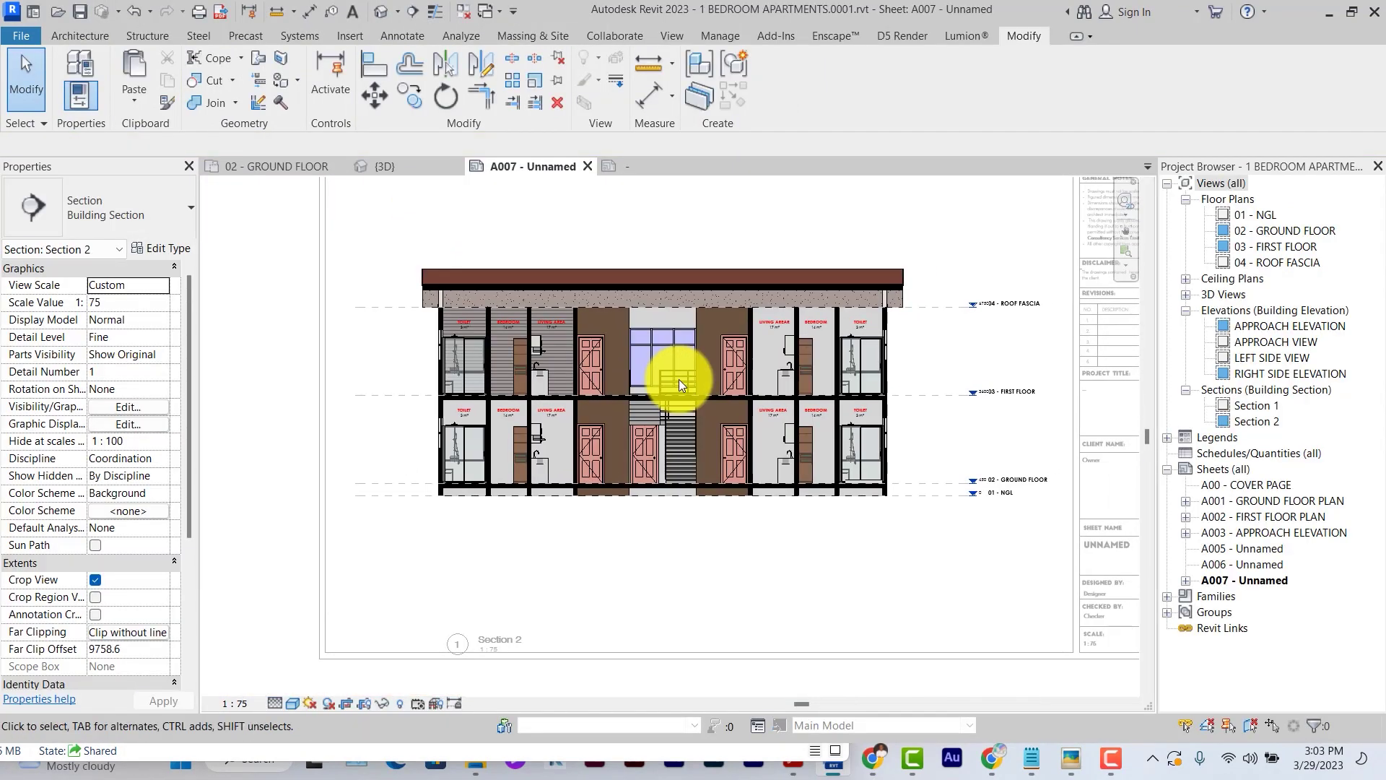
pyautogui.scroll(-2, 678, 379)
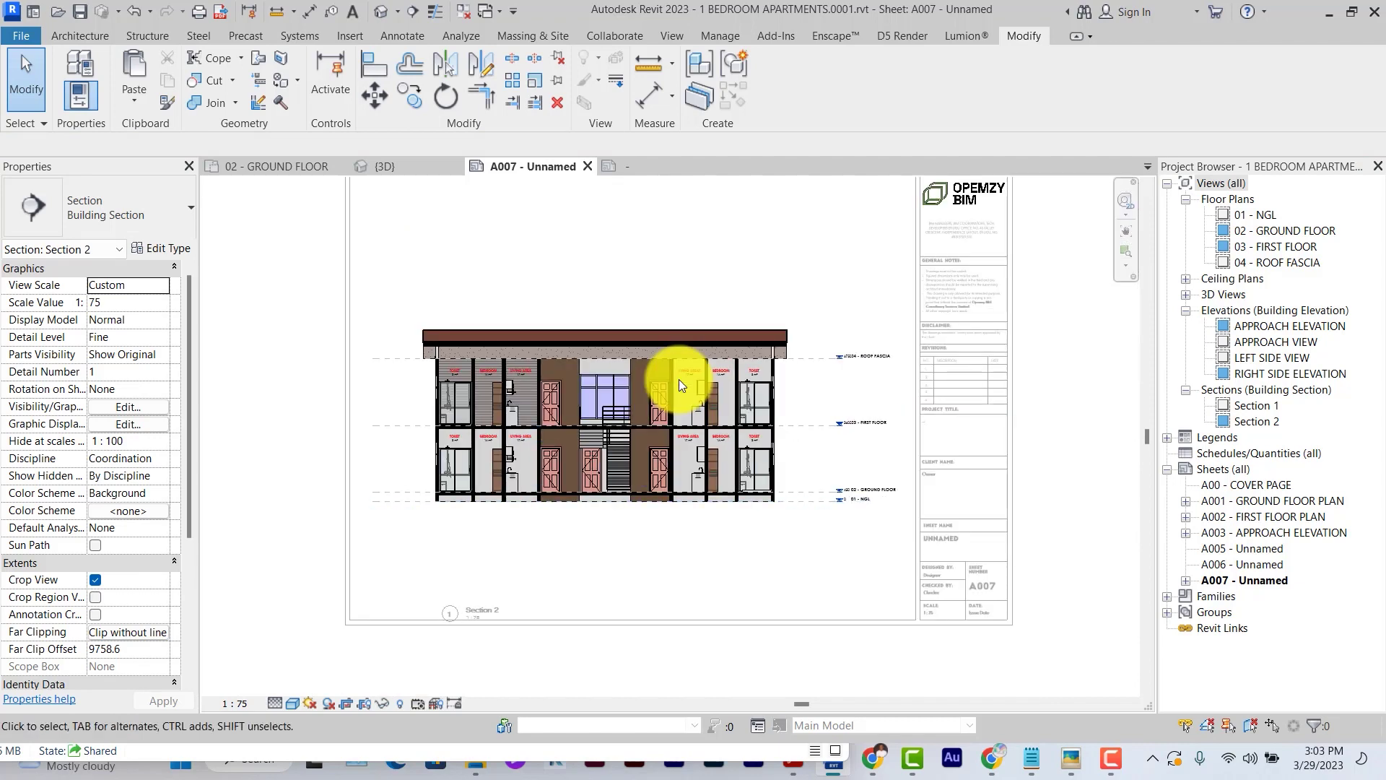
# Draw a thin black filled region as a ground line beneath the building, spanning the full width of the sheet's drawing area
pyautogui.click(80, 36)
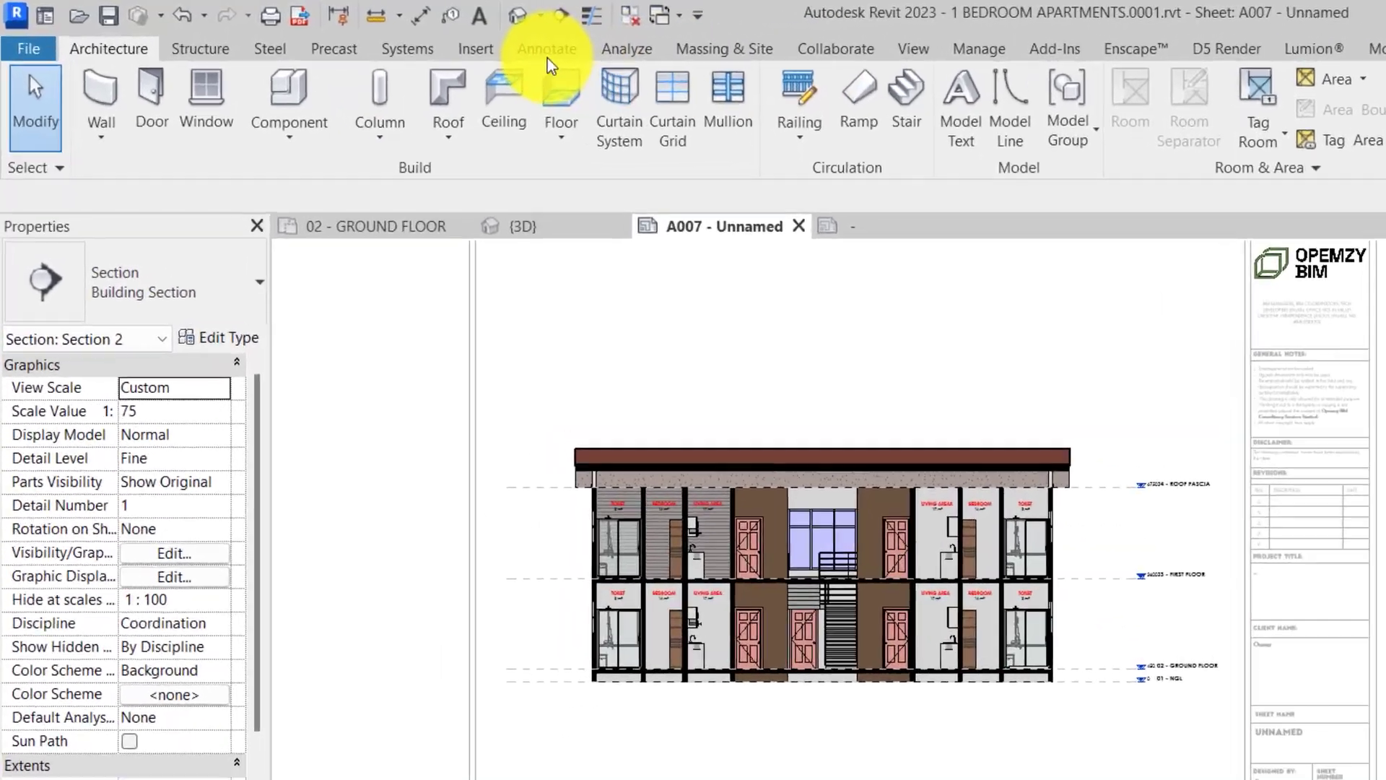
pyautogui.click(410, 36)
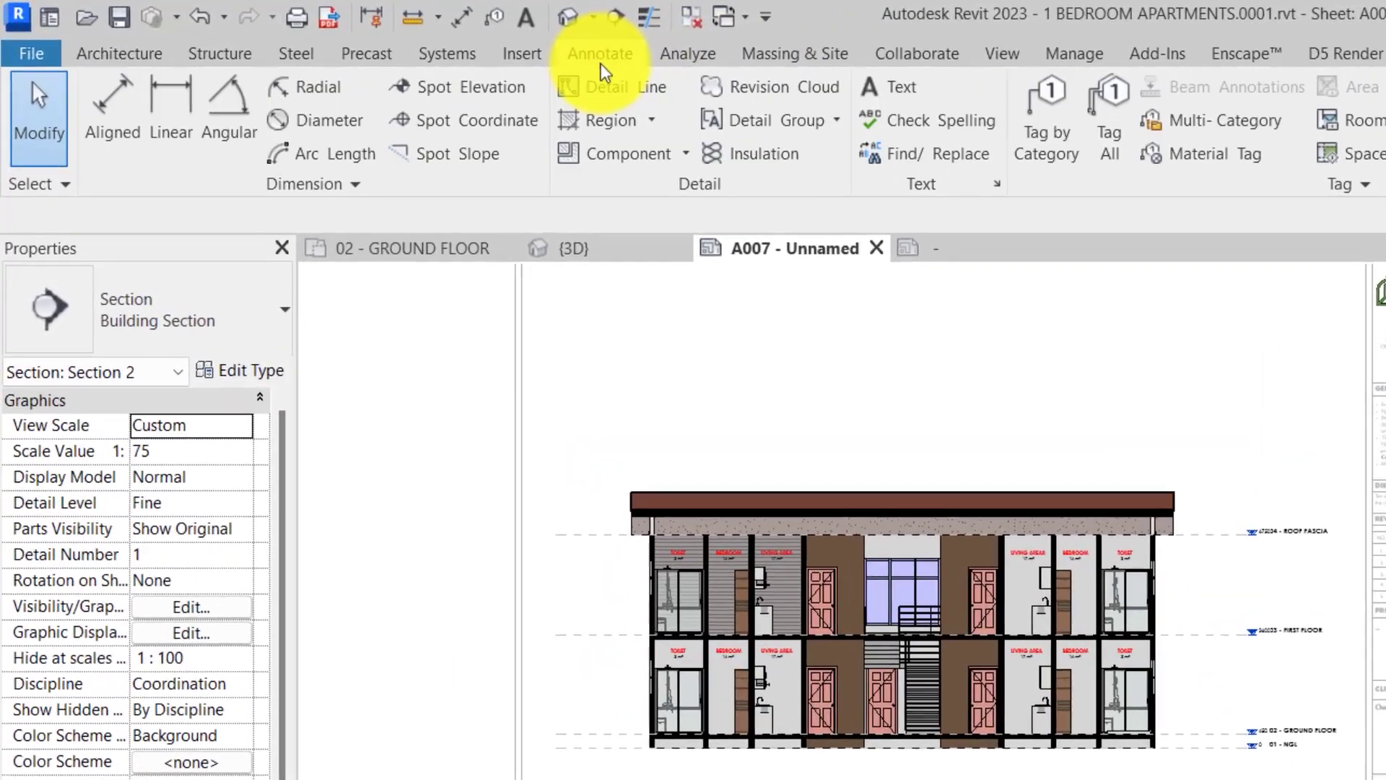
pyautogui.click(625, 130)
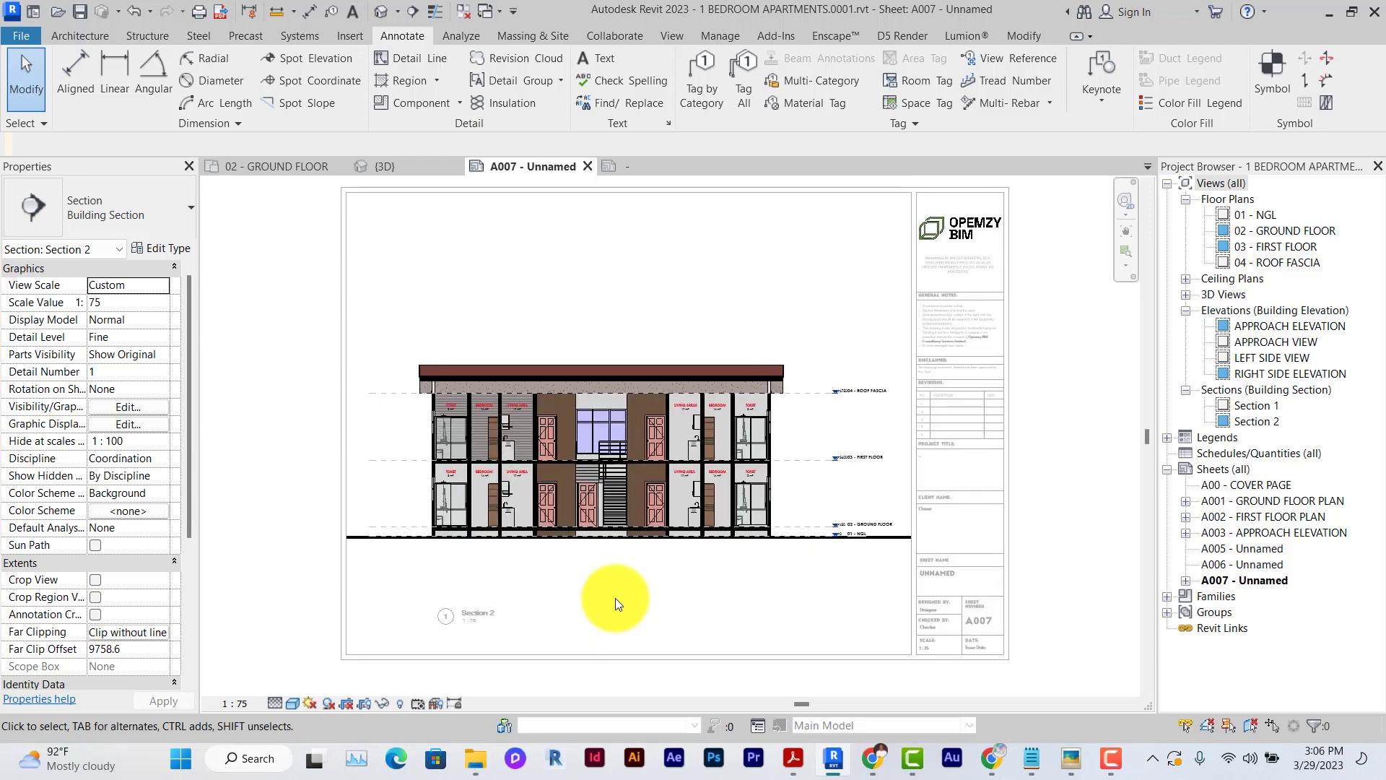
pyautogui.scroll(2, 362, 557)
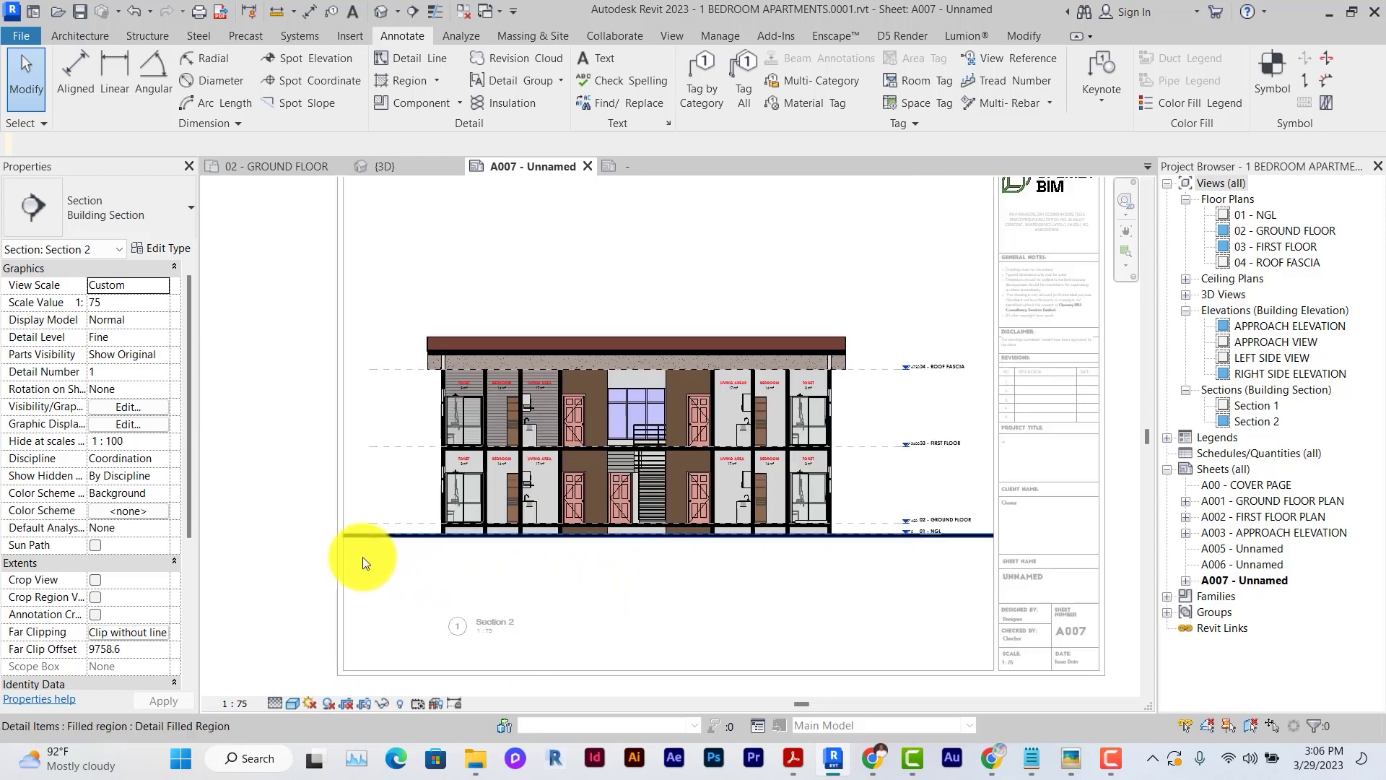
pyautogui.scroll(-1, 362, 556)
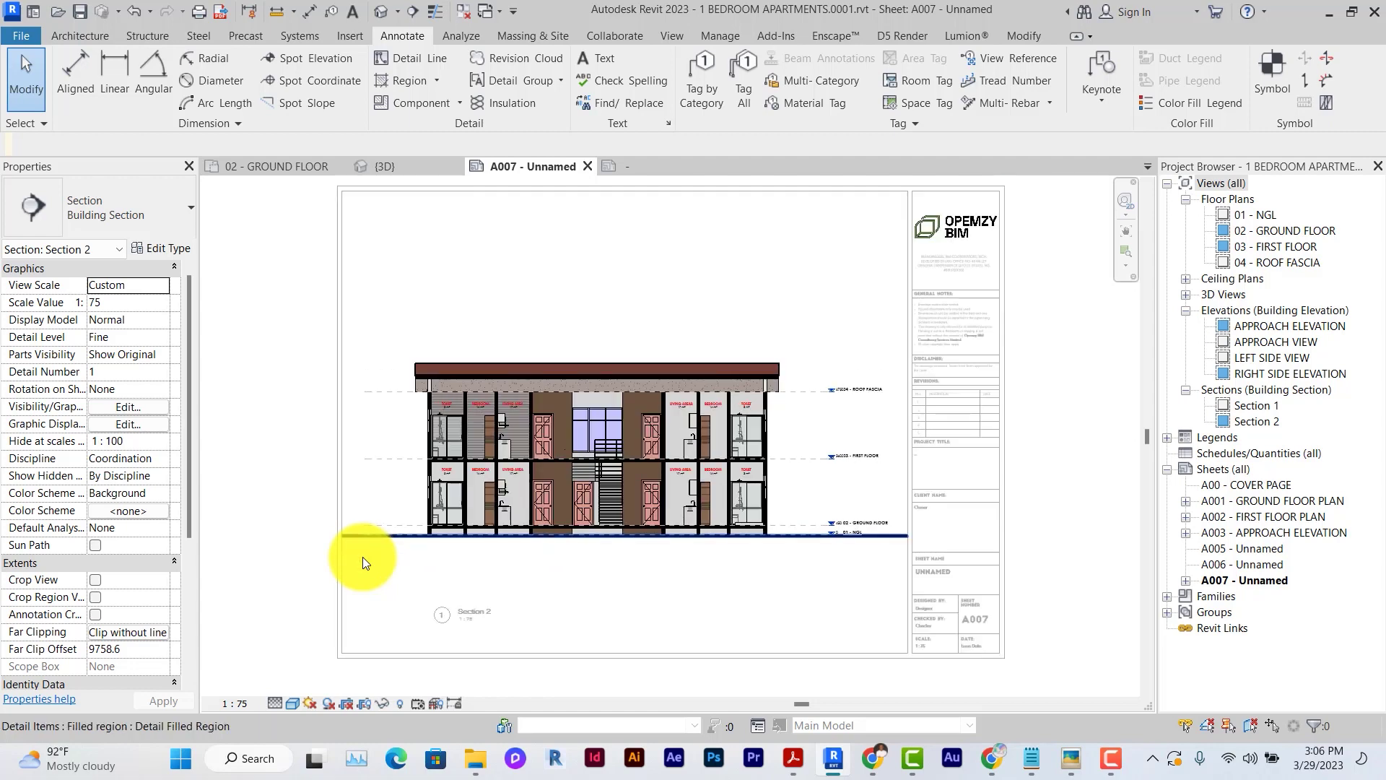
# Add an elbow to the 01 - NGL level line so its head sits below the ground line
pyautogui.scroll(5, 626, 534)
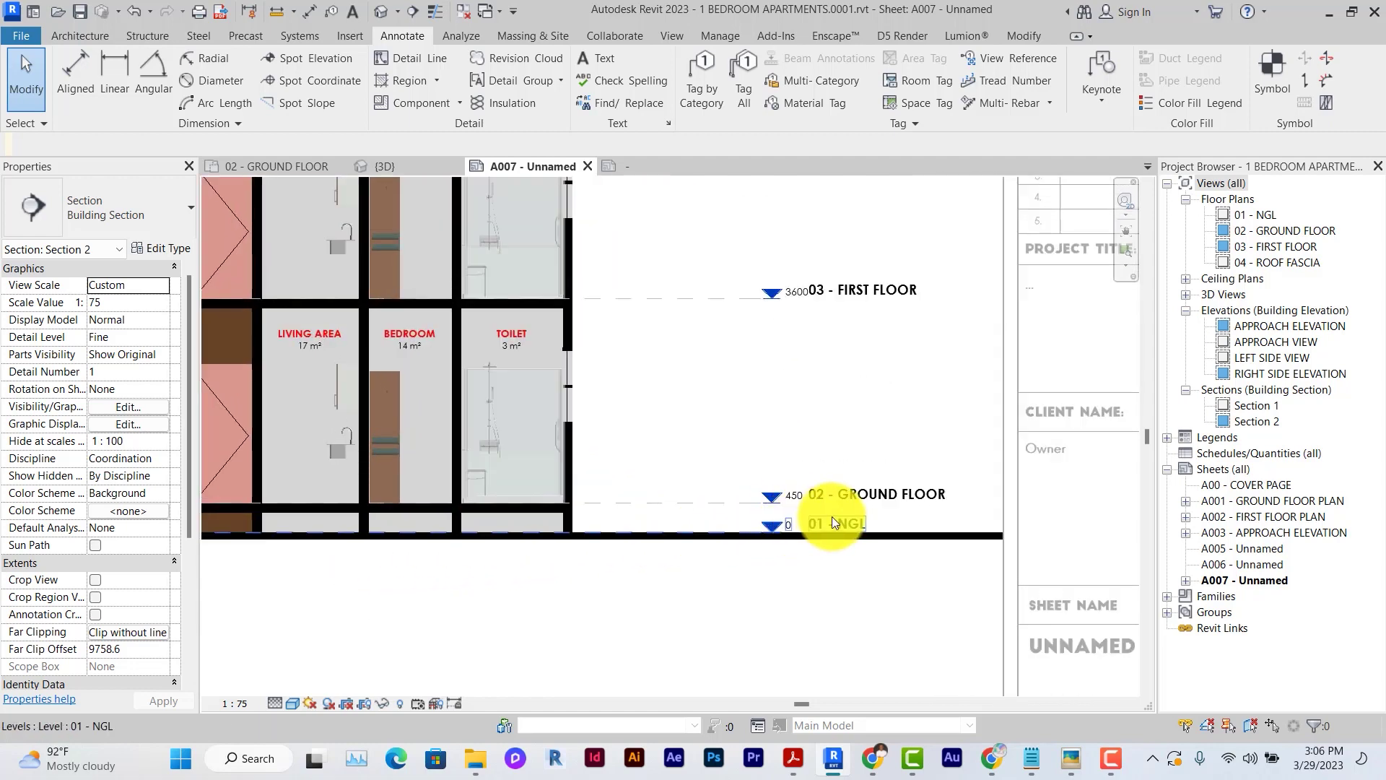
pyautogui.click(830, 521)
pyautogui.click(729, 532)
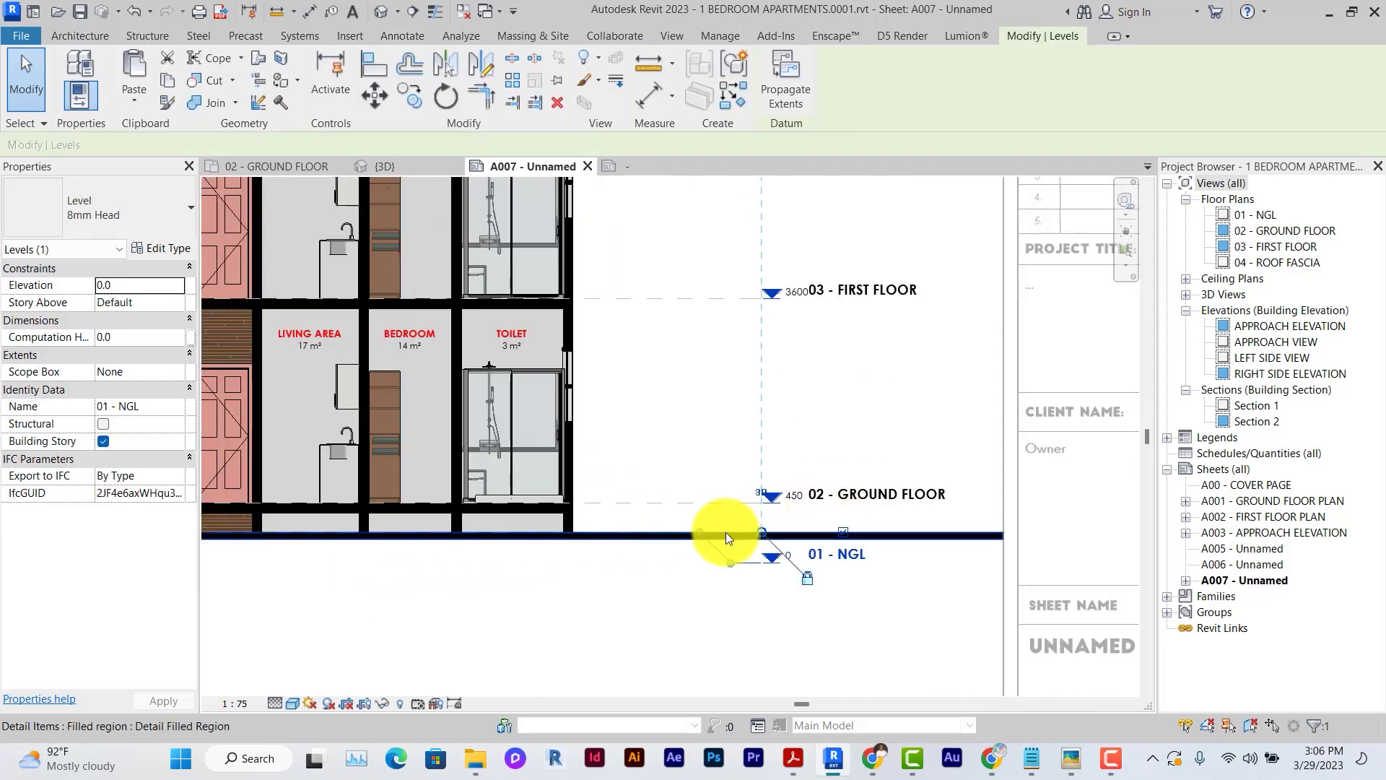
pyautogui.click(639, 578)
pyautogui.scroll(-3, 640, 578)
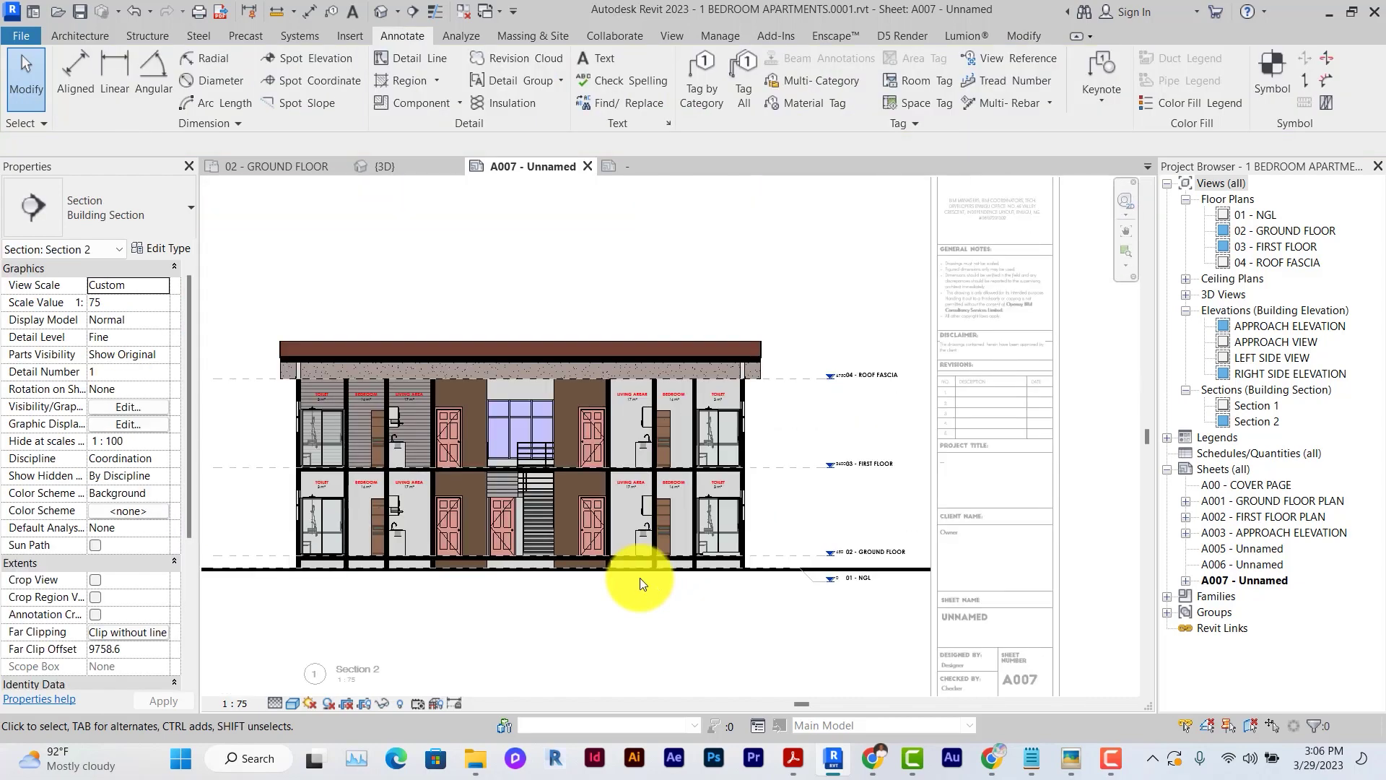
pyautogui.scroll(-2, 640, 577)
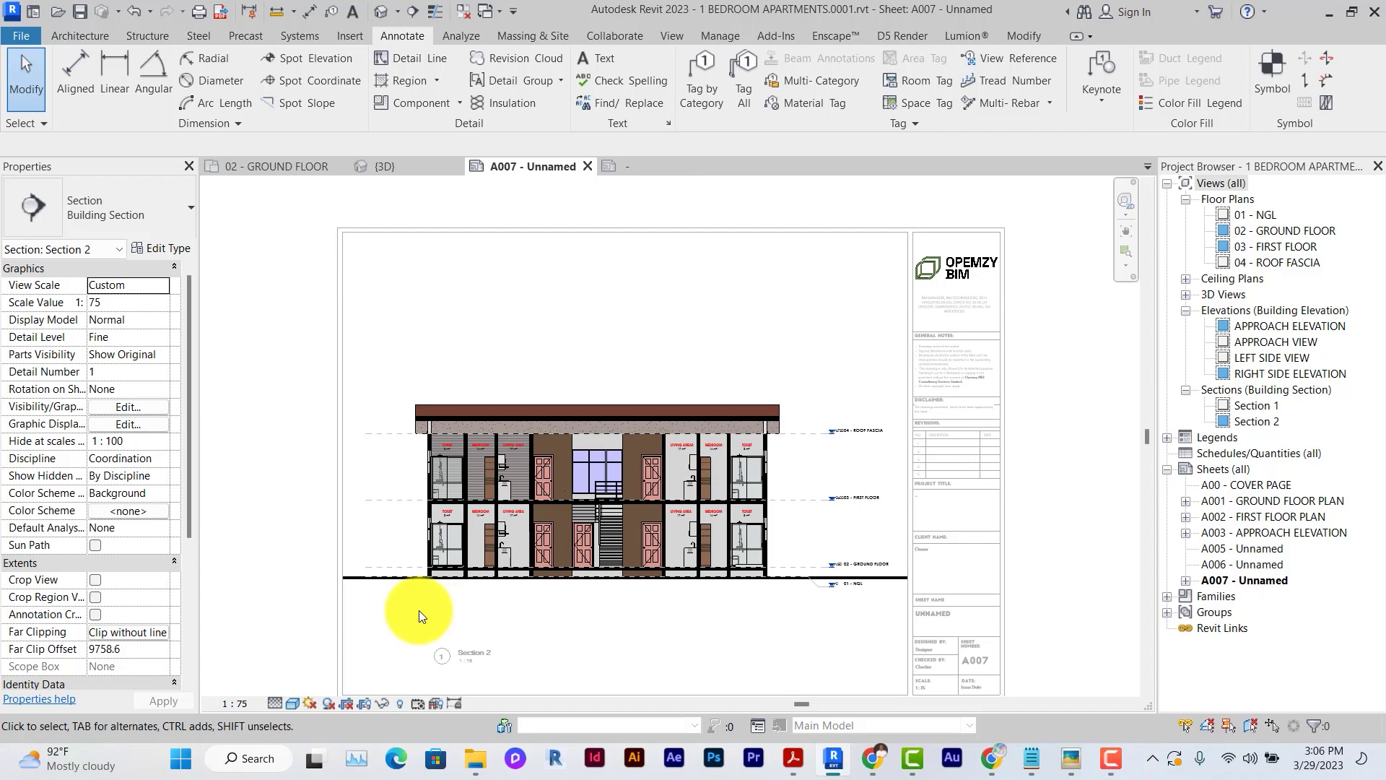
# Turn on shadows for the section view and set the shadow intensity to 12 in its graphic display lighting
pyautogui.scroll(1, 642, 609)
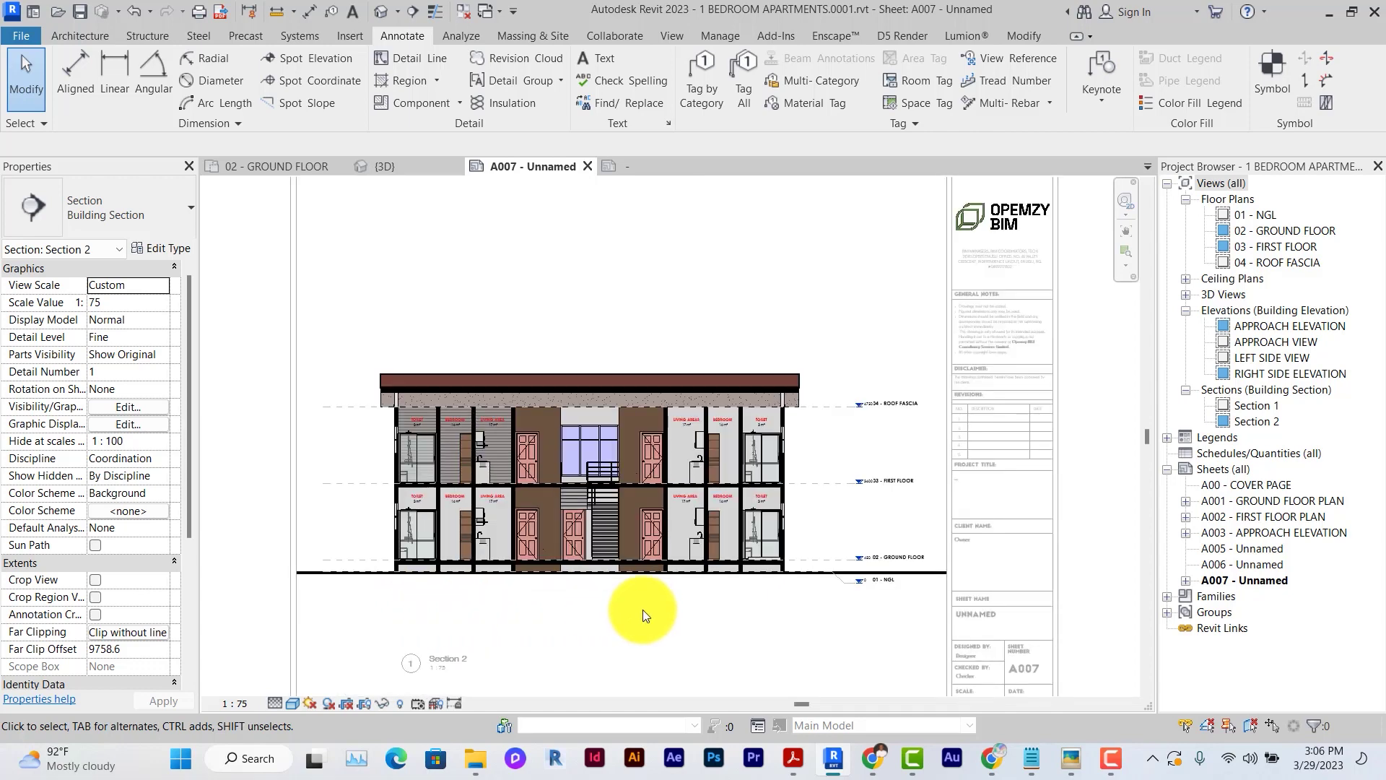
pyautogui.click(330, 704)
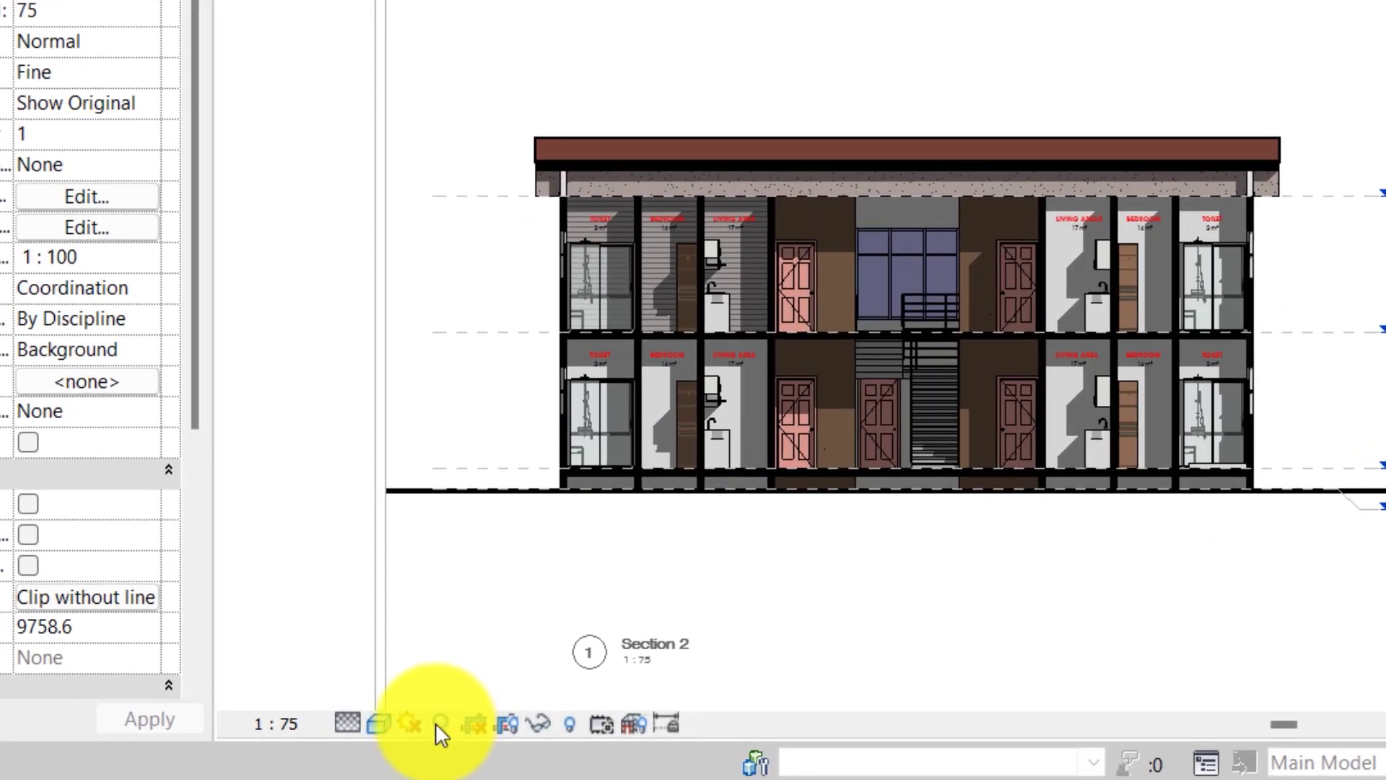
pyautogui.click(382, 727)
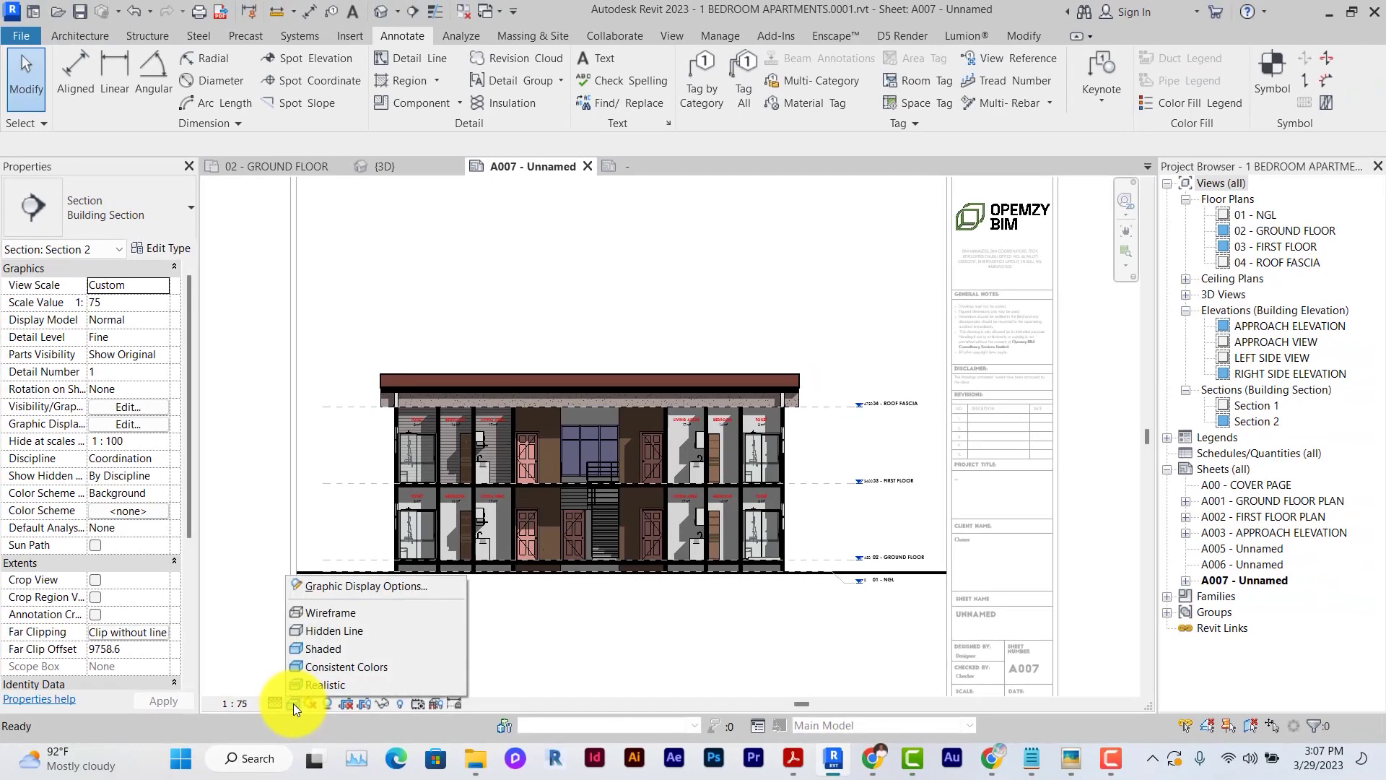
pyautogui.press('g')
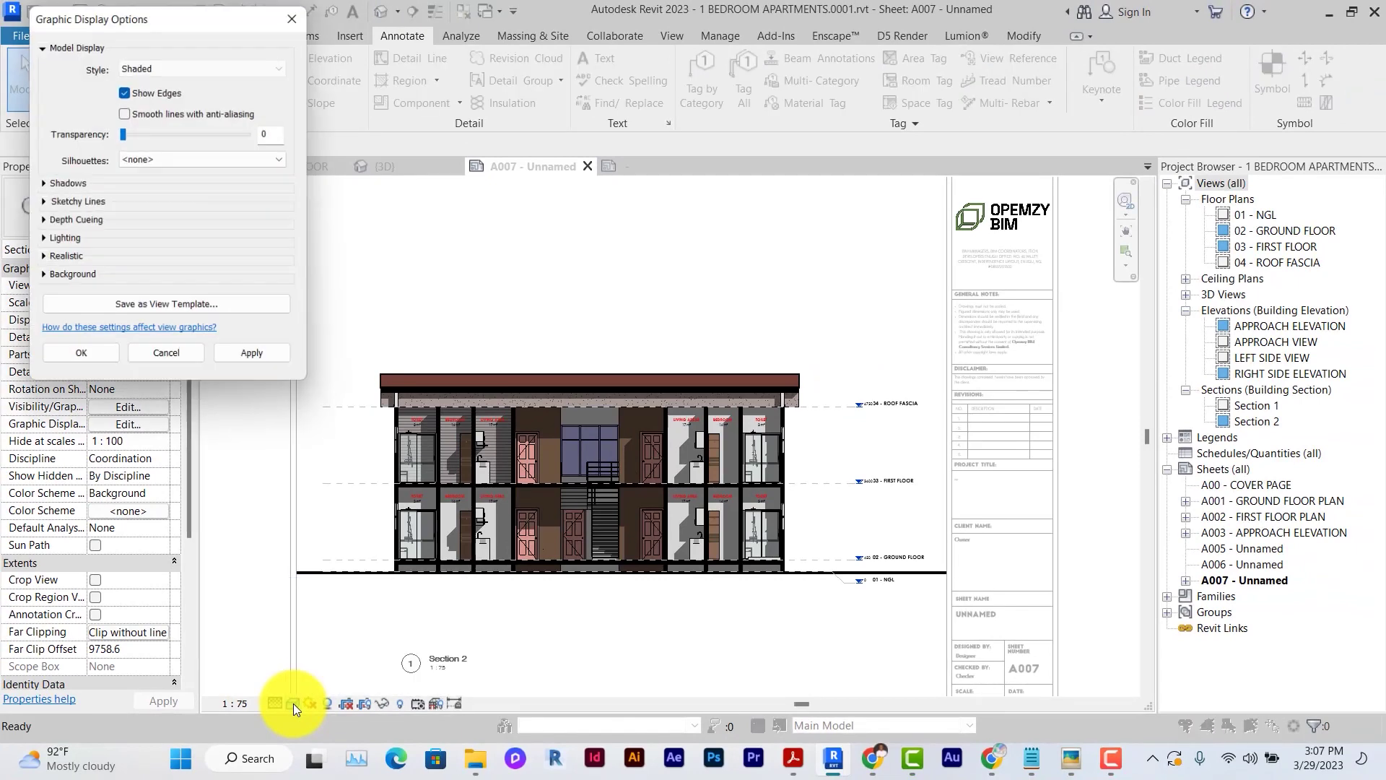
pyautogui.moveTo(140, 8); pyautogui.dragTo(185, 262)
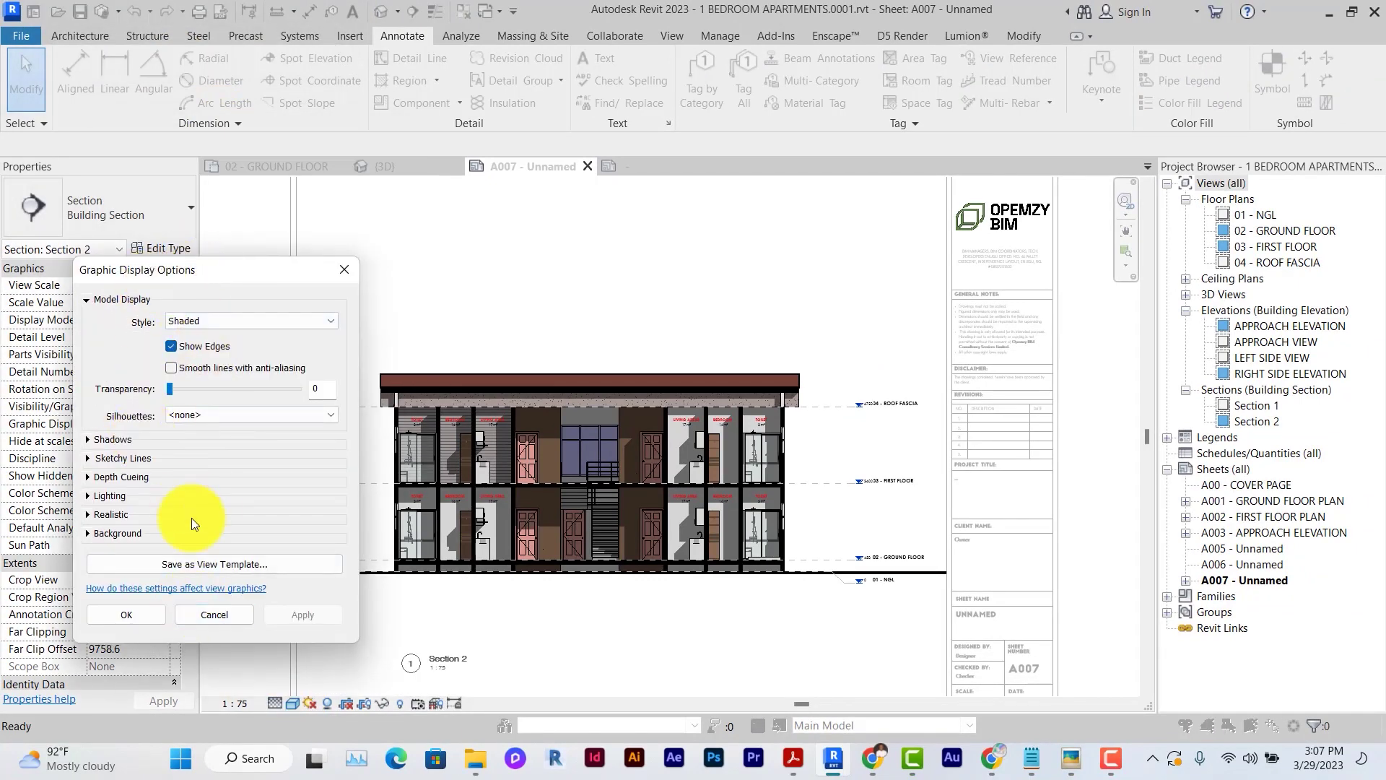
pyautogui.click(88, 496)
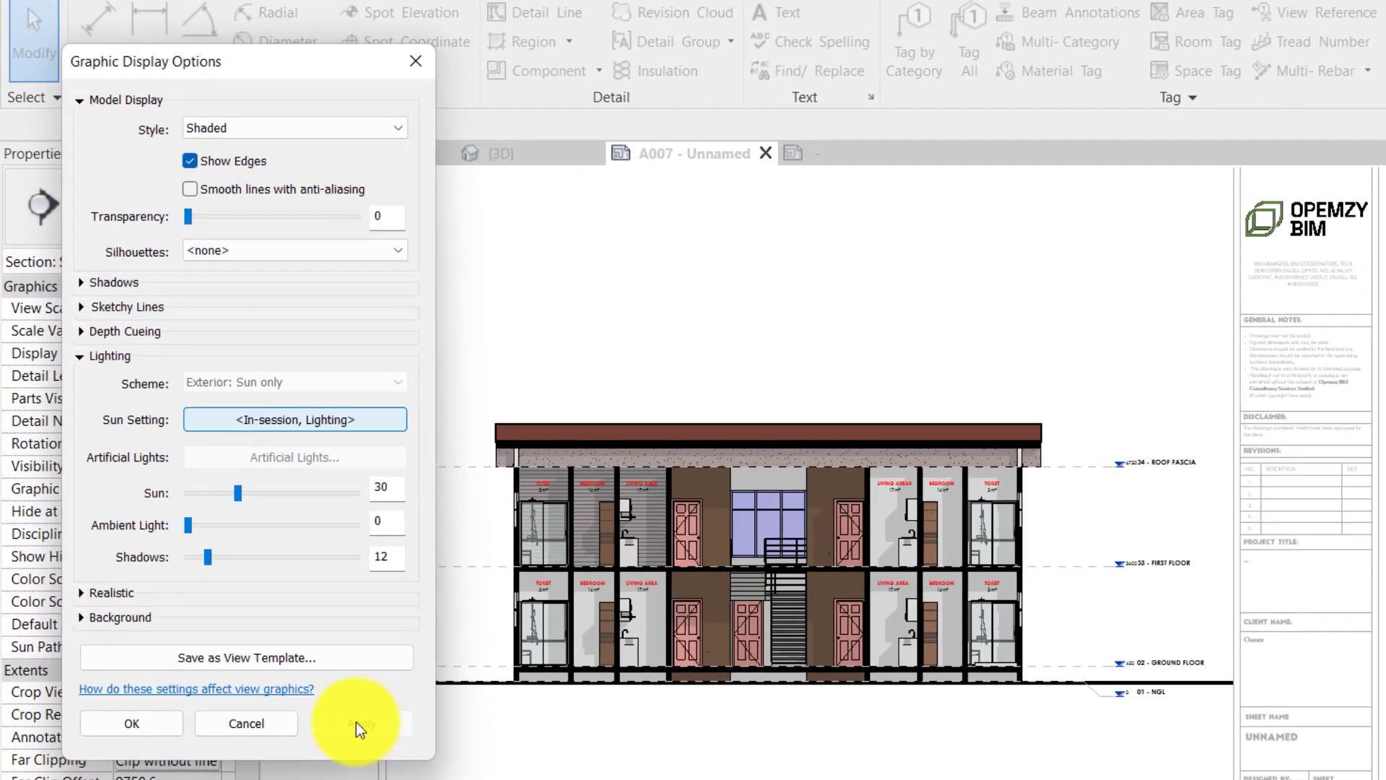
pyautogui.click(357, 722)
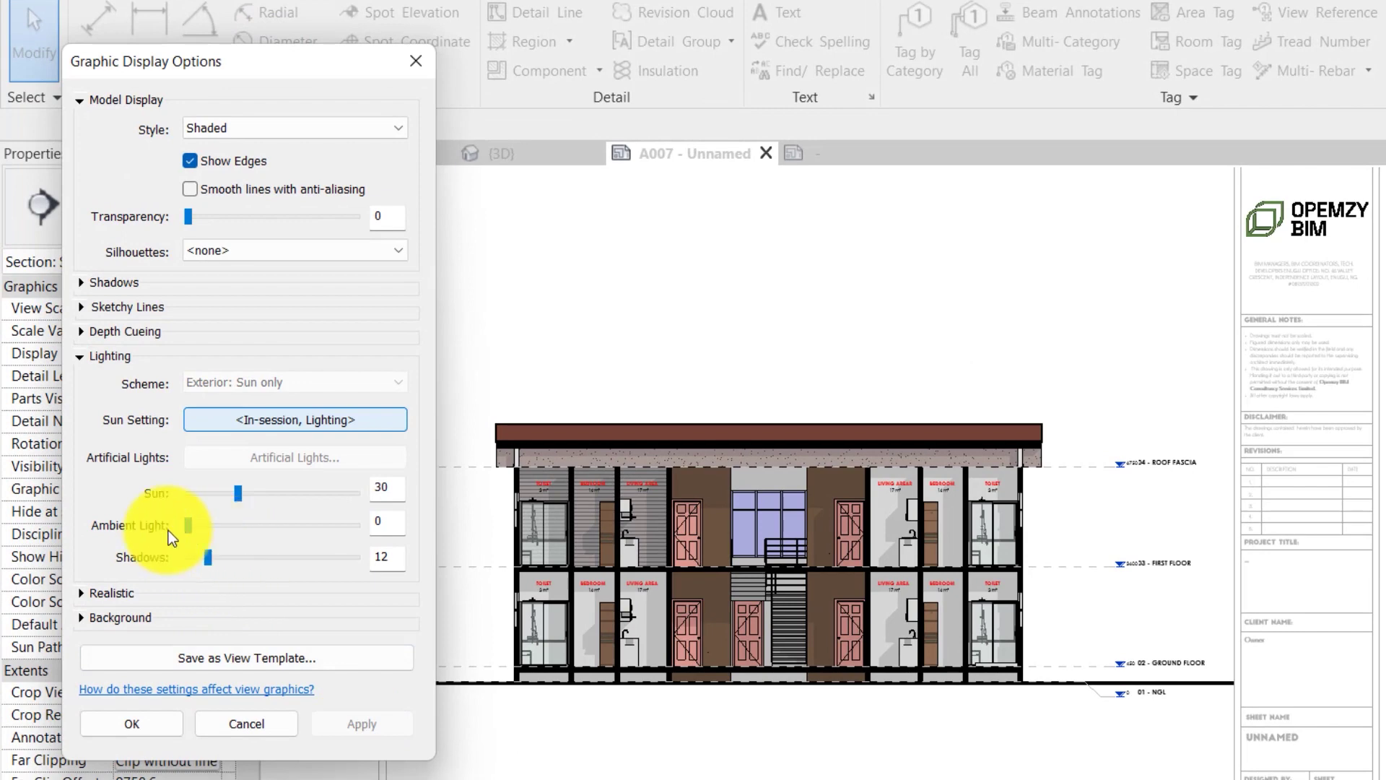
# Set the section view's ambient light to 36 and enable ambient shadows alongside cast shadows
pyautogui.moveTo(189, 525); pyautogui.dragTo(249, 523)
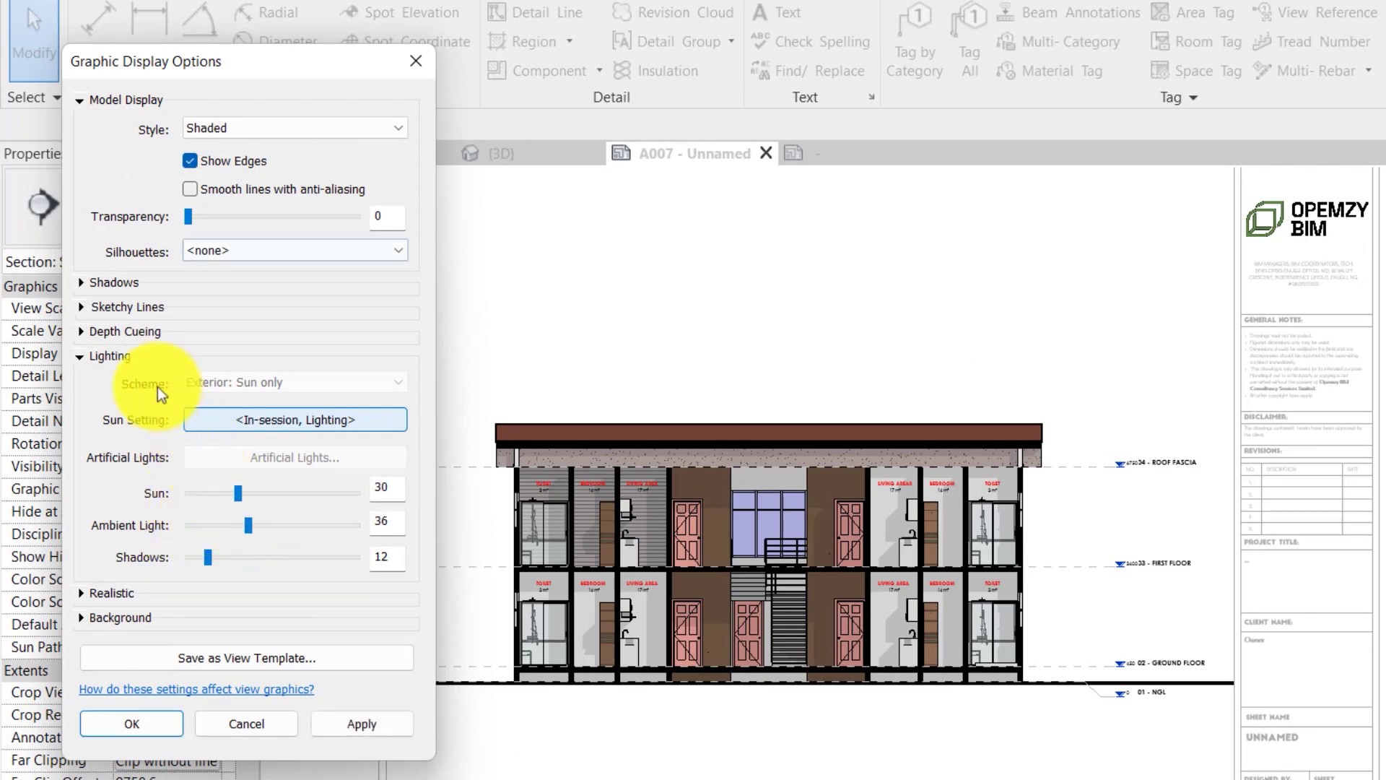
pyautogui.click(86, 282)
pyautogui.click(231, 299)
pyautogui.click(248, 331)
pyautogui.click(390, 769)
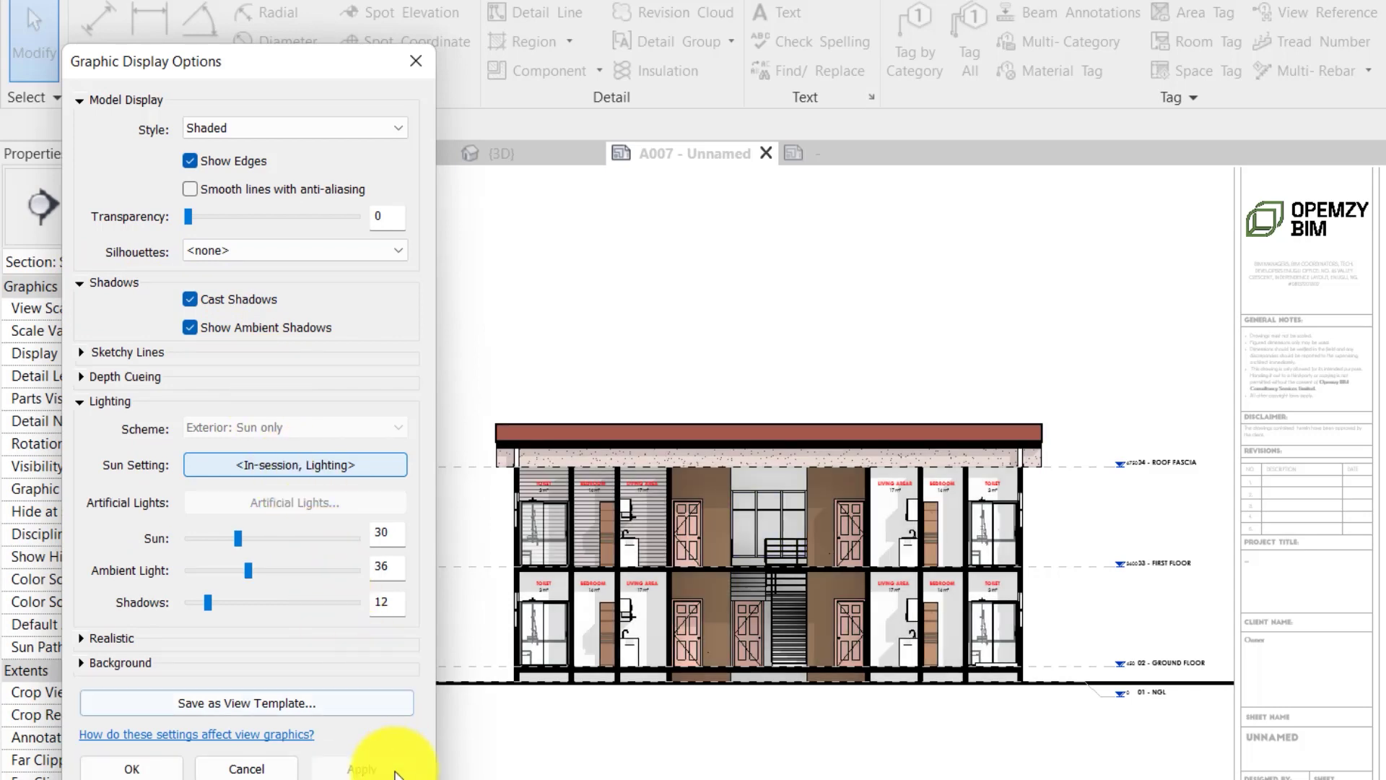
# Disable ambient shadows, keep cast shadows on, and reduce the sun intensity to 10
pyautogui.click(191, 332)
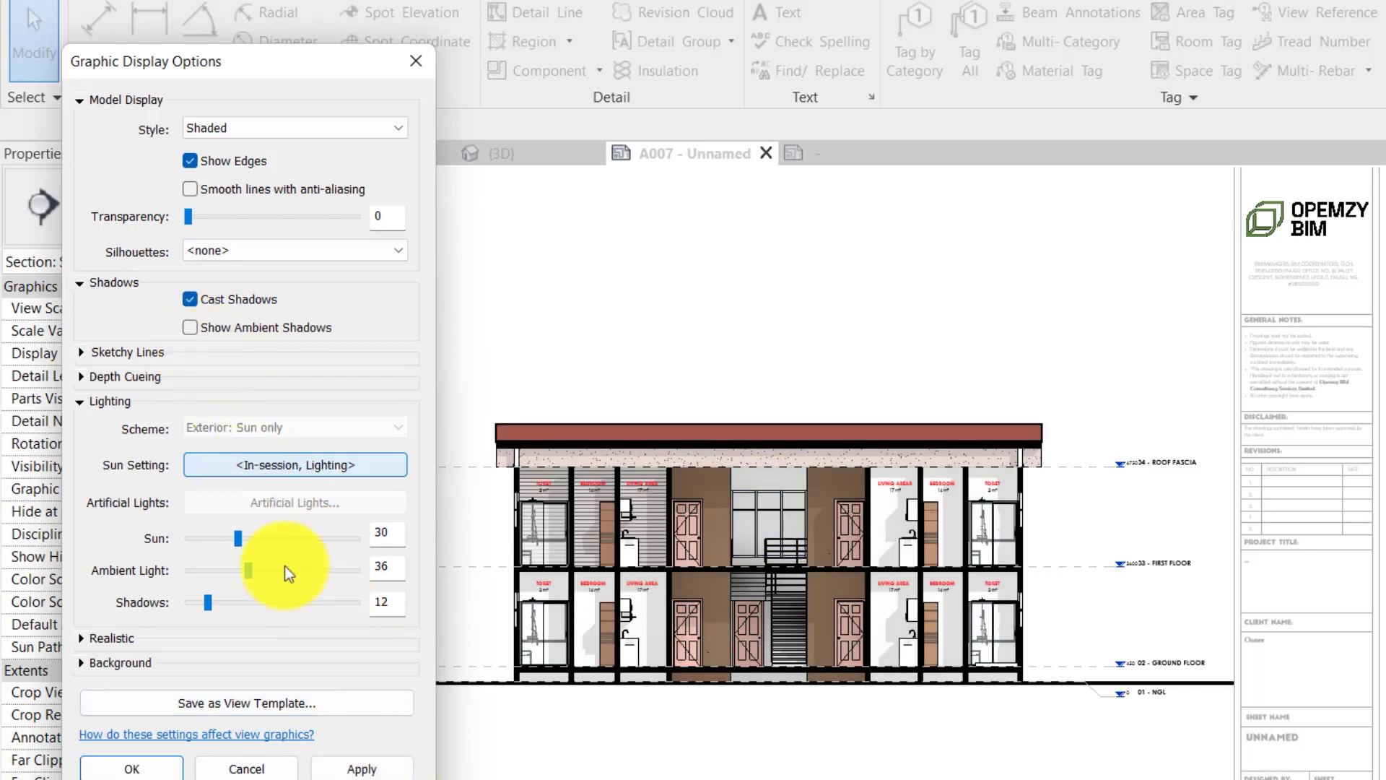
pyautogui.click(365, 769)
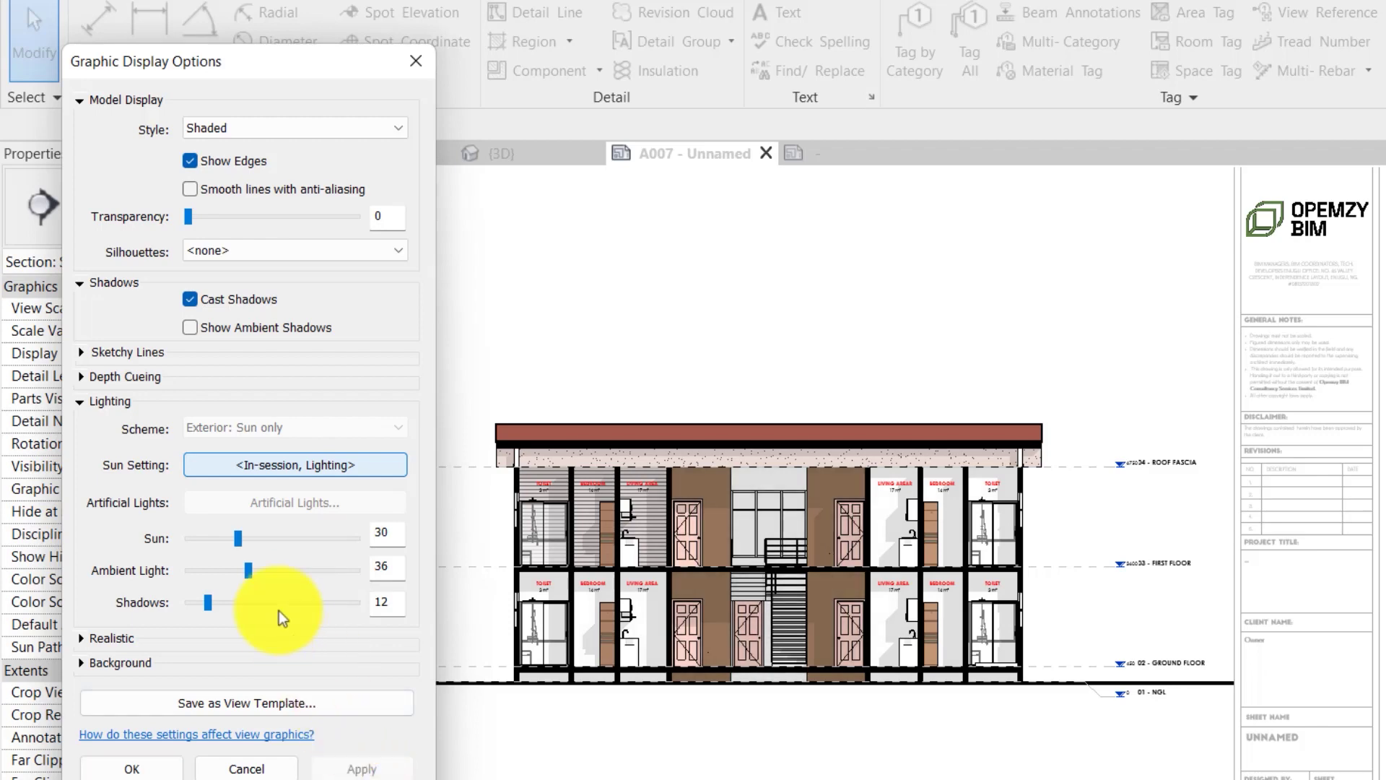
pyautogui.moveTo(237, 539); pyautogui.dragTo(204, 536)
pyautogui.click(362, 768)
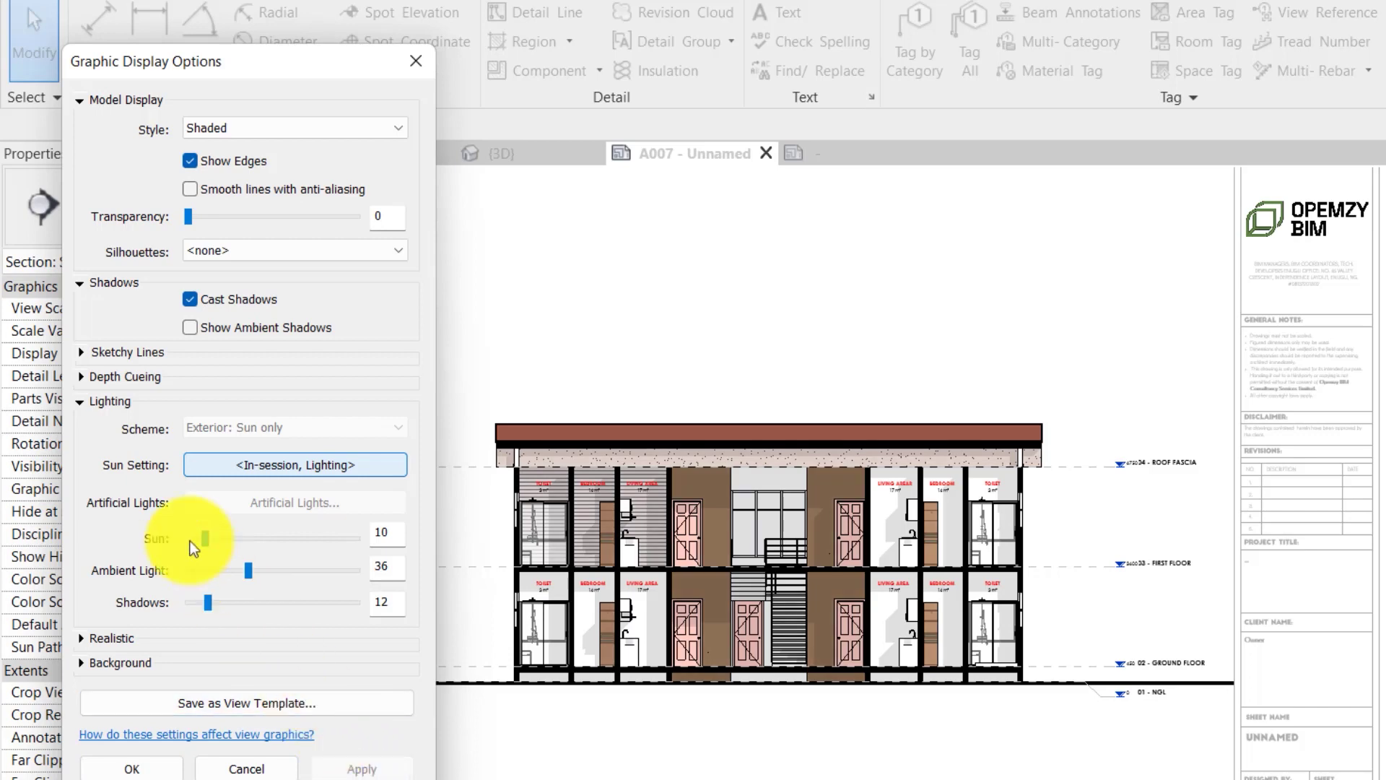
# Enable smooth lines with anti-aliasing for the section view's model display
pyautogui.click(83, 402)
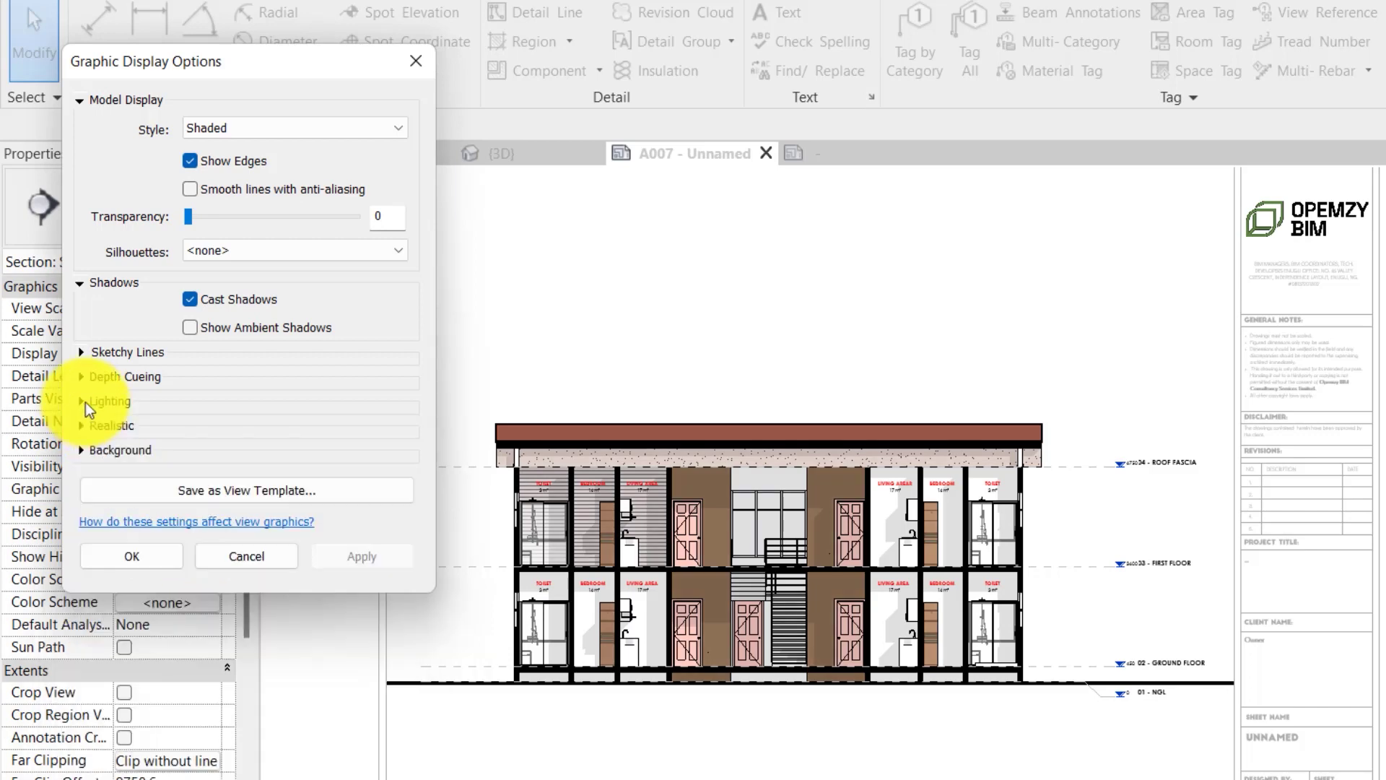
pyautogui.click(202, 191)
pyautogui.click(358, 553)
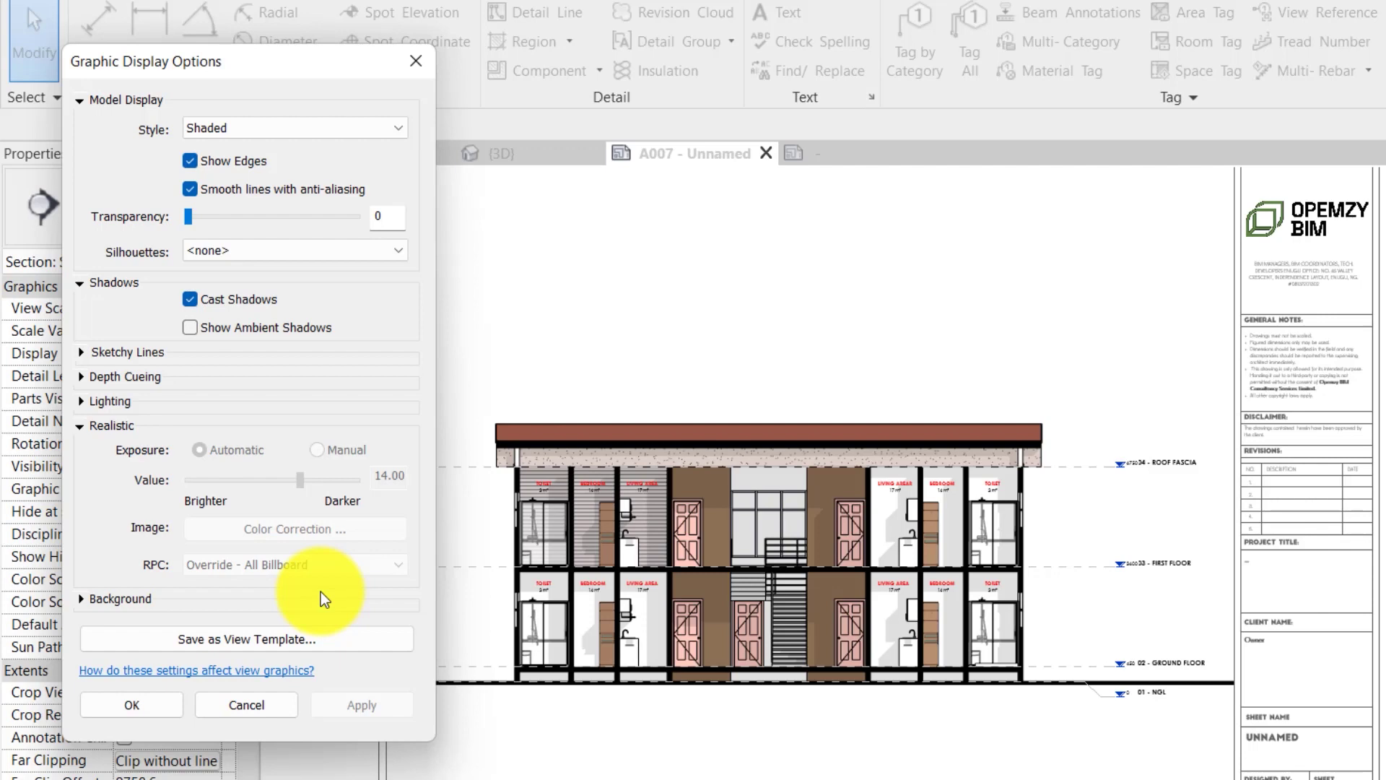
pyautogui.click(81, 428)
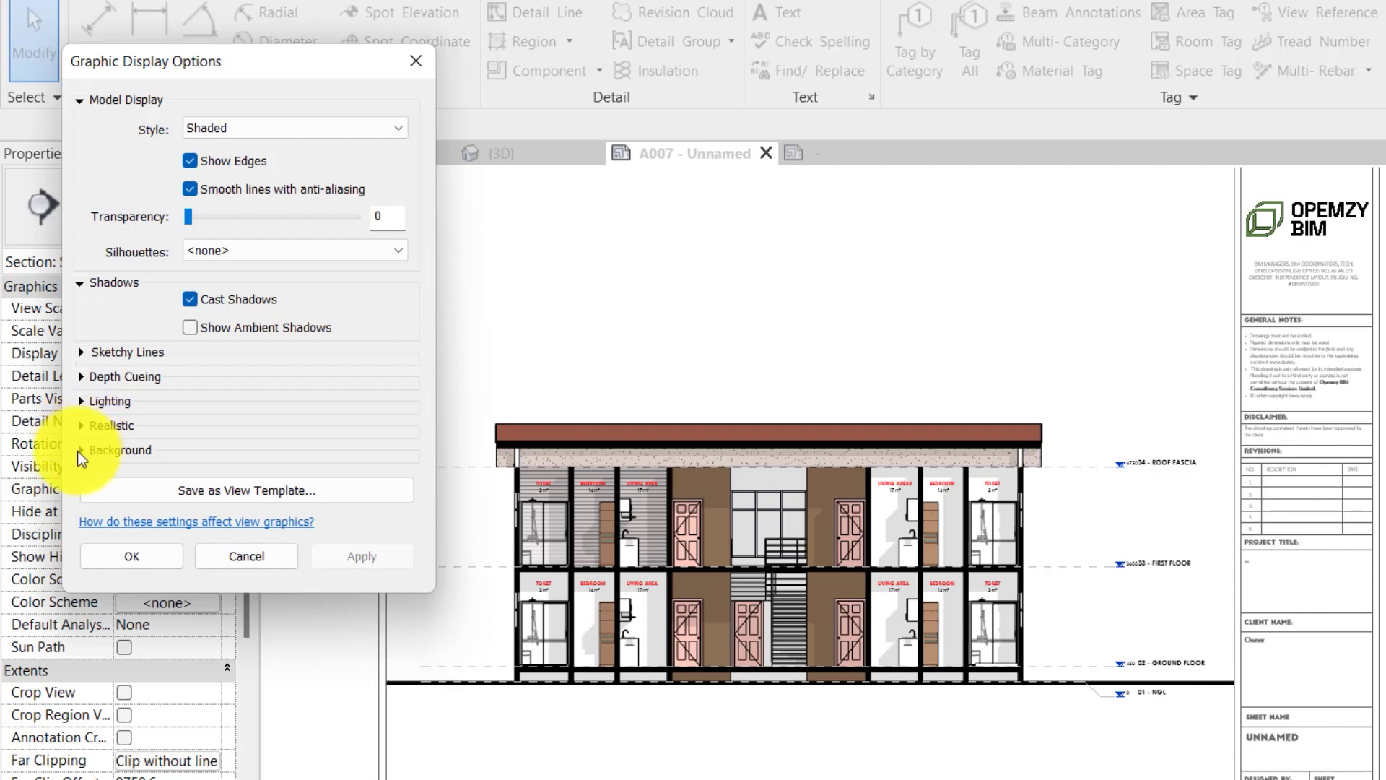
# Apply a Sky background to the section view
pyautogui.click(79, 451)
pyautogui.click(262, 483)
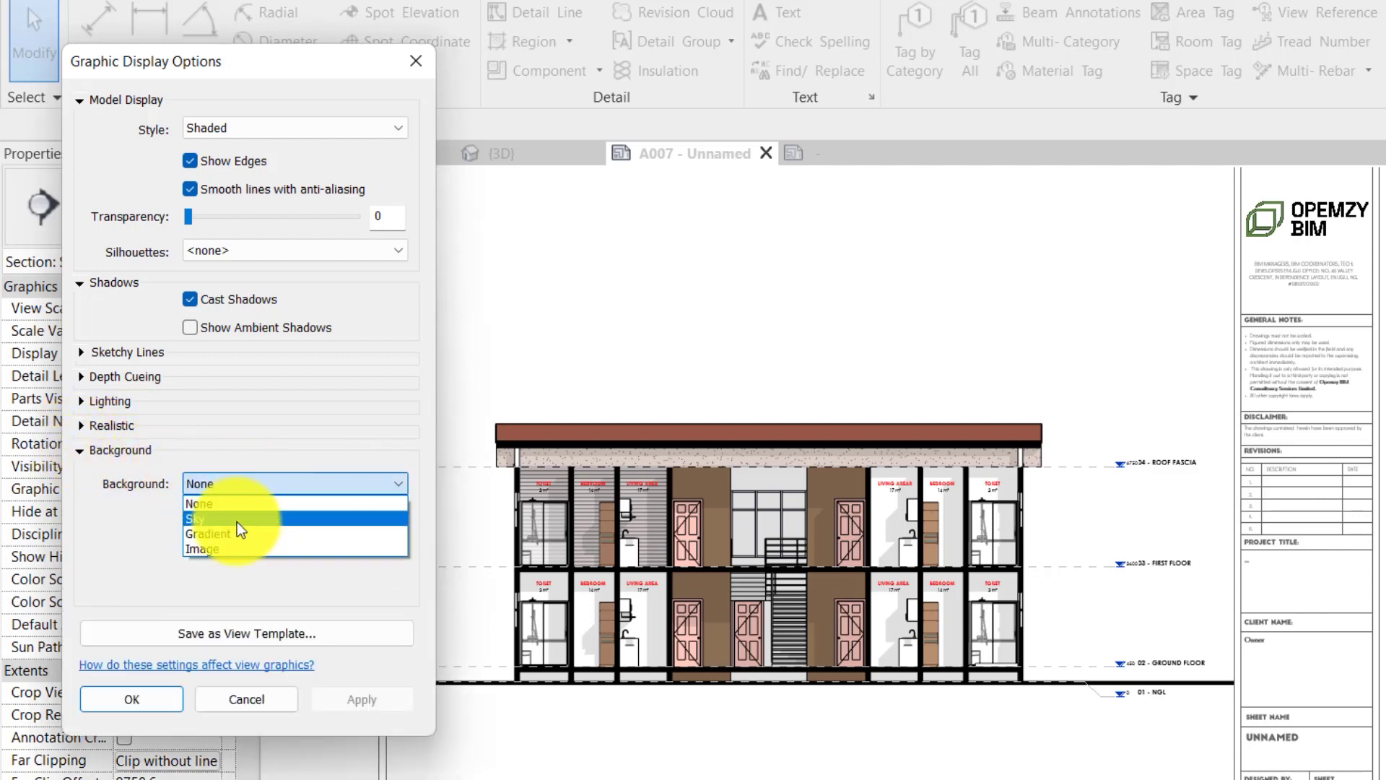
pyautogui.click(236, 520)
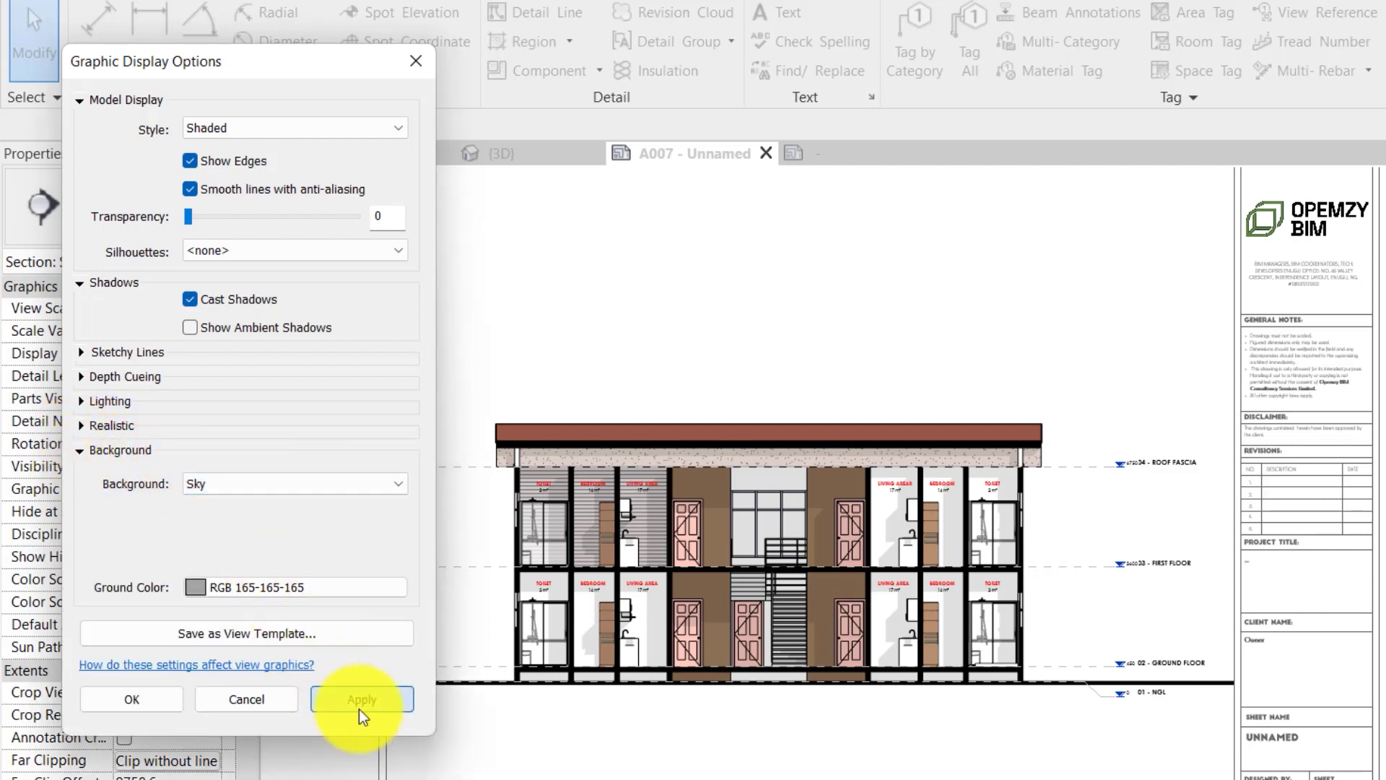
pyautogui.click(359, 700)
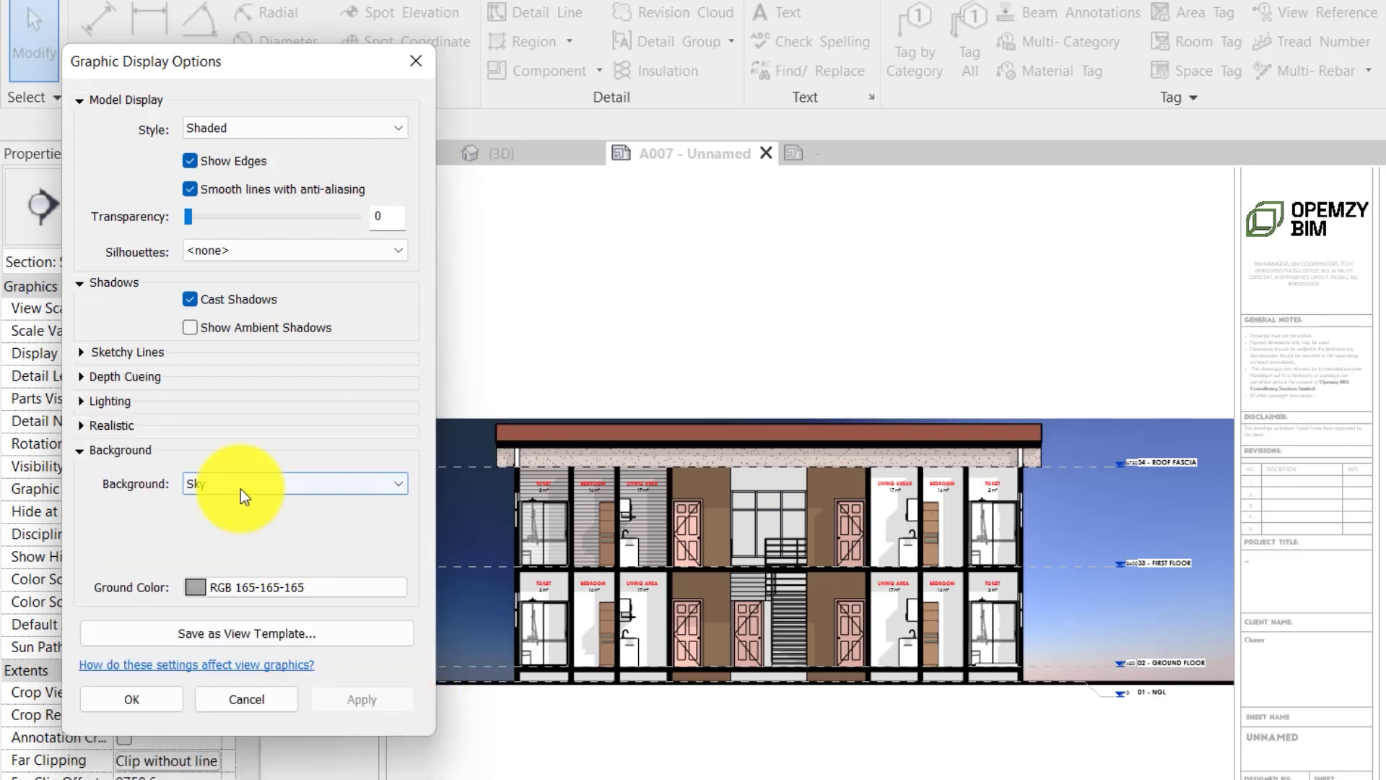
# Apply a Gradient background to the section view
pyautogui.click(240, 488)
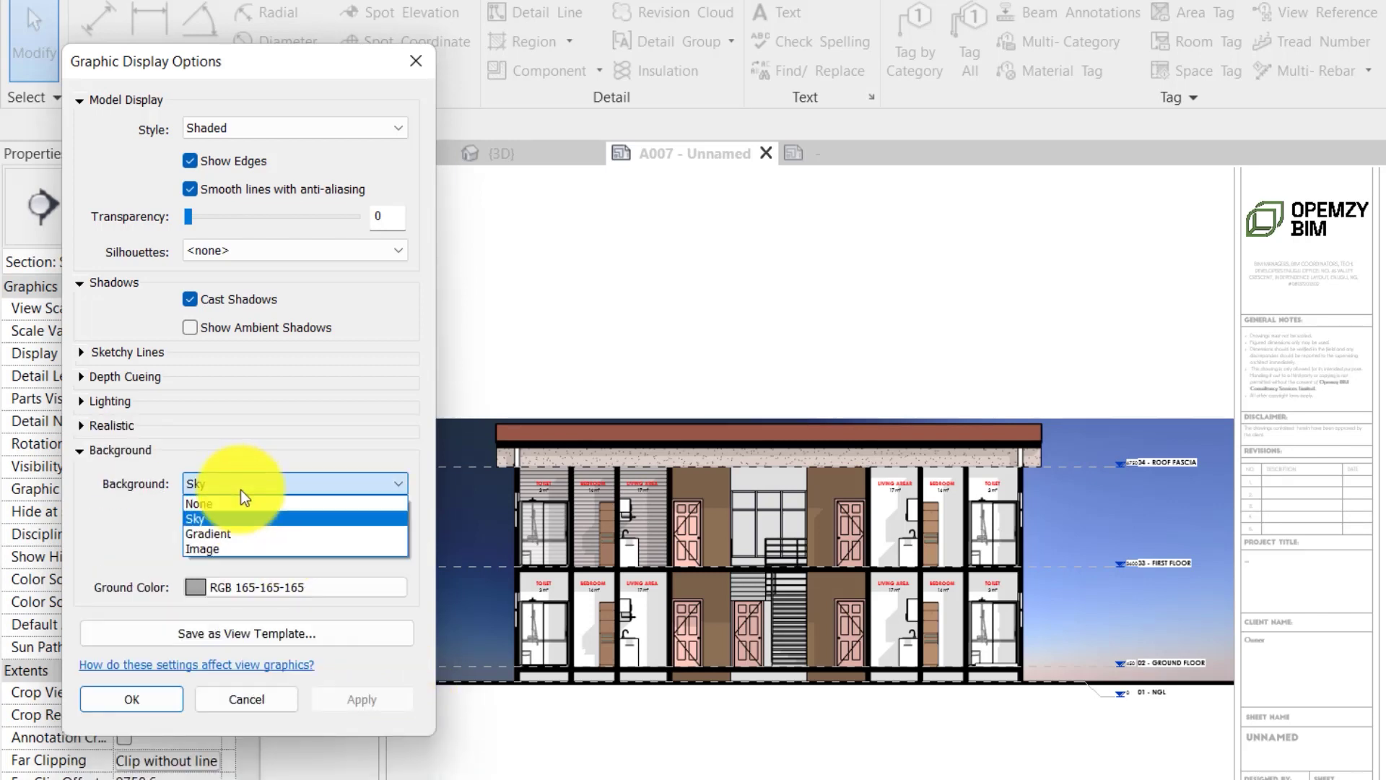
pyautogui.click(205, 534)
pyautogui.click(345, 702)
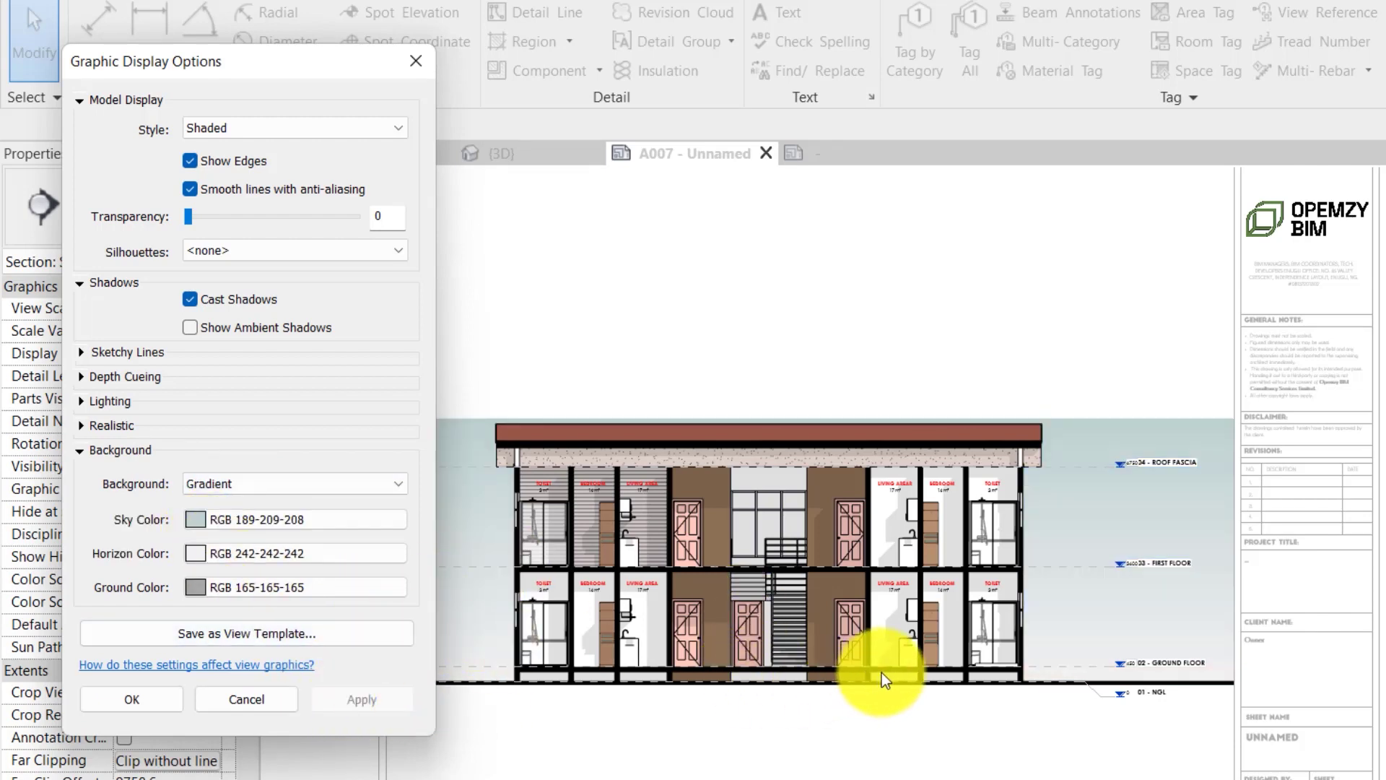
# Try darker ground colors for the gradient background, first RGB 106-106-106 and then RGB 066-066-066
pyautogui.click(195, 587)
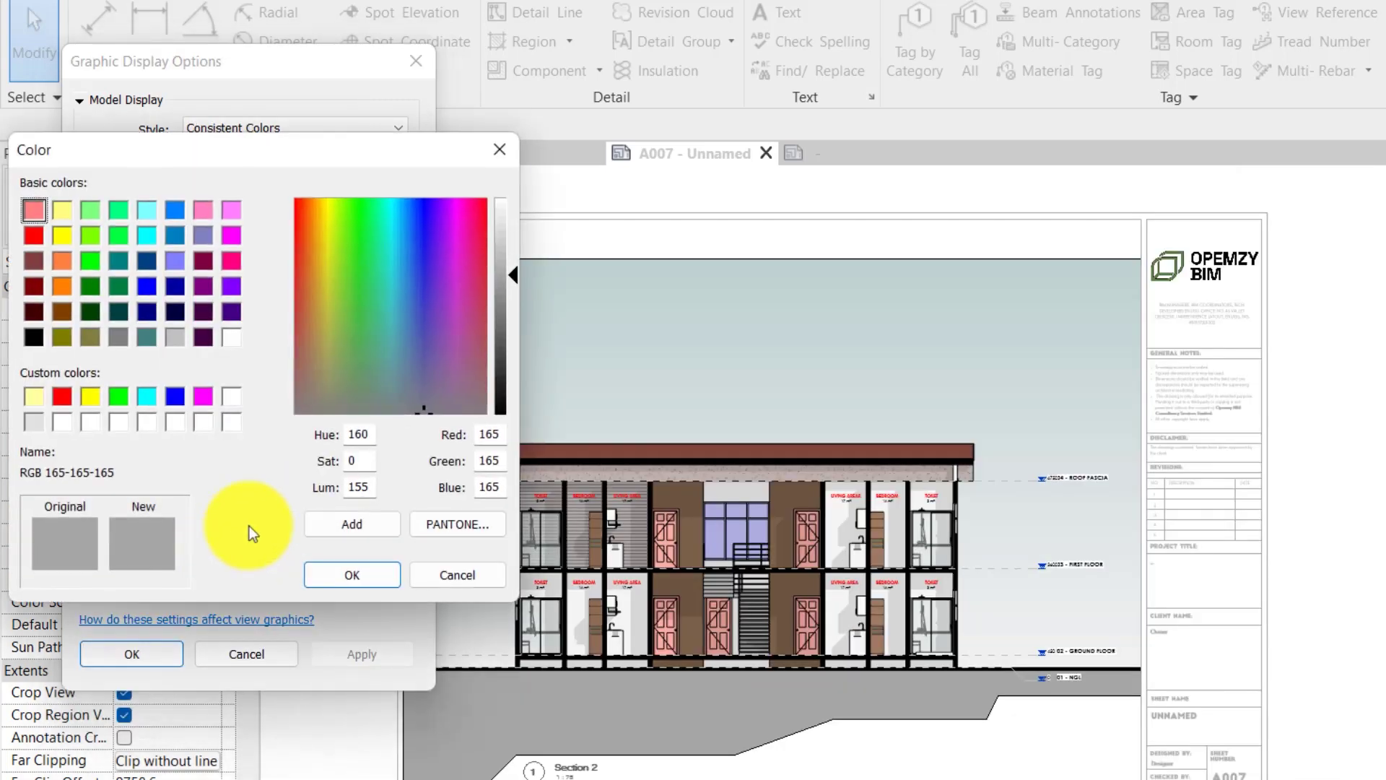
pyautogui.click(499, 325)
pyautogui.press('Return')
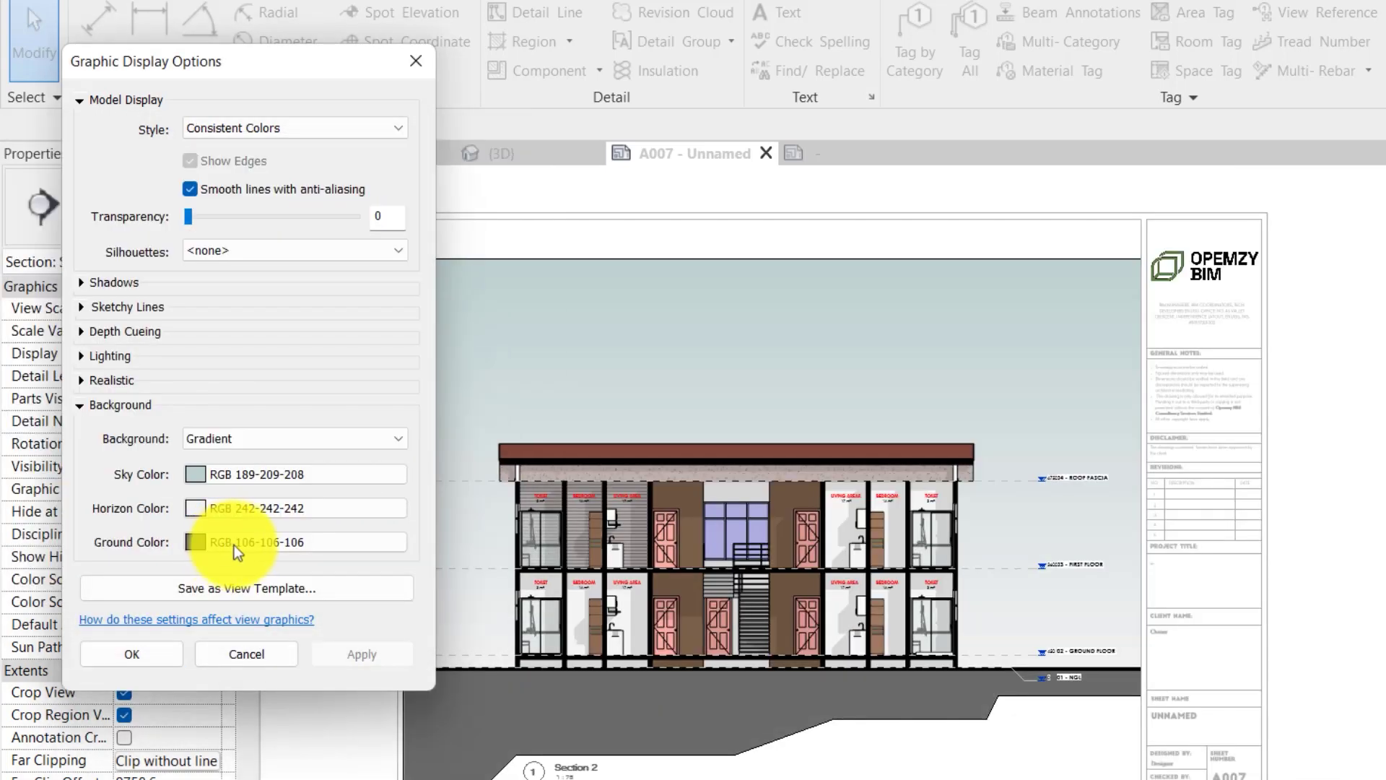
pyautogui.click(249, 545)
pyautogui.moveTo(507, 336); pyautogui.dragTo(514, 358)
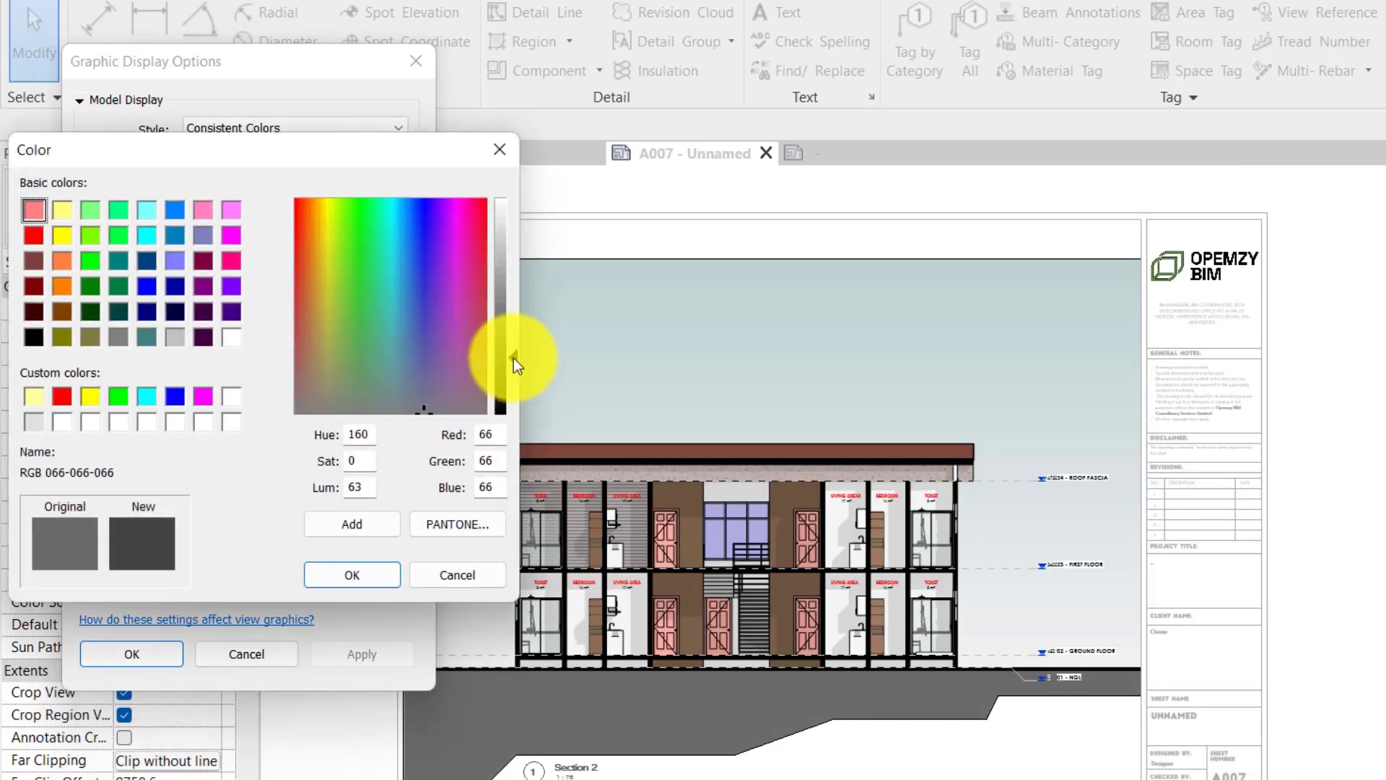
pyautogui.click(358, 574)
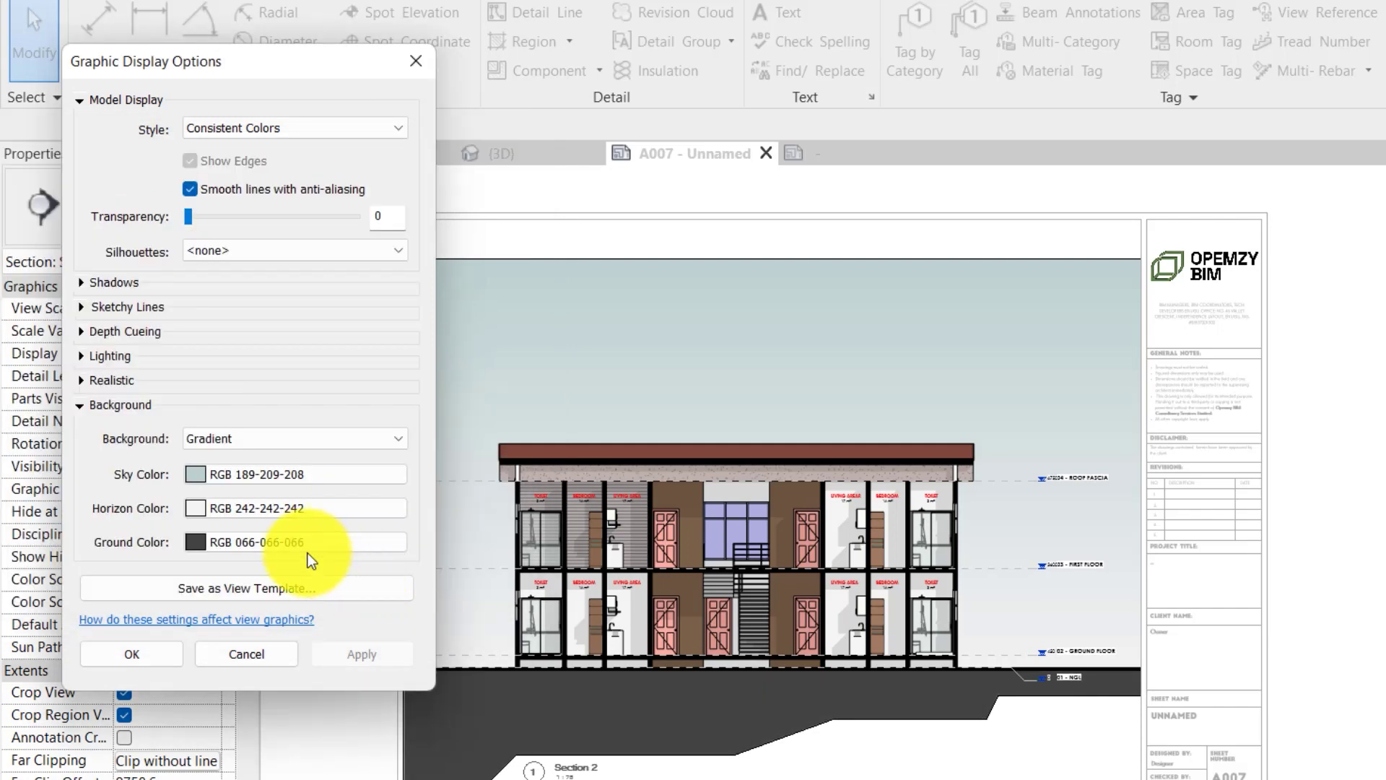
# Set the gradient's ground color to RGB 104-104-104 and accept the graphic display options with the Gradient background
pyautogui.click(307, 548)
pyautogui.moveTo(497, 366); pyautogui.dragTo(511, 327)
pyautogui.click(370, 575)
pyautogui.click(365, 644)
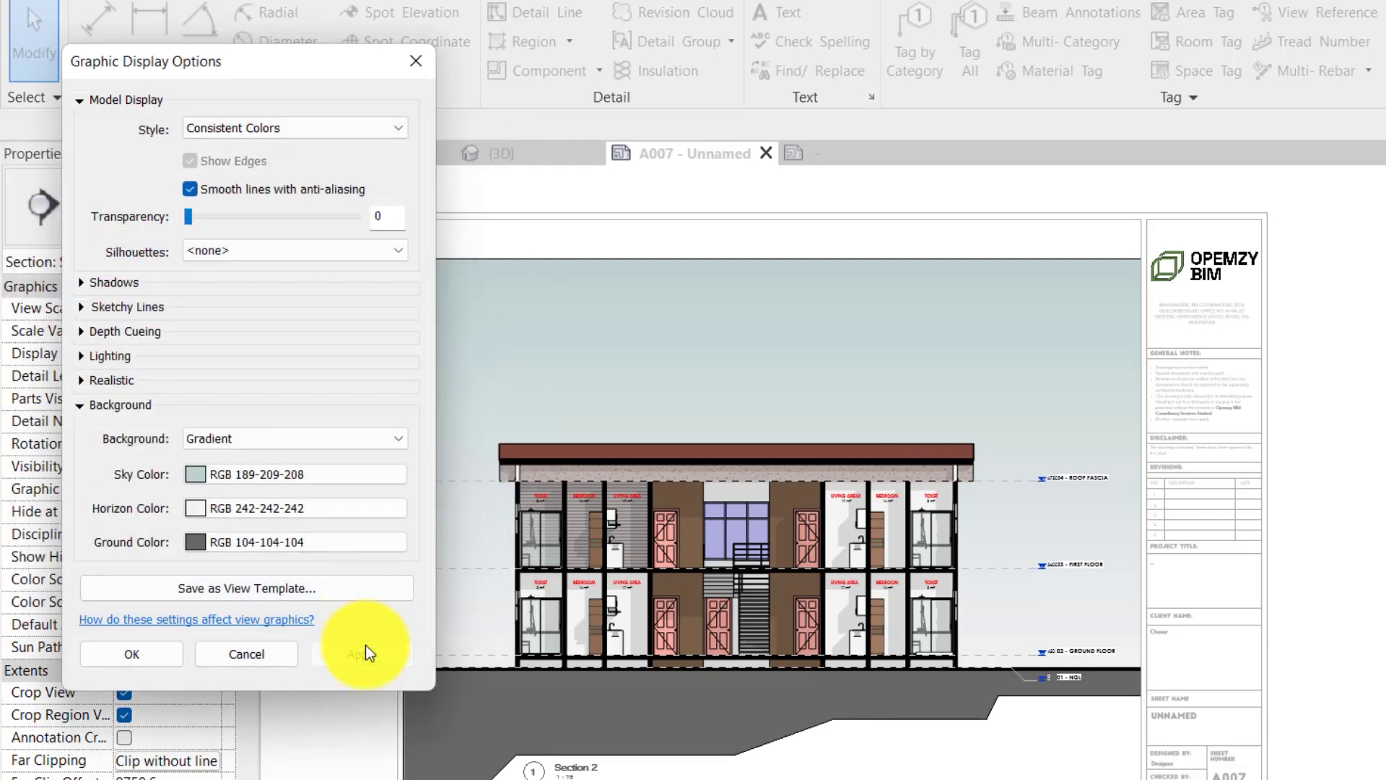
pyautogui.click(228, 439)
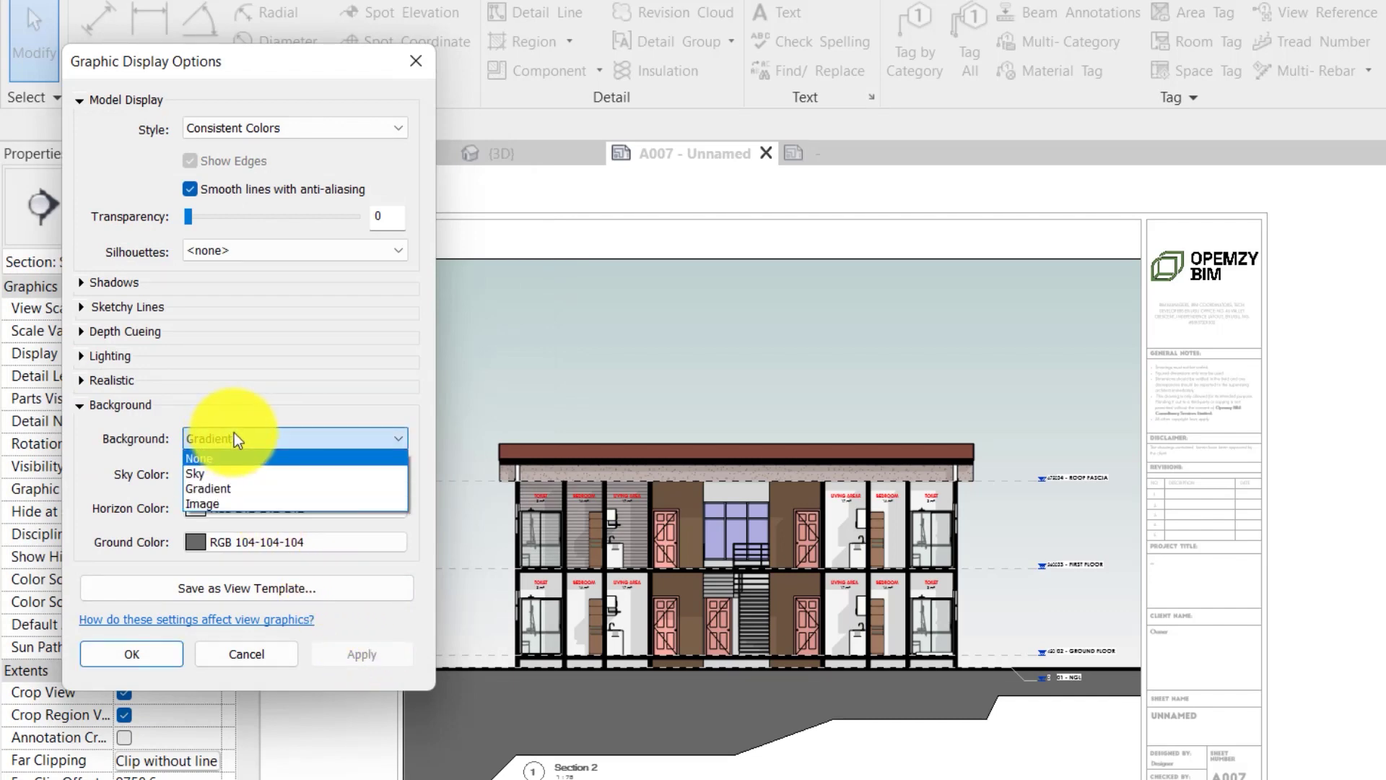
pyautogui.click(234, 432)
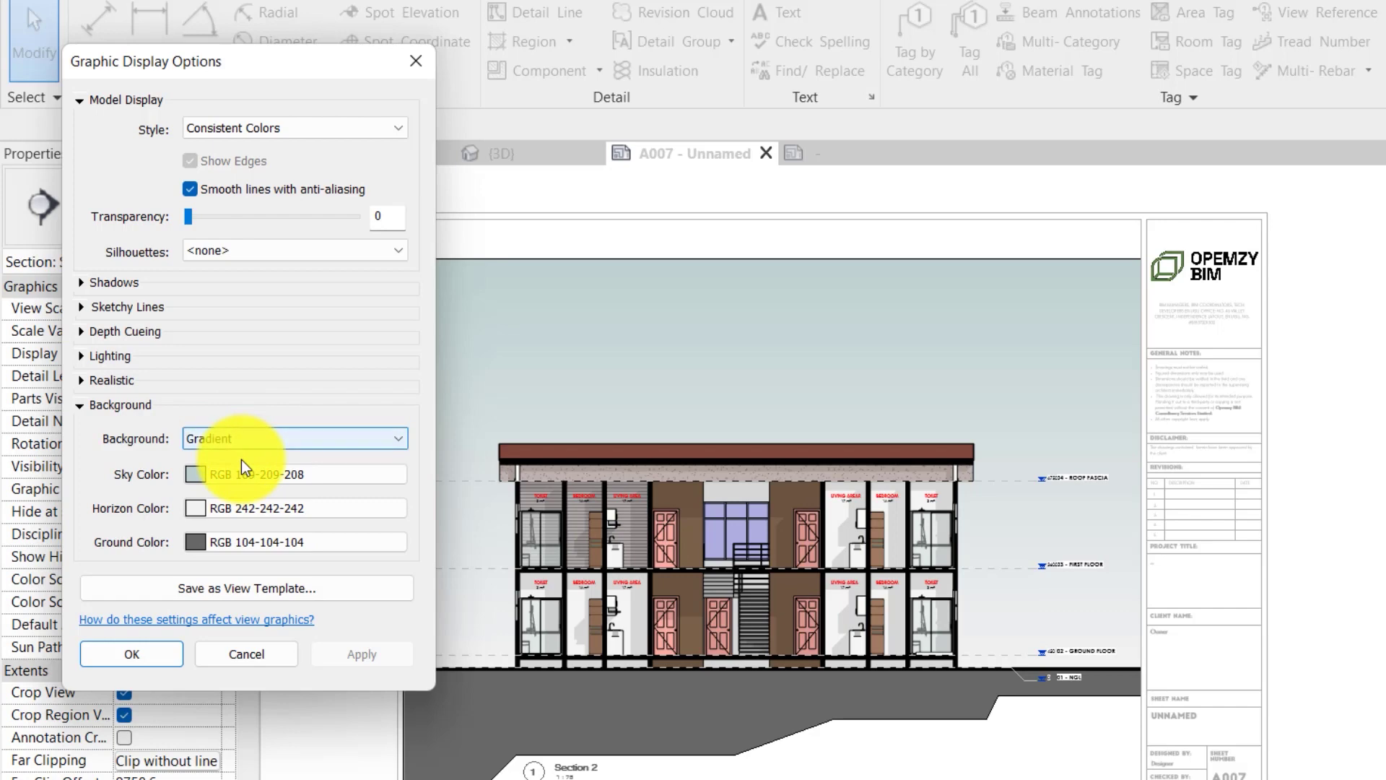
pyautogui.press('Return')
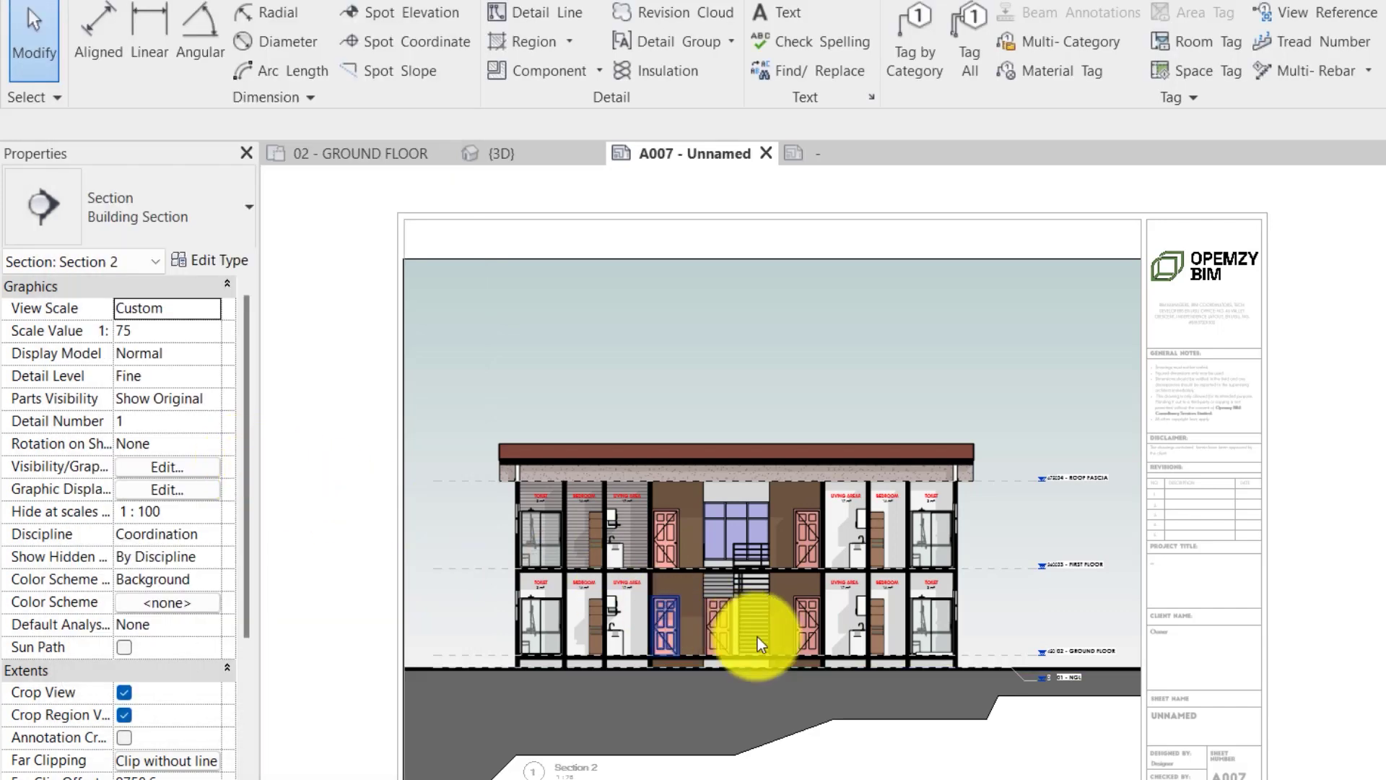
pyautogui.scroll(1, 756, 637)
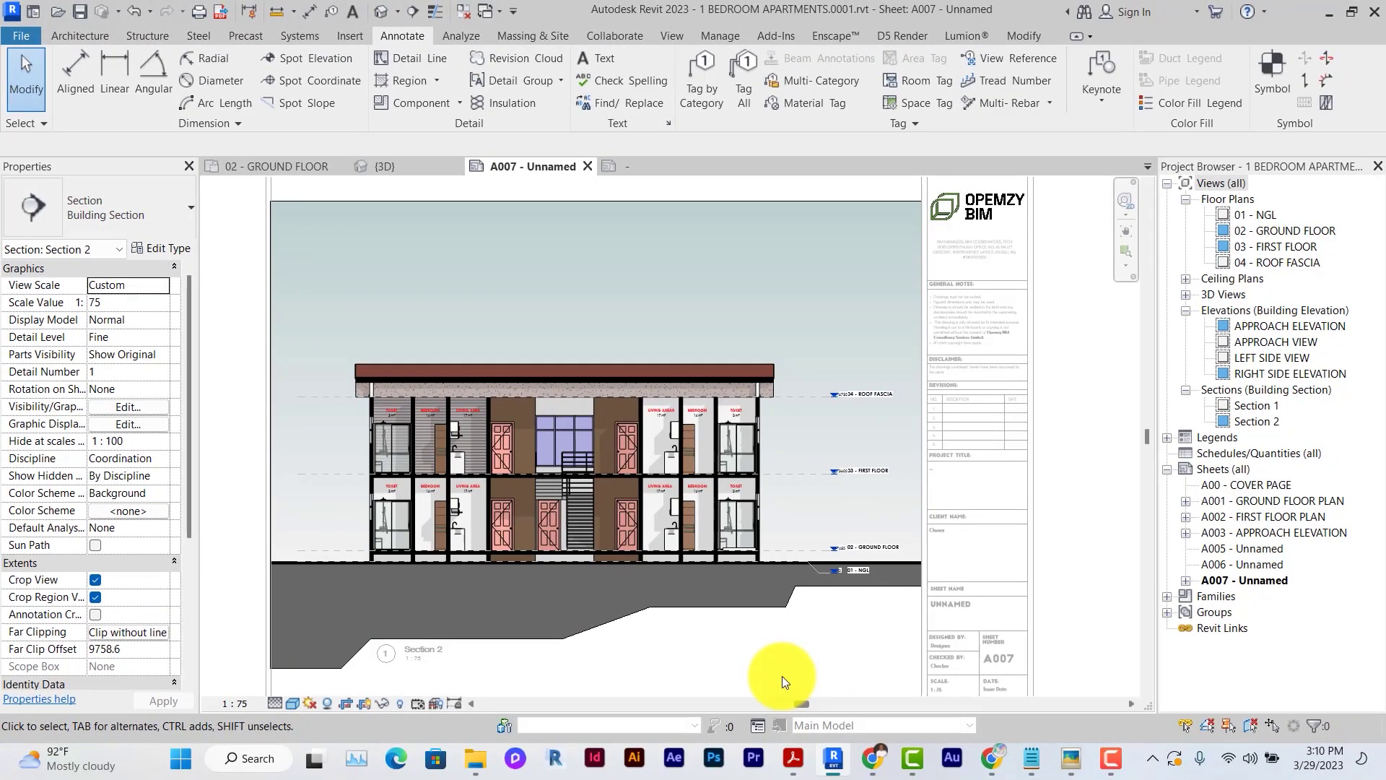
pyautogui.press('Tab')
pyautogui.press('Tab')
pyautogui.press('Tab')
pyautogui.press('Tab')
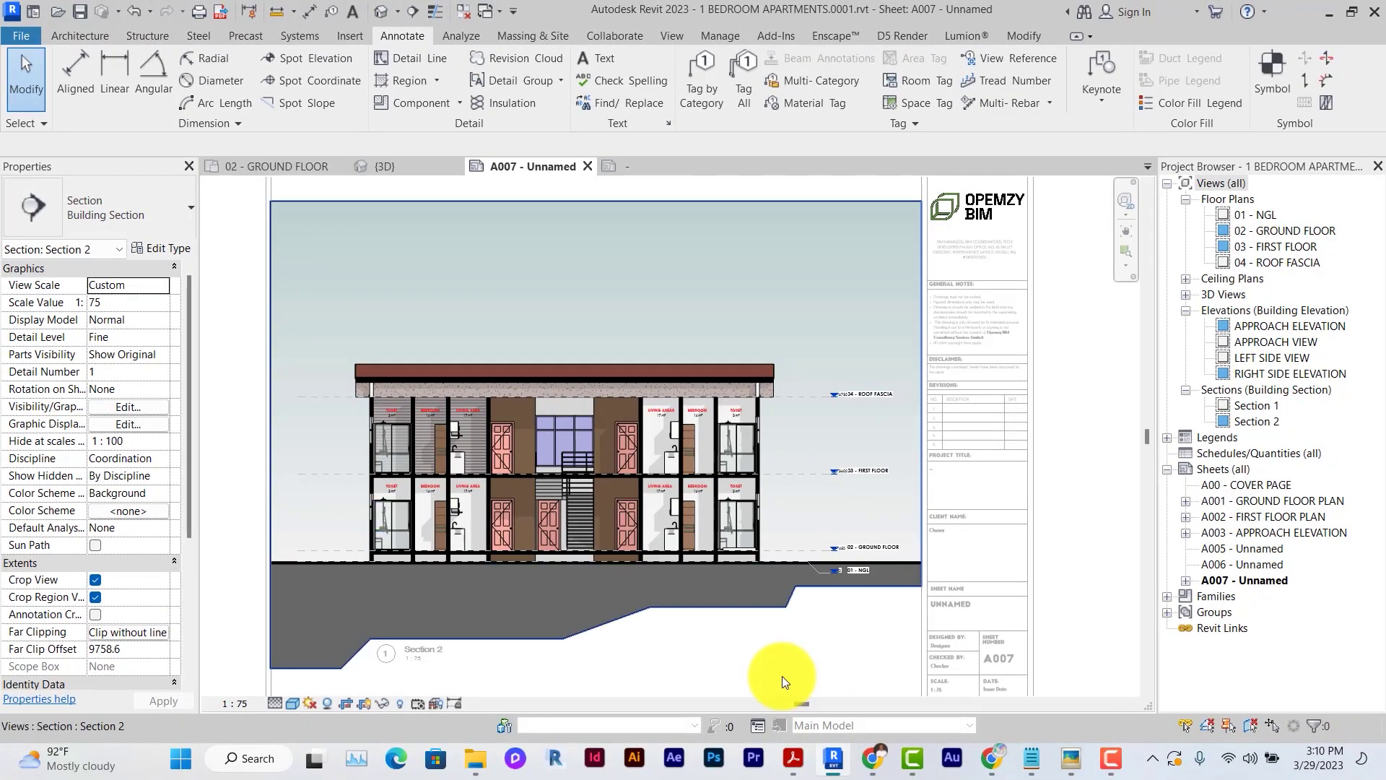
pyautogui.press('Tab')
pyautogui.press('Tab')
pyautogui.press('Tab')
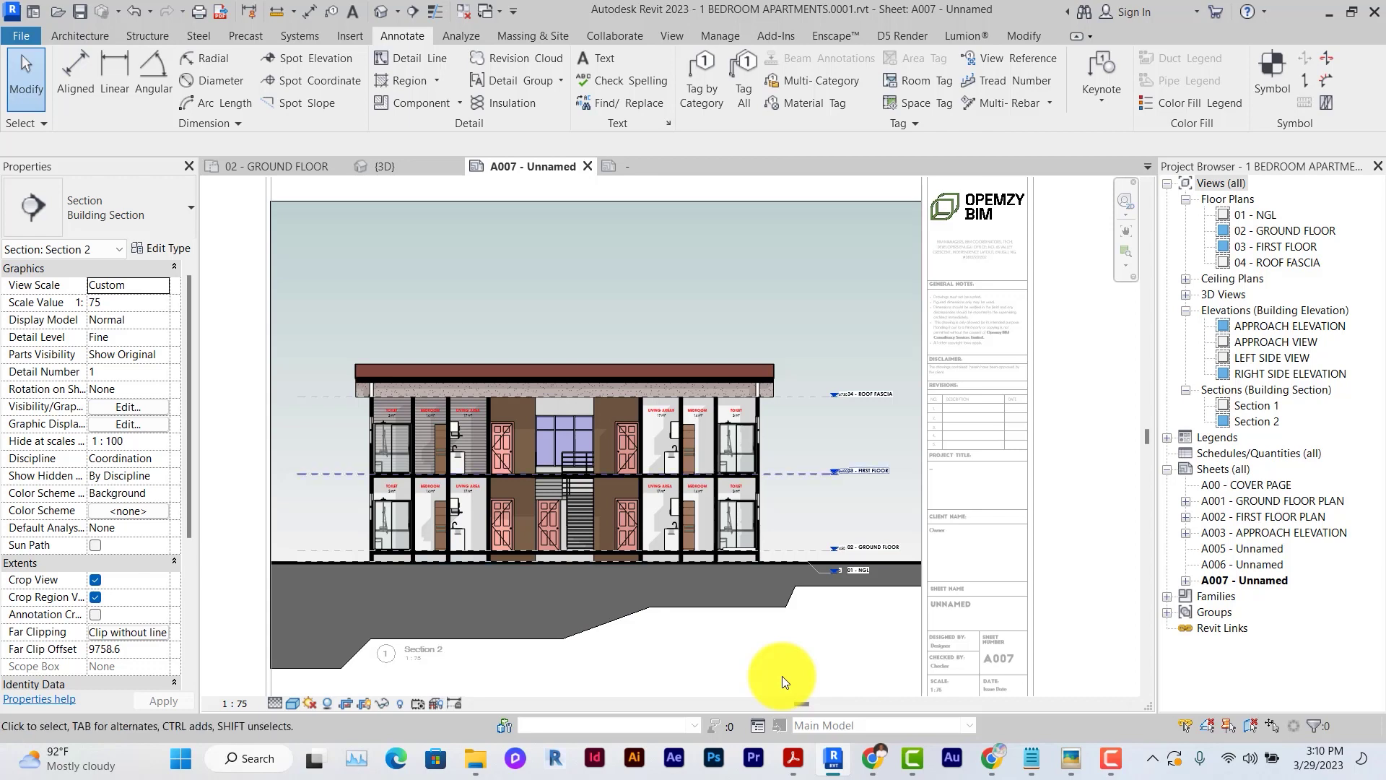
pyautogui.press('Tab')
pyautogui.press('Tab')
pyautogui.press('Tab')
pyautogui.press('Tab')
pyautogui.press('Tab')
pyautogui.press('Tab')
pyautogui.press('Tab')
pyautogui.press('Tab')
pyautogui.press('Tab')
pyautogui.press('Tab')
pyautogui.press('Tab')
pyautogui.press('Tab')
pyautogui.press('Tab')
pyautogui.press('Tab')
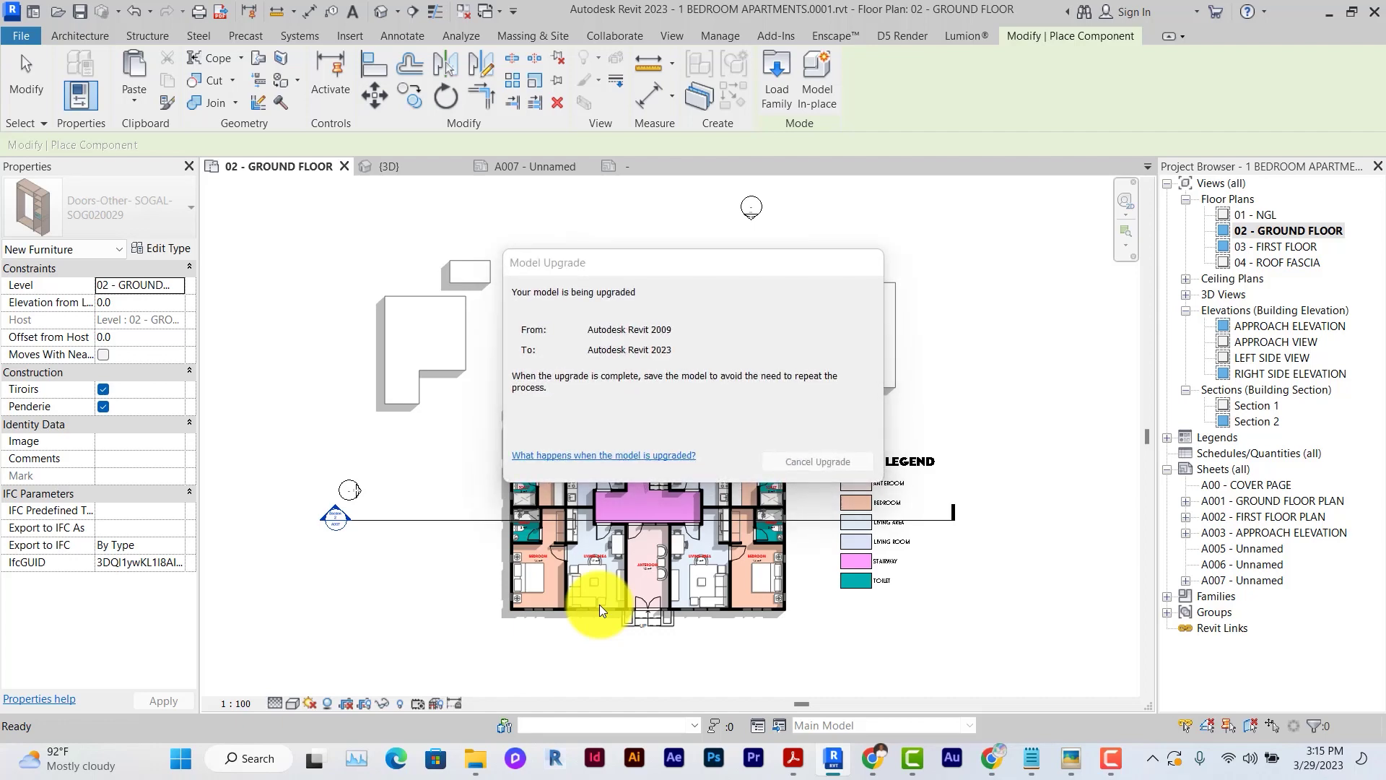
# Place two trees near the neighbouring blocks on the ground floor plan, plus two a_tree49 trees beside the right-hand and upper-left blocks
pyautogui.click(446, 407)
pyautogui.click(781, 271)
pyautogui.click(130, 208)
pyautogui.click(109, 448)
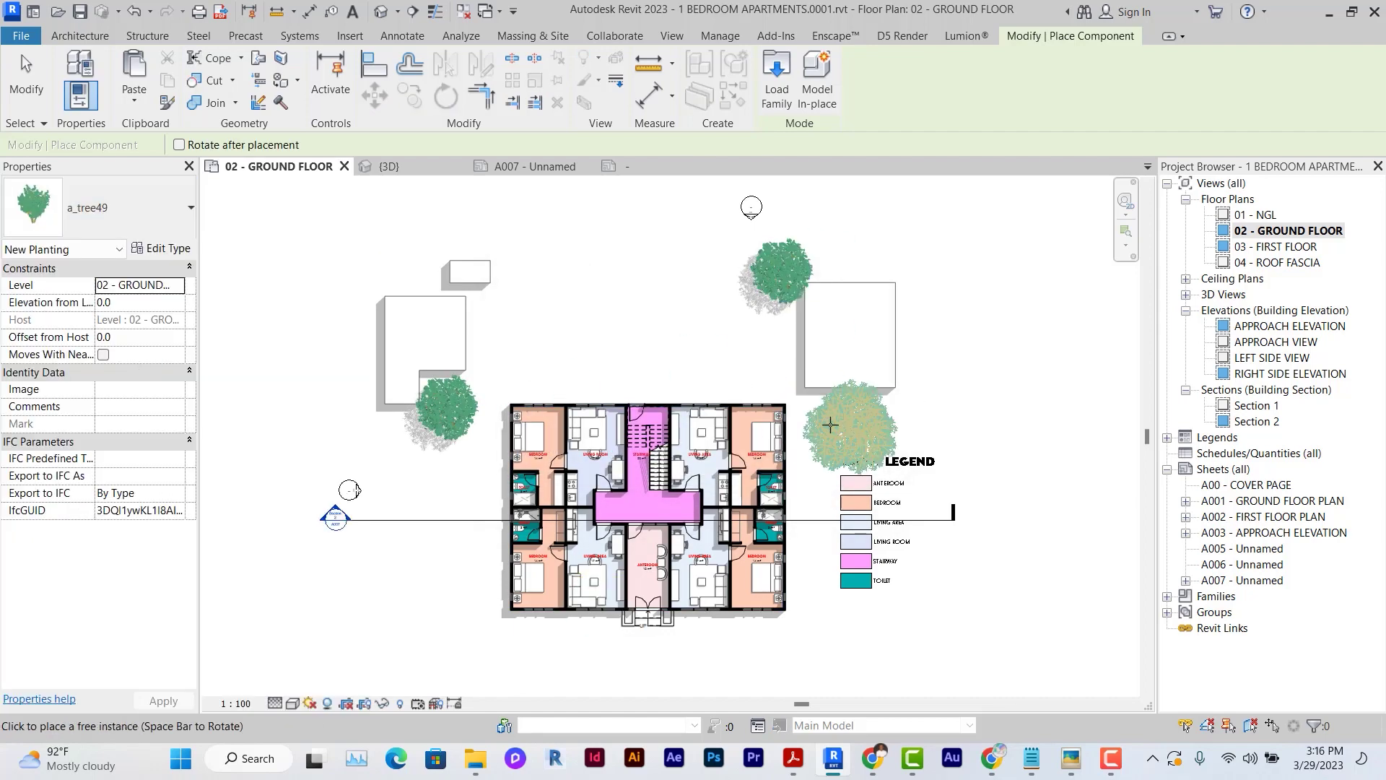
pyautogui.click(878, 423)
pyautogui.click(404, 269)
pyautogui.click(130, 208)
pyautogui.click(108, 447)
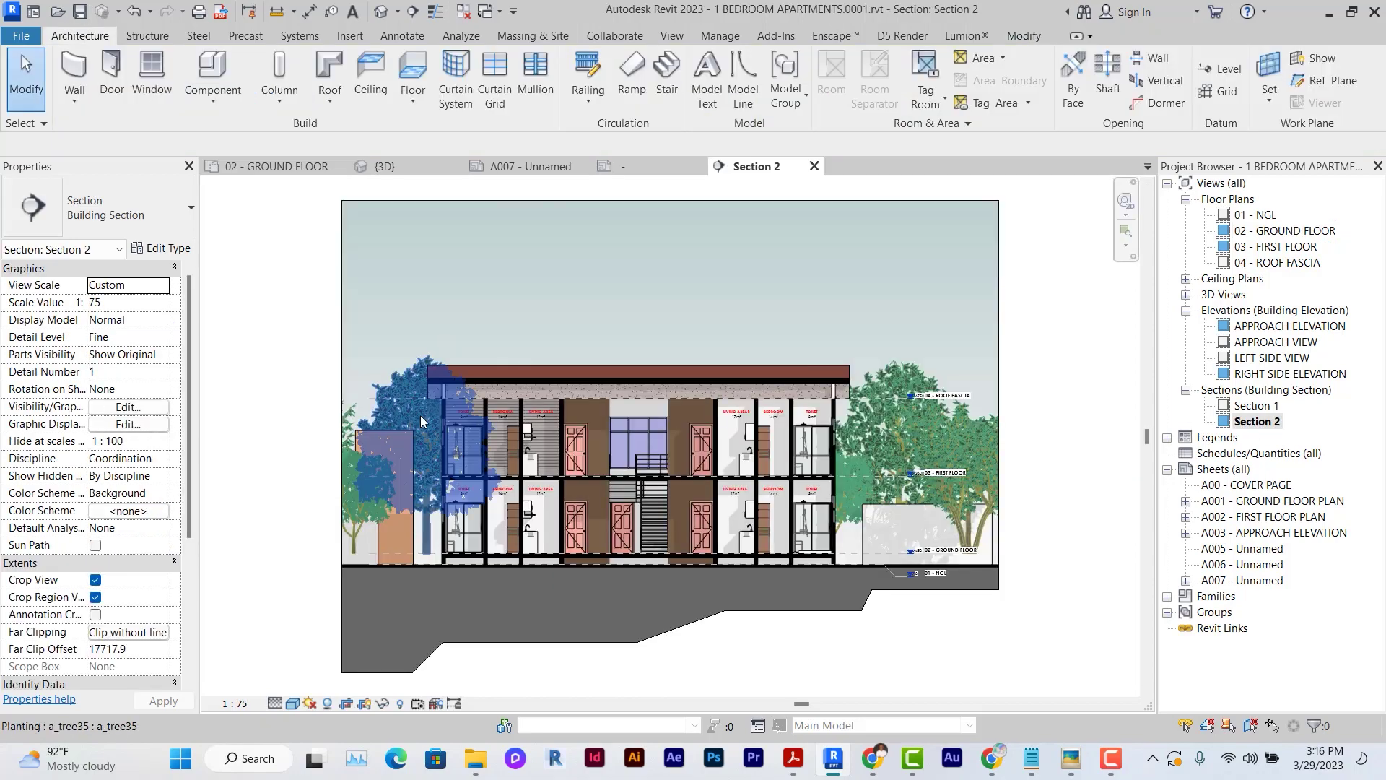
# Remove the tall trees standing directly beside both ends of the building in Section 2
pyautogui.click(361, 480)
pyautogui.moveTo(361, 480); pyautogui.dragTo(866, 497)
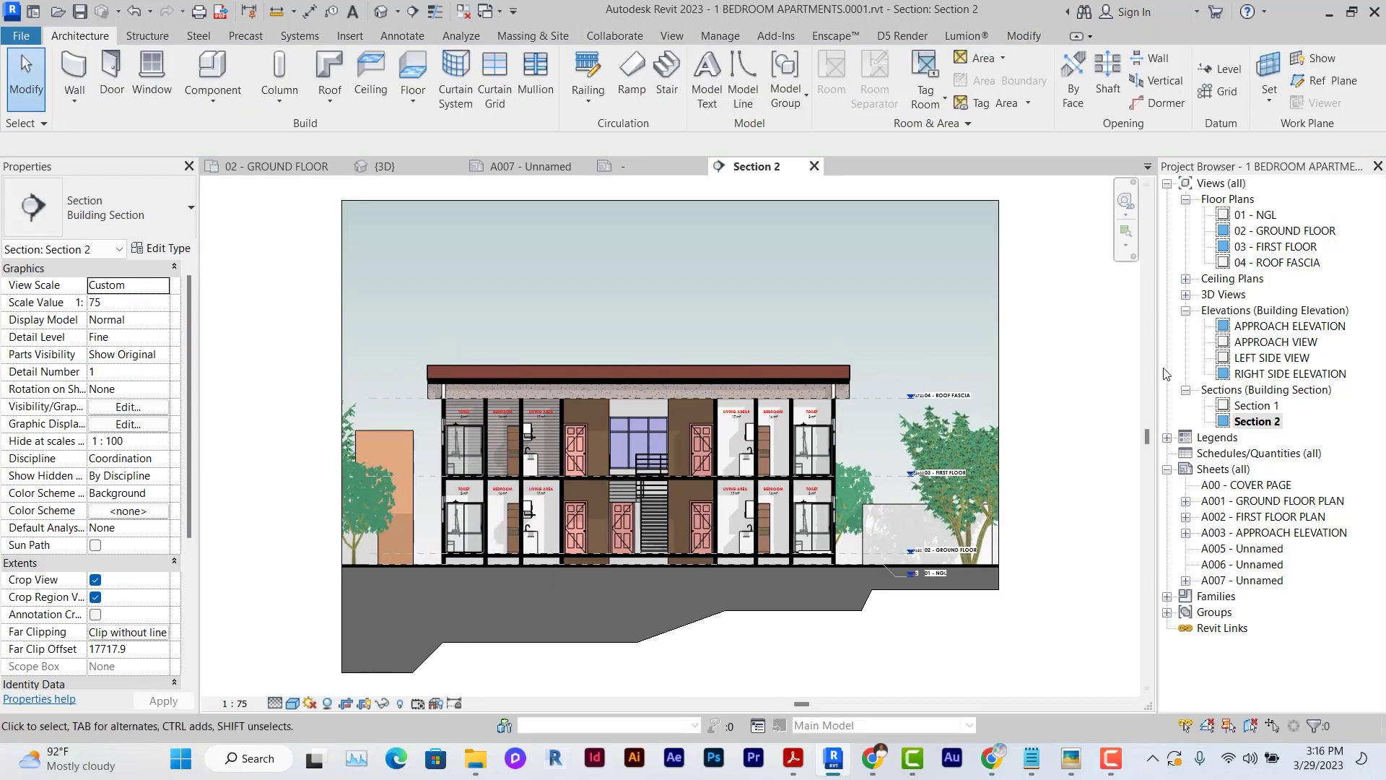
# Turn on depth cueing for Section 2 in the graphic display options and set the far fade location to 72
pyautogui.click(336, 691)
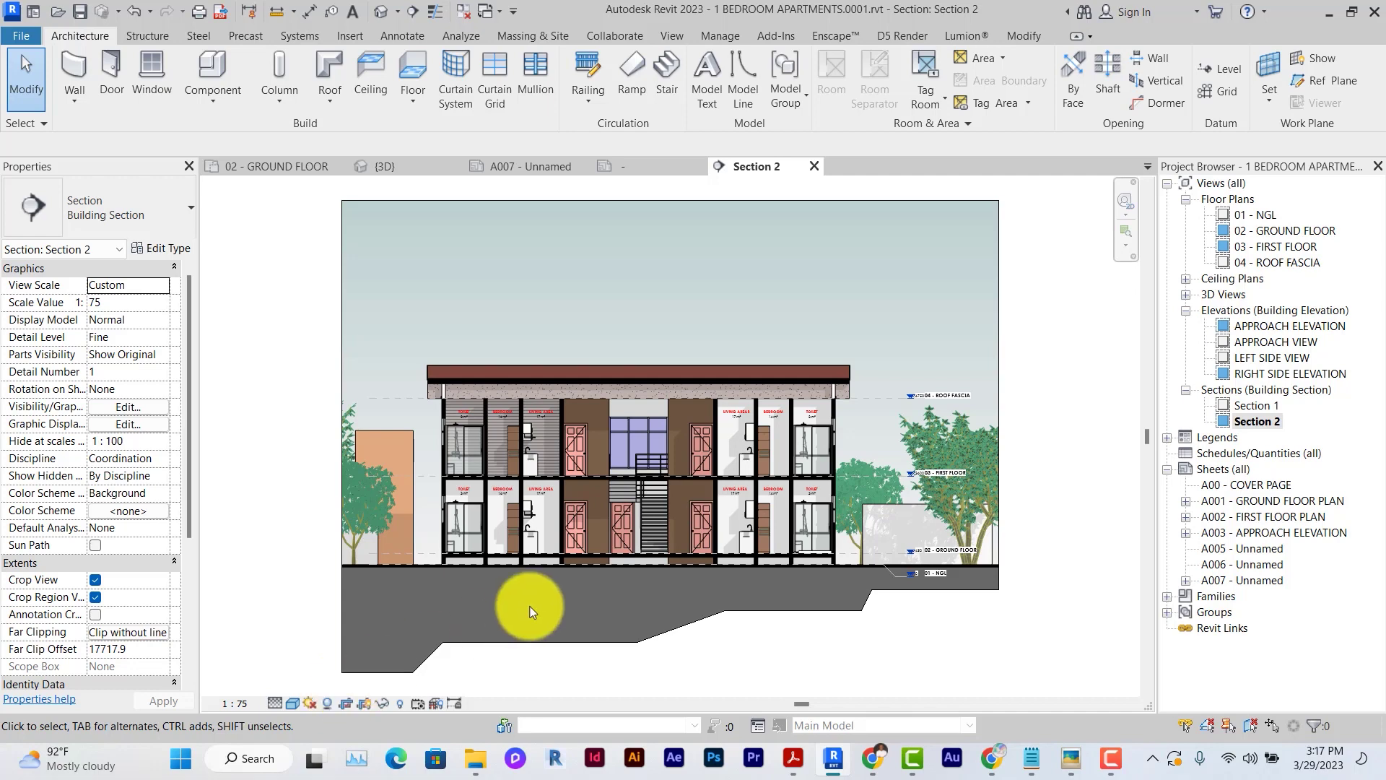
pyautogui.click(292, 704)
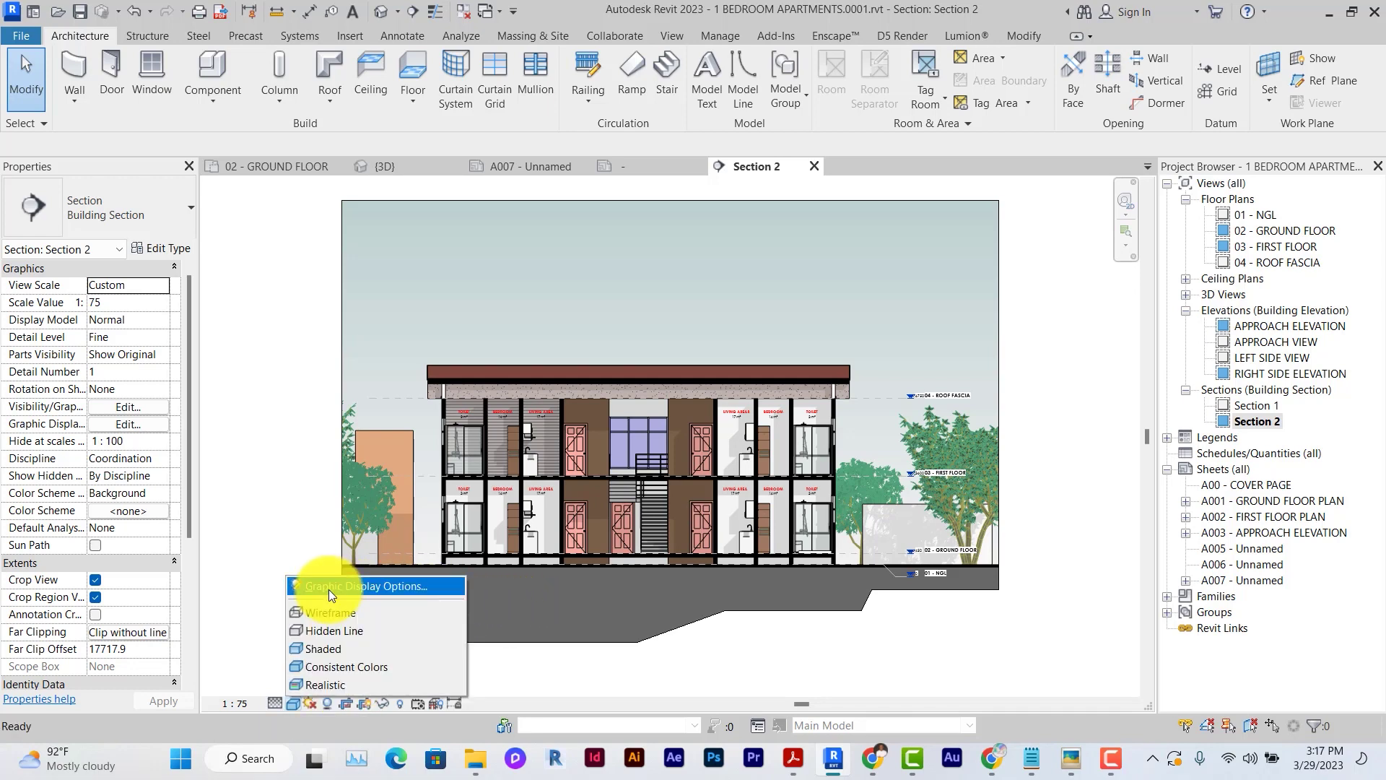
pyautogui.click(327, 589)
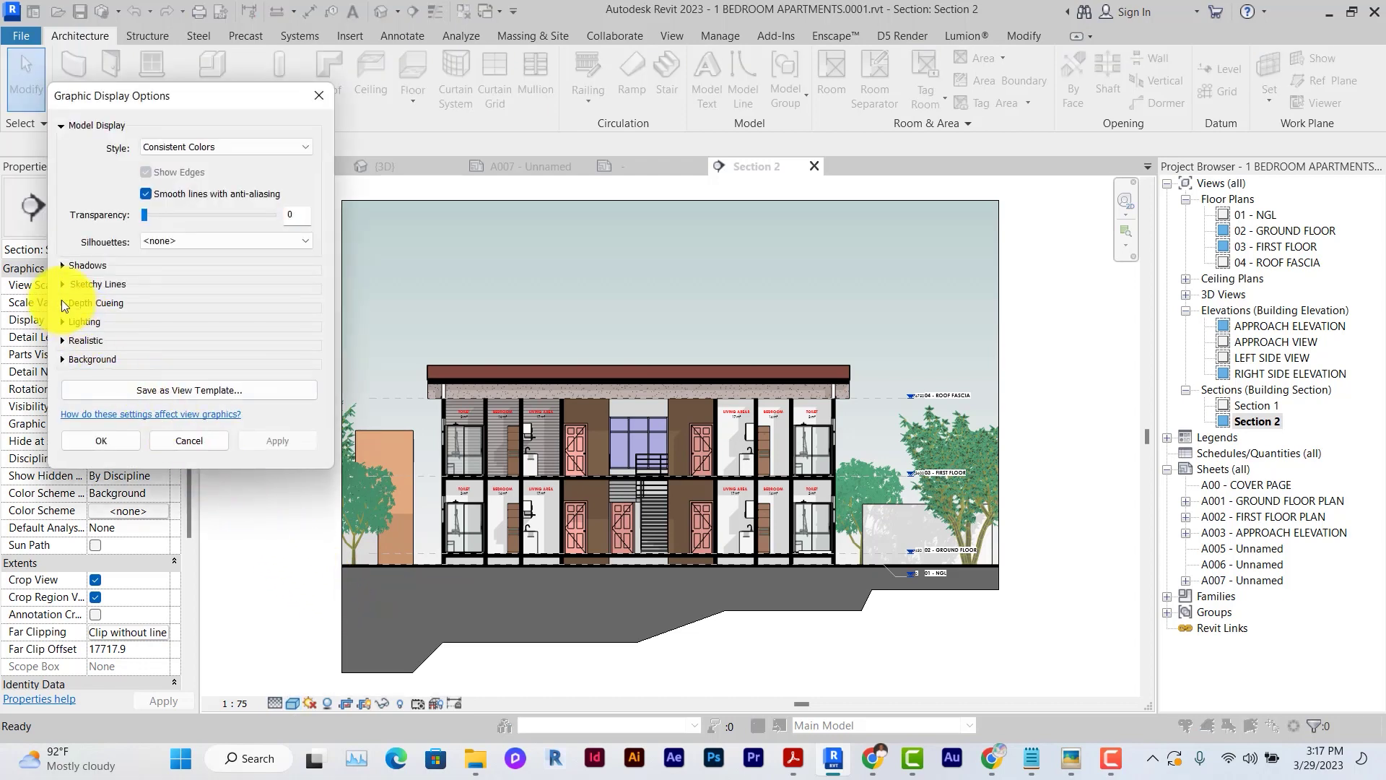
pyautogui.click(63, 302)
pyautogui.click(171, 319)
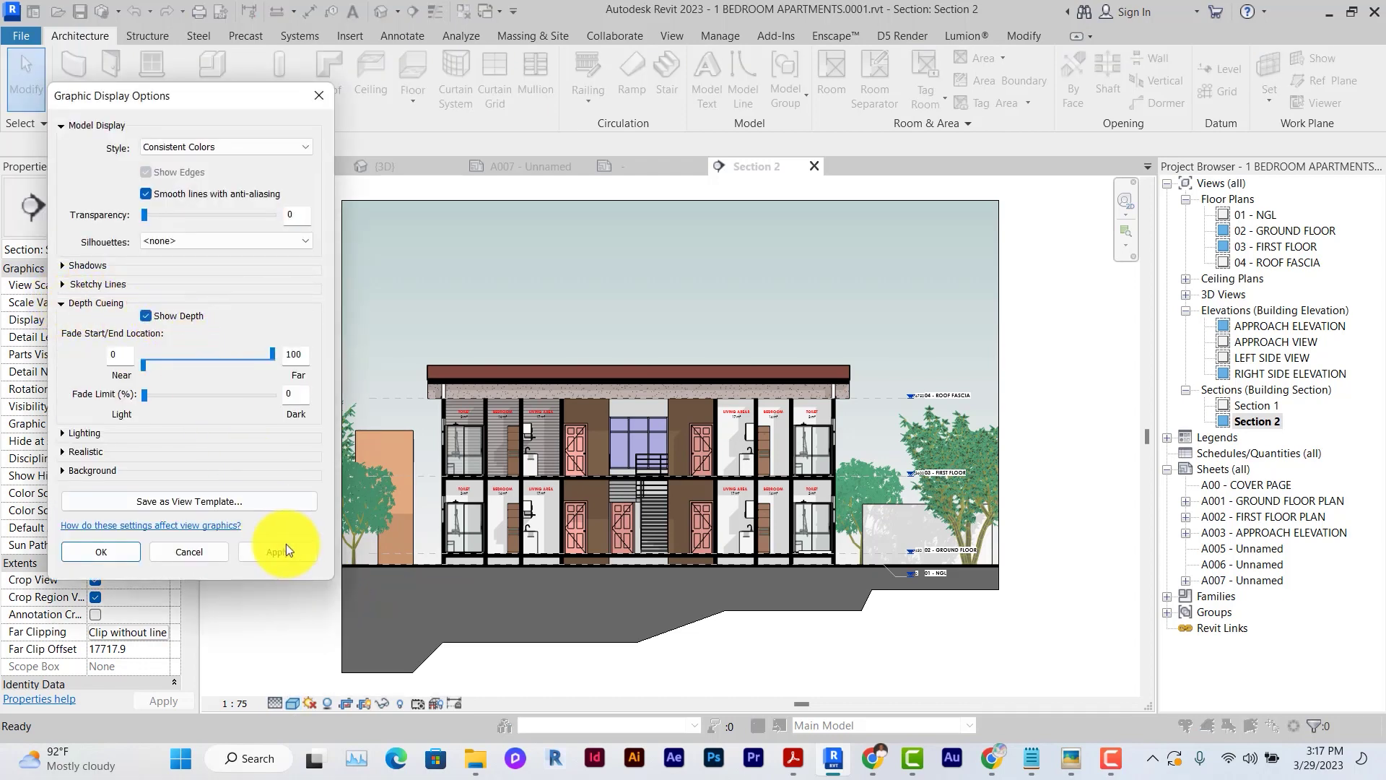
pyautogui.click(287, 551)
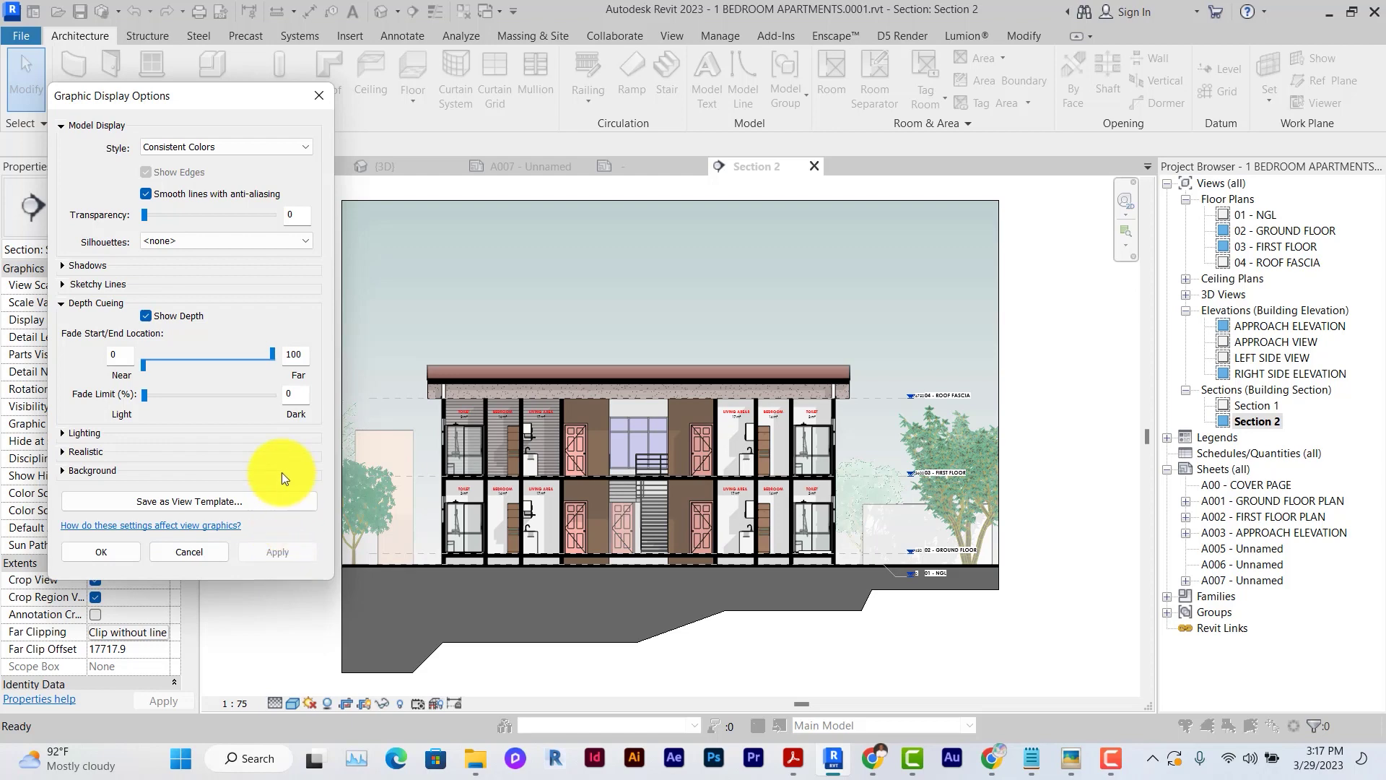
pyautogui.moveTo(273, 353); pyautogui.dragTo(237, 353)
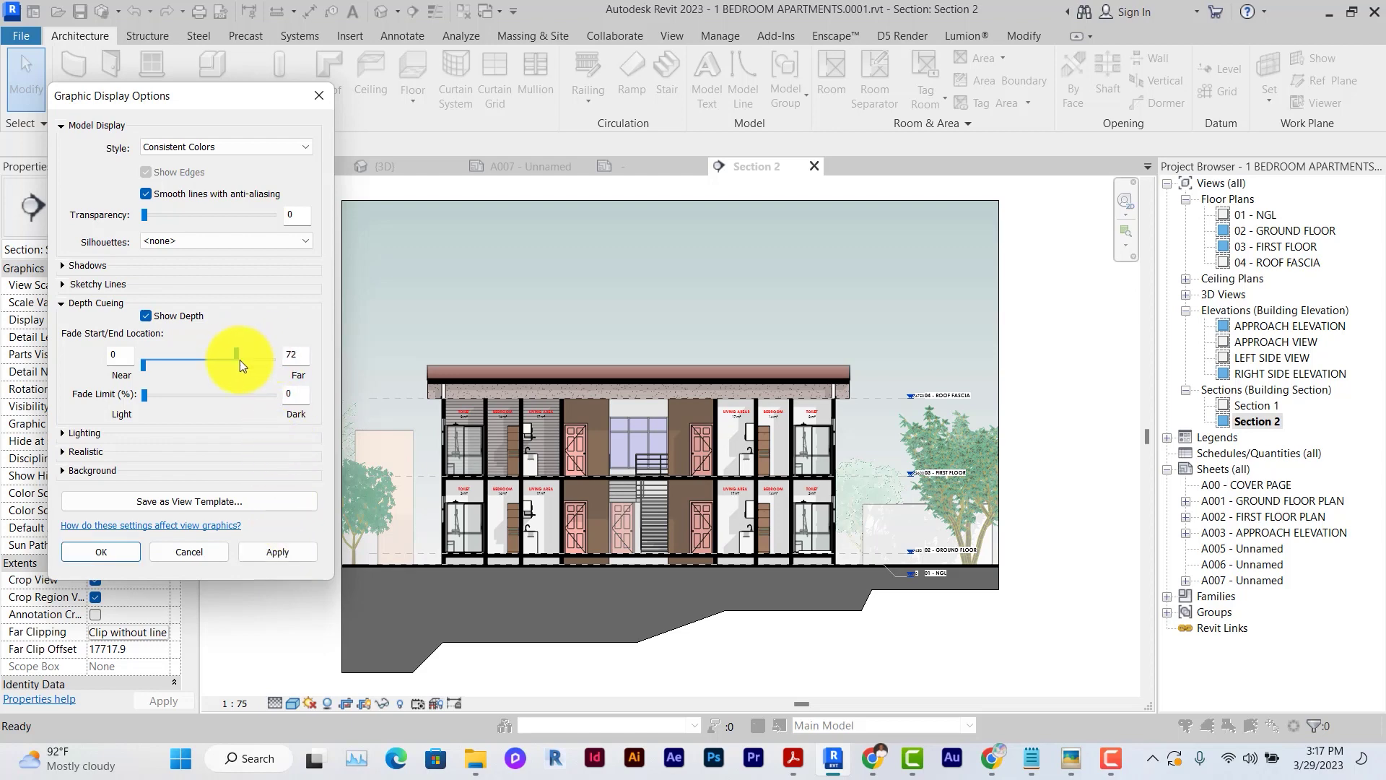
pyautogui.click(273, 555)
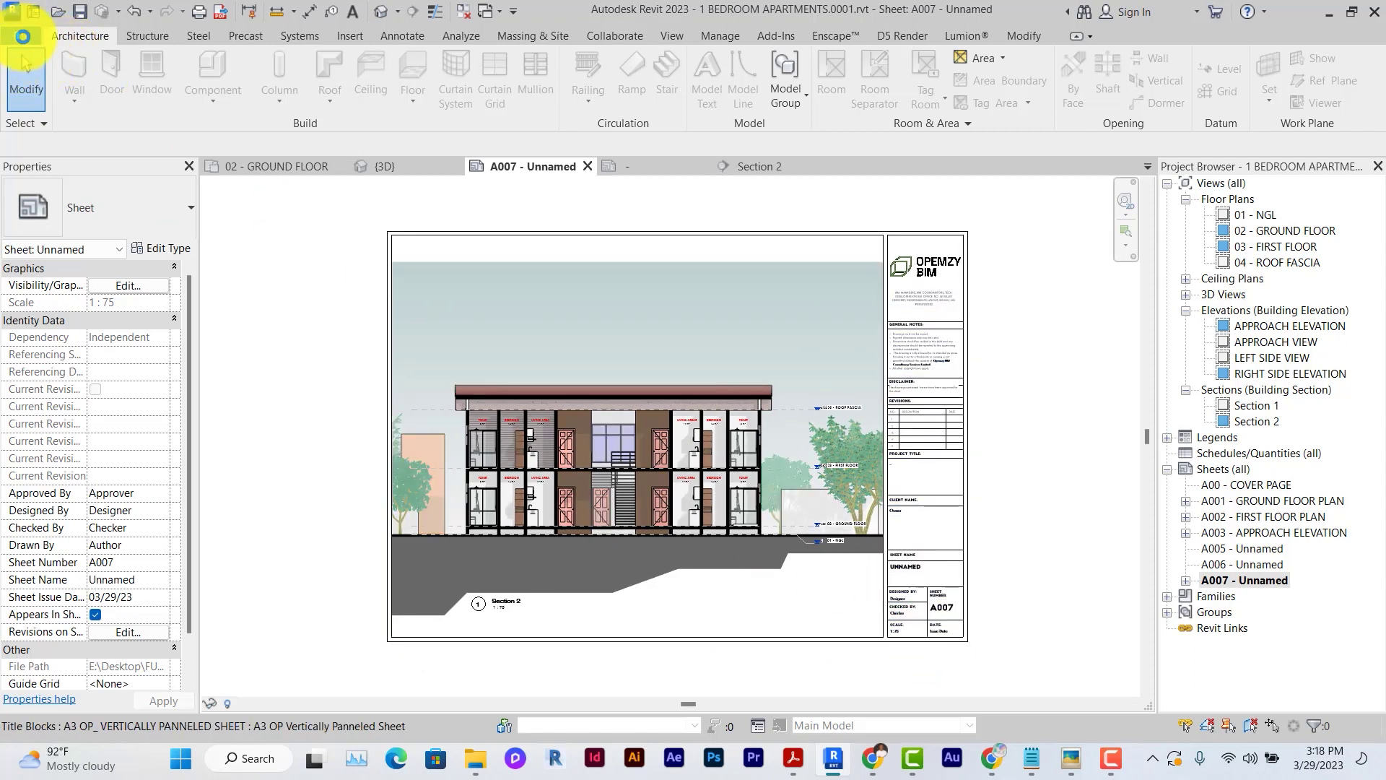
# Export the current window of sheet A007 as a medium-quality JPEG on the desktop, fitted to 3000 pixels horizontally
pyautogui.click(23, 36)
pyautogui.moveTo(103, 327)
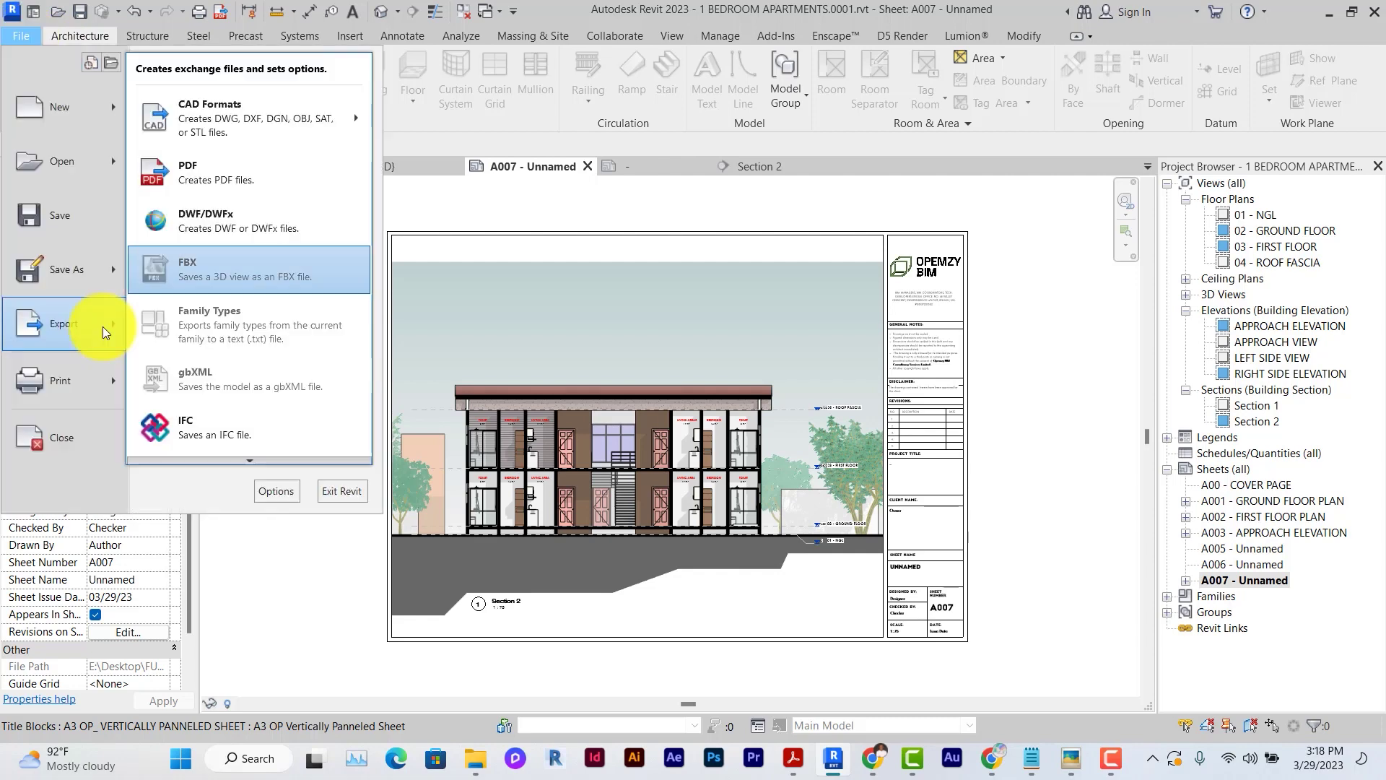
pyautogui.moveTo(235, 459)
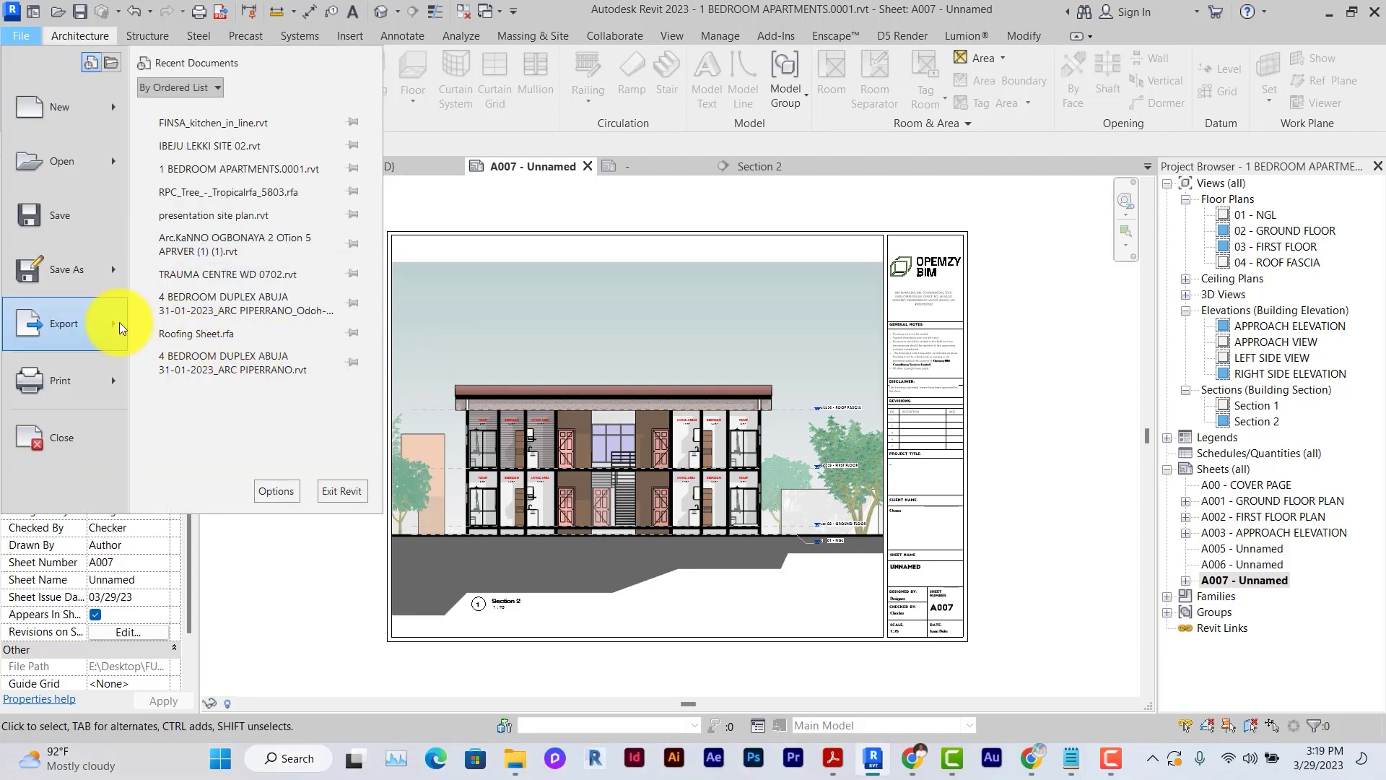
pyautogui.moveTo(114, 322)
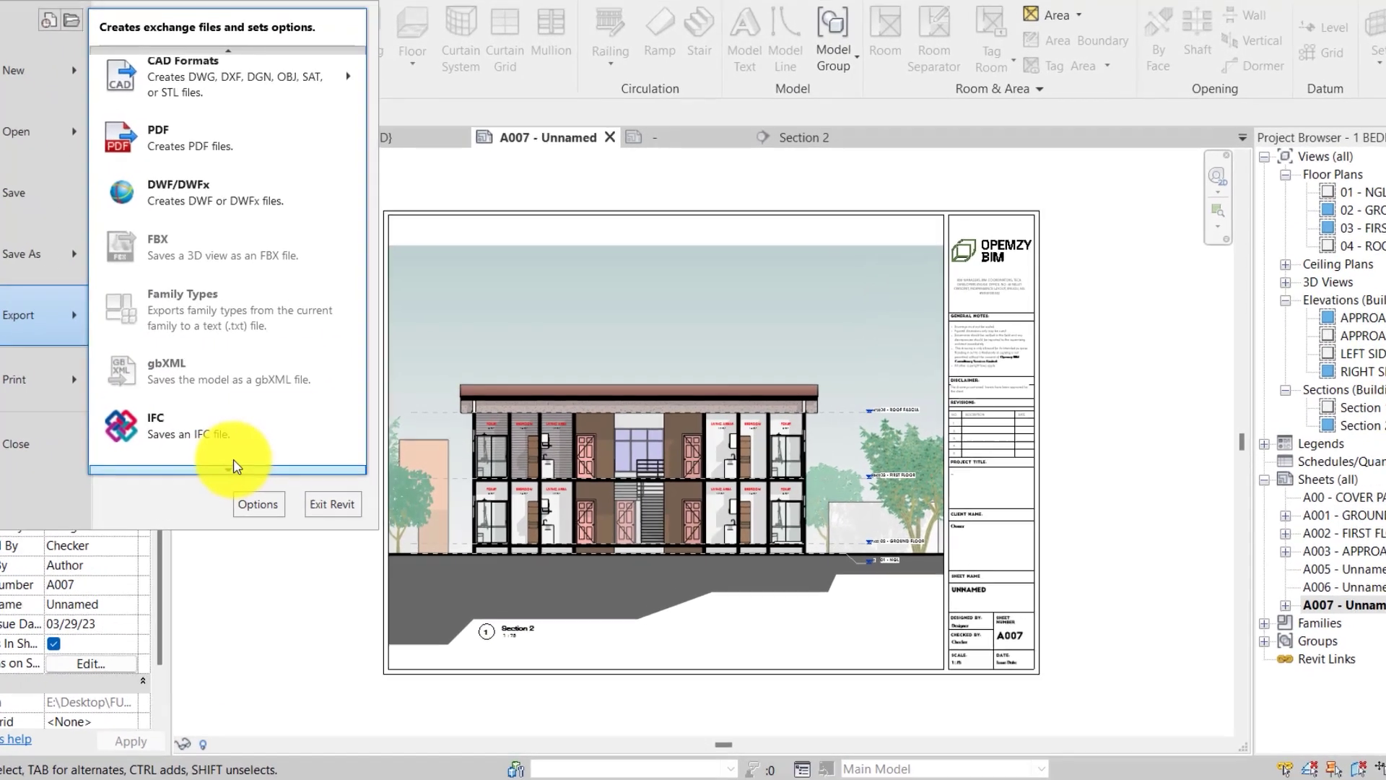
pyautogui.moveTo(233, 464)
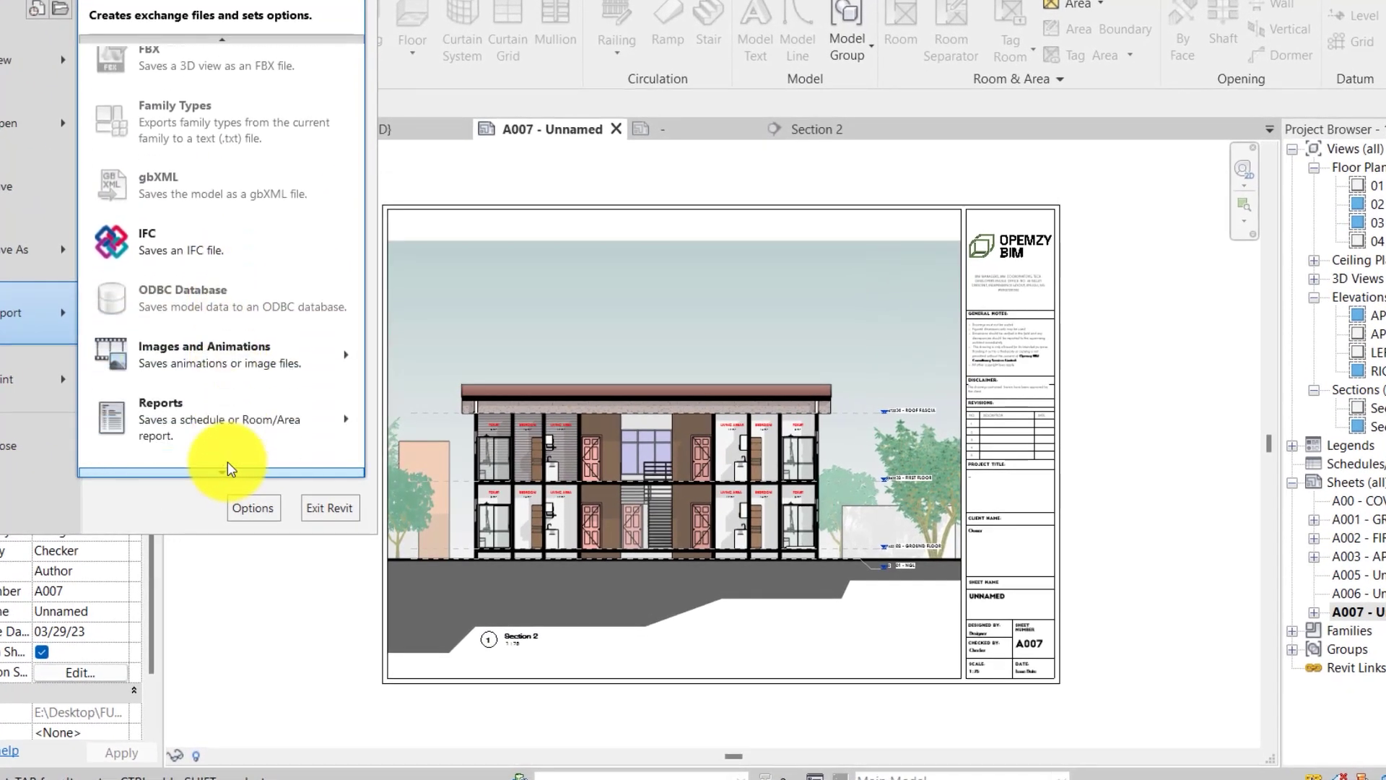
pyautogui.moveTo(352, 357)
pyautogui.click(408, 368)
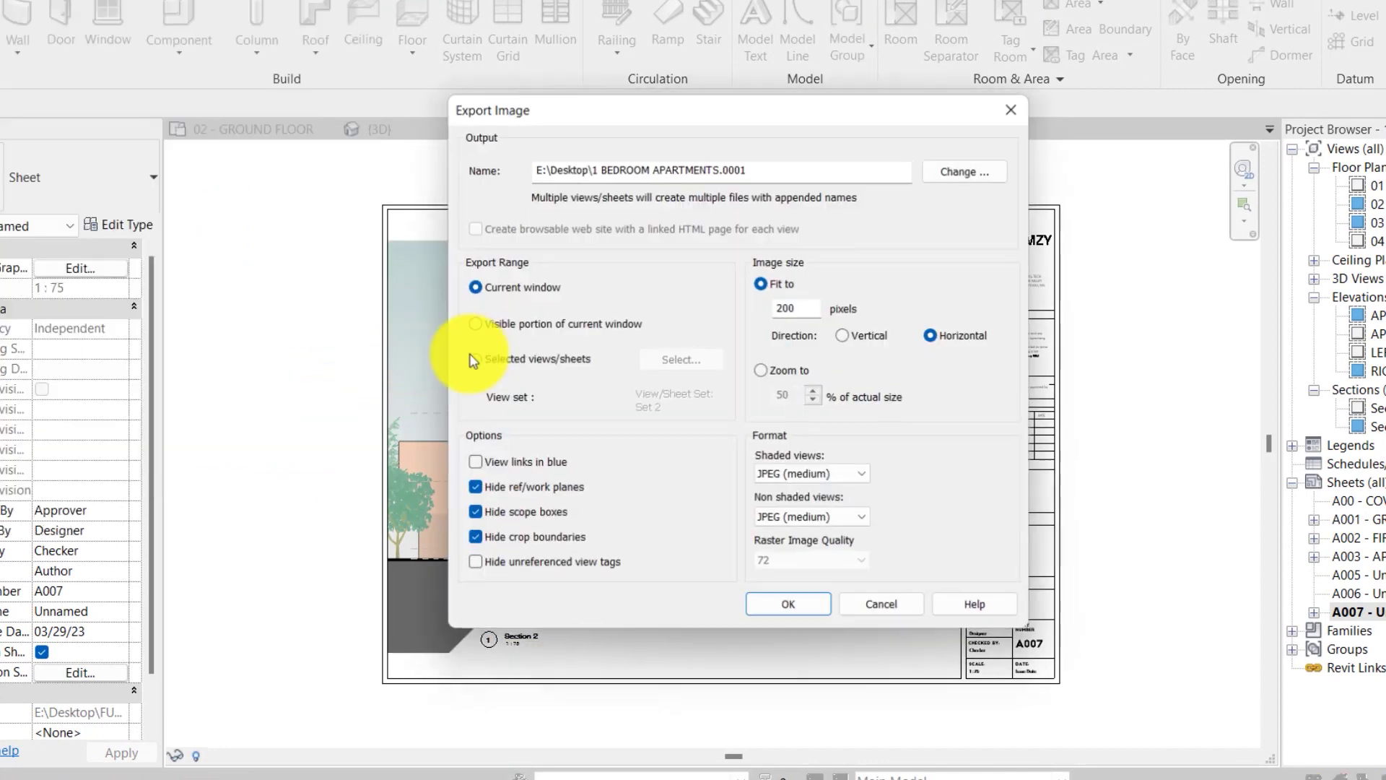
pyautogui.click(819, 304)
pyautogui.write('30')
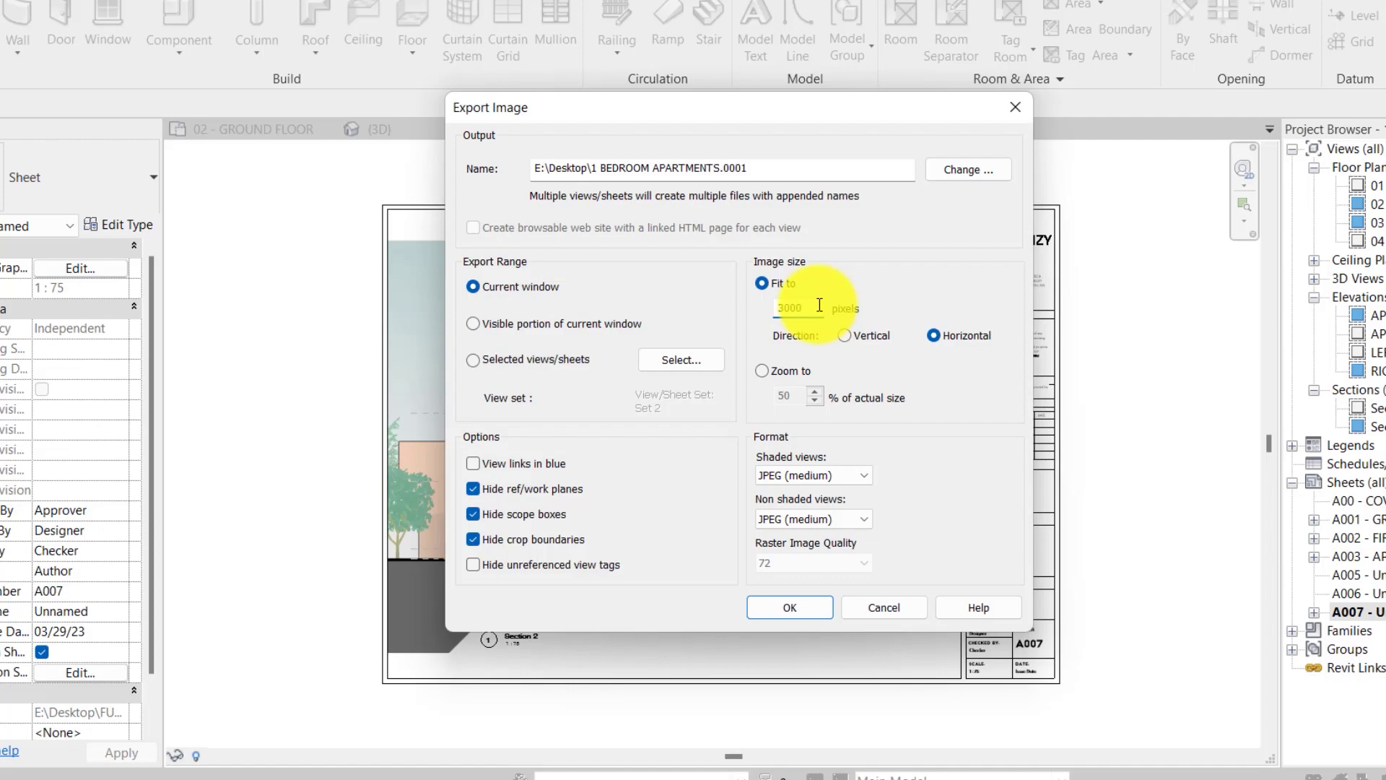
pyautogui.click(790, 607)
# Examine the exported sheet image's room tags, level labels and faded background trees up close
pyautogui.click(786, 401)
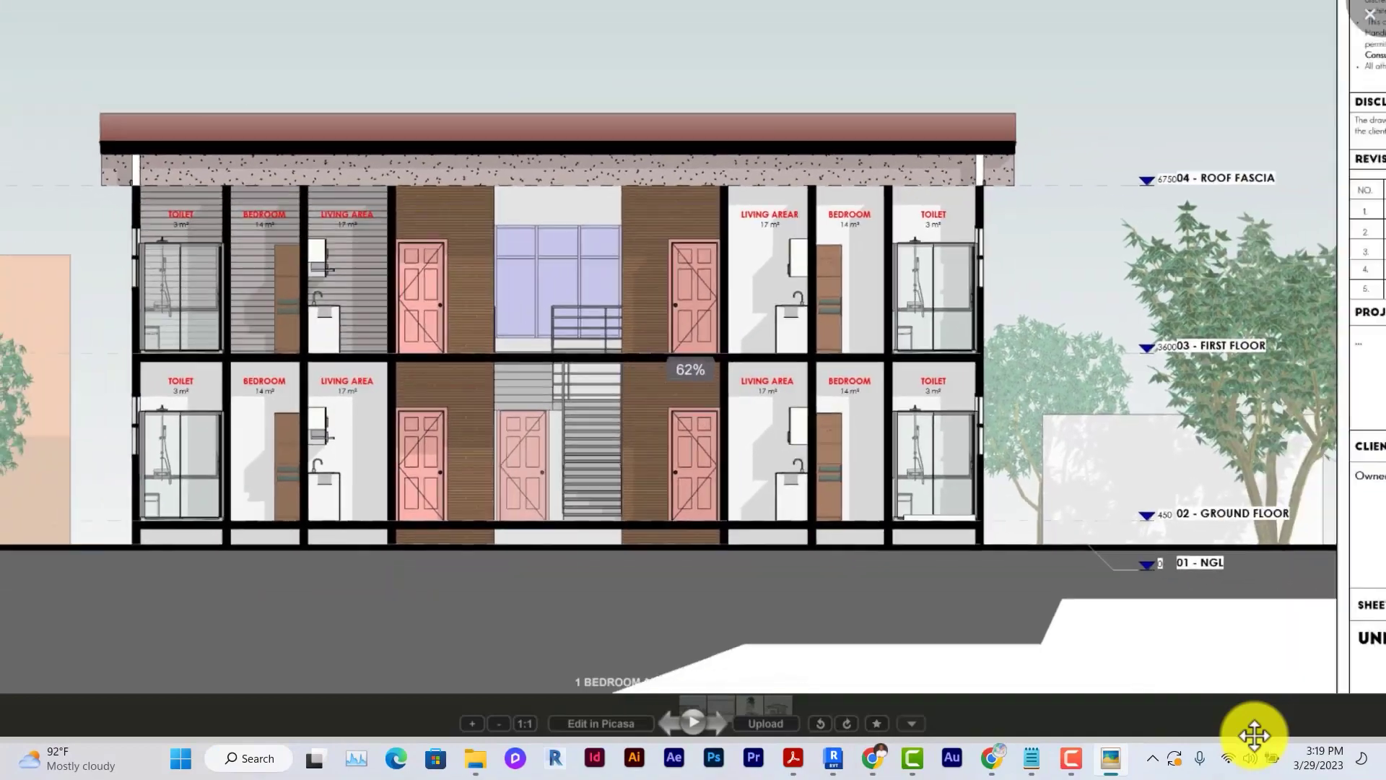
pyautogui.scroll(3, 402, 483)
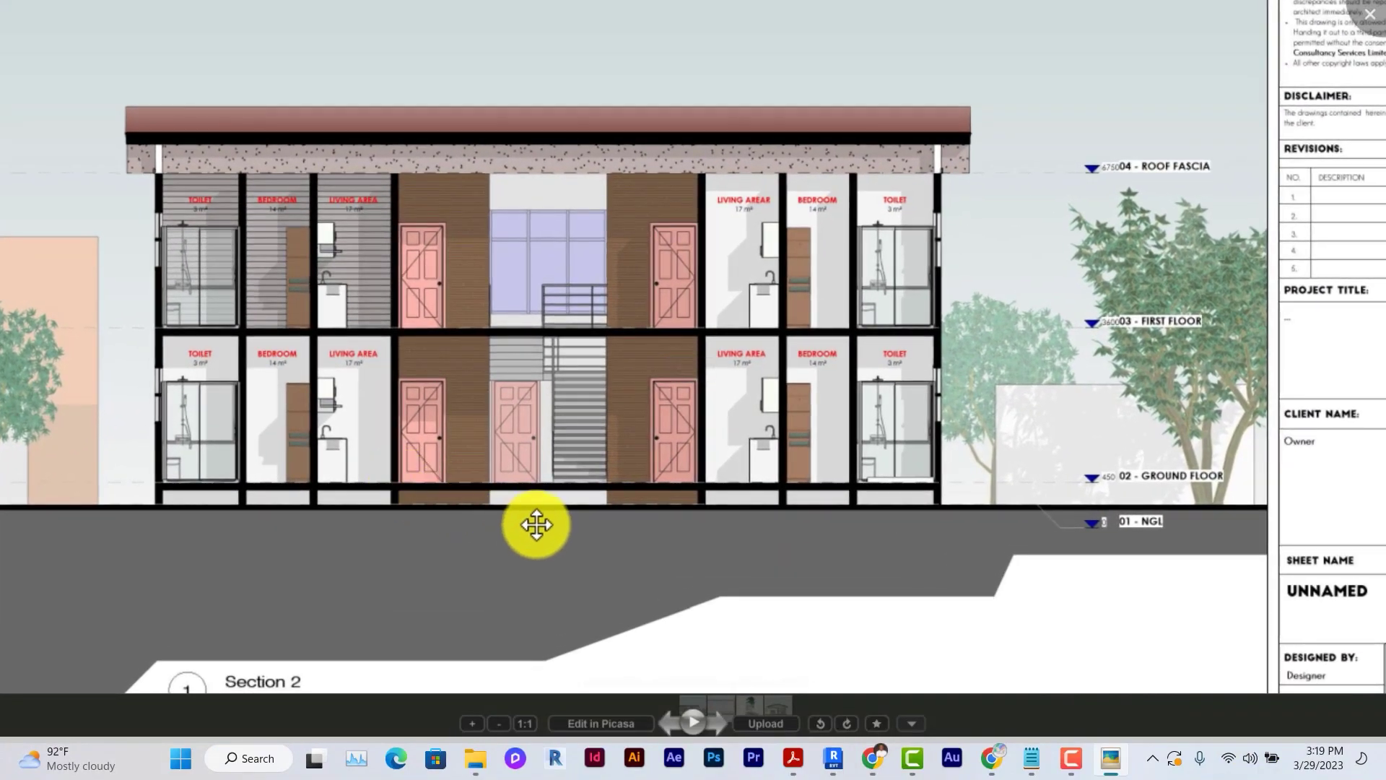
pyautogui.scroll(3, 579, 551)
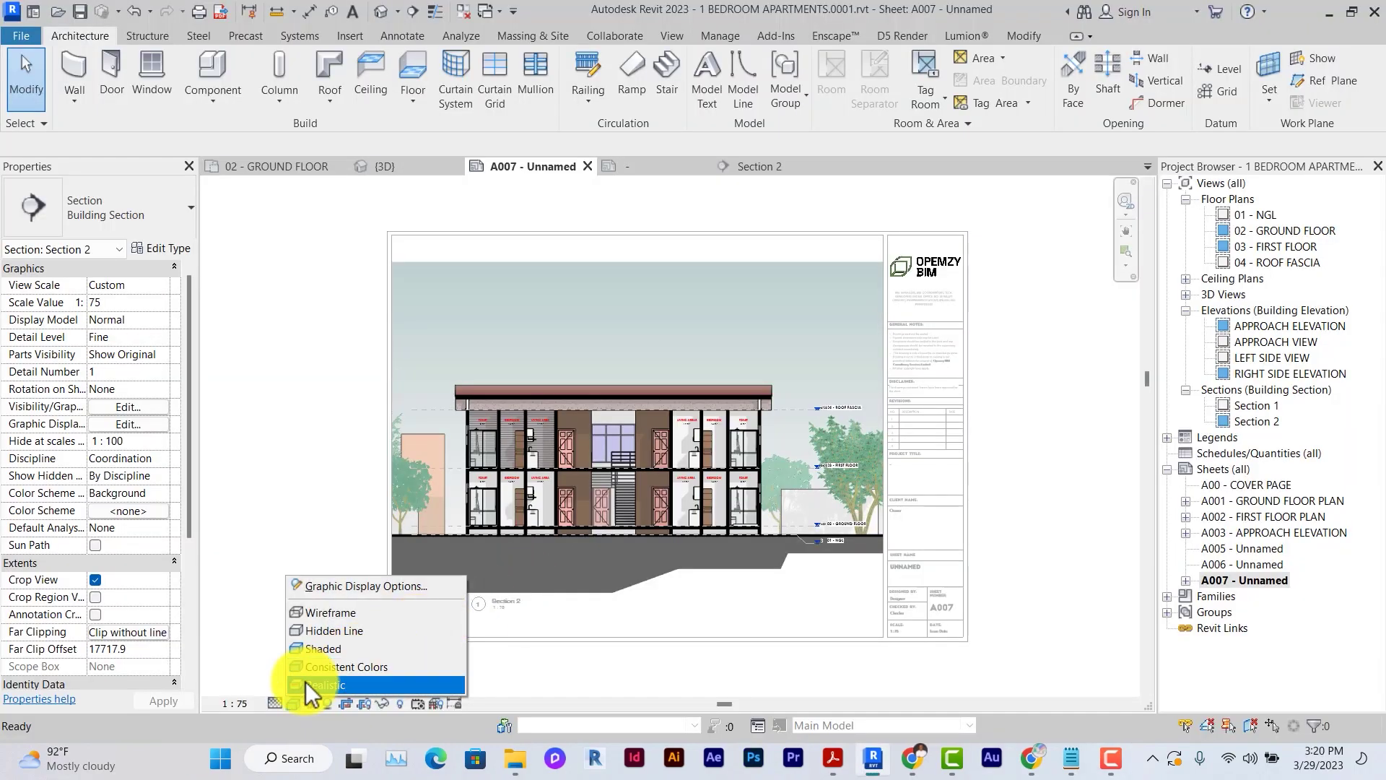
# Set the section viewport on sheet A007 to the Realistic visual style and deactivate the view
pyautogui.click(305, 682)
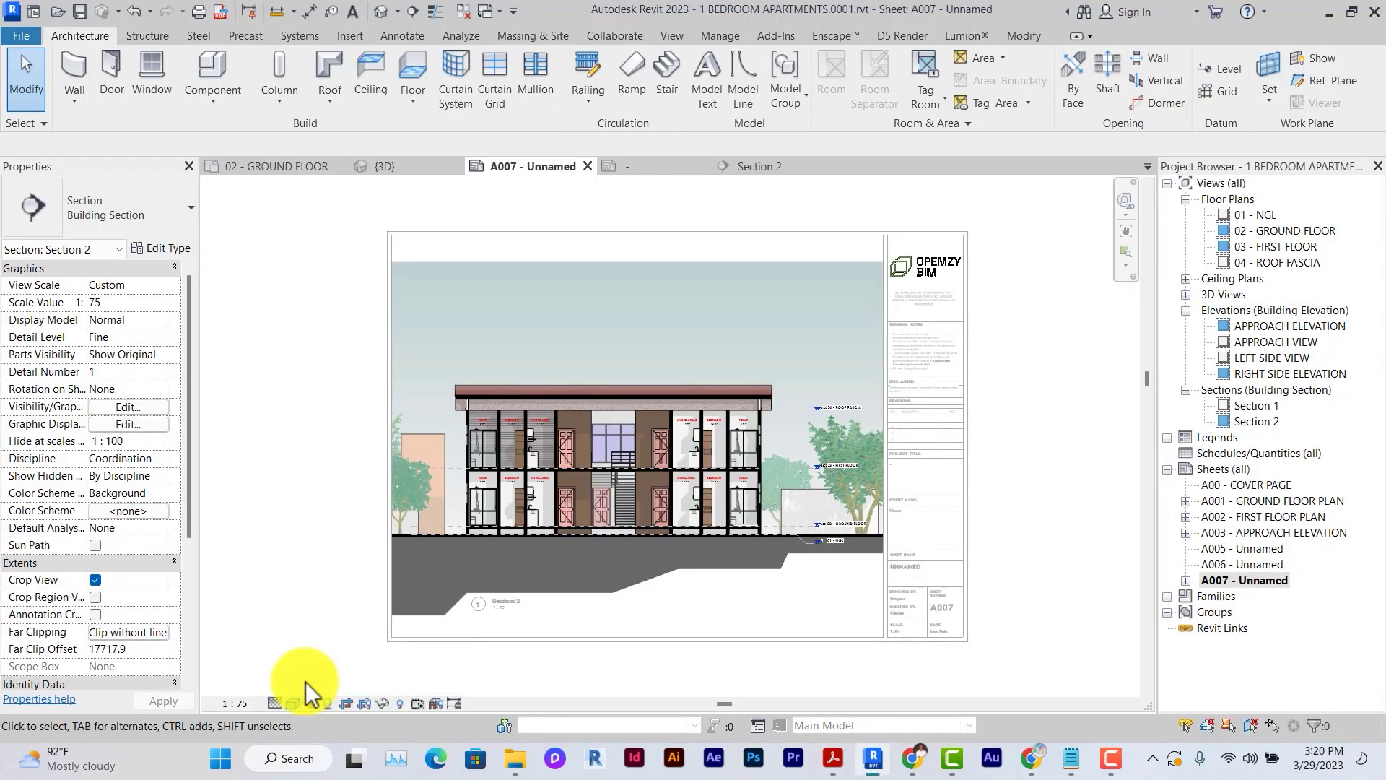
pyautogui.rightClick(470, 316)
pyautogui.click(522, 394)
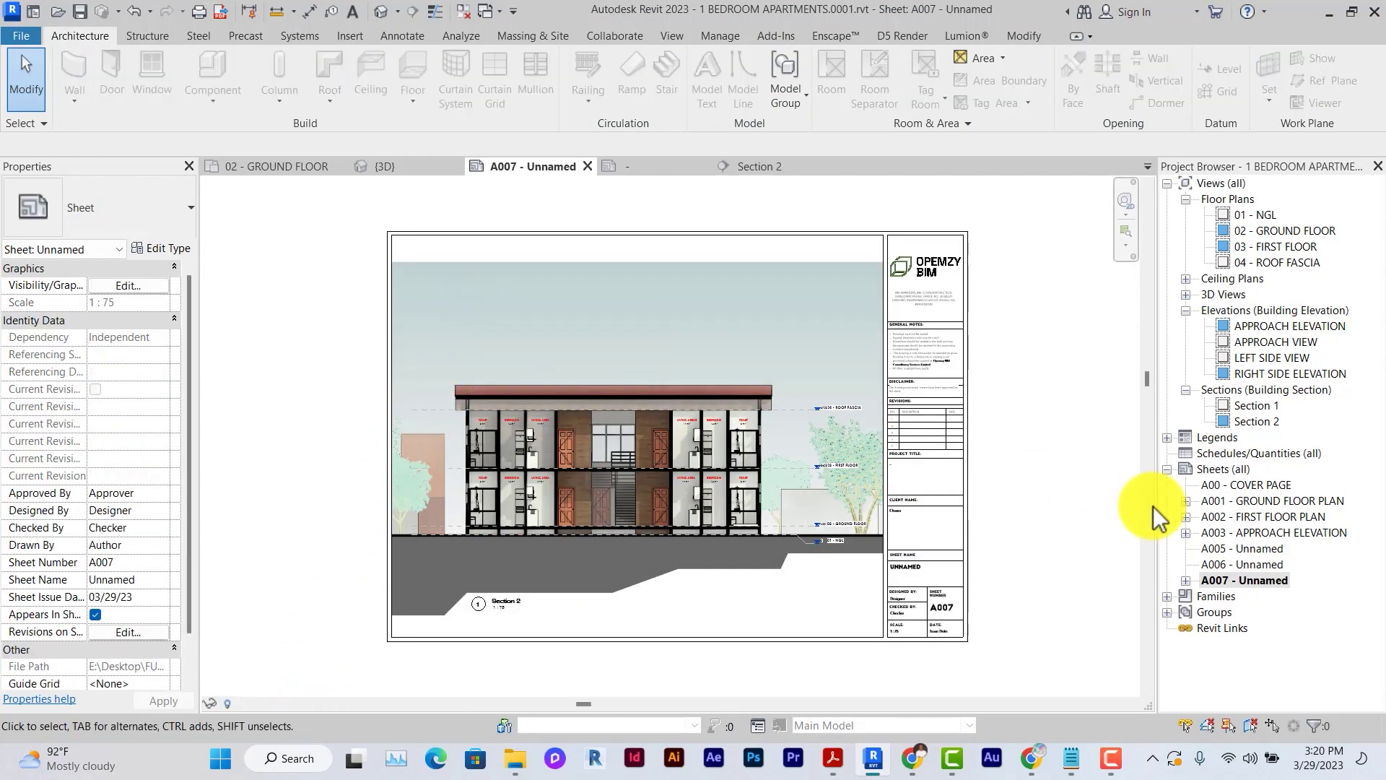
pyautogui.press('z')
pyautogui.press('f')
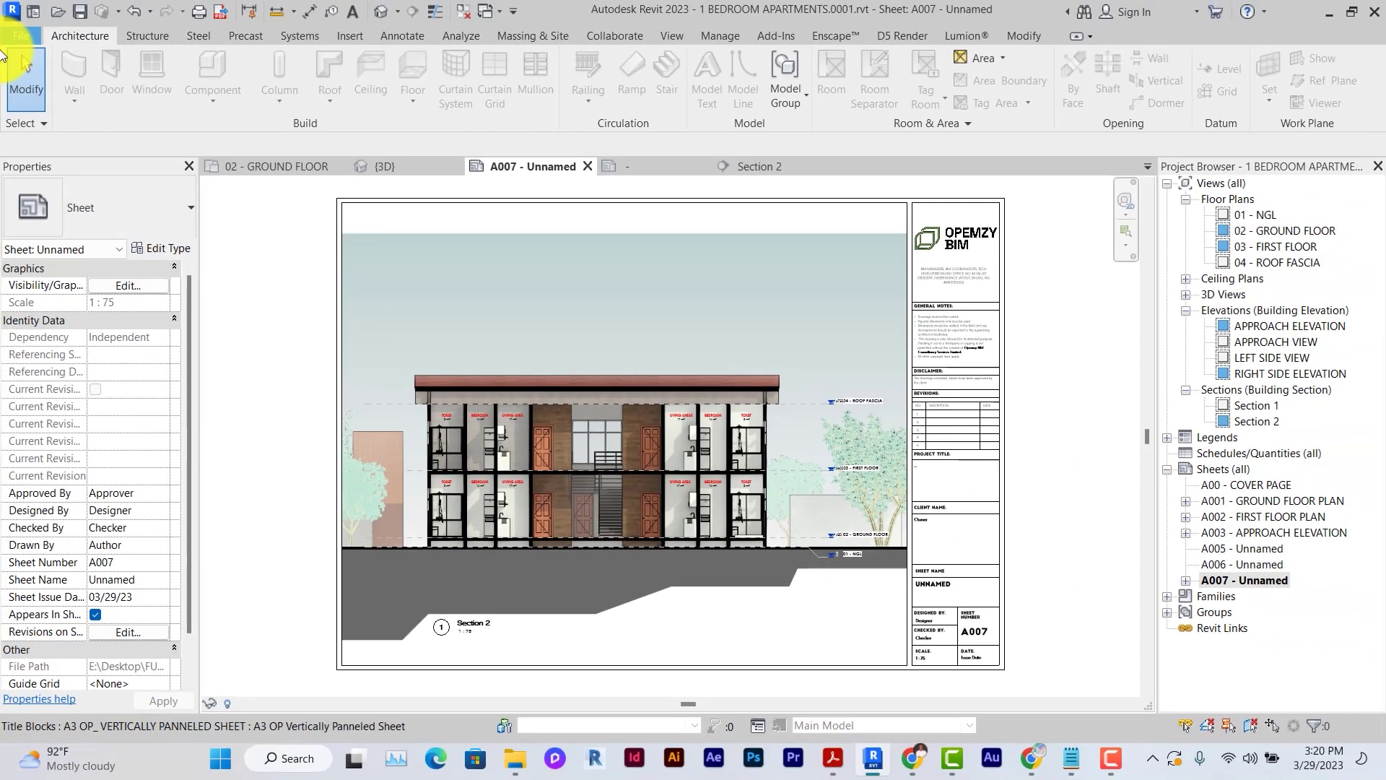
# Export sheet A007 with the hidden-line section as a 3000-pixel horizontal JPEG named 1 BEDROOM APARTMENTS 3
pyautogui.click(16, 37)
pyautogui.moveTo(64, 324)
pyautogui.scroll(-3, 309, 441)
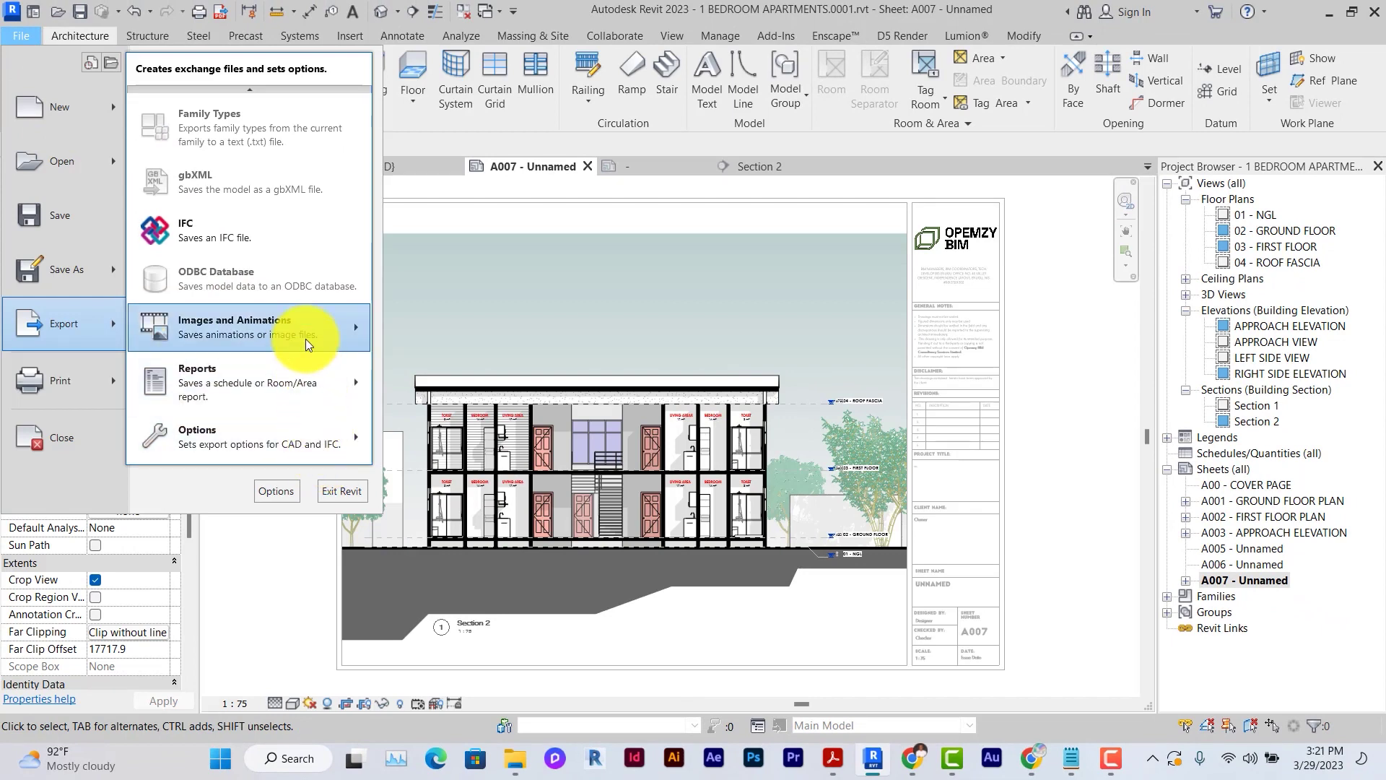
pyautogui.moveTo(306, 339)
pyautogui.click(422, 374)
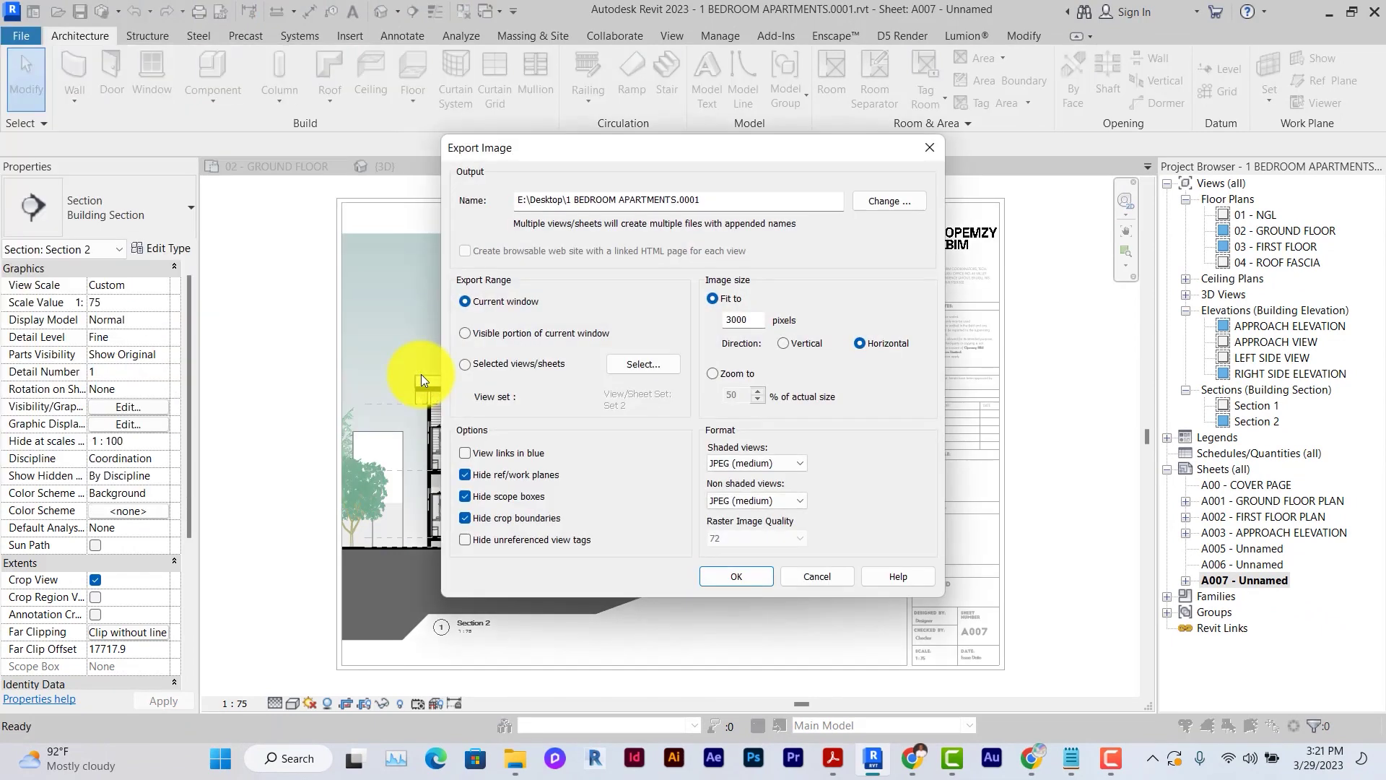
pyautogui.press('BackSpace')
pyautogui.press('BackSpace')
pyautogui.press('BackSpace')
pyautogui.press('BackSpace')
pyautogui.press('BackSpace')
pyautogui.click(755, 576)
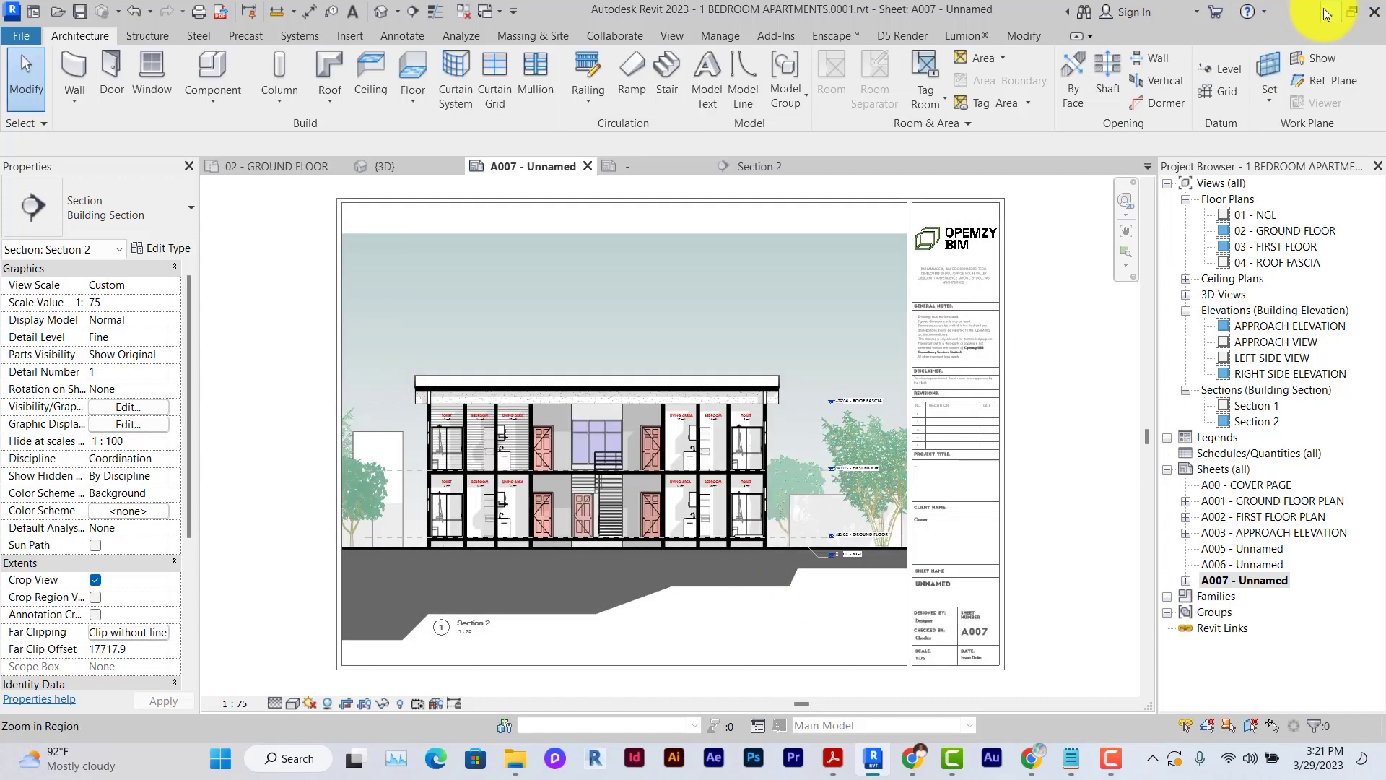
# Open the exported JPEGs from the Desktop folder and compare the consistent-colors, realistic and hidden-line versions of the section
pyautogui.click(1325, 8)
pyautogui.doubleClick(339, 218)
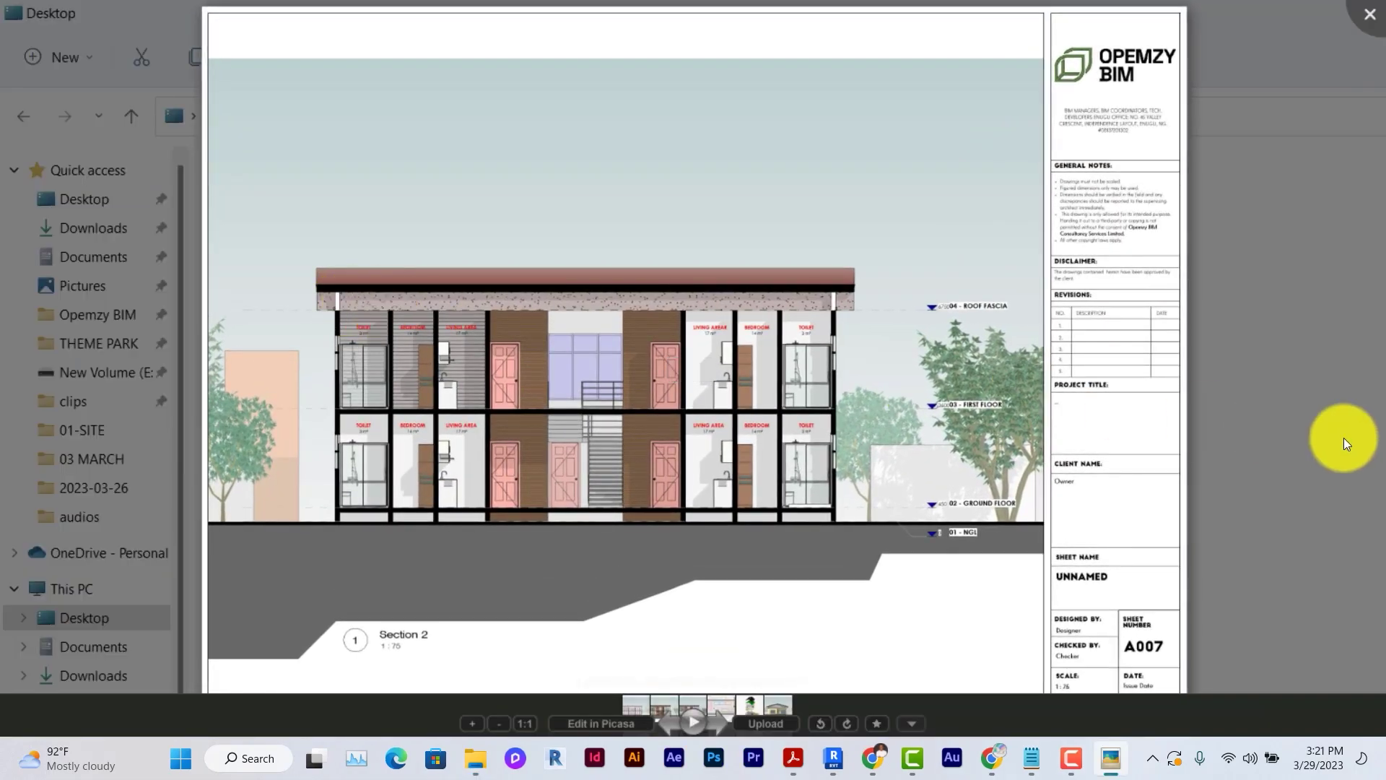
pyautogui.press('Right')
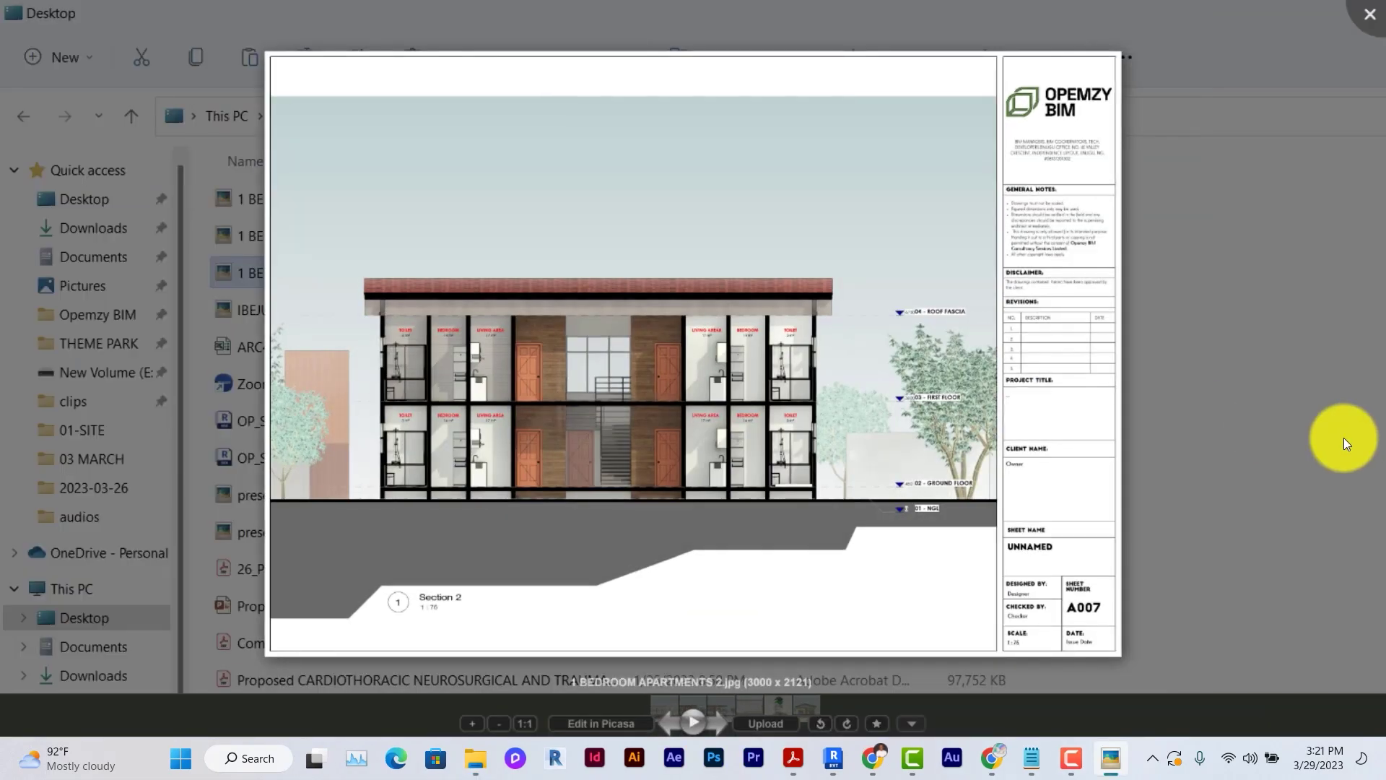
pyautogui.scroll(5, 1344, 437)
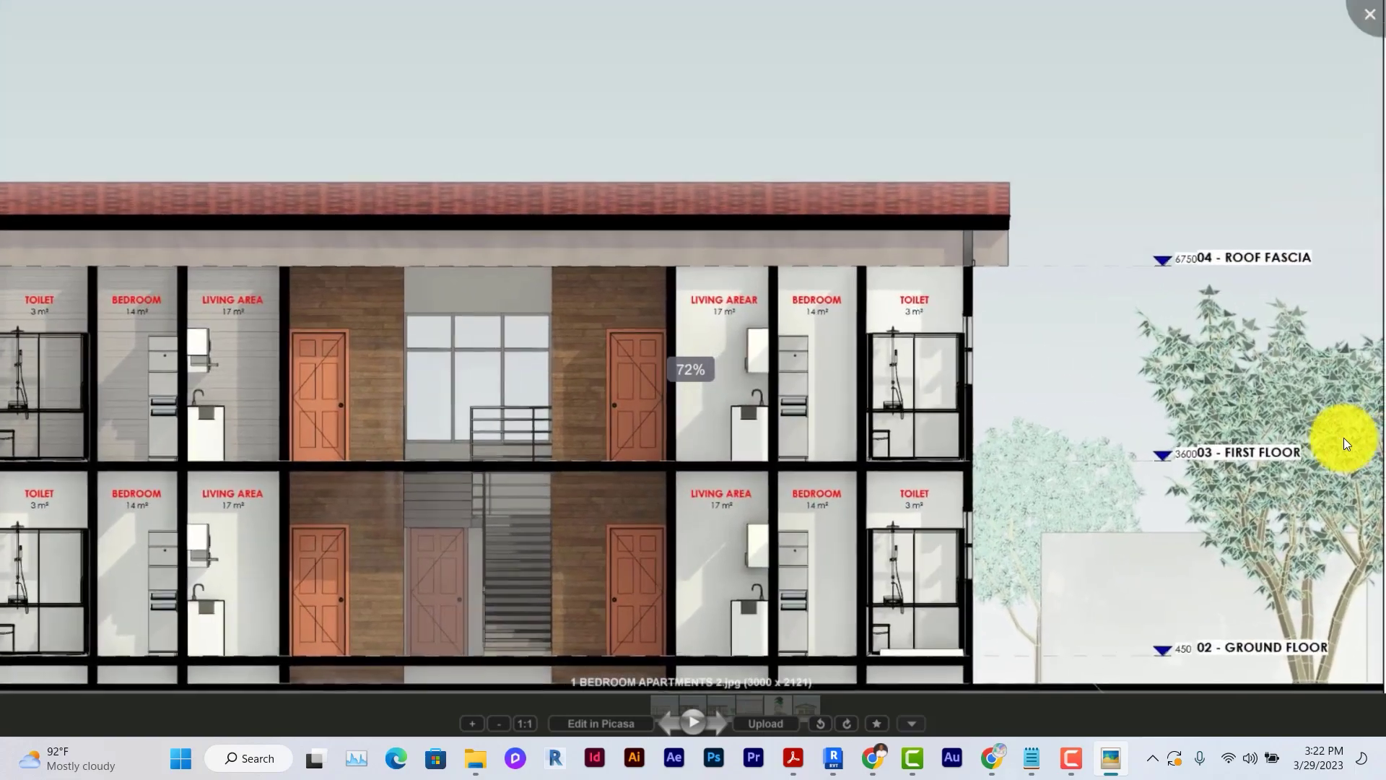
pyautogui.scroll(-5, 1344, 438)
pyautogui.press('Right')
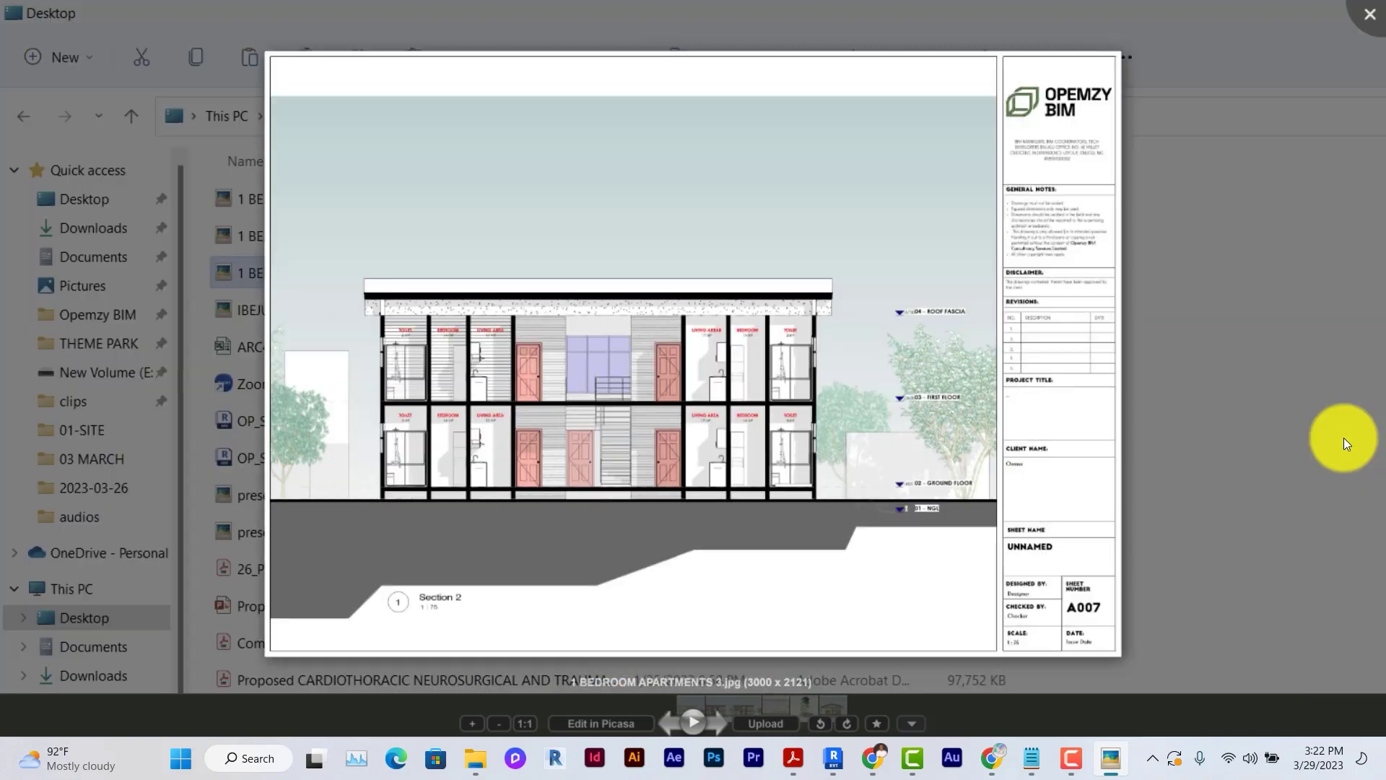
pyautogui.scroll(5, 1344, 437)
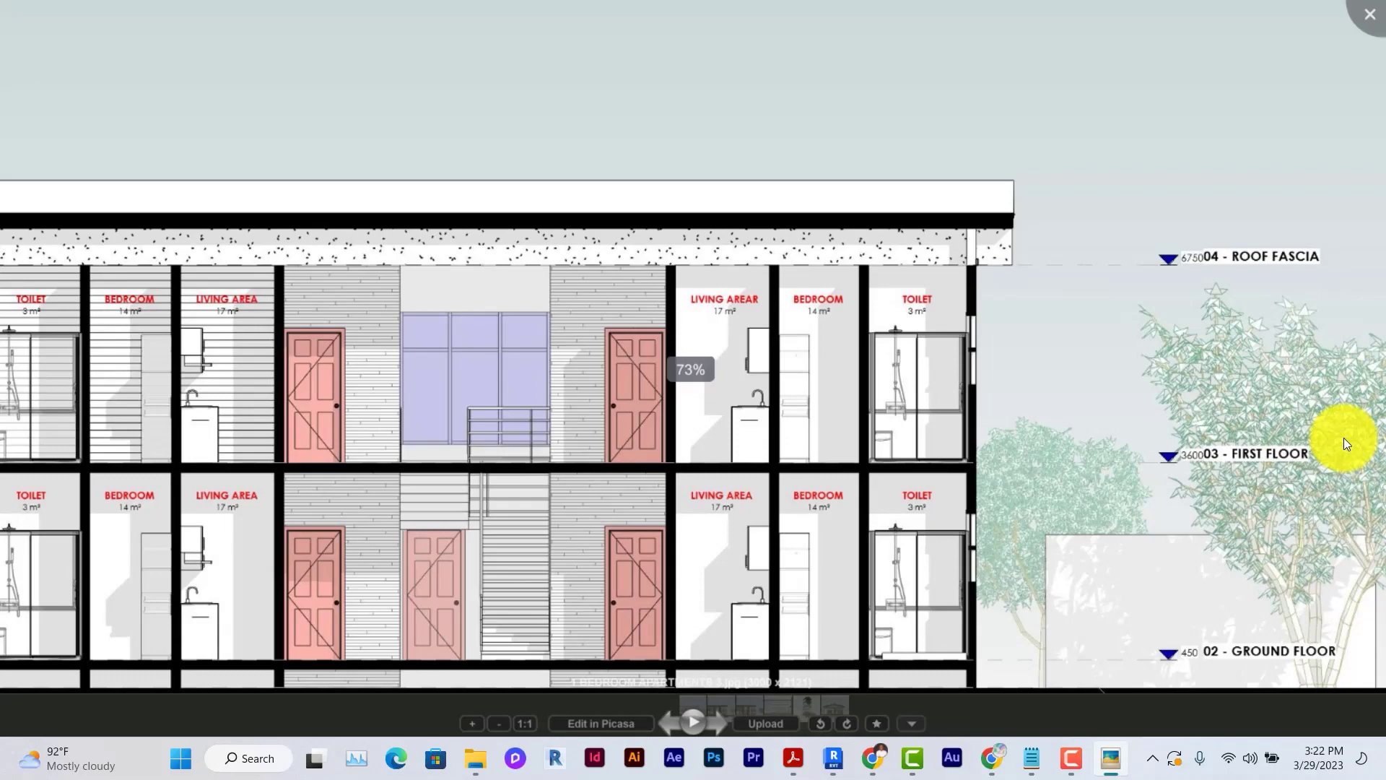
pyautogui.moveTo(638, 433); pyautogui.dragTo(788, 342)
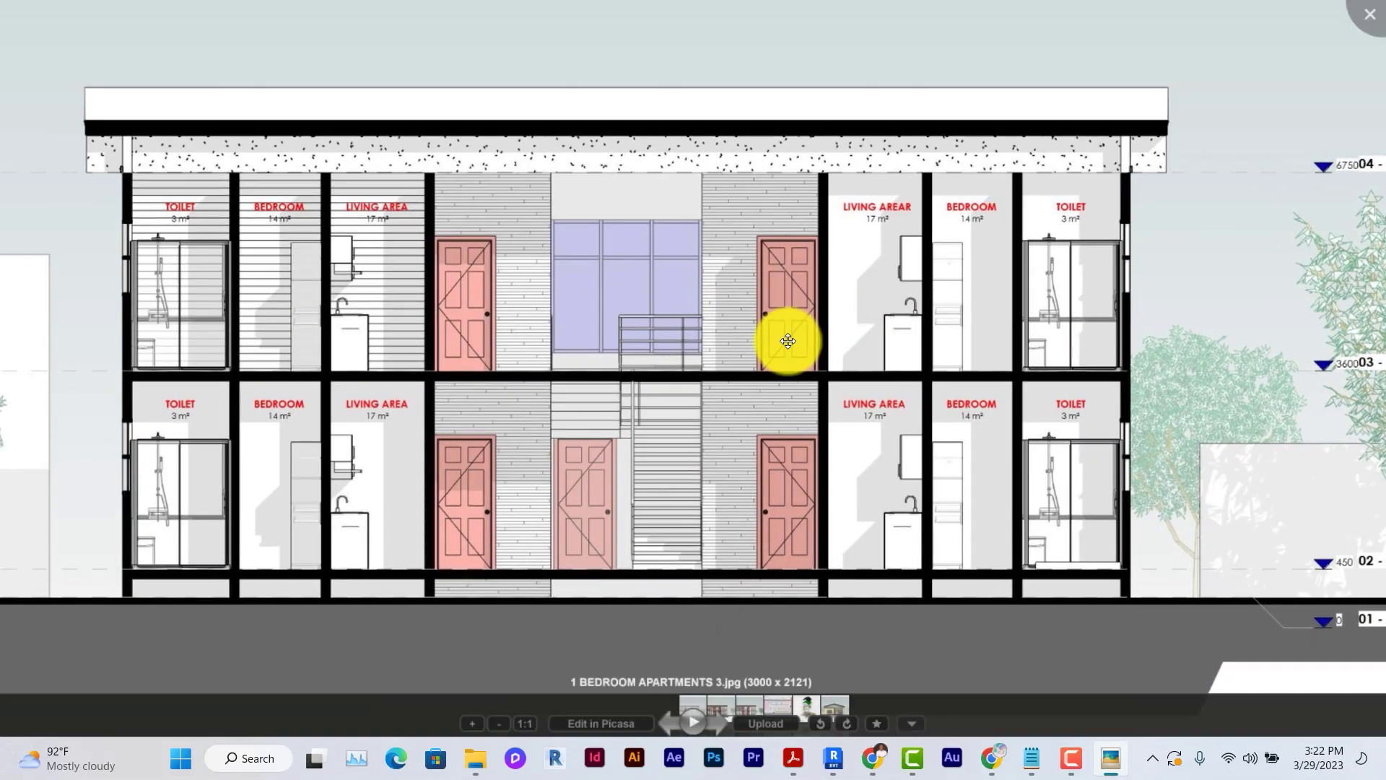
pyautogui.scroll(-2, 788, 341)
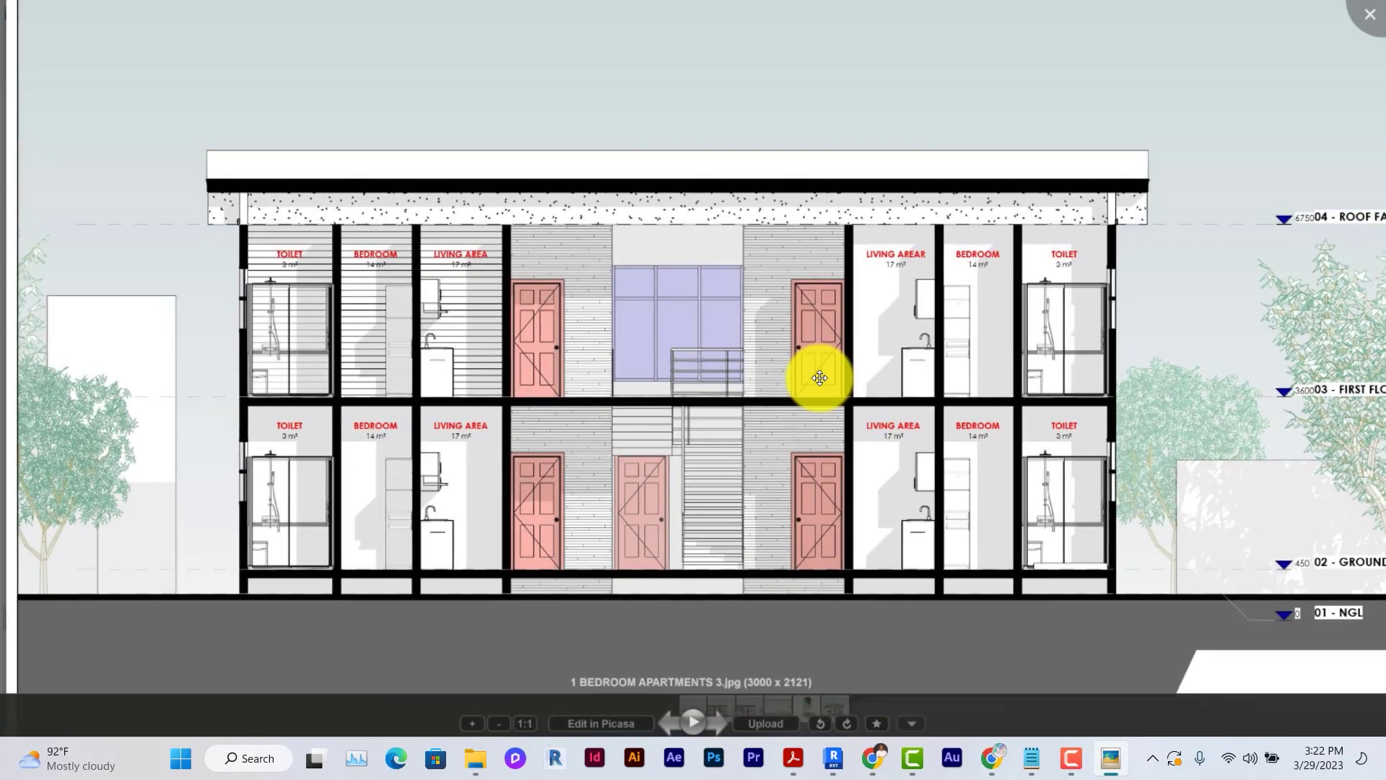
pyautogui.scroll(-3, 819, 377)
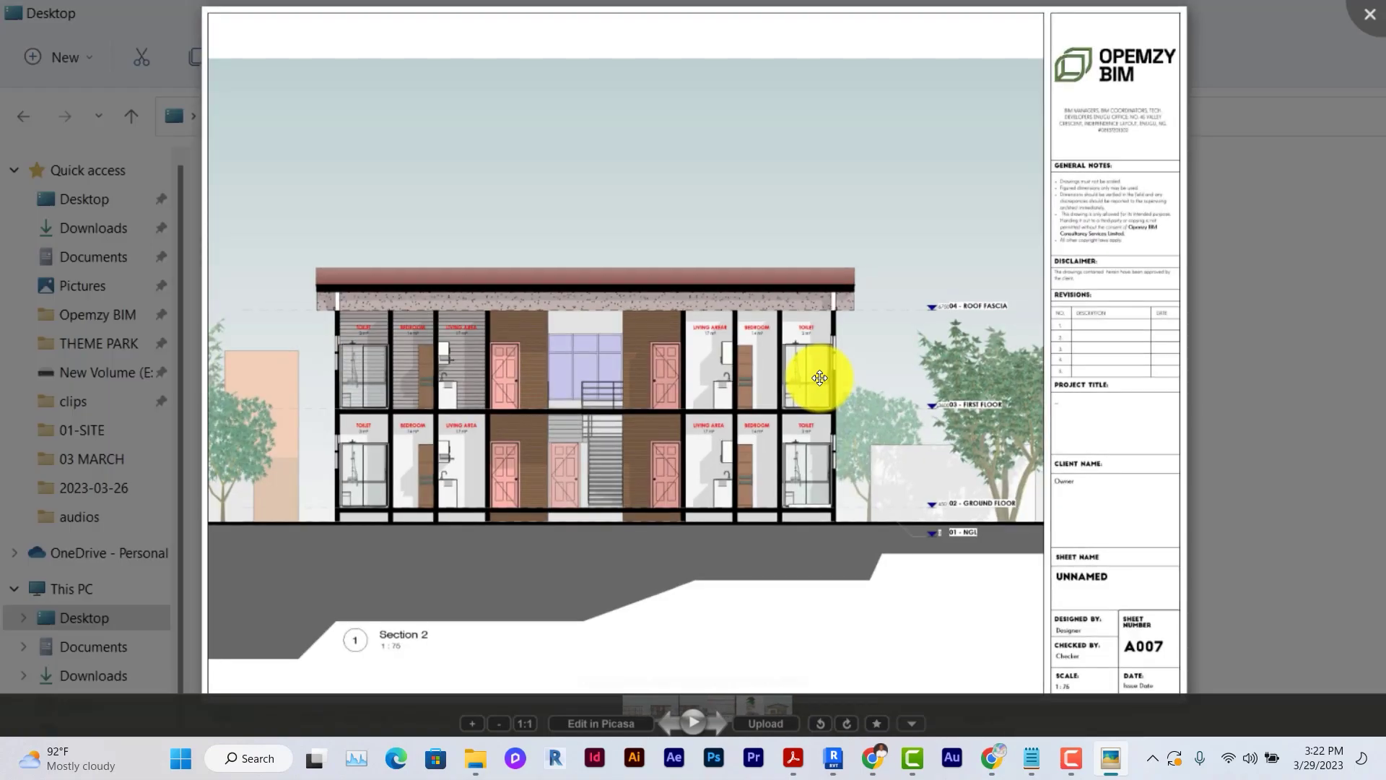
pyautogui.scroll(3, 820, 378)
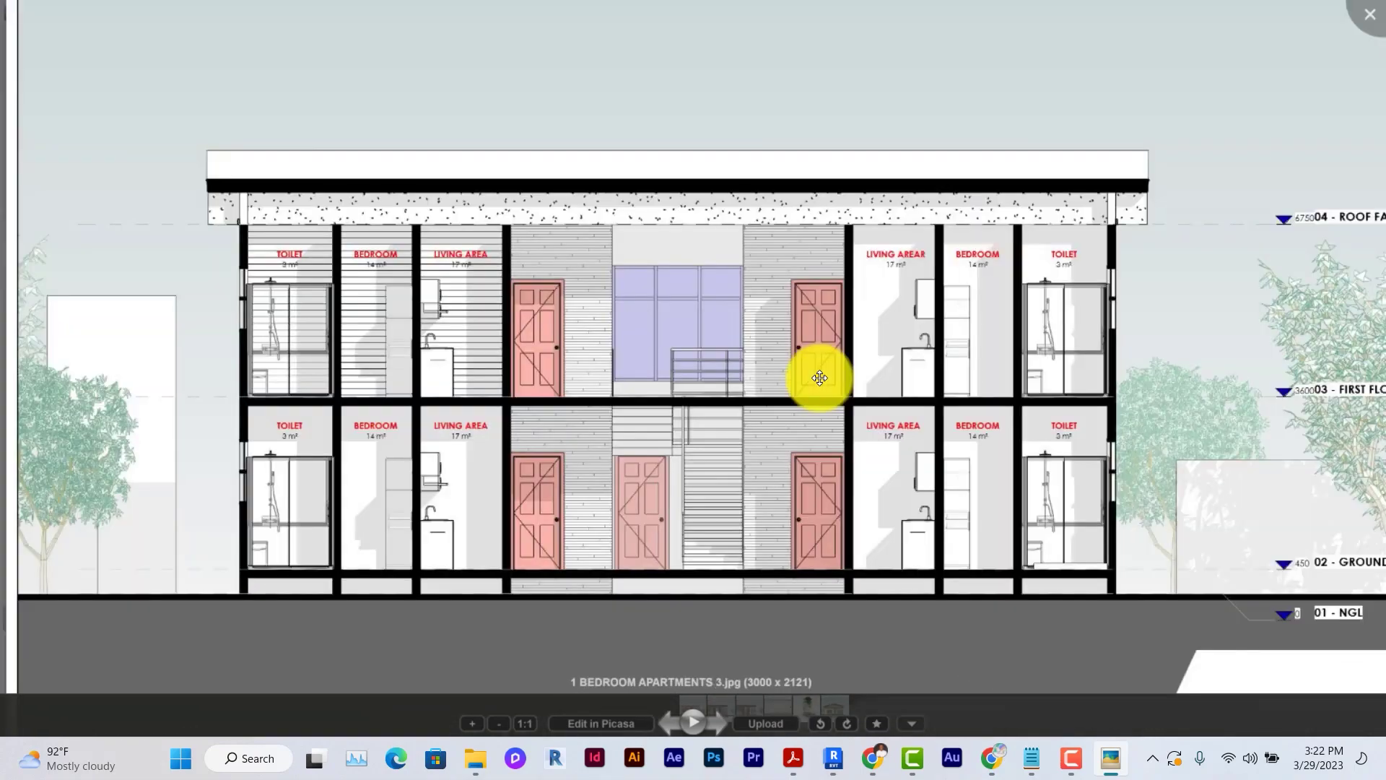